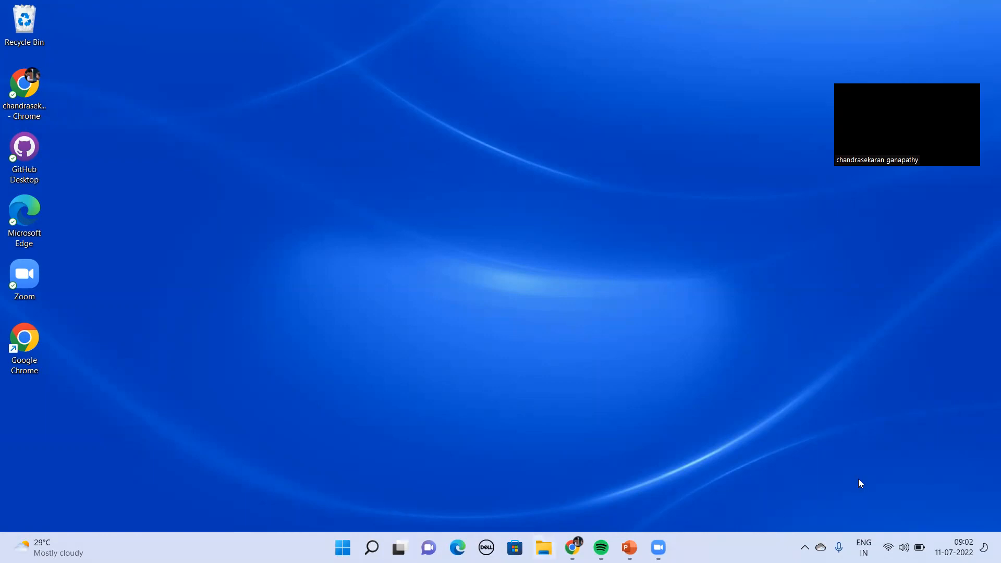
Switch to Chrome, search the AWS services for VPC and open the VPC dashboard
click(573, 547)
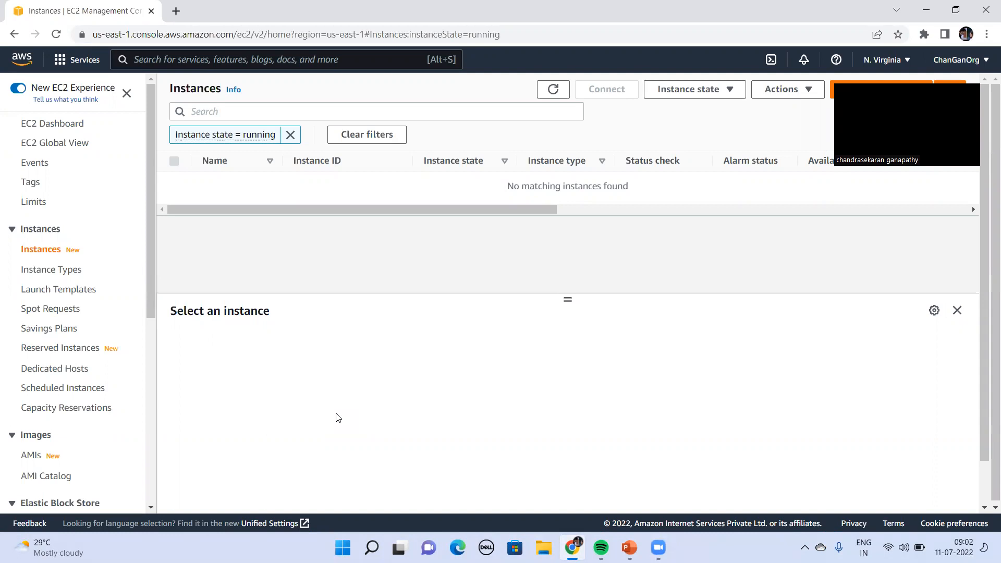
click(278, 113)
text(VPC)
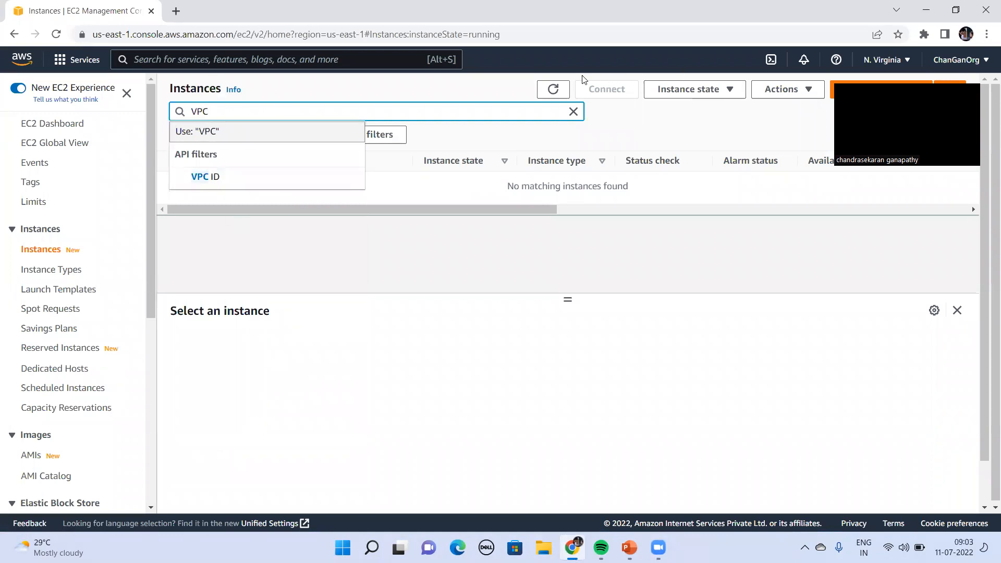
key(alt+s)
text(V{C)
key(BackSpace)
key(BackSpace)
text(PC)
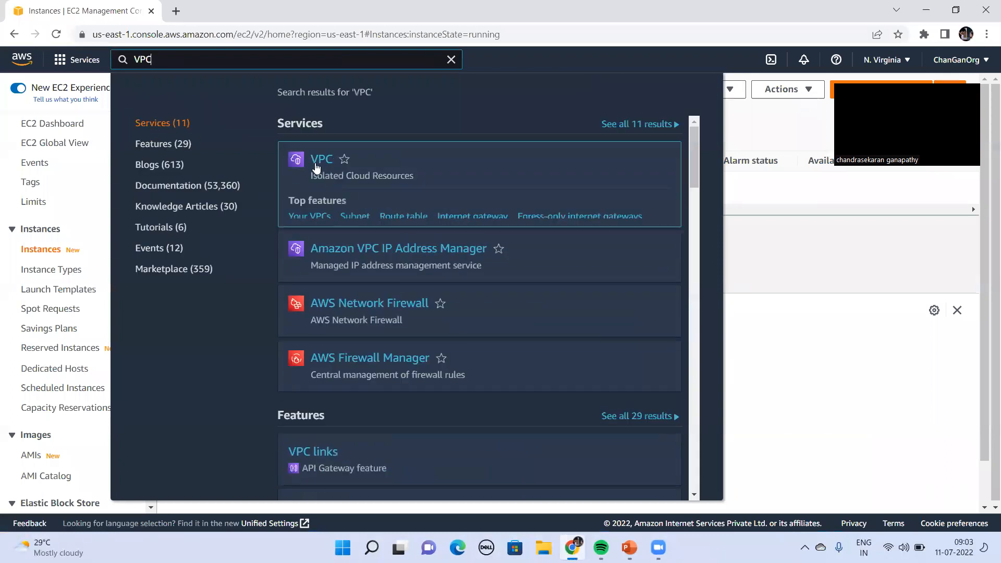
click(321, 165)
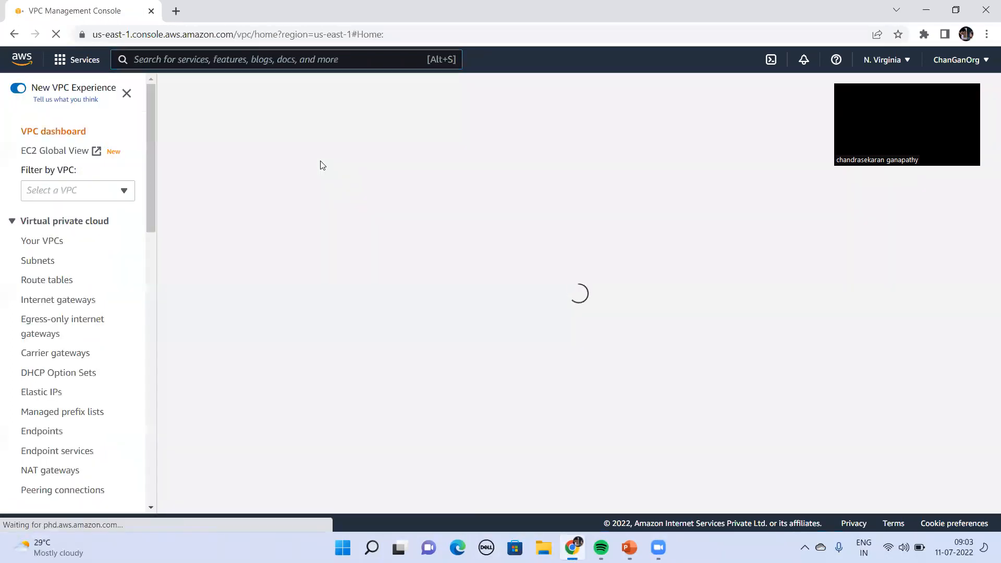
drag(148, 213, 160, 295)
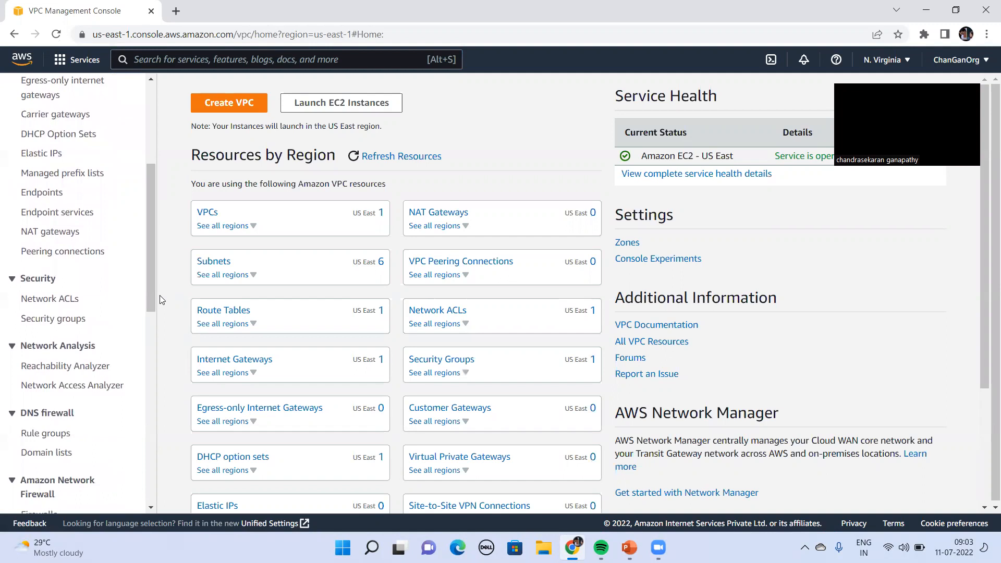
click(45, 198)
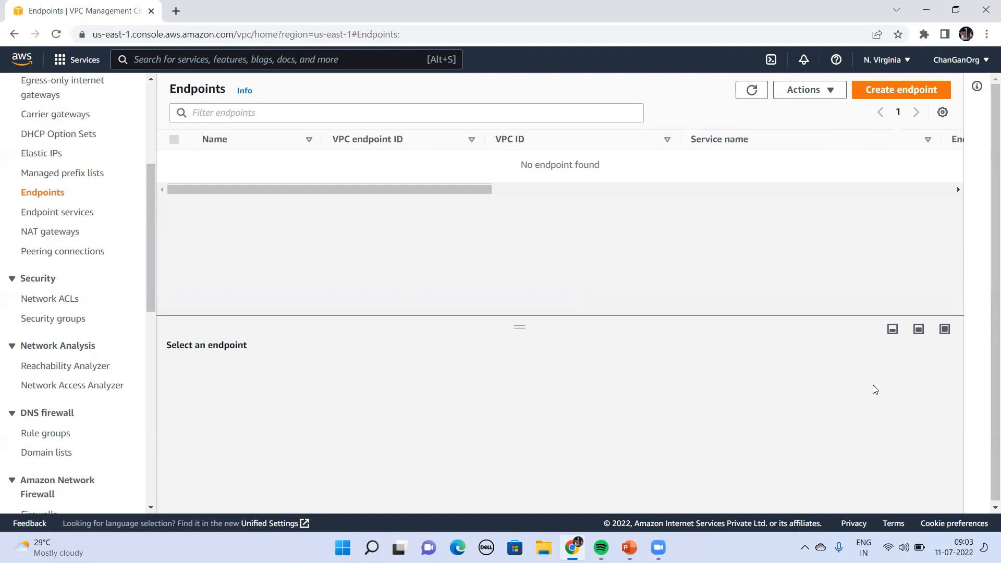
click(900, 89)
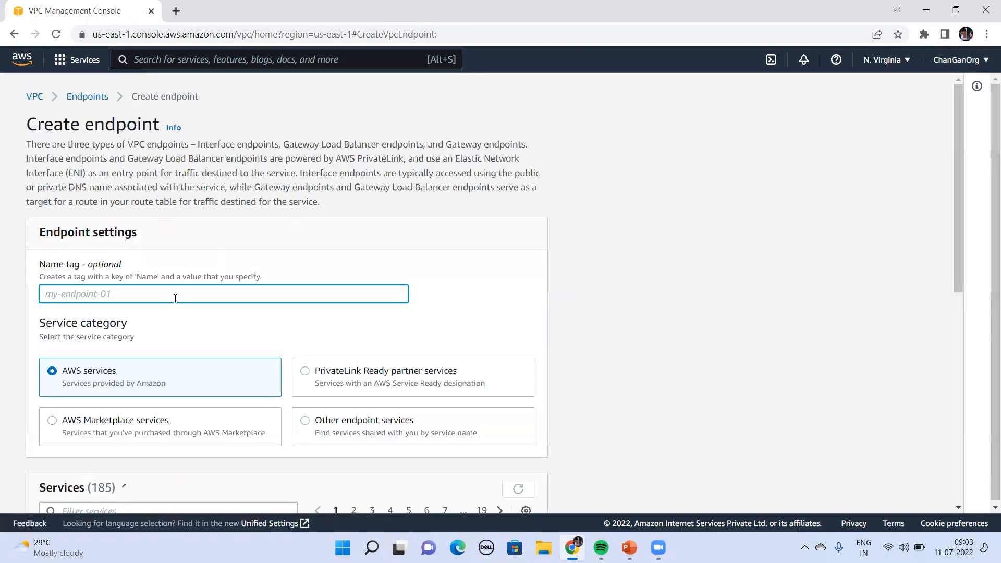
text(my)
key(BackSpace)
key(BackSpace)
key(alt+s)
text(VPC)
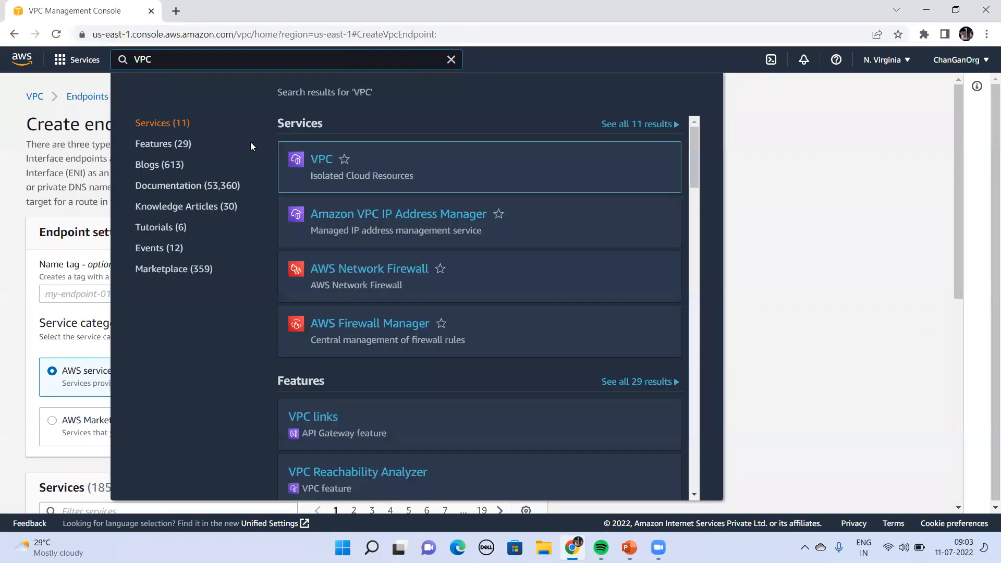
click(317, 166)
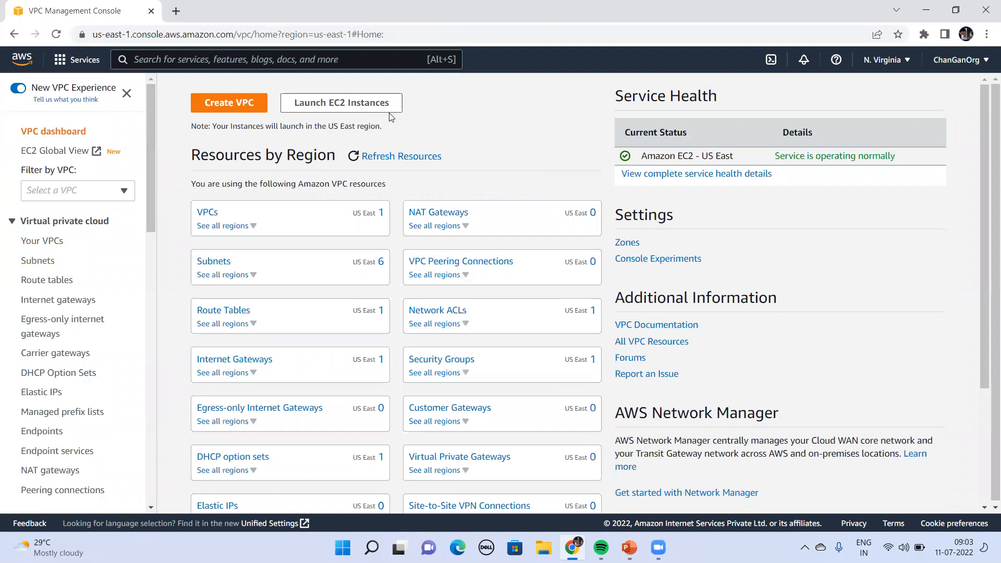
Start creating a VPC with the VPC only option and name it endpoint-demo-vpc
click(248, 109)
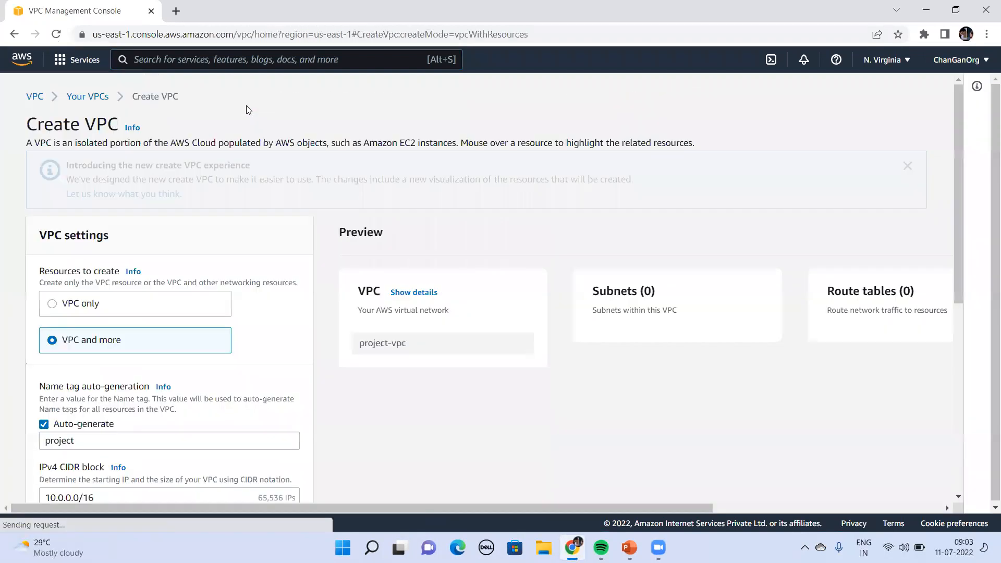
click(51, 303)
click(156, 293)
text(endpiin)
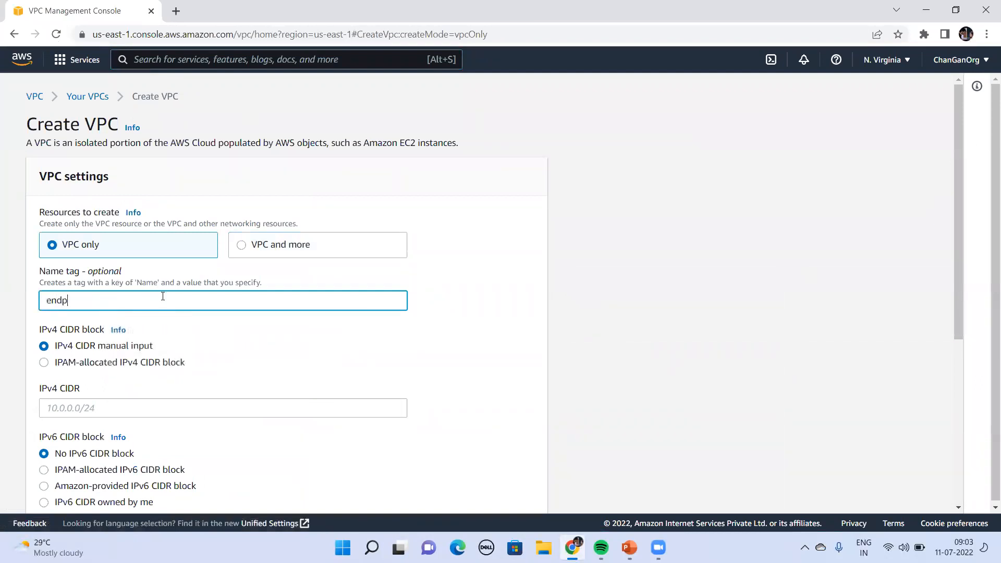
key(BackSpace)
key(BackSpace)
key(BackSpace)
text(oint-demo-vpc)
Set the IPv4 CIDR of the new VPC to 10.200.0.0/16 and create it
drag(962, 274, 958, 441)
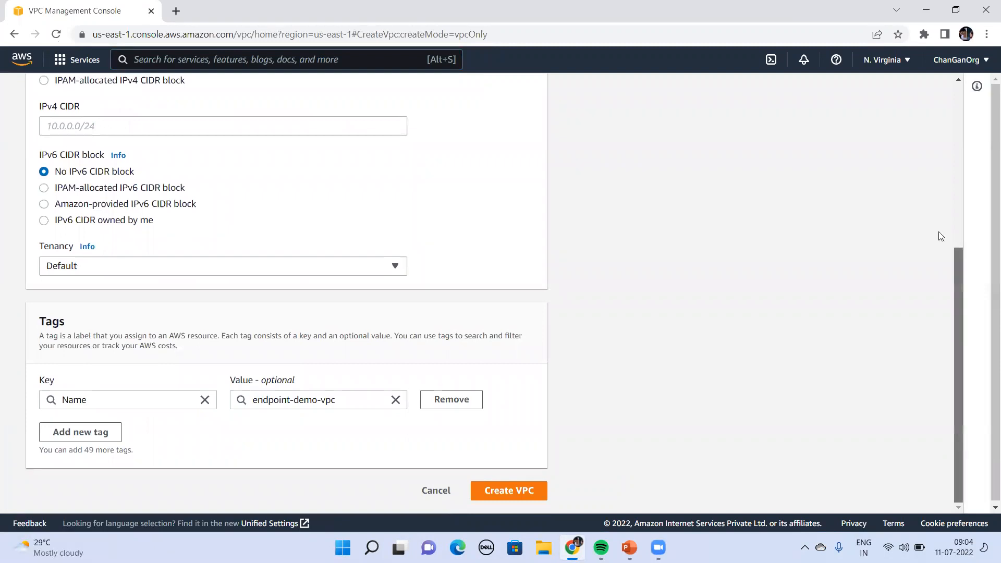
drag(959, 346, 928, 183)
click(221, 412)
text(10.200.0)
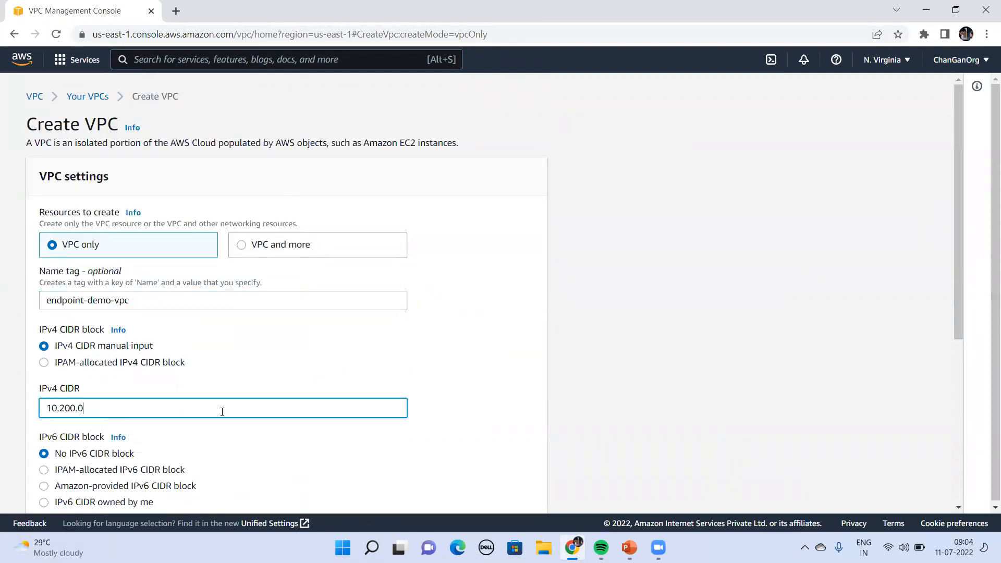
text(.0/16)
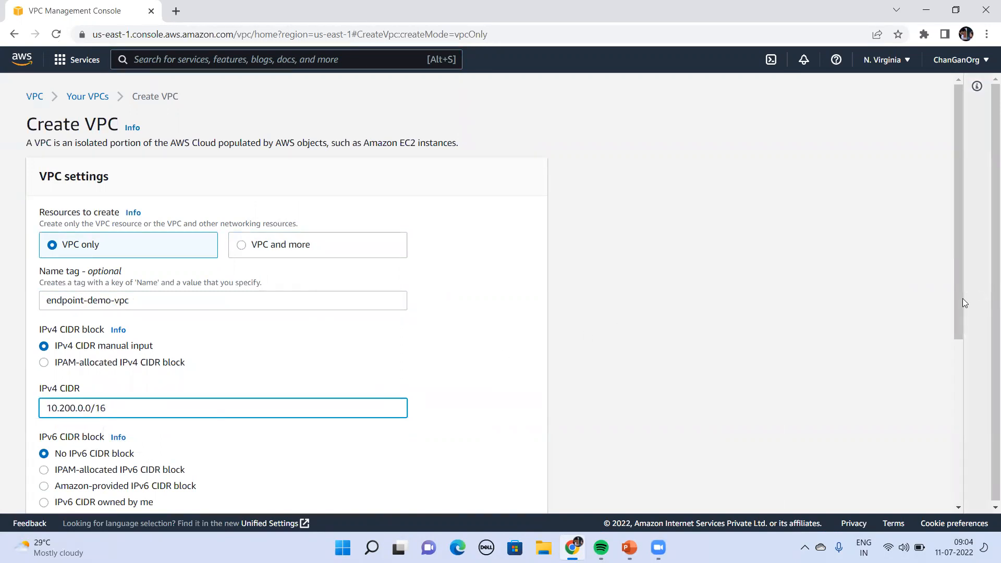
drag(965, 304, 965, 466)
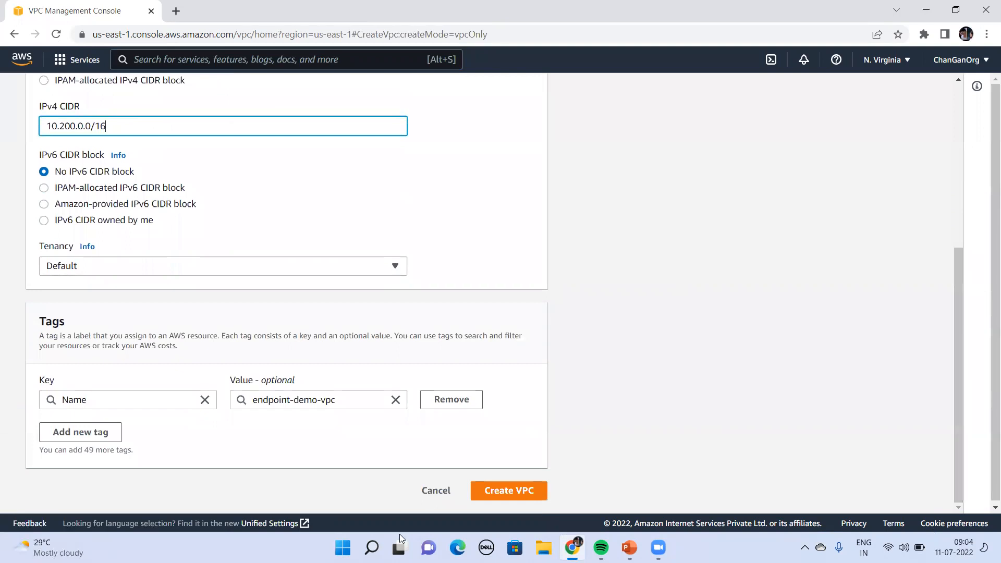
click(505, 491)
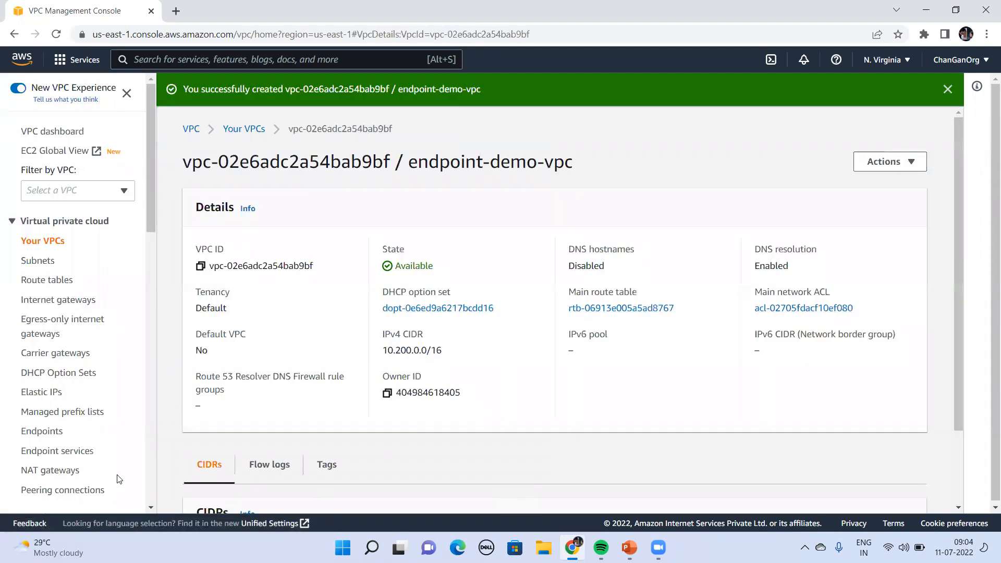
Reopen Chrome under the second user profile and go from aws.amazon.com to the console sign-in page
click(34, 261)
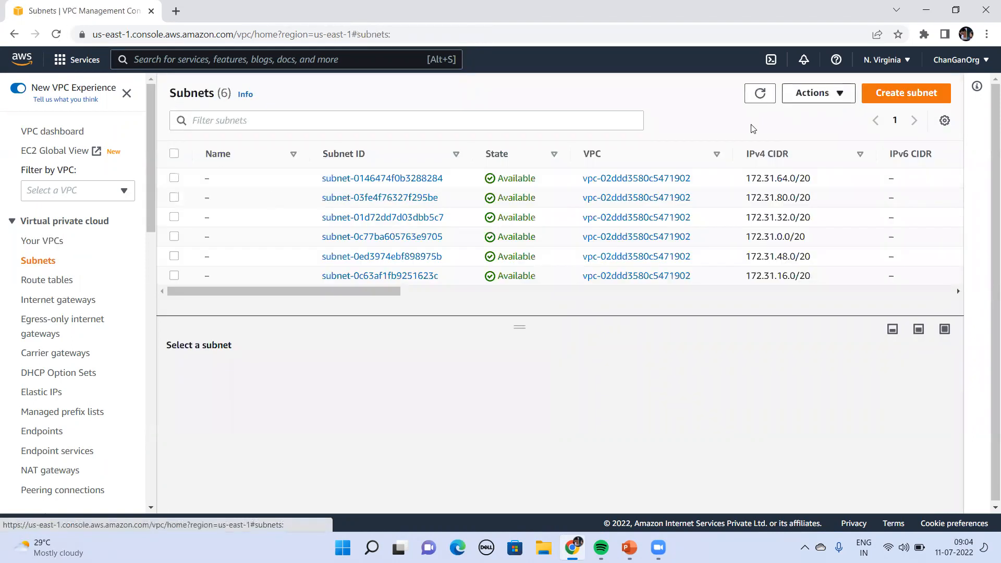
click(979, 15)
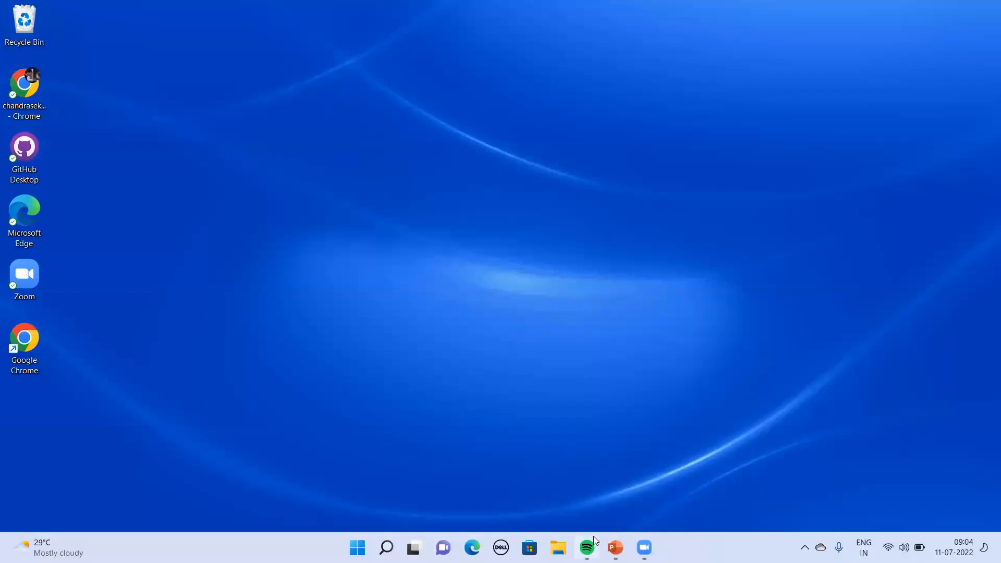
double_click(9, 340)
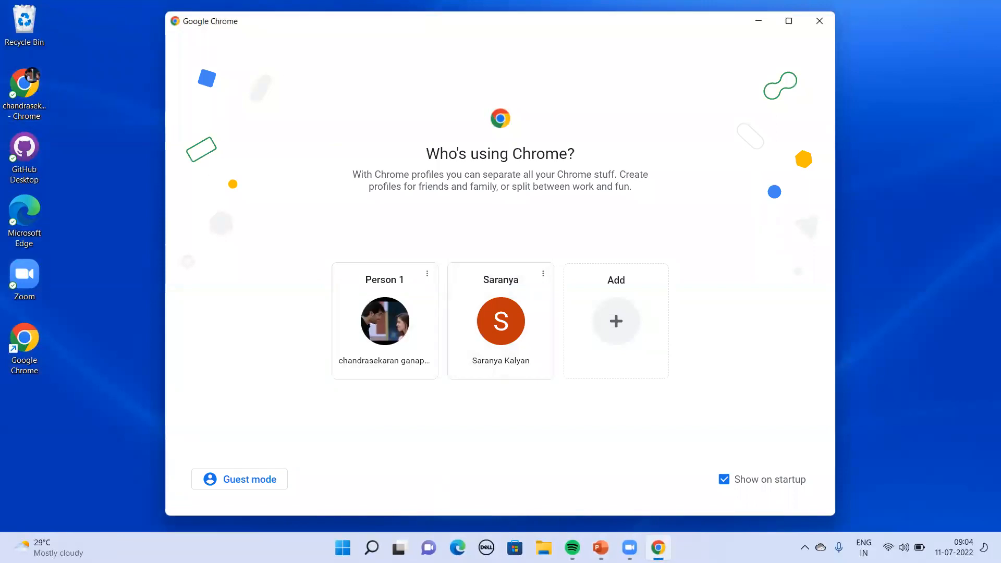
click(531, 316)
text(aws.amazon.com)
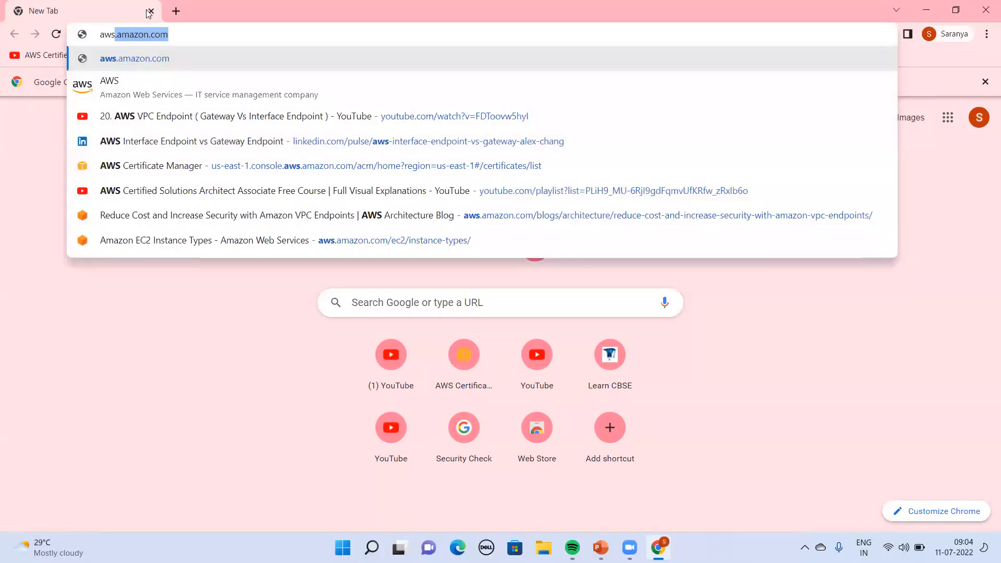
key(Return)
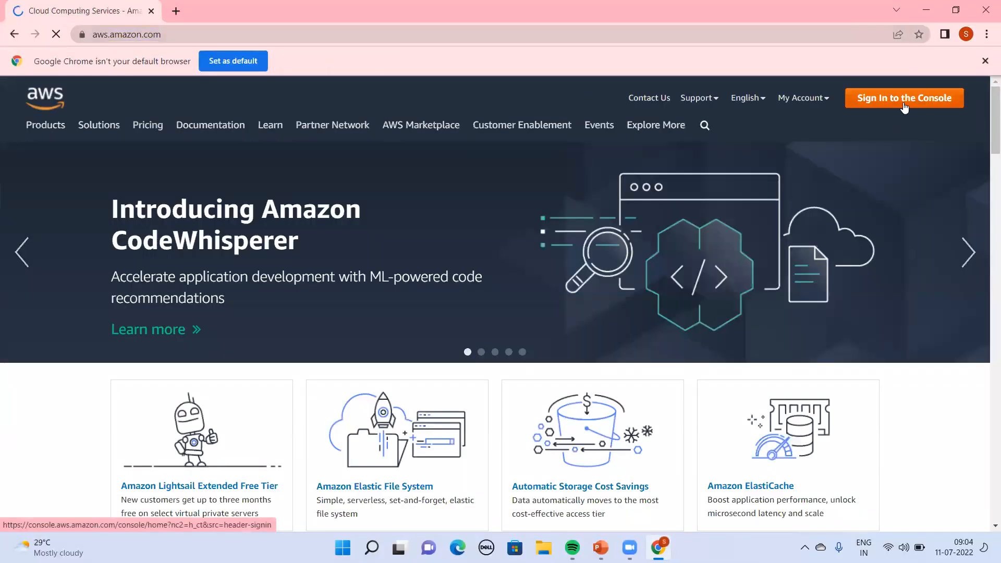
click(905, 106)
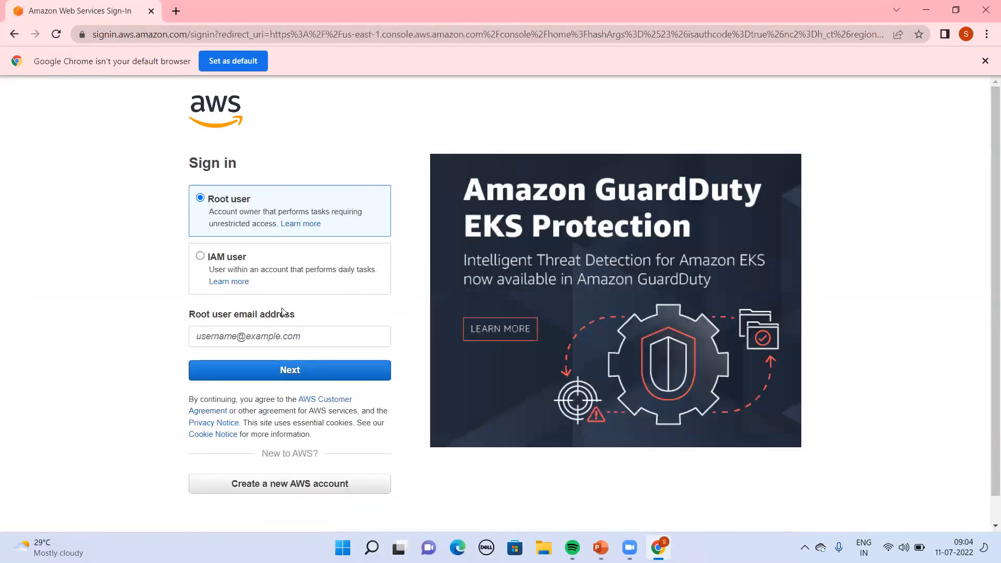
Sign in as root user with the saved account e-mail and the account password
click(318, 343)
text(s)
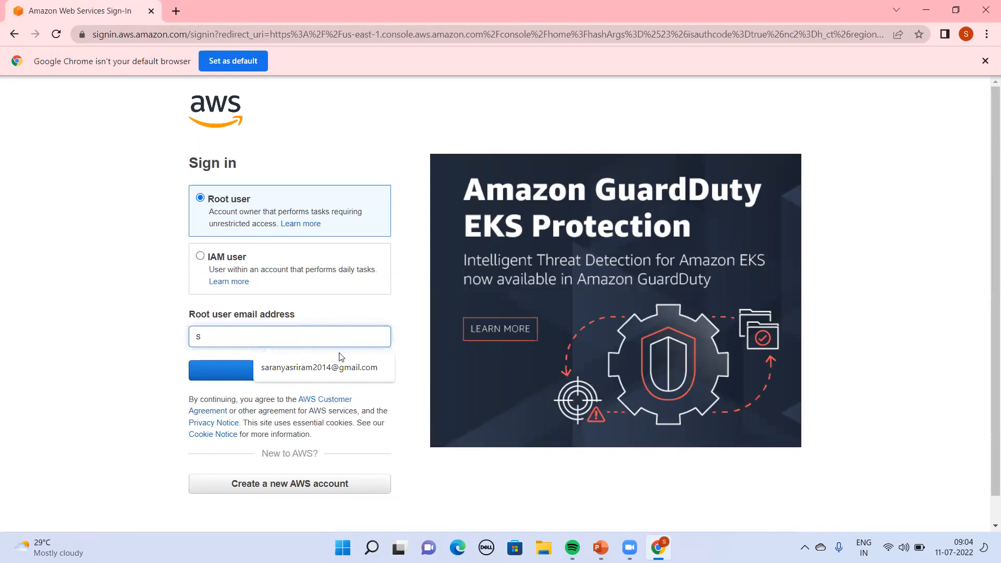
click(347, 368)
click(328, 370)
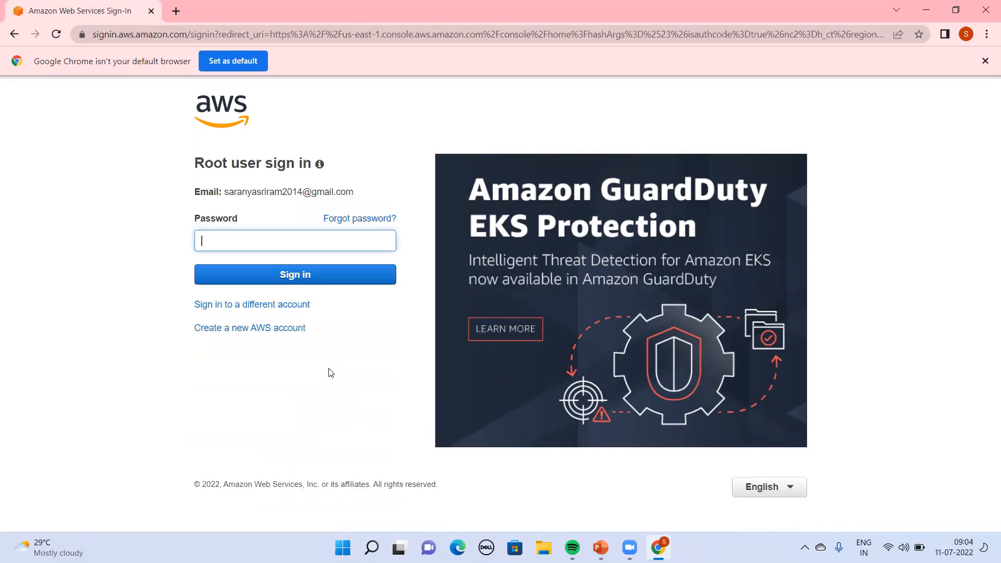
text(••)
key(Return)
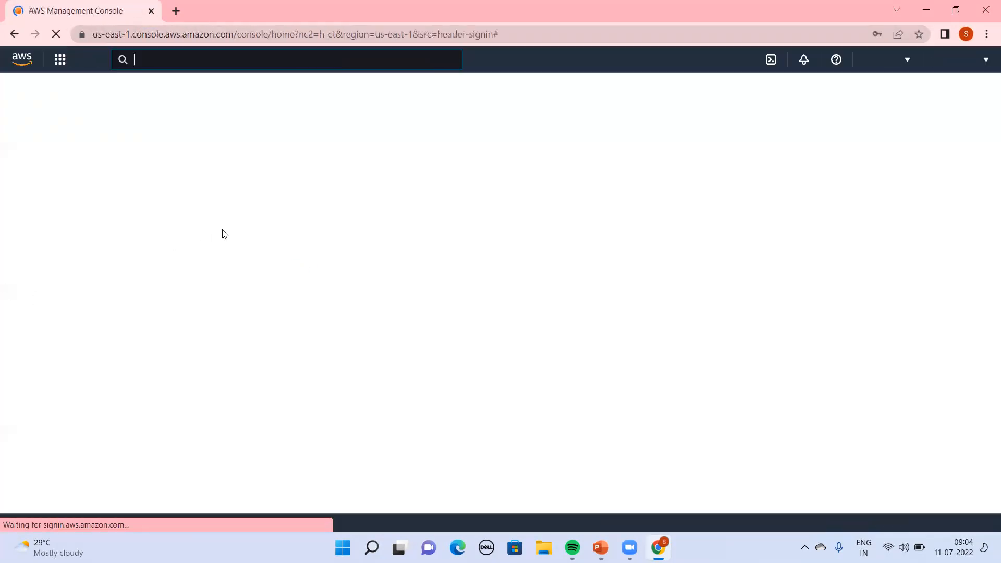
Search the AWS services for VPC, open the list of VPCs and dismiss the welcome message
key(alt+s)
text(V{)
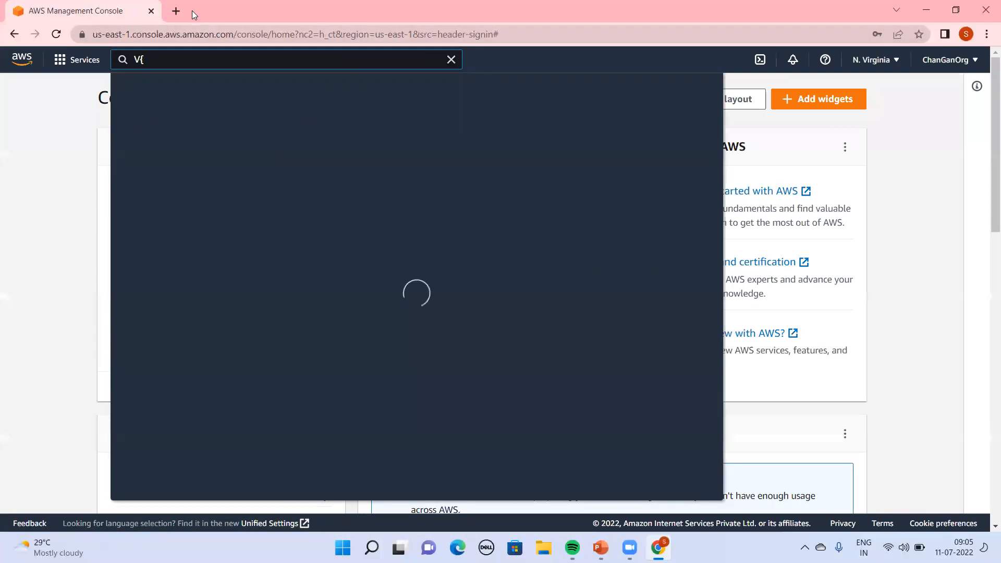
key(BackSpace)
text(PC)
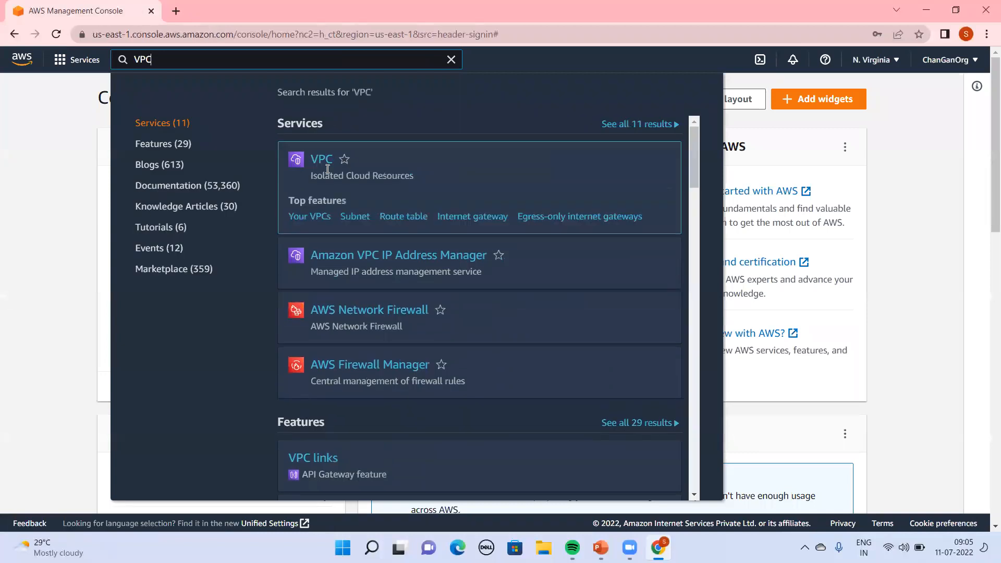
click(325, 160)
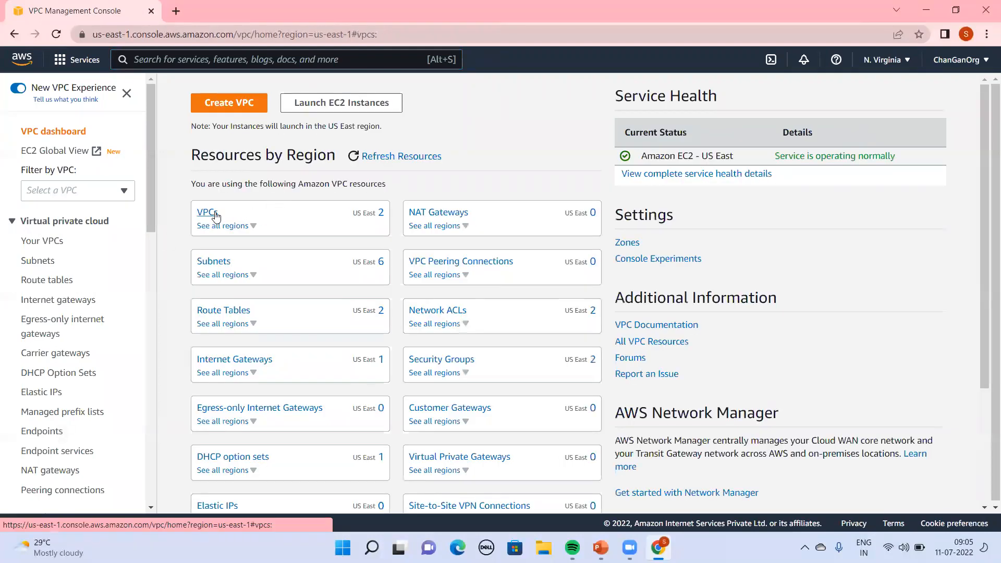
click(214, 213)
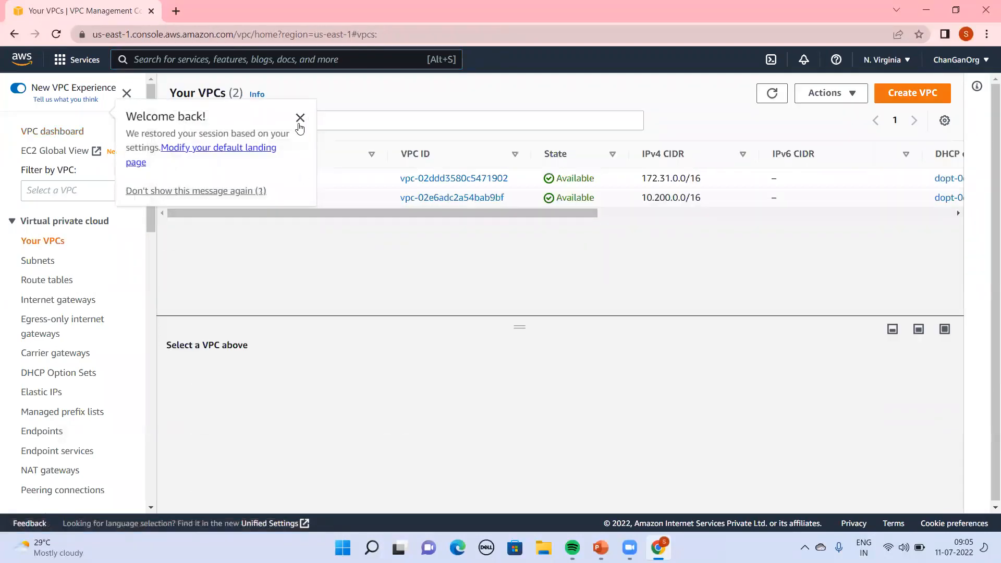
click(300, 124)
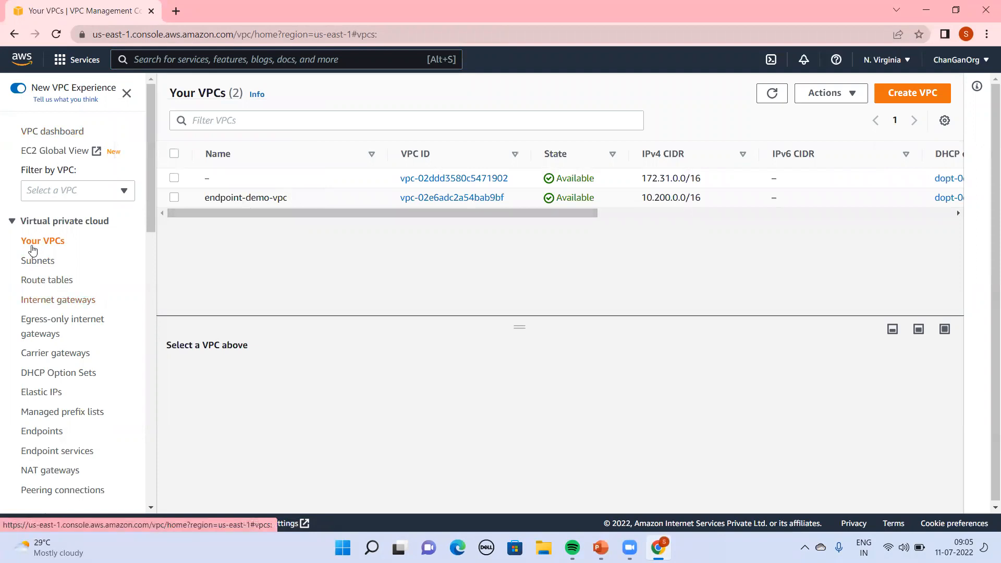
Start creating a subnet and choose endpoint-demo-vpc as its VPC
click(35, 262)
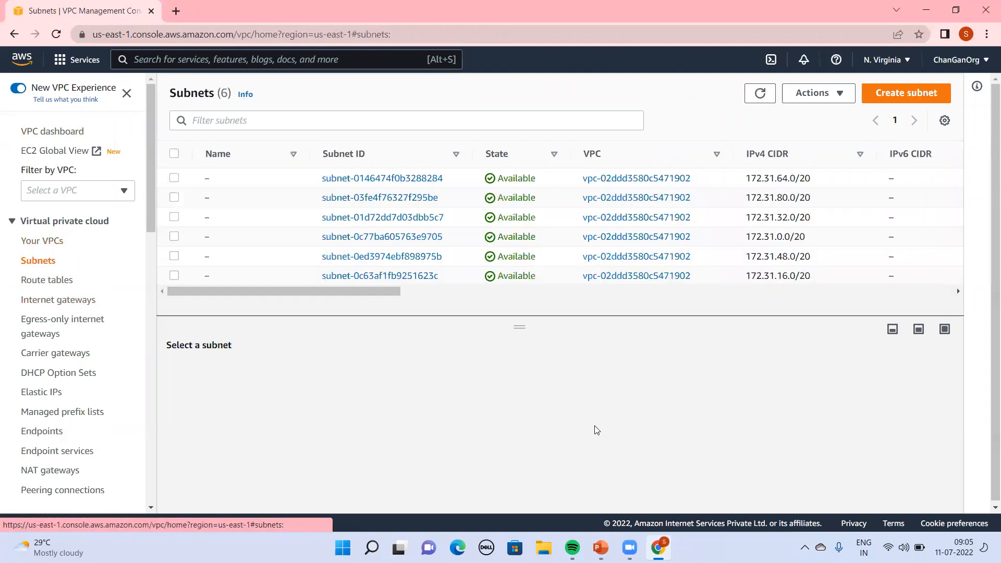
click(907, 93)
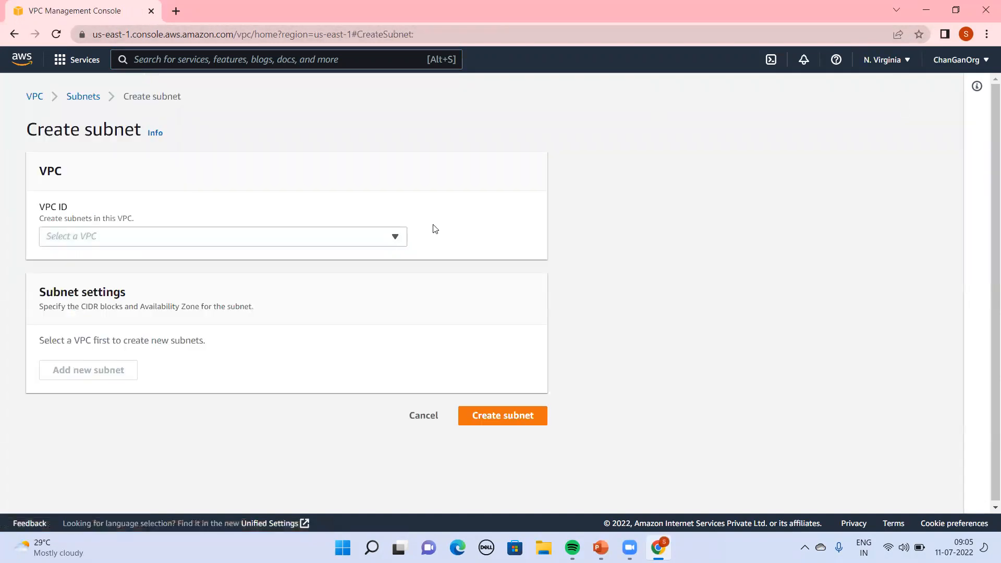
click(378, 239)
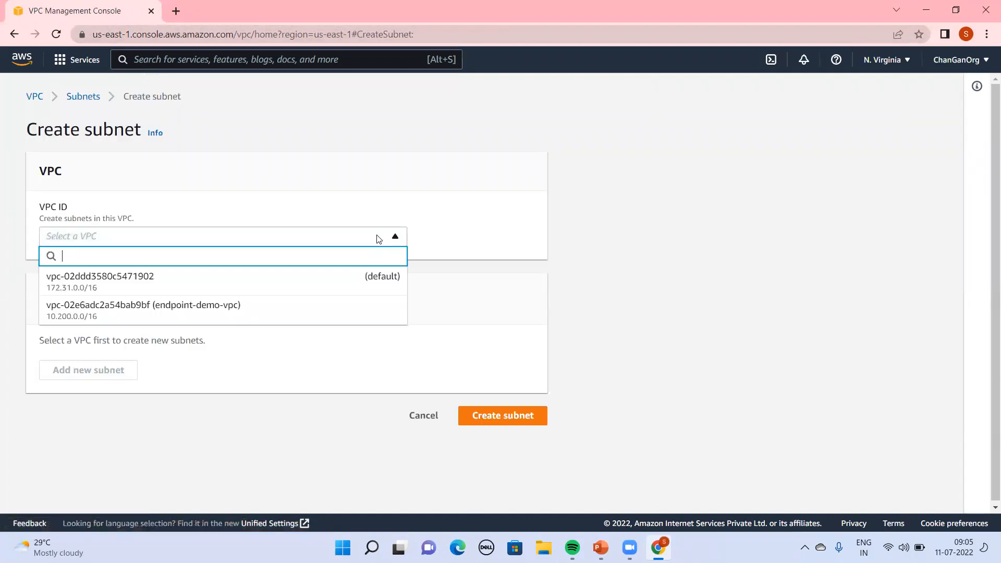
click(248, 308)
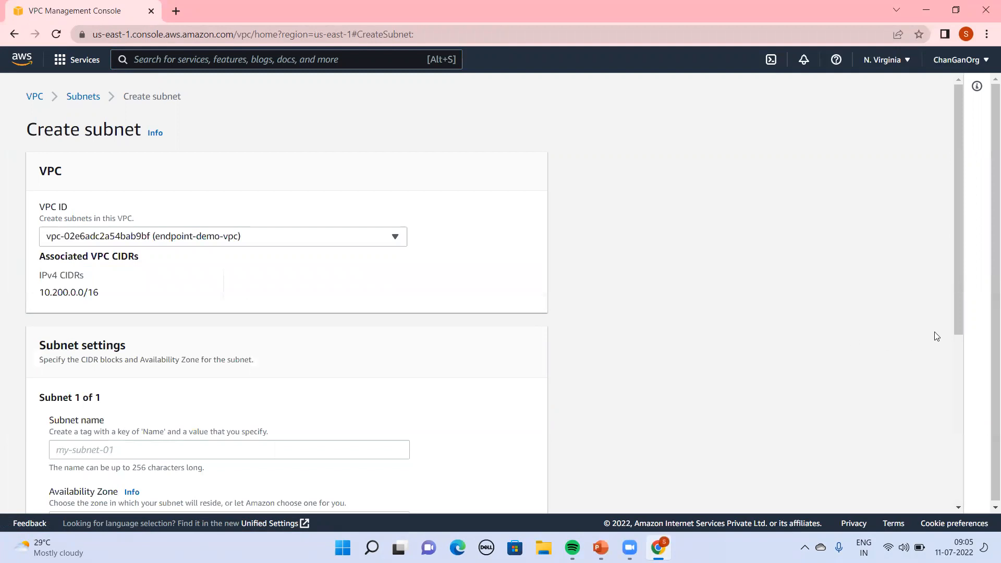
drag(957, 321, 960, 419)
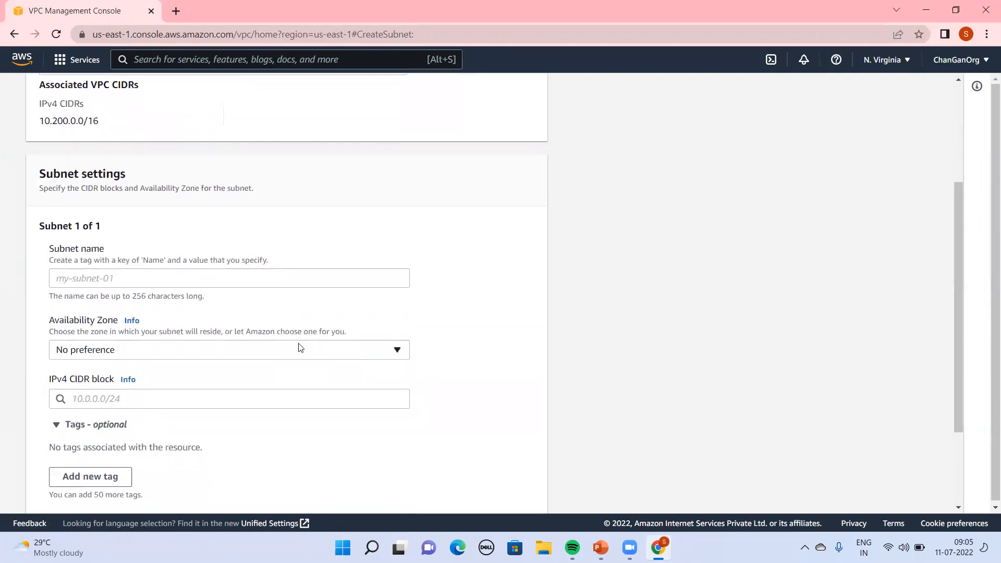
Name the subnet public-subnet and place it in availability zone US East (N. Virginia) / us-east-1a
click(340, 276)
text(public-subnet)
key(Tab)
key(Tab)
drag(960, 374, 960, 422)
click(138, 266)
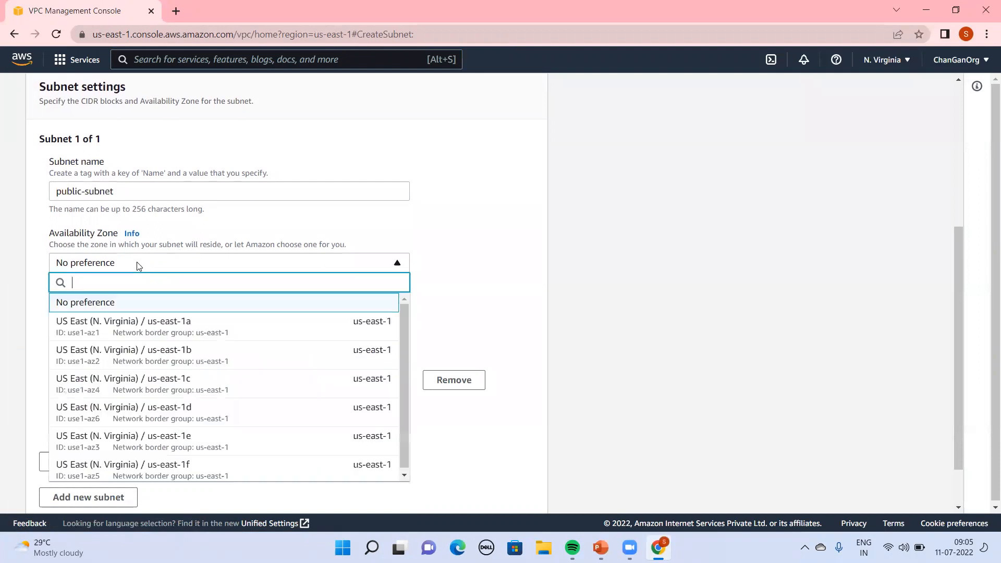
click(210, 335)
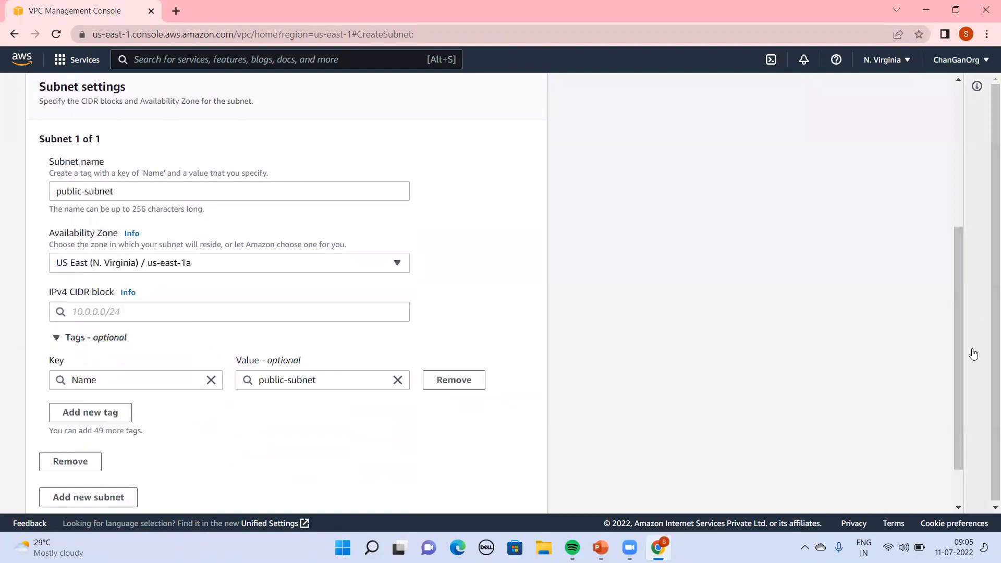
Set the public subnet's IPv4 CIDR block to 10.200.1.0/24 and create the subnet
drag(957, 386, 957, 419)
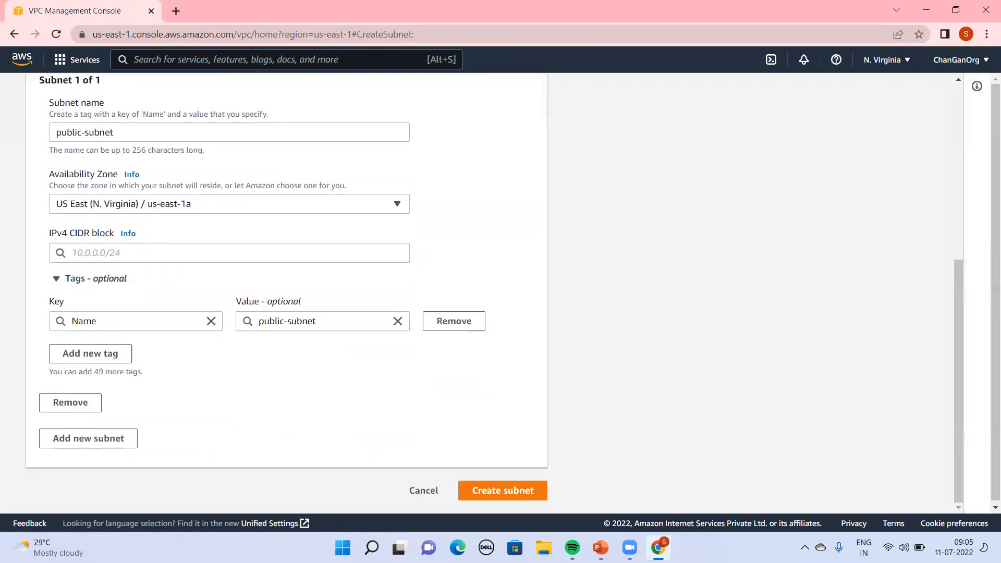
click(256, 254)
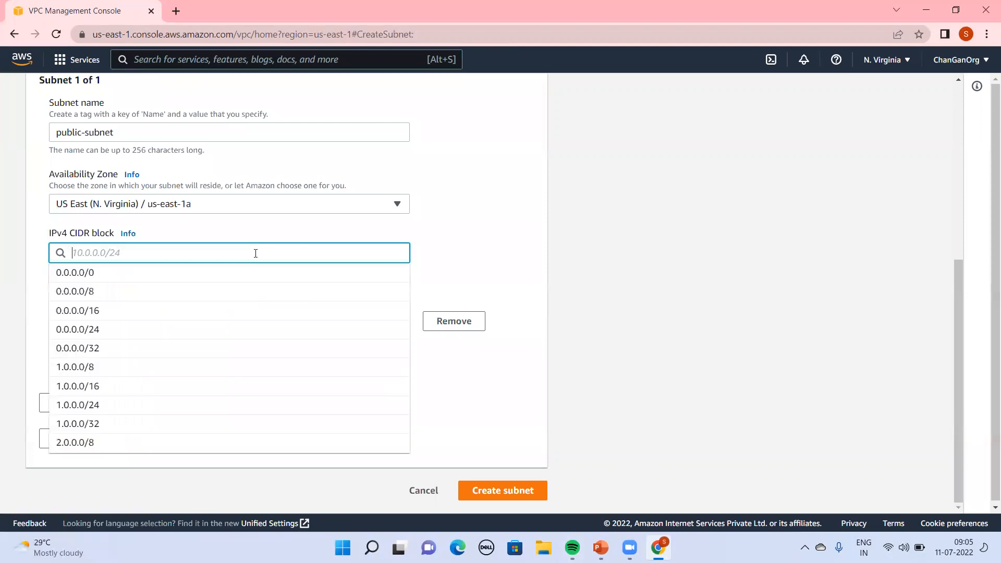
text(10.200.1.0)
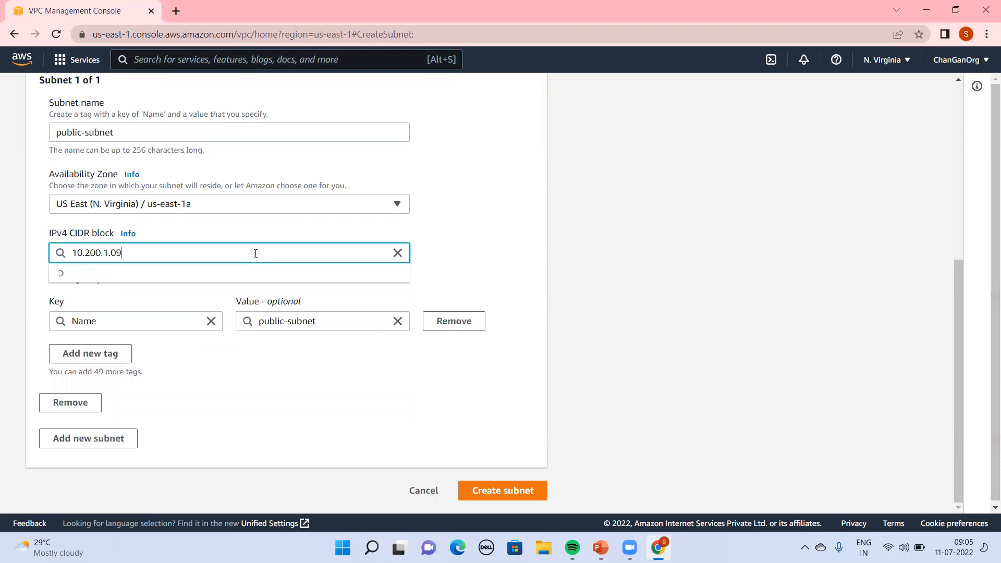
text(/24)
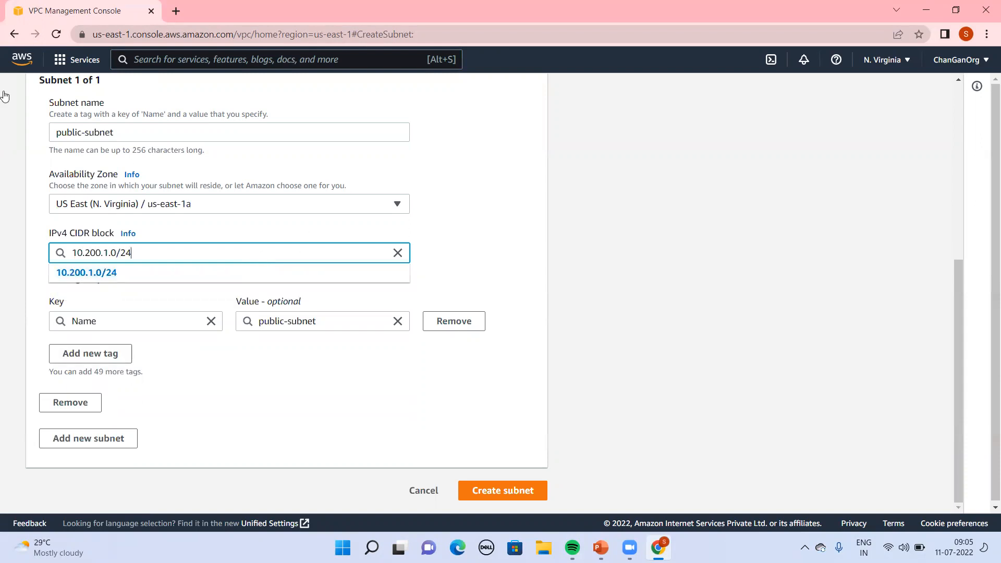
click(96, 279)
click(504, 493)
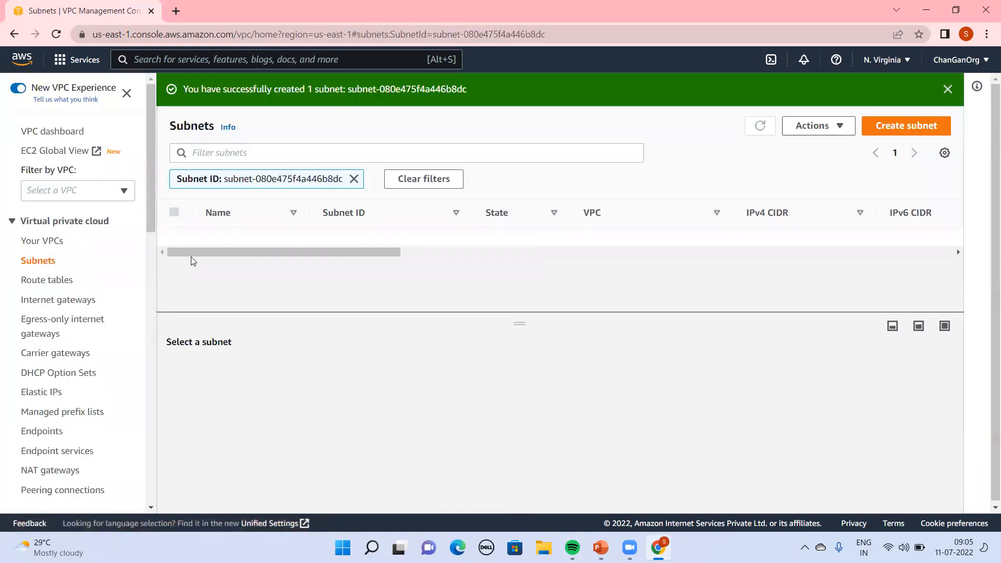
Start another subnet in endpoint-demo-vpc and name it private-subnet
click(900, 135)
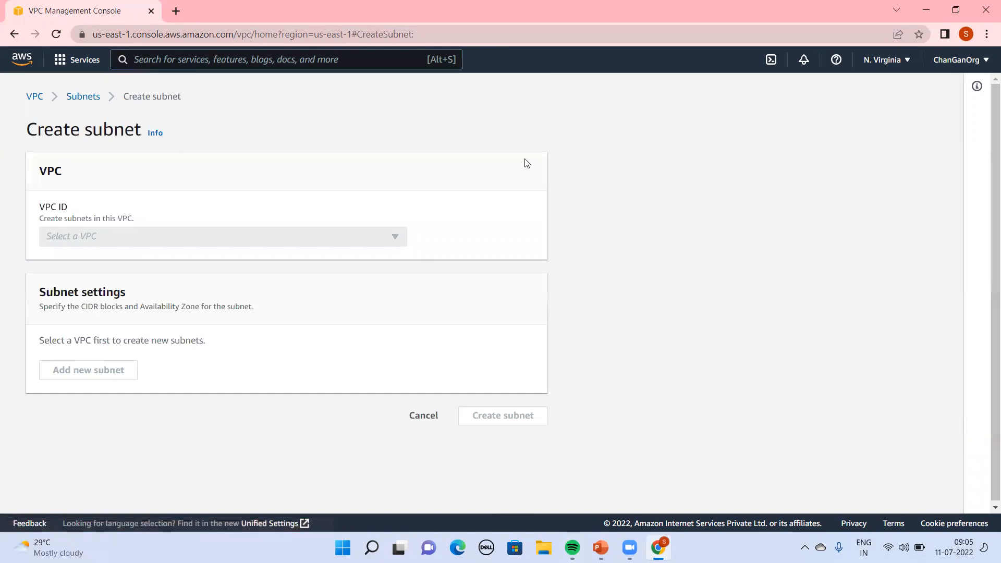
click(230, 245)
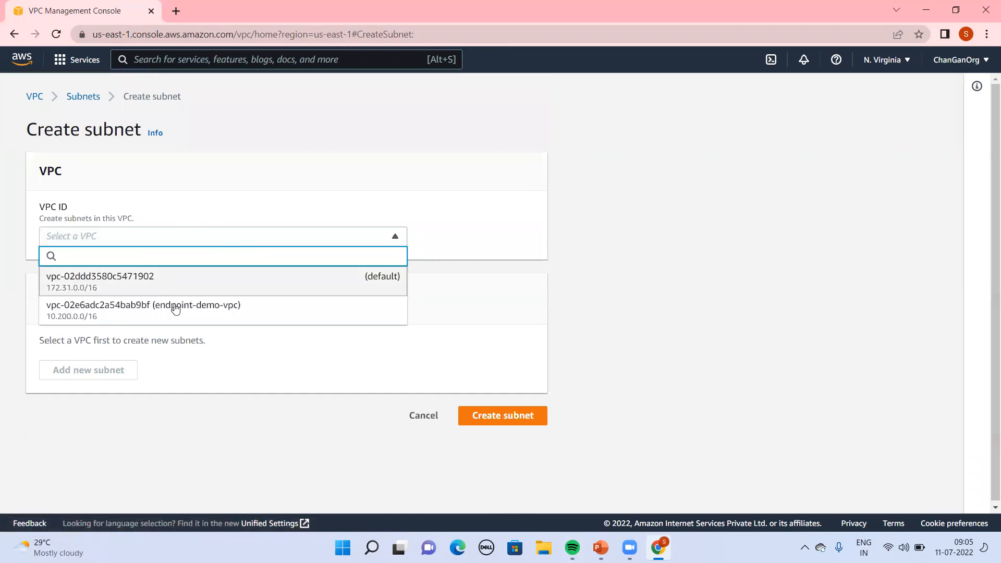
click(195, 311)
click(203, 447)
text(p)
key(BackSpace)
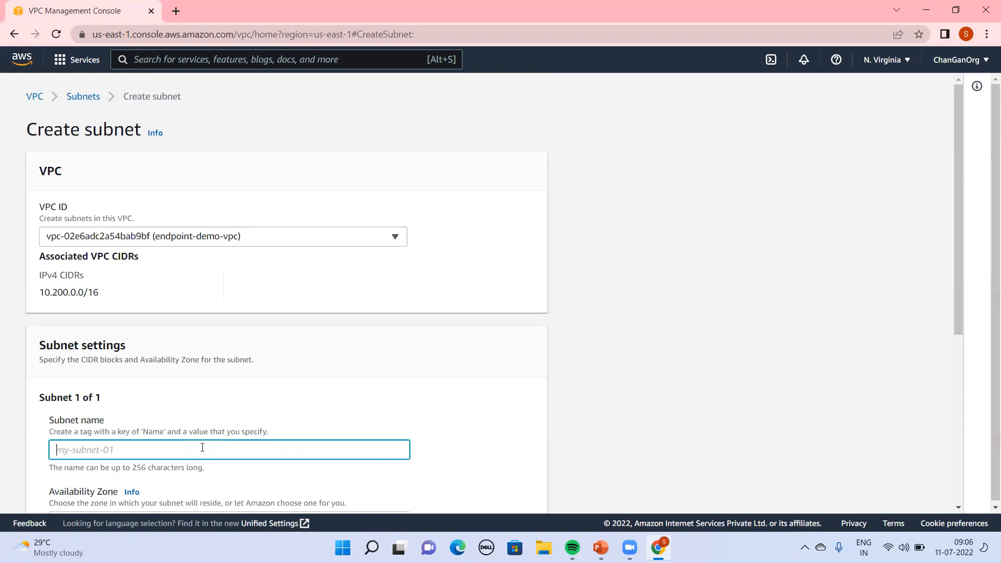
text(private-subnet)
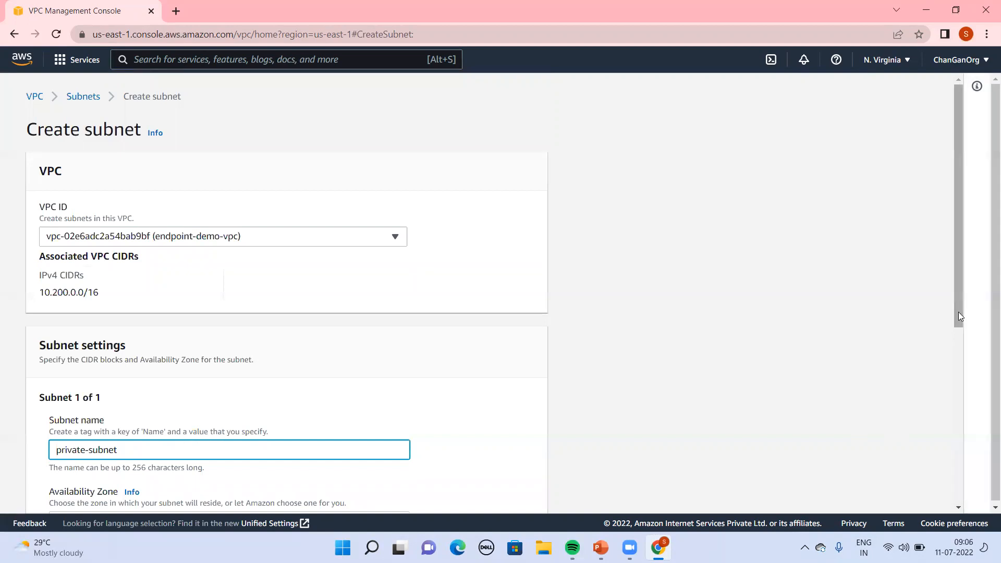
Set the private subnet's availability zone to US East (N. Virginia) / us-east-1a
scroll(985, 402, down, 4)
scroll(987, 437, down, 2)
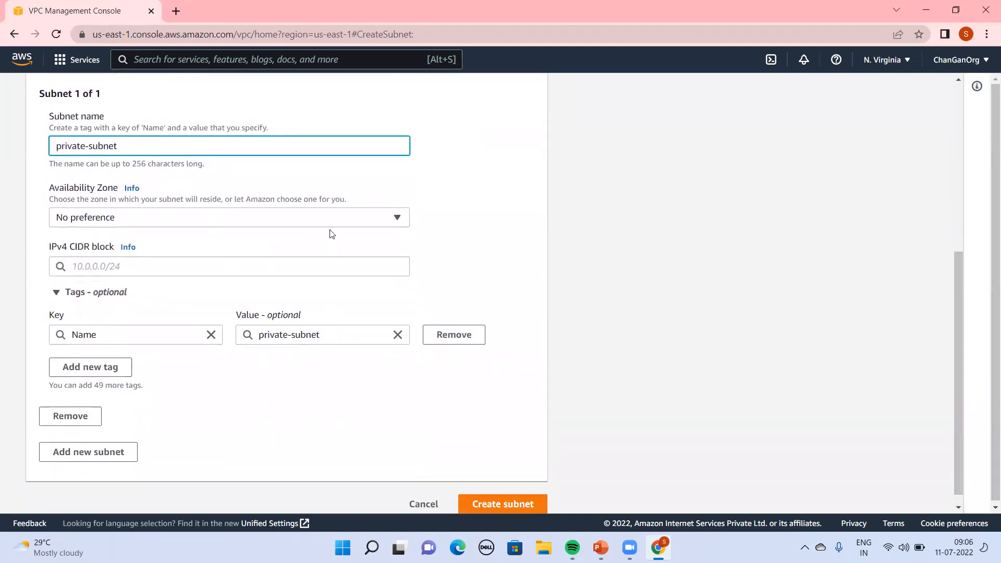
click(359, 223)
click(285, 287)
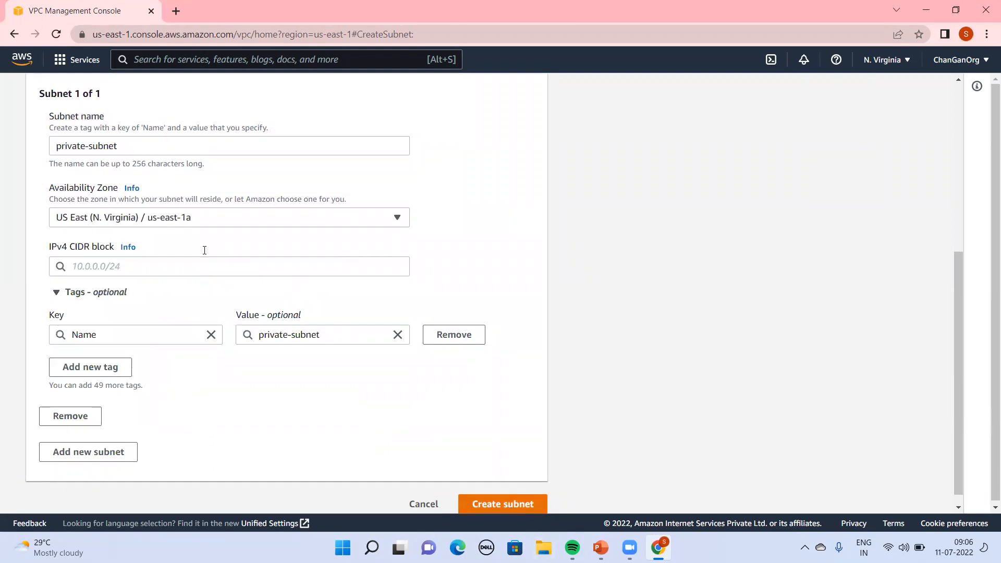
Give the private subnet the IPv4 CIDR block 10.200.2.0/24 and create it
click(109, 263)
text(1-.20)
key(BackSpace)
key(BackSpace)
key(BackSpace)
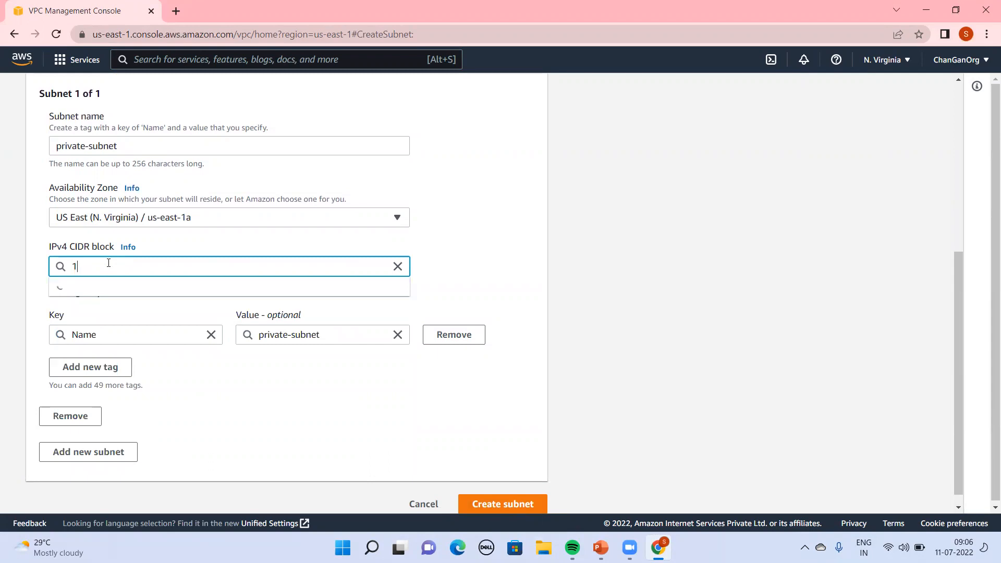
text(0.200.2.0/24)
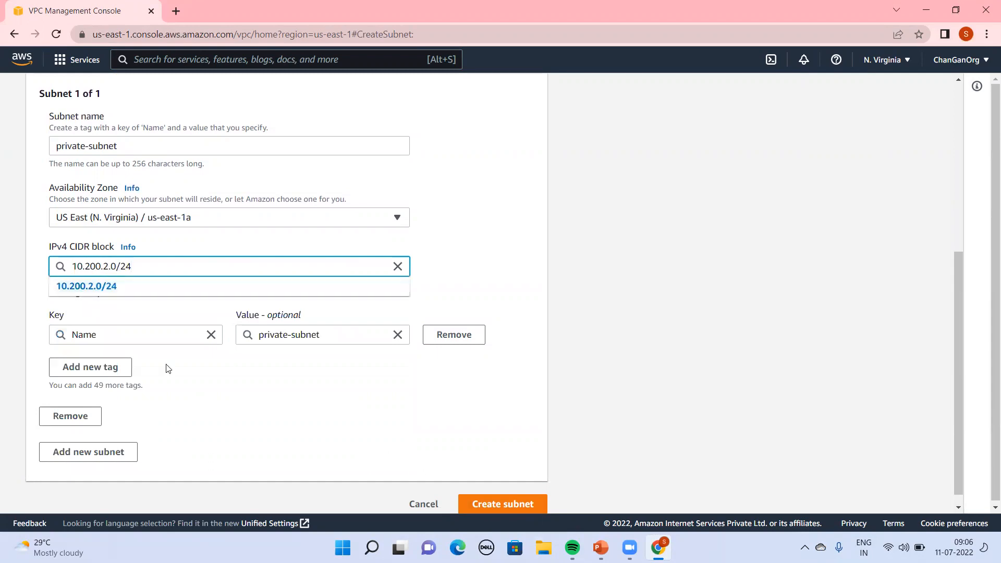
click(127, 288)
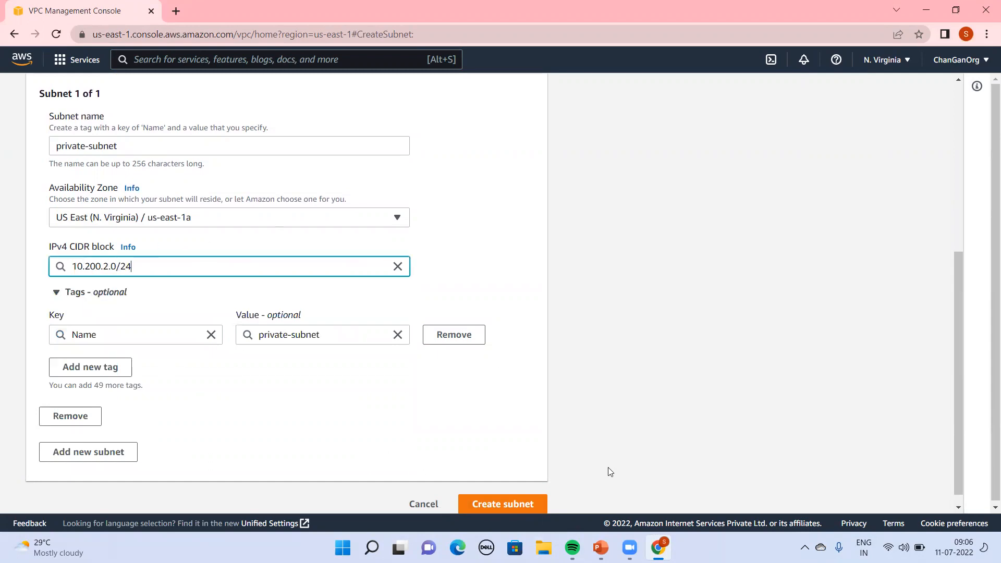
click(509, 505)
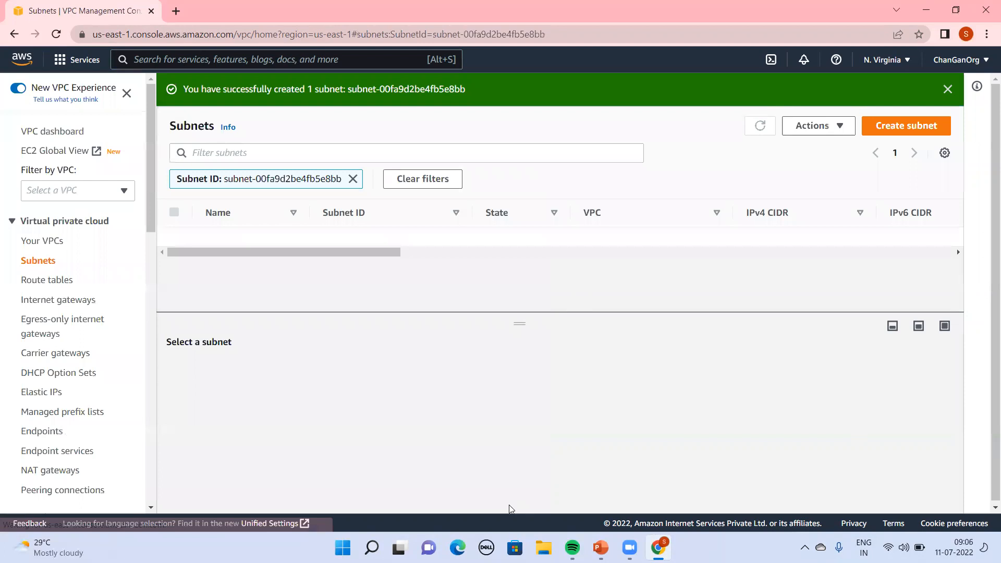
Create a route table named public-route-table in endpoint-demo-vpc
click(56, 285)
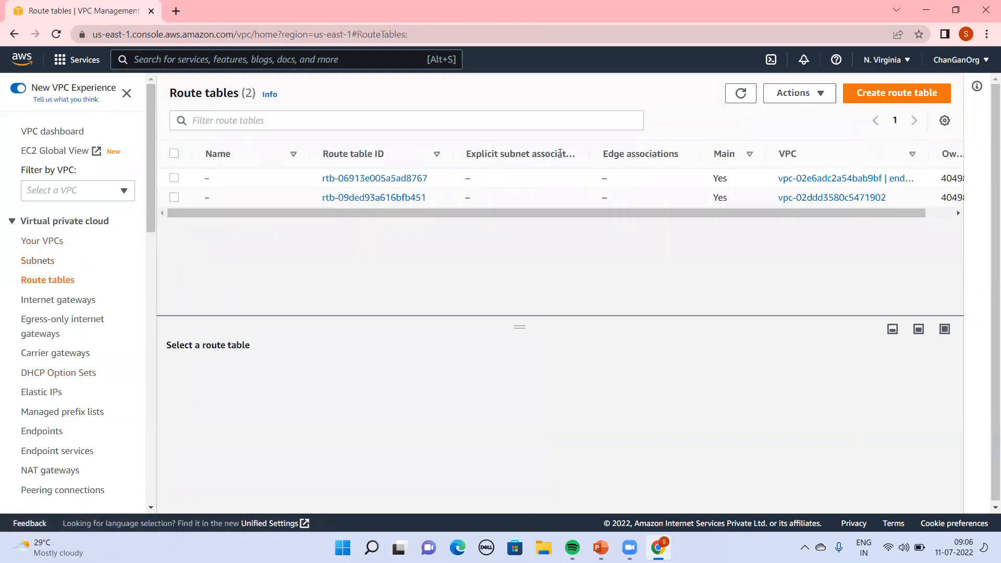
click(922, 97)
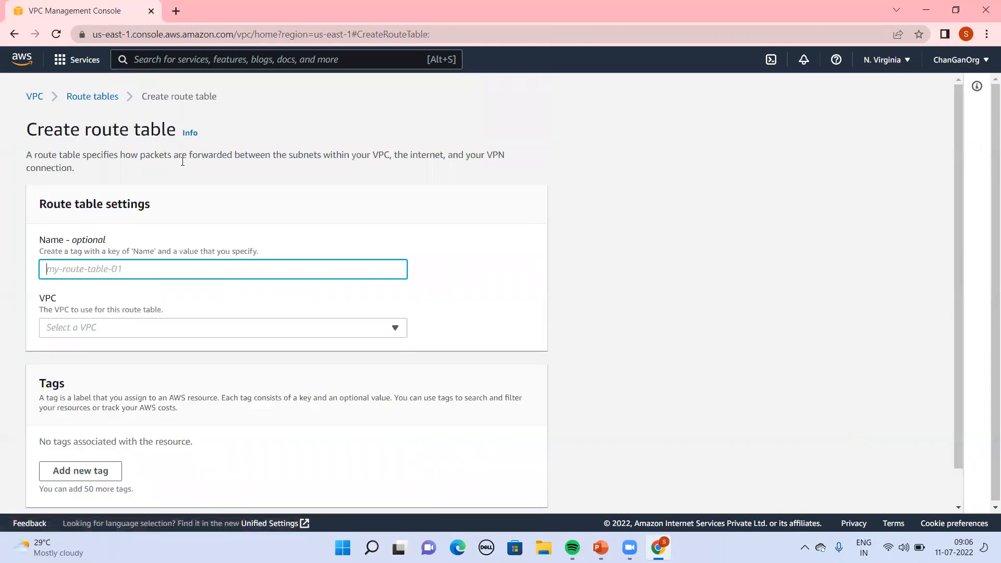
text(public-route-table)
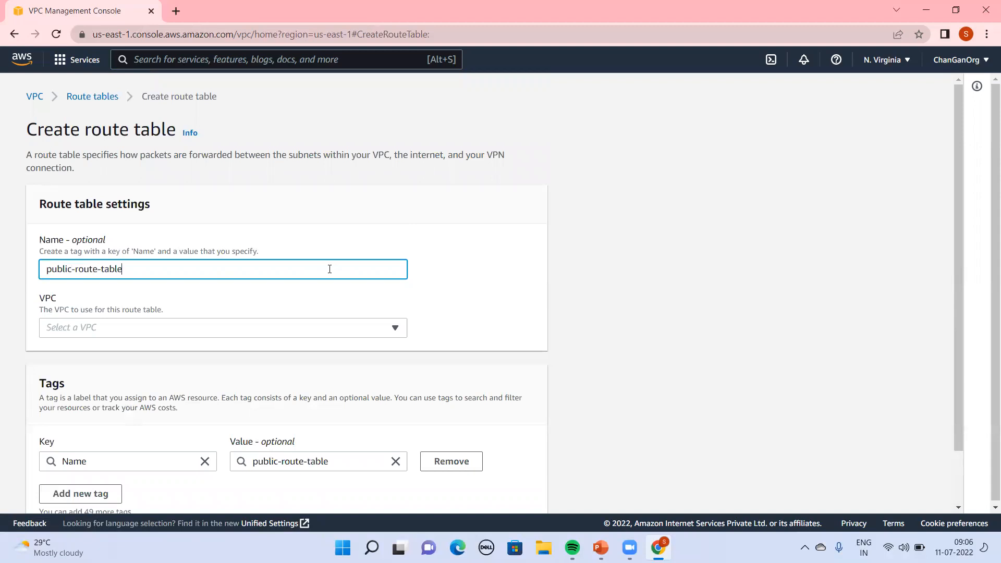
key(Tab)
key(Return)
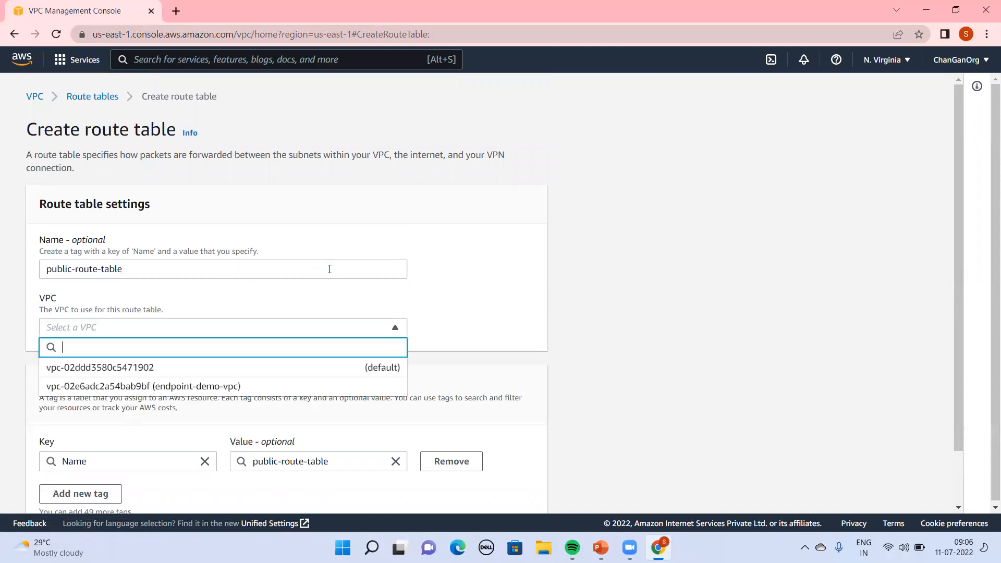
click(202, 388)
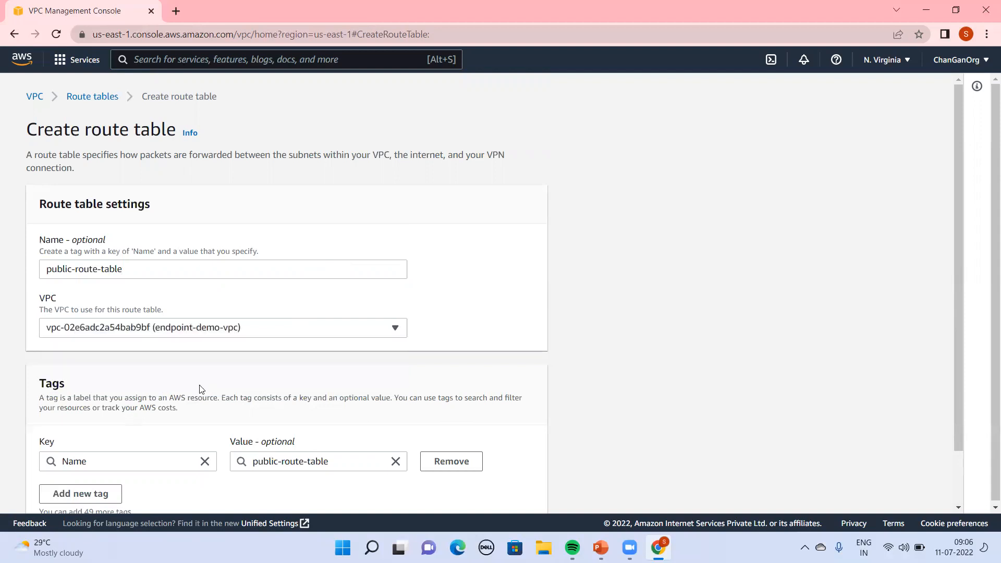
scroll(961, 332, down, 2)
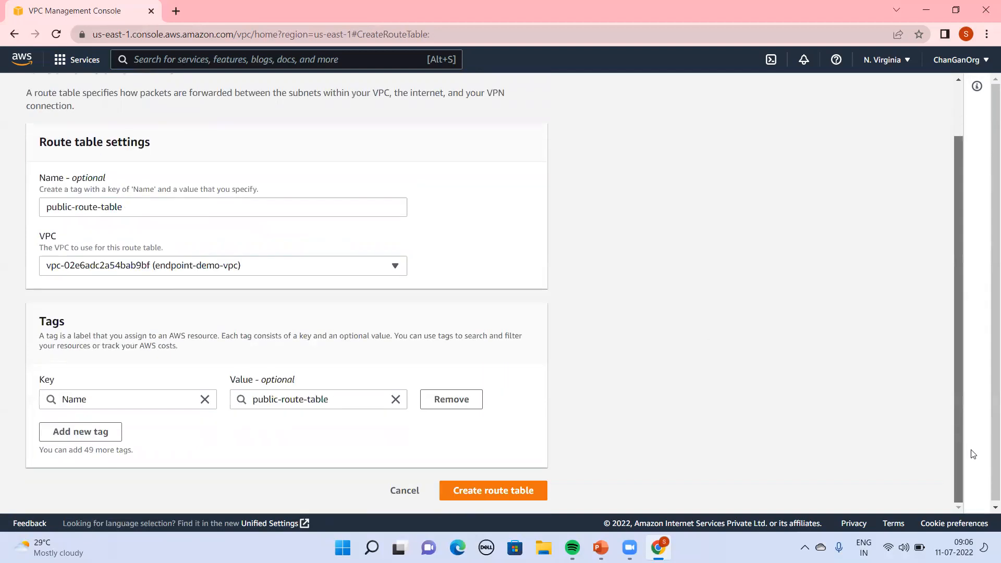
click(516, 490)
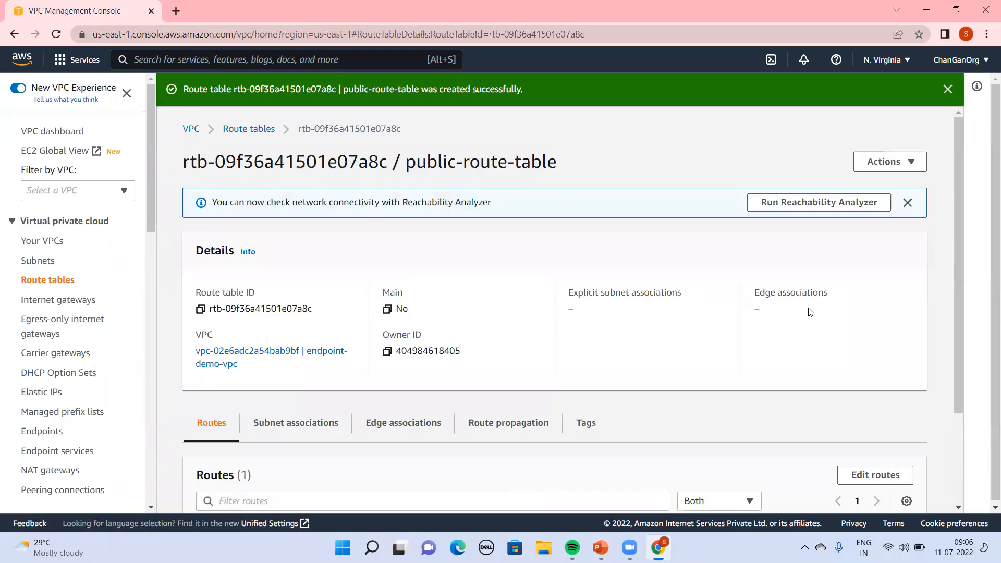
scroll(962, 360, down, 2)
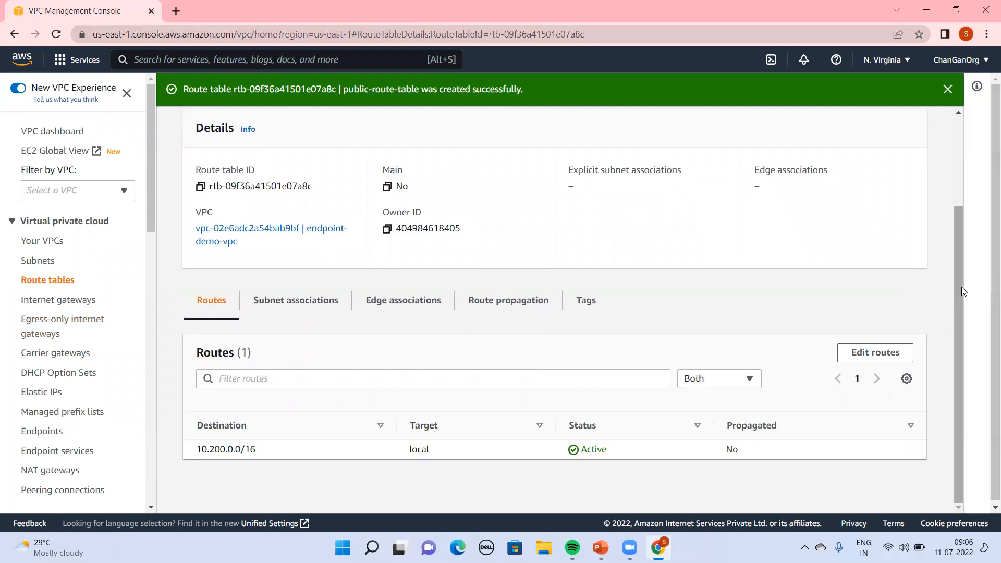
scroll(960, 288, up, 2)
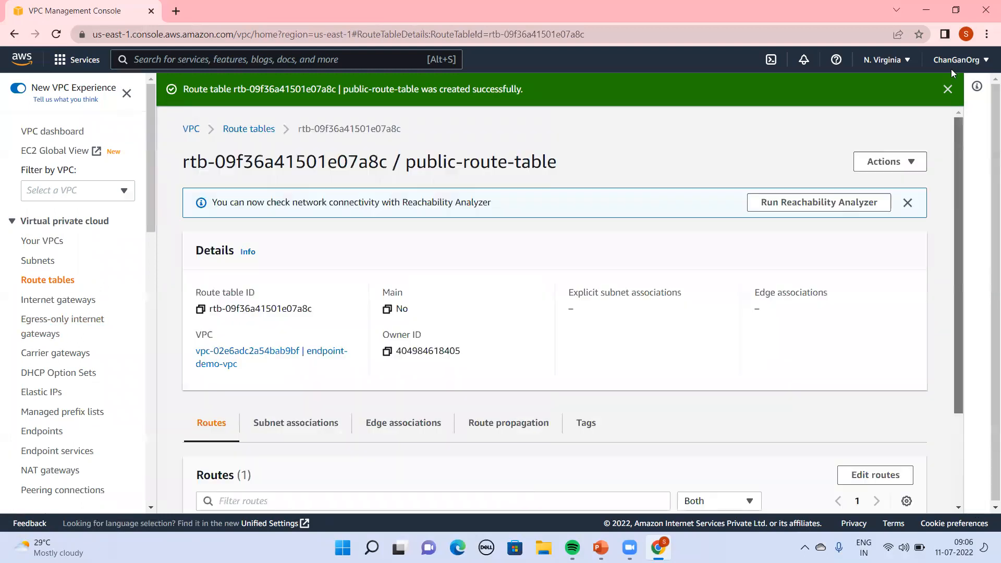
Return to the list of route tables and start a new one named private-route-table
click(248, 131)
click(865, 101)
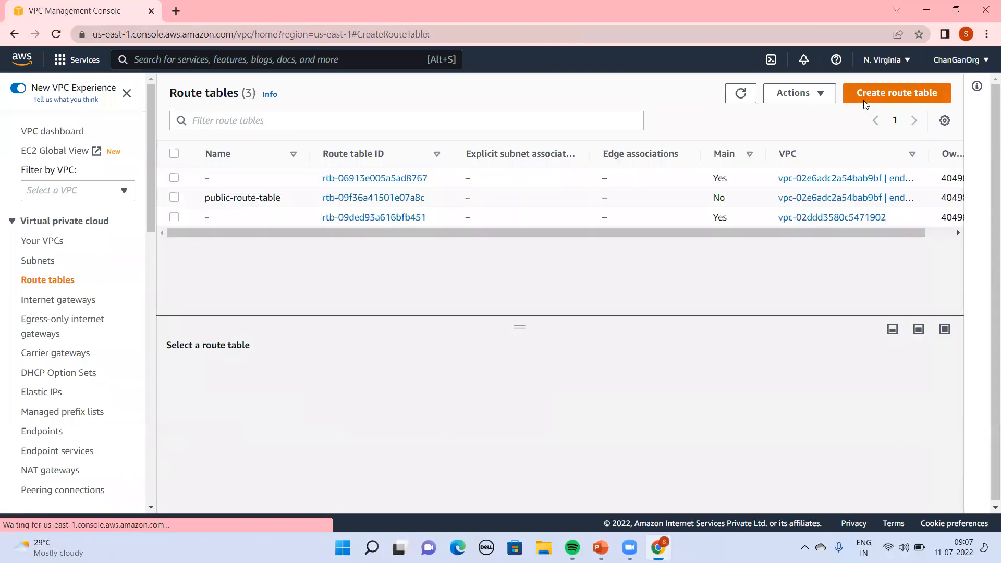
text(pri)
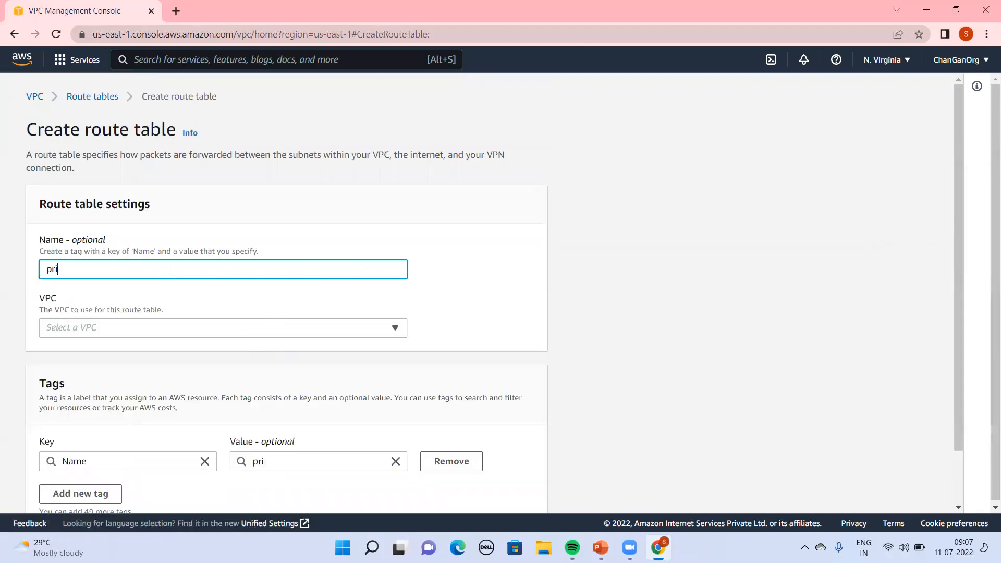
text(vate-route)
text(-tab)
key(BackSpace)
text(able)
Assign the private route table to endpoint-demo-vpc and create it
key(Tab)
key(Return)
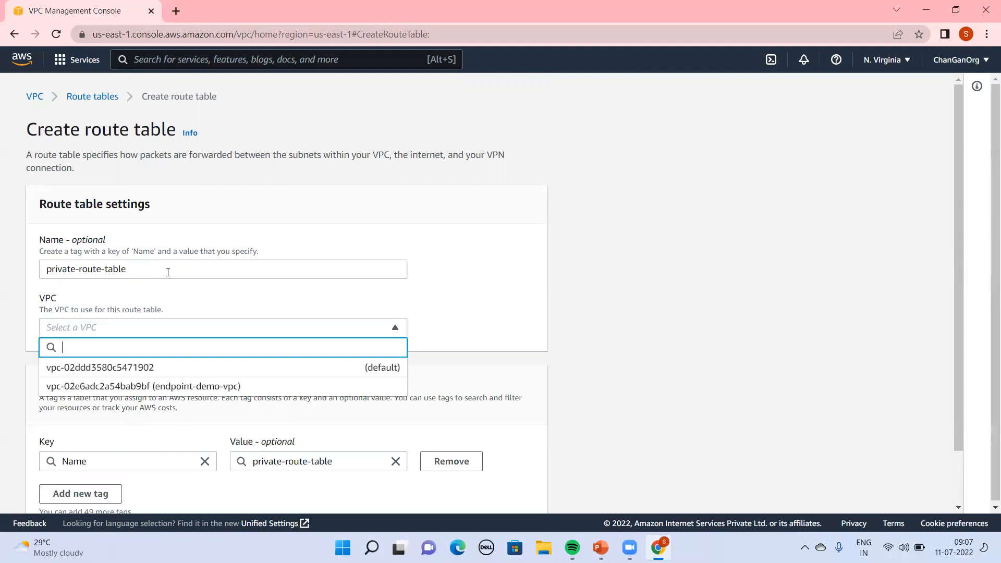
key(Down)
key(Return)
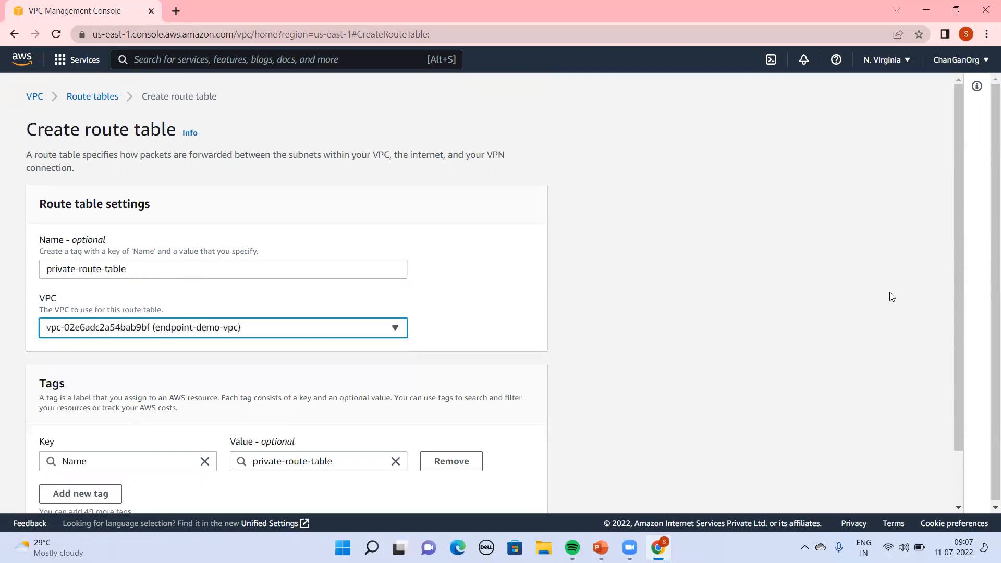
drag(956, 319, 955, 376)
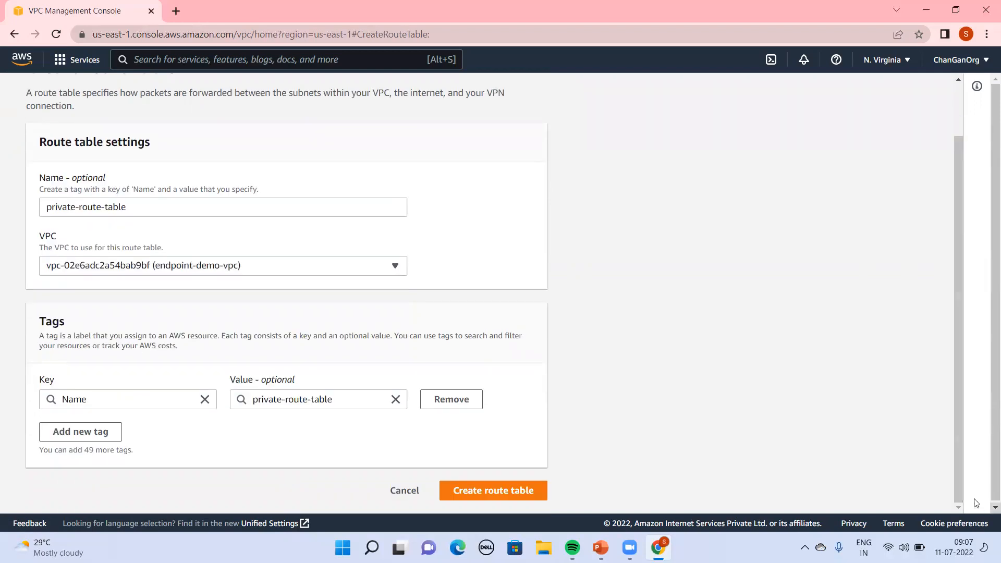
click(481, 490)
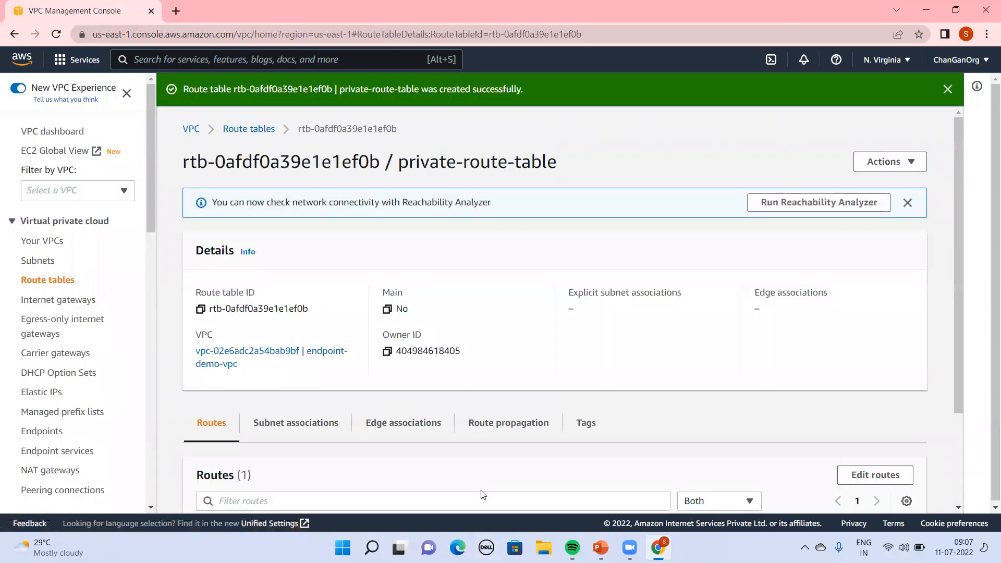
Create an internet gateway with the name tag my-igw-endpoint
drag(954, 349, 956, 437)
click(73, 299)
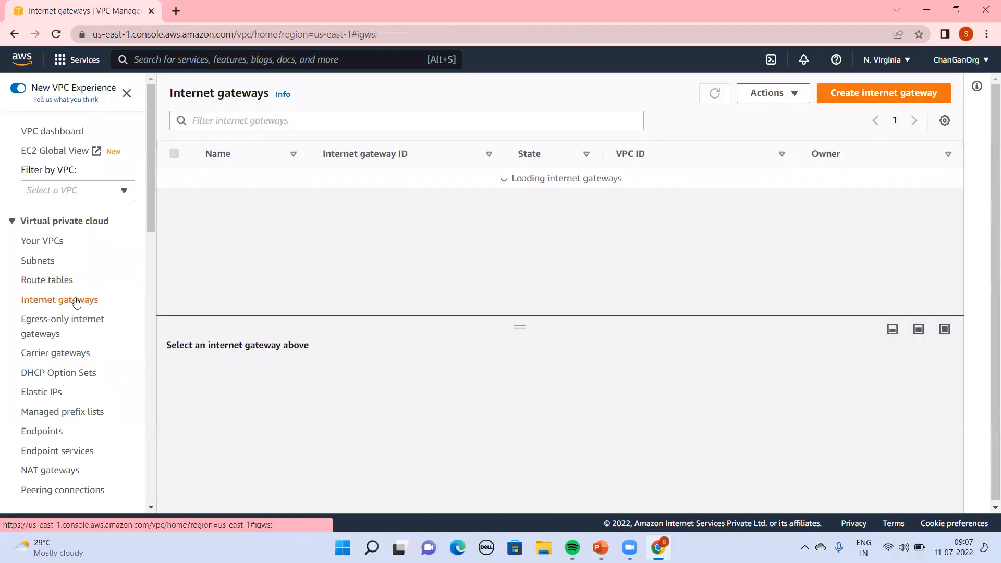
click(870, 94)
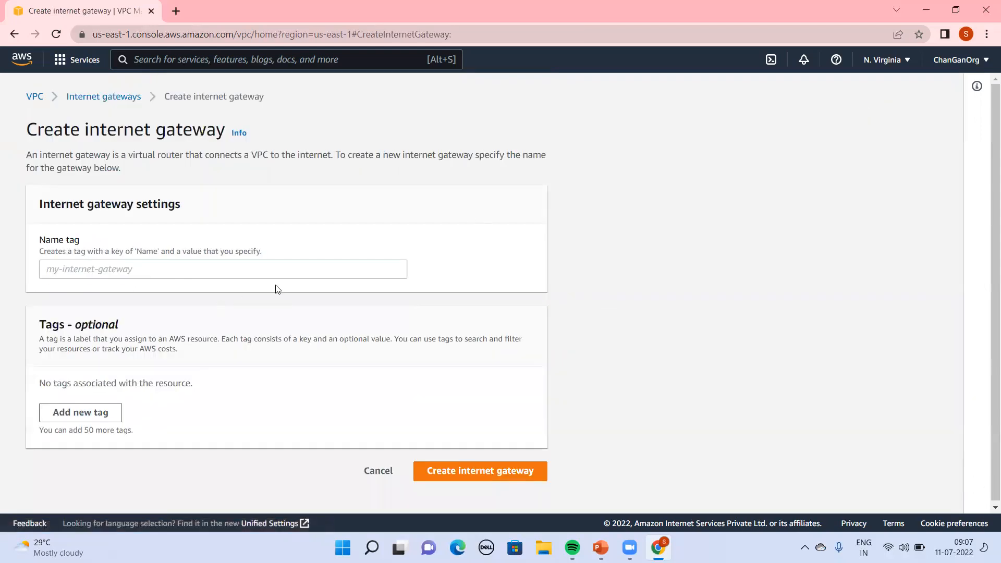
click(305, 270)
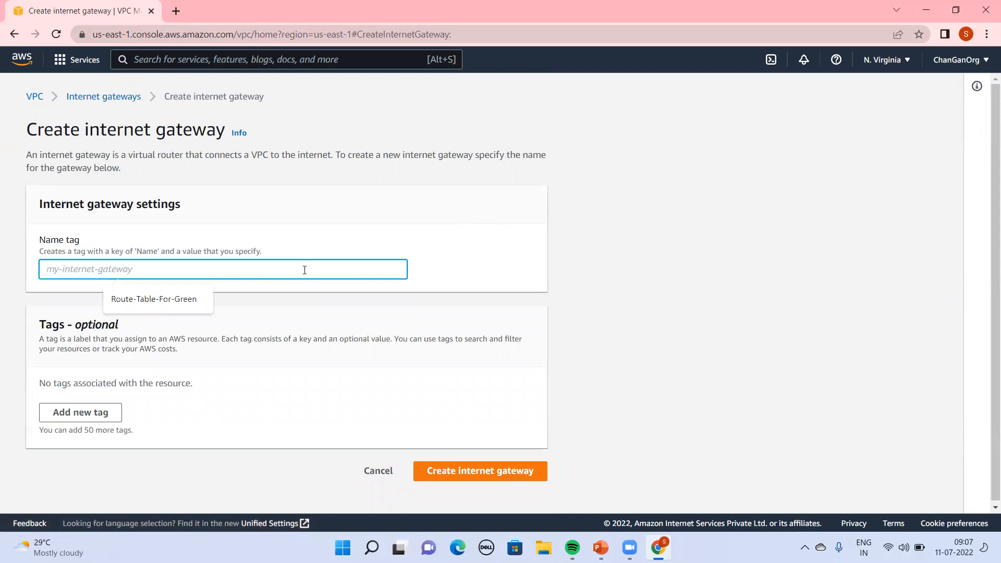
text(my)
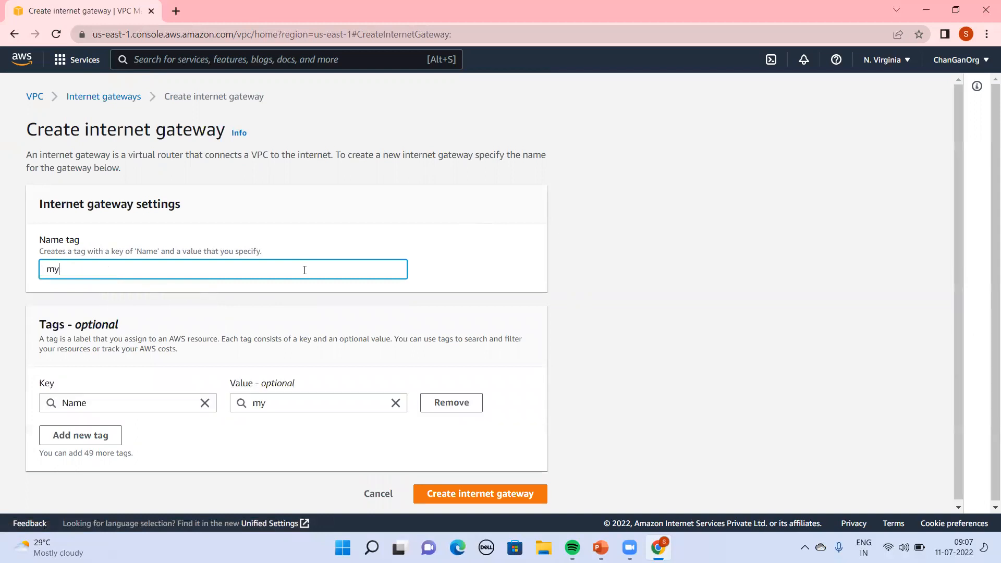
text(-igw-endpoint)
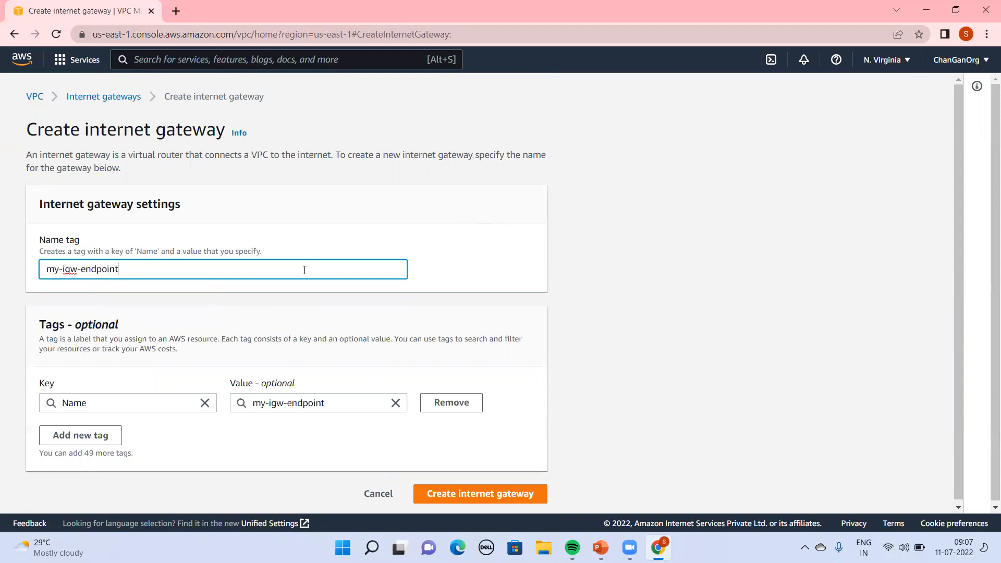
drag(490, 471, 508, 501)
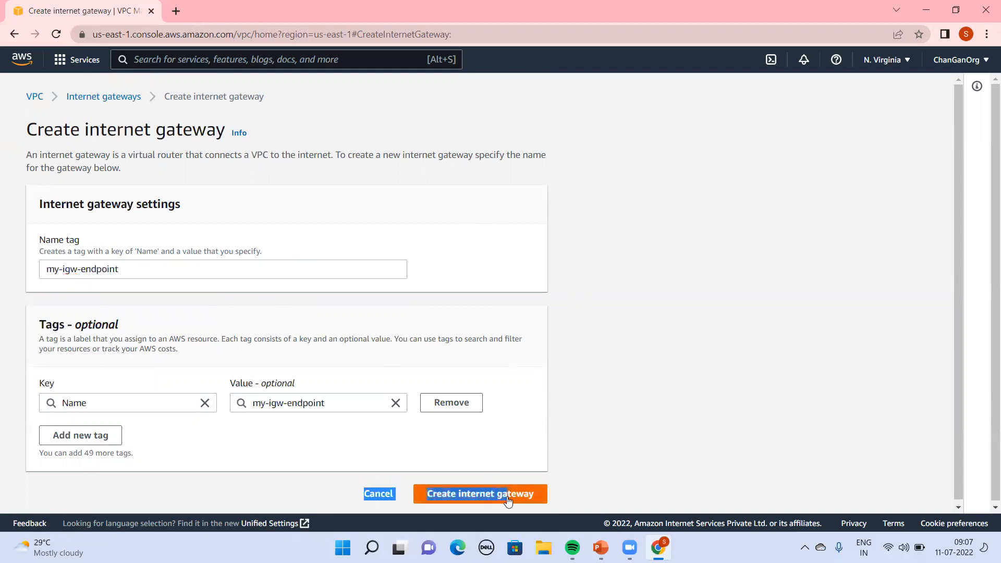
click(509, 500)
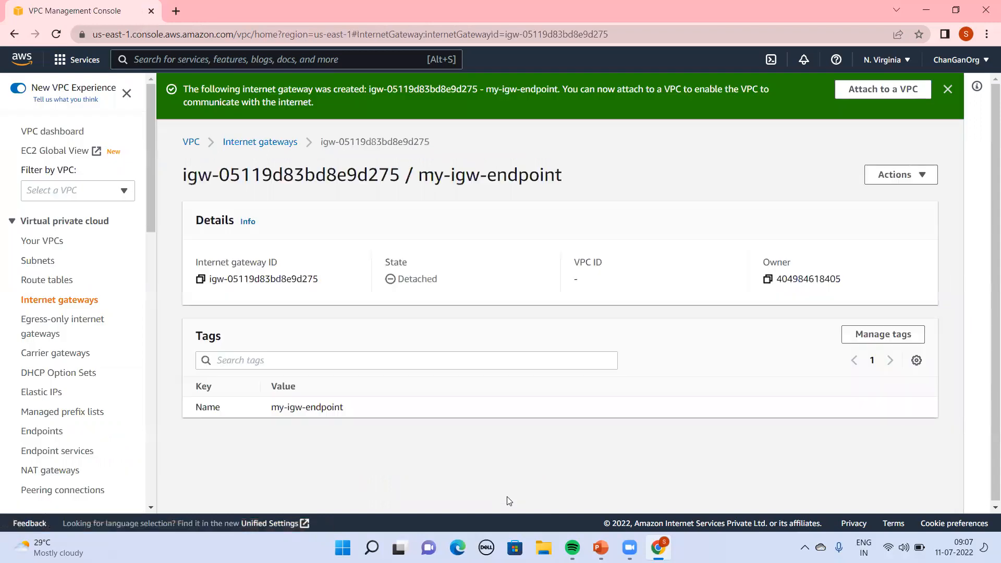
Attach the my-igw-endpoint internet gateway to endpoint-demo-vpc
click(279, 144)
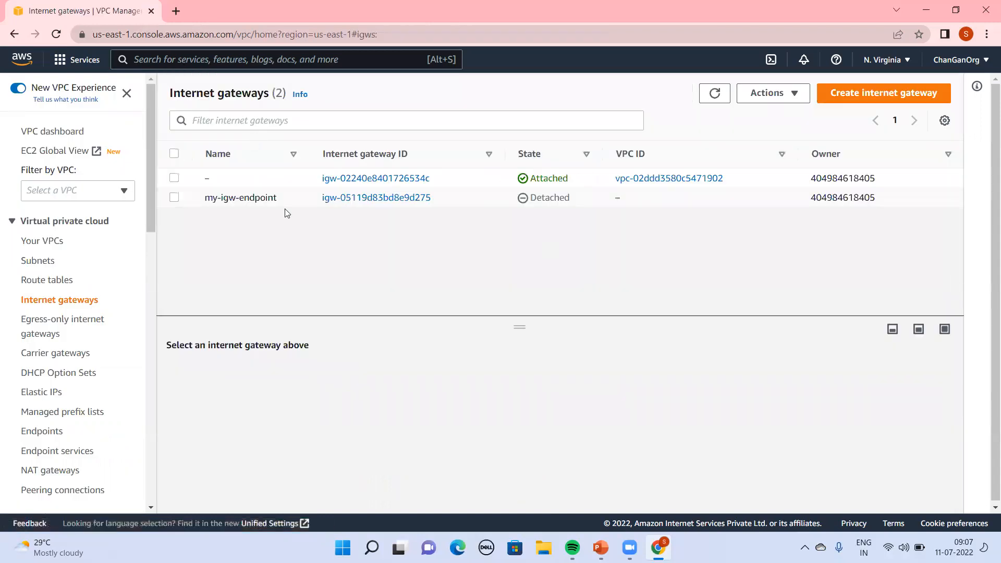
click(174, 198)
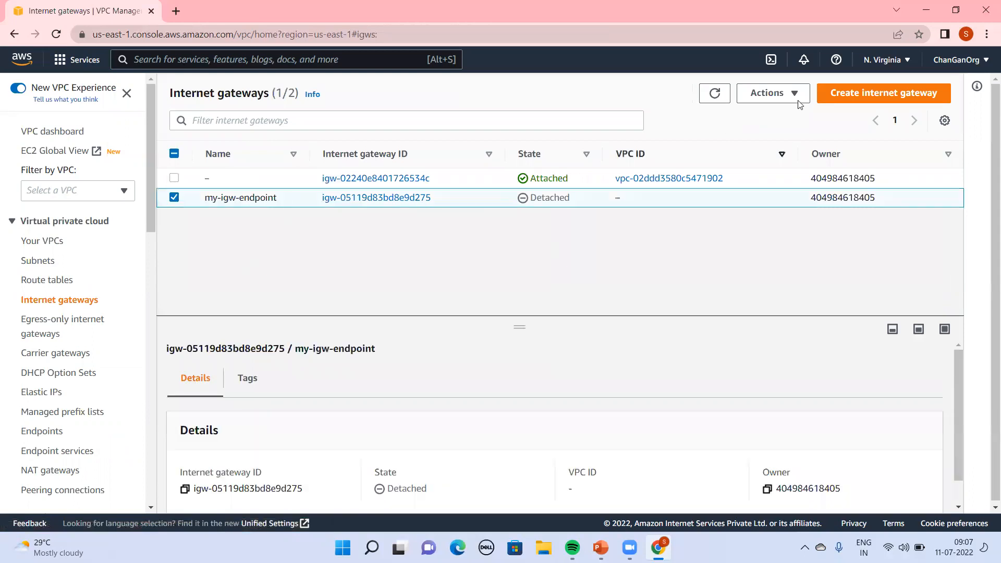
click(782, 94)
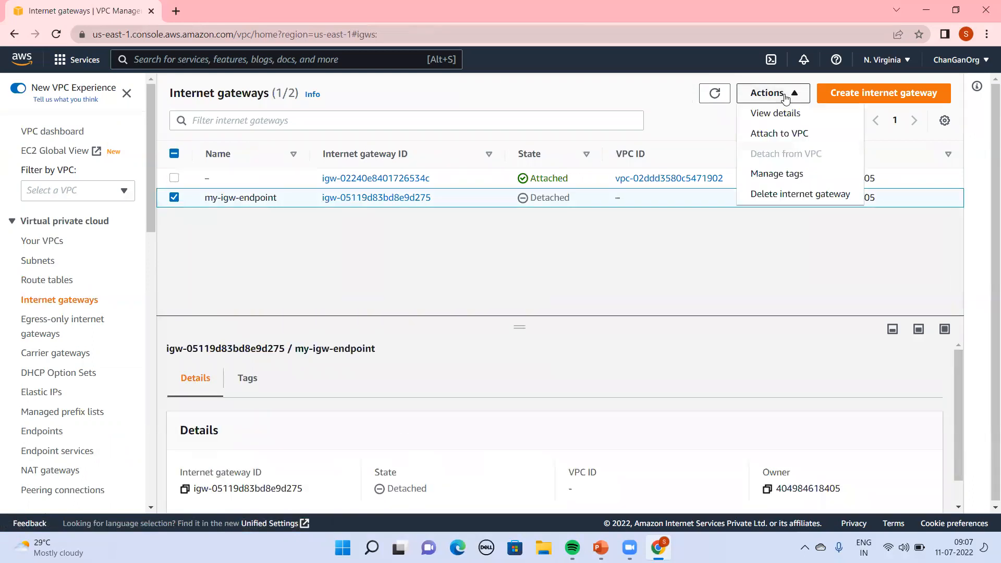
click(793, 135)
click(290, 247)
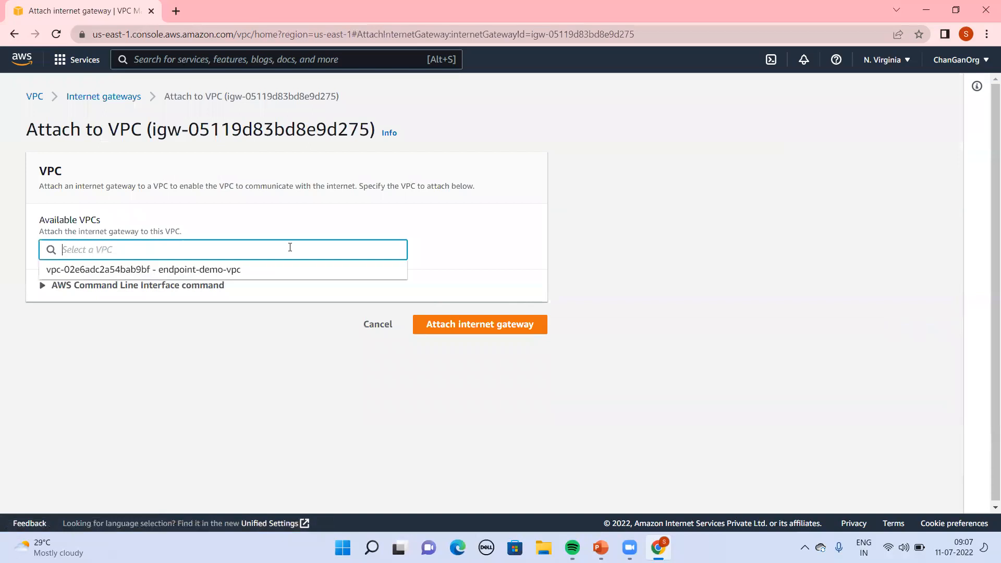
click(265, 272)
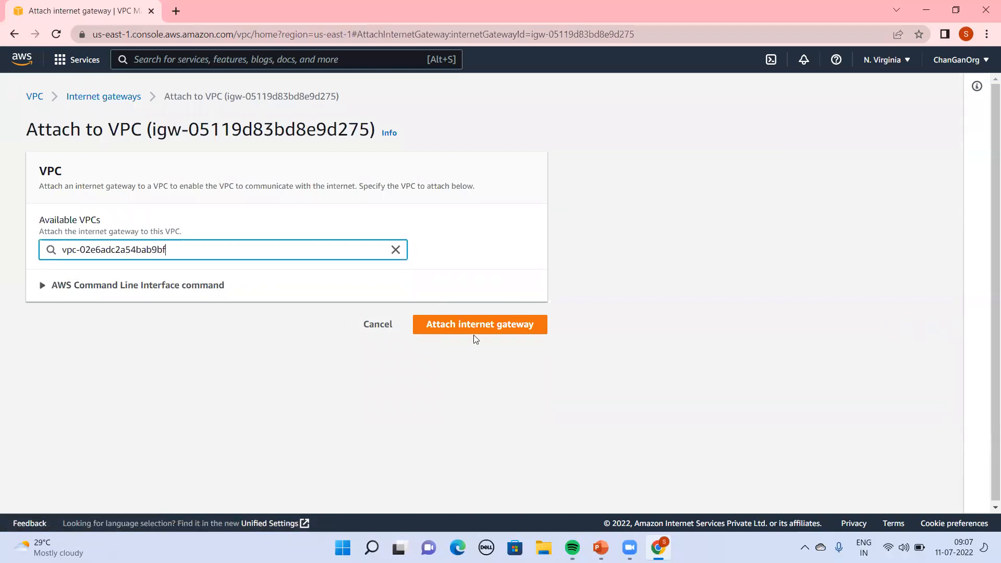
click(524, 326)
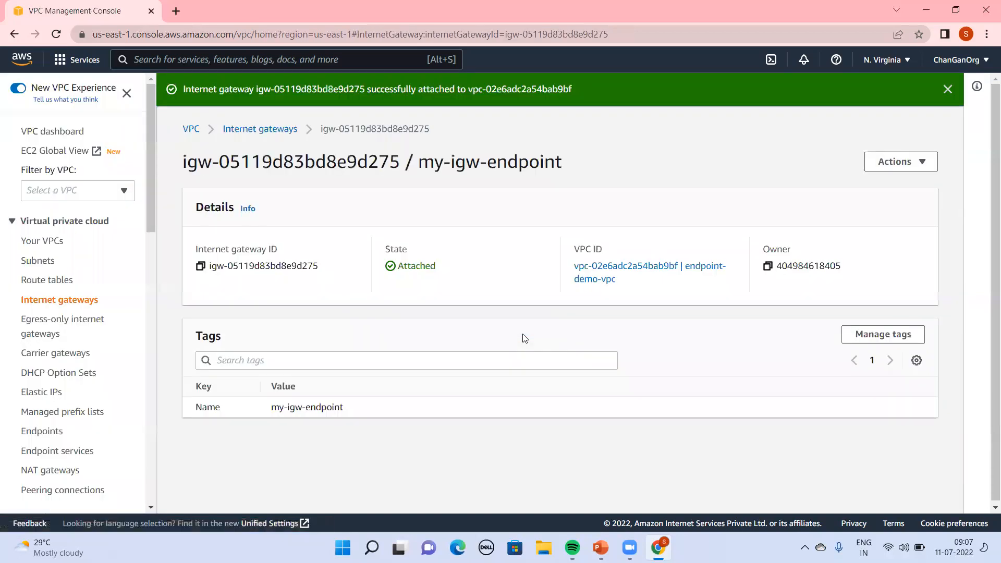
Edit the routes of public-route-table and add a route with destination 0.0.0.0/0
click(58, 285)
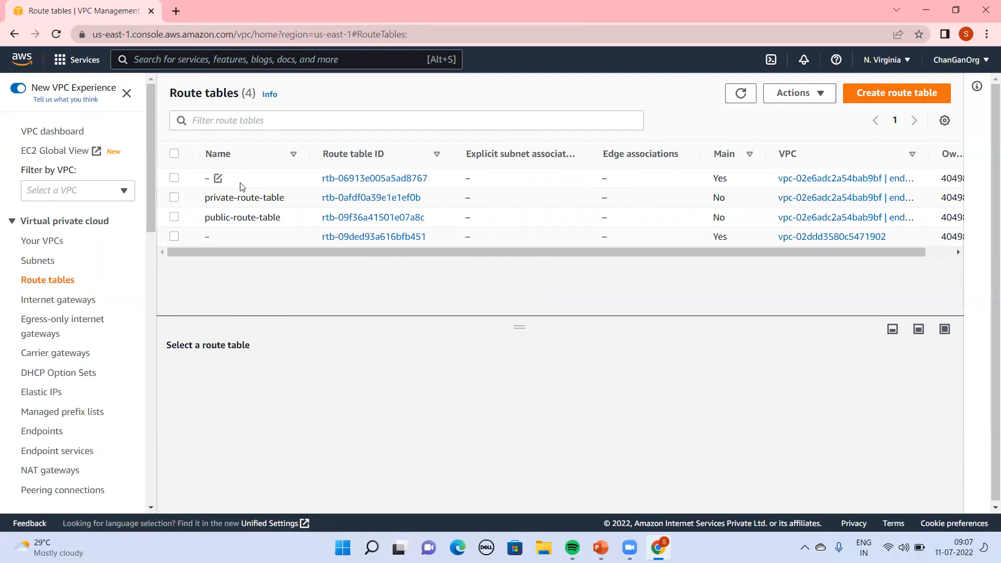
click(379, 218)
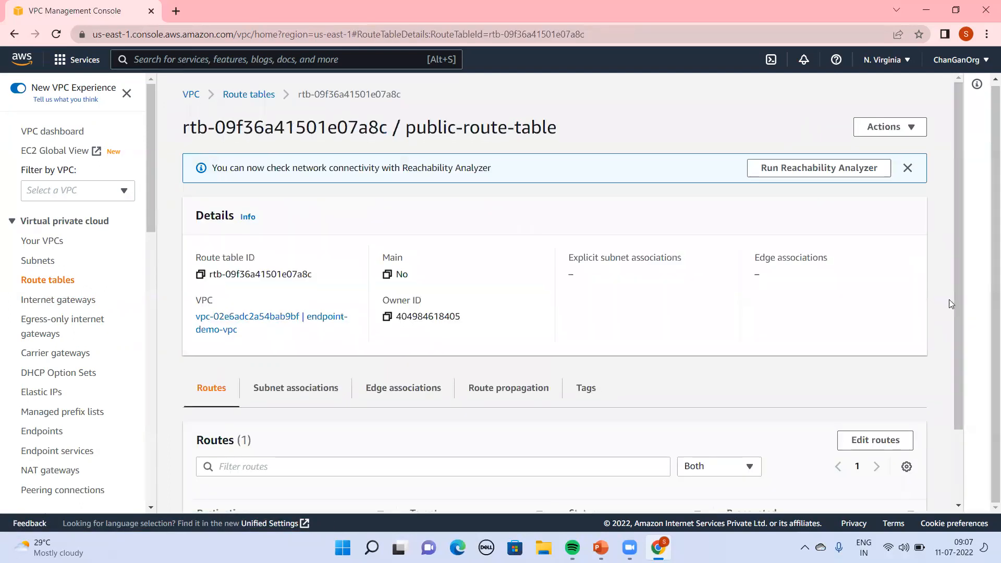
drag(958, 333, 987, 531)
click(876, 350)
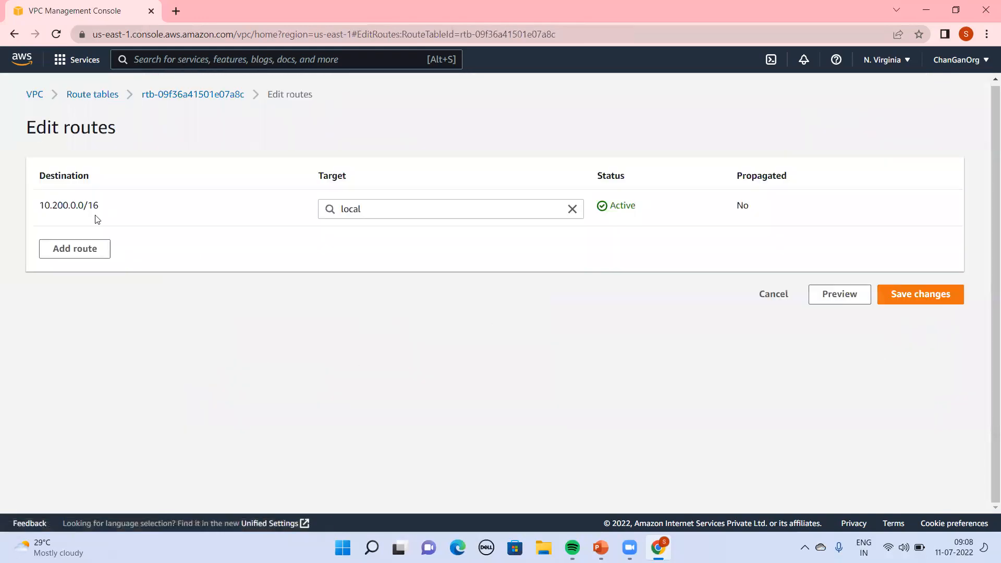
click(75, 249)
click(79, 248)
text(0.)
click(81, 266)
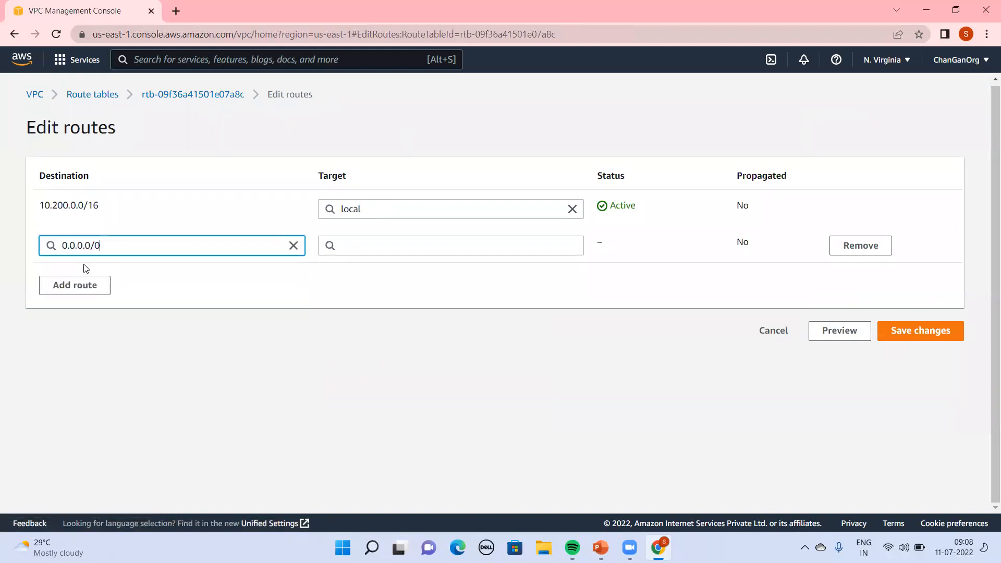
Set the my-igw-endpoint internet gateway as the 0.0.0.0/0 route's target and save the route changes
click(454, 246)
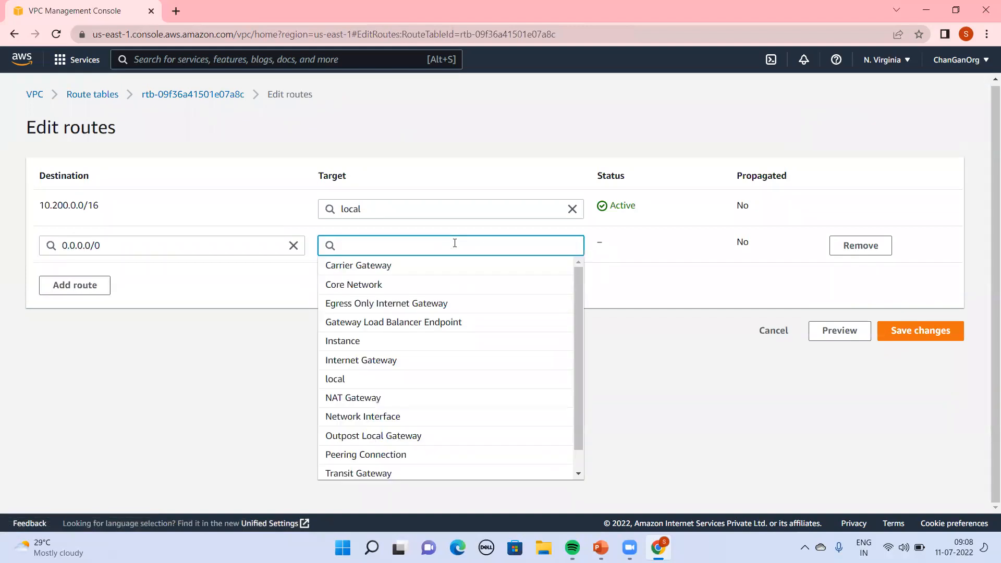
click(412, 359)
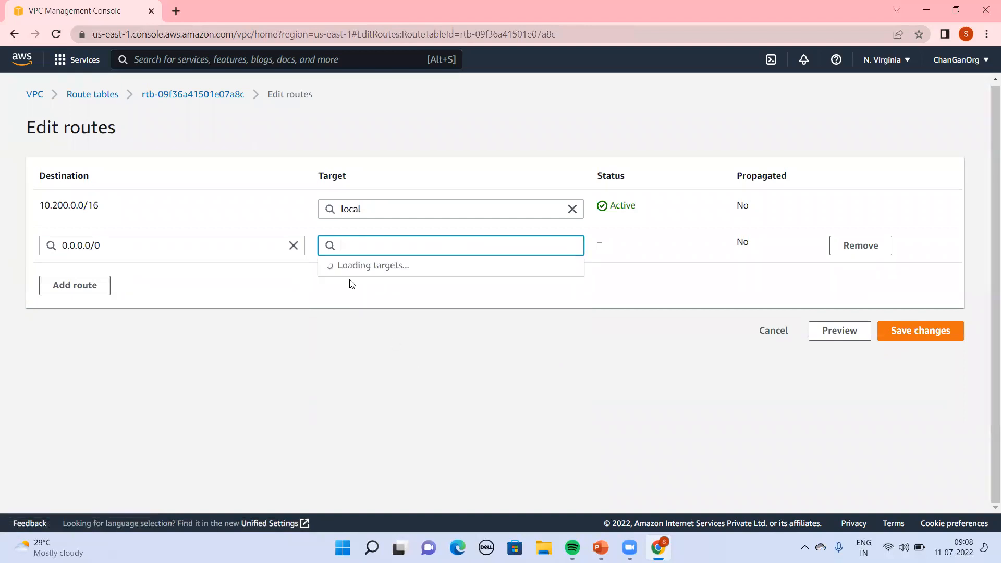
click(395, 265)
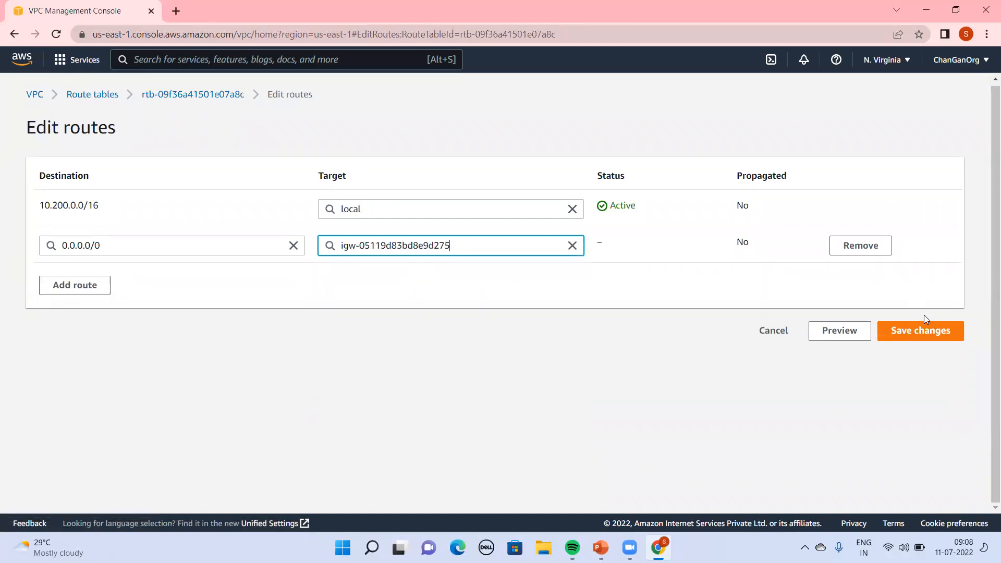
click(935, 335)
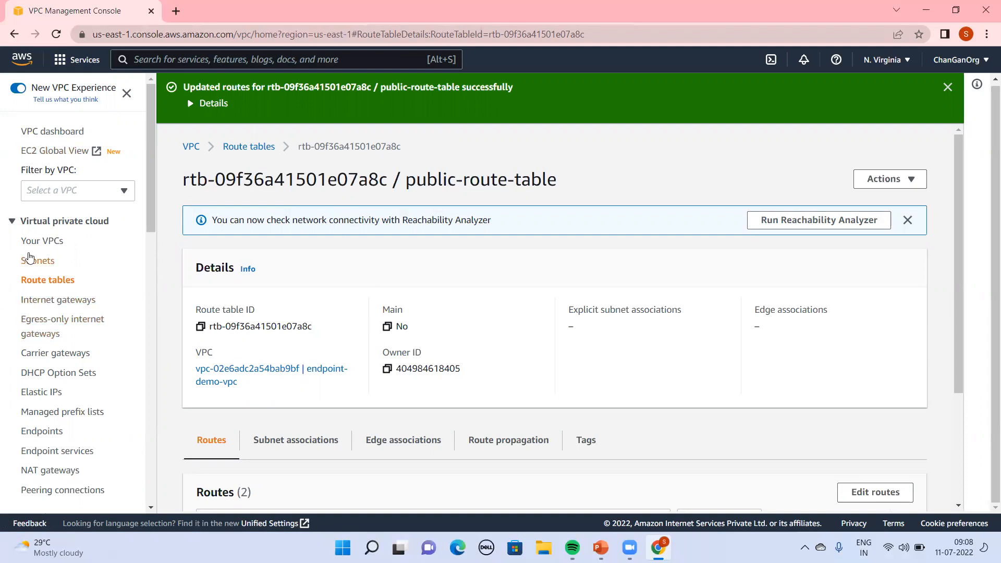
Go to the EC2 service, start launching a new instance and name it public-endpoint-EC2
key(alt+s)
text(EC2)
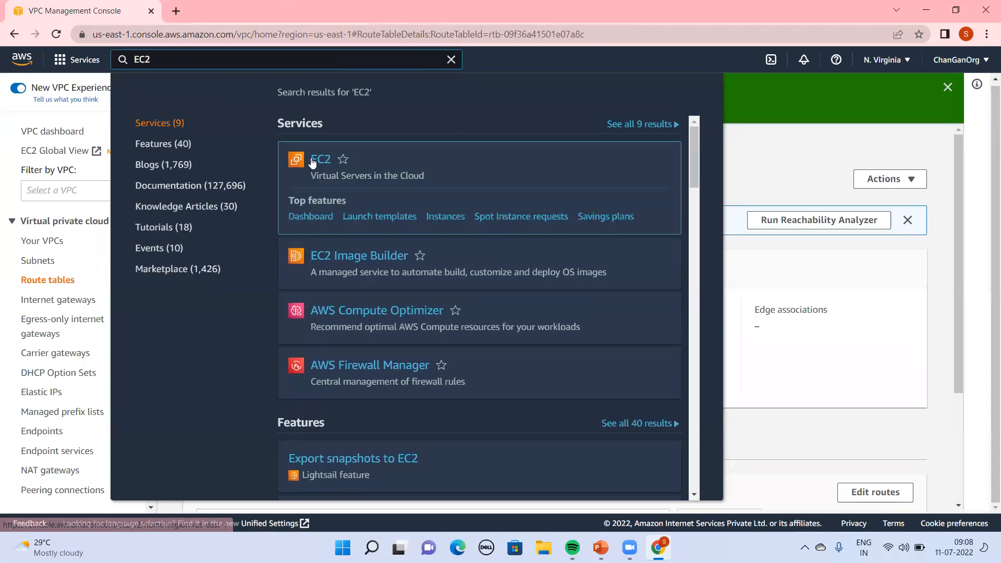
click(313, 159)
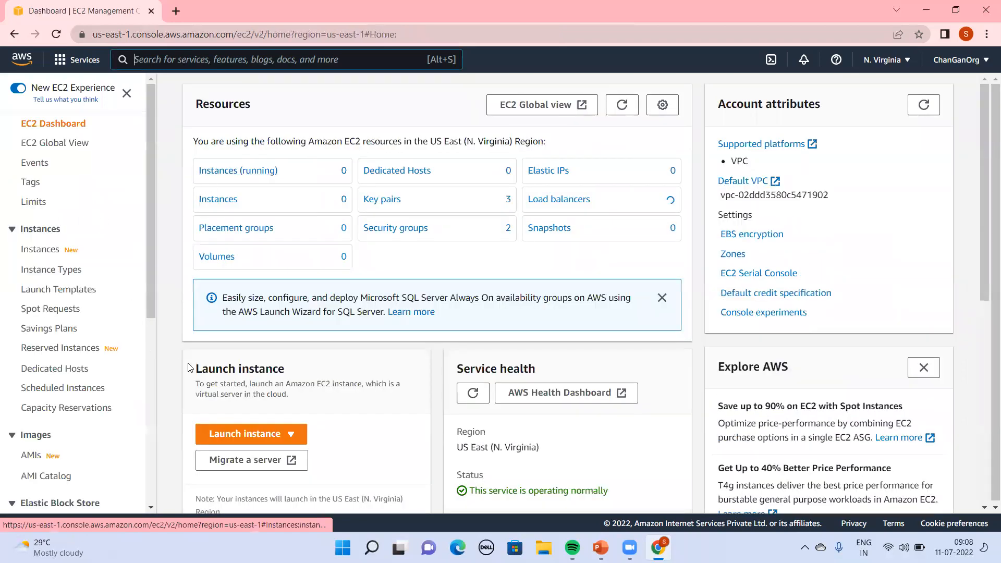
click(246, 434)
click(255, 394)
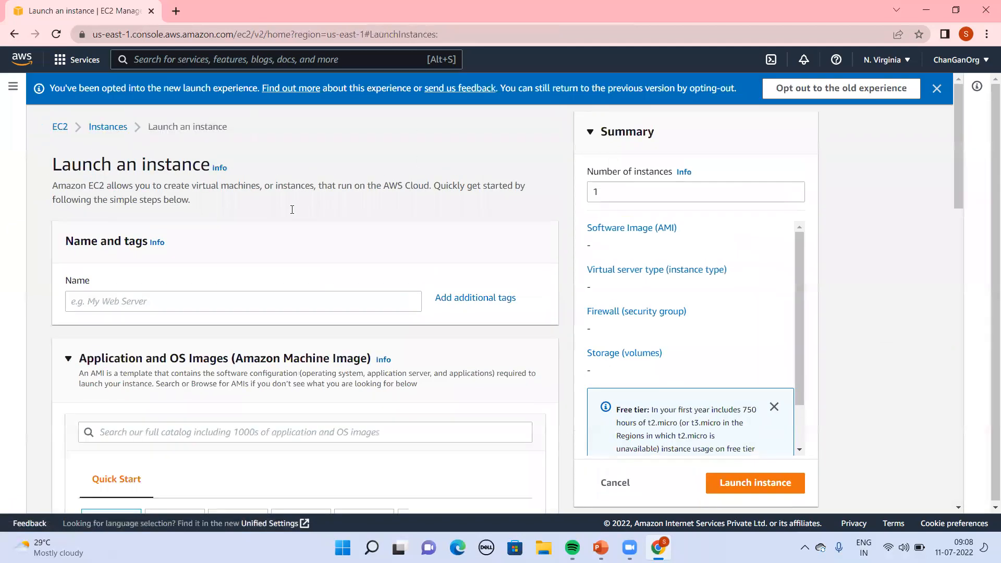
click(185, 300)
text(w)
key(BackSpace)
text(public-endpoint-EC2)
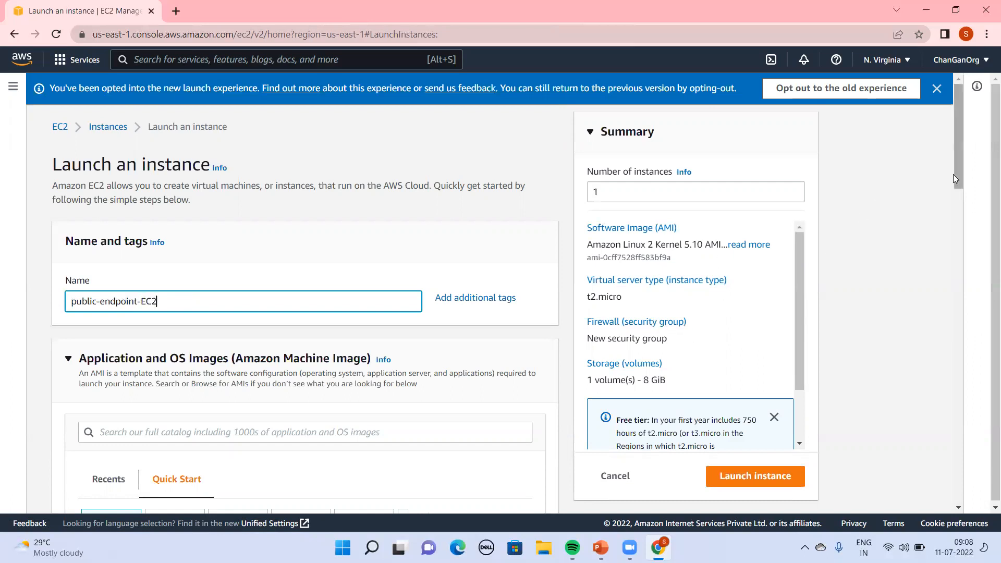
Select the existing key pair vpcpublickey for the instance login
scroll(954, 177, down, 8)
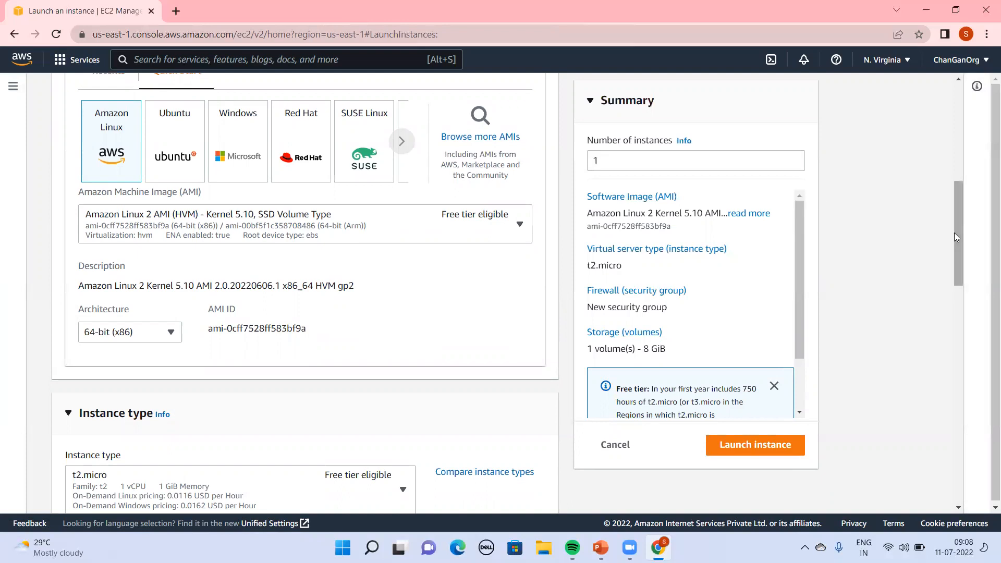
drag(956, 242, 948, 348)
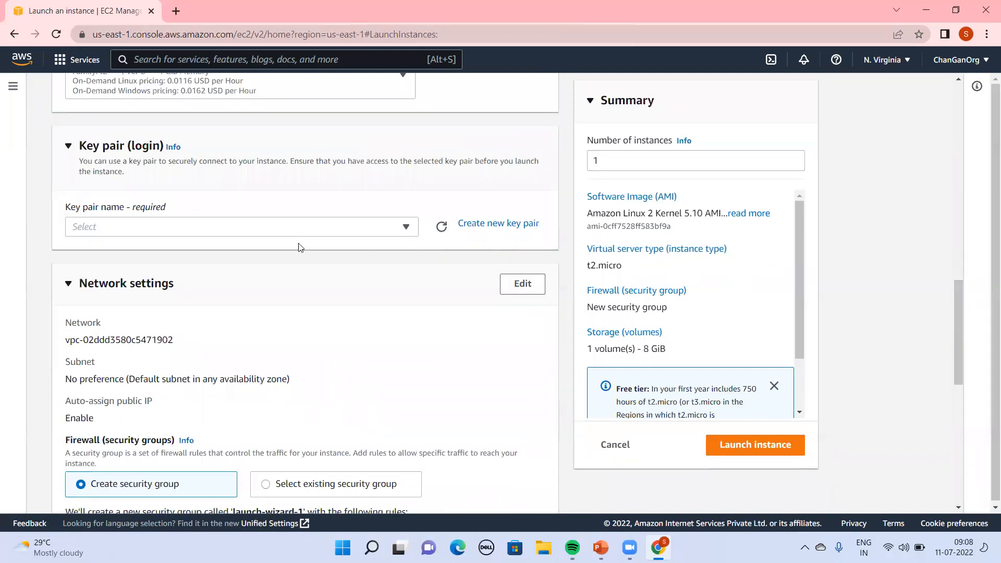
click(327, 236)
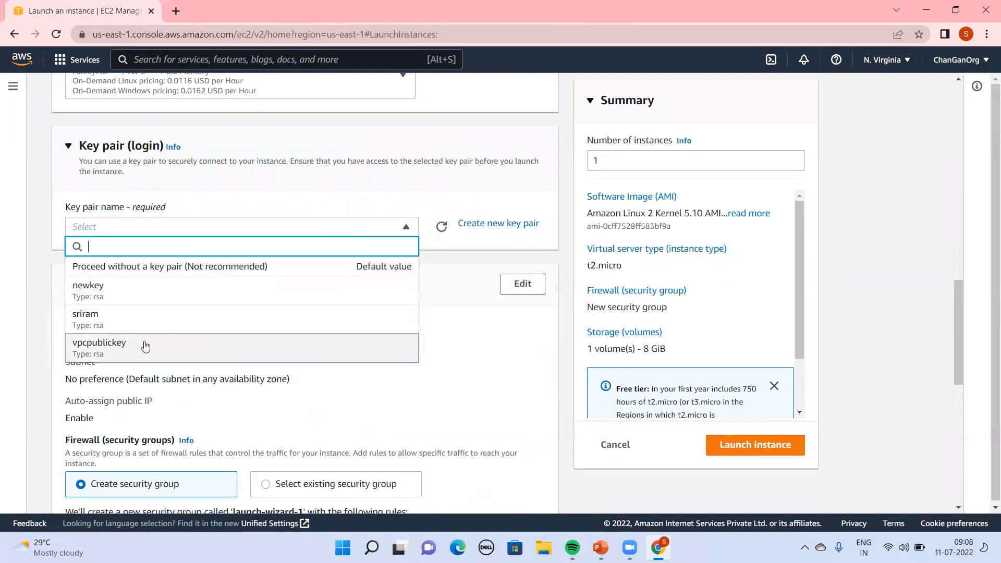
click(145, 348)
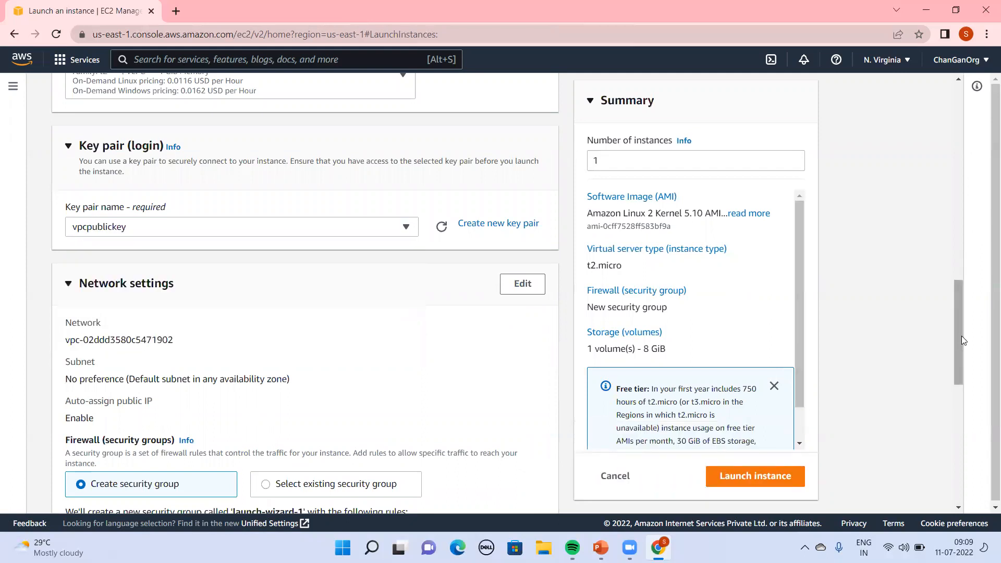
Edit the instance's network settings to place it in endpoint-demo-vpc and its public-subnet
drag(963, 336, 971, 389)
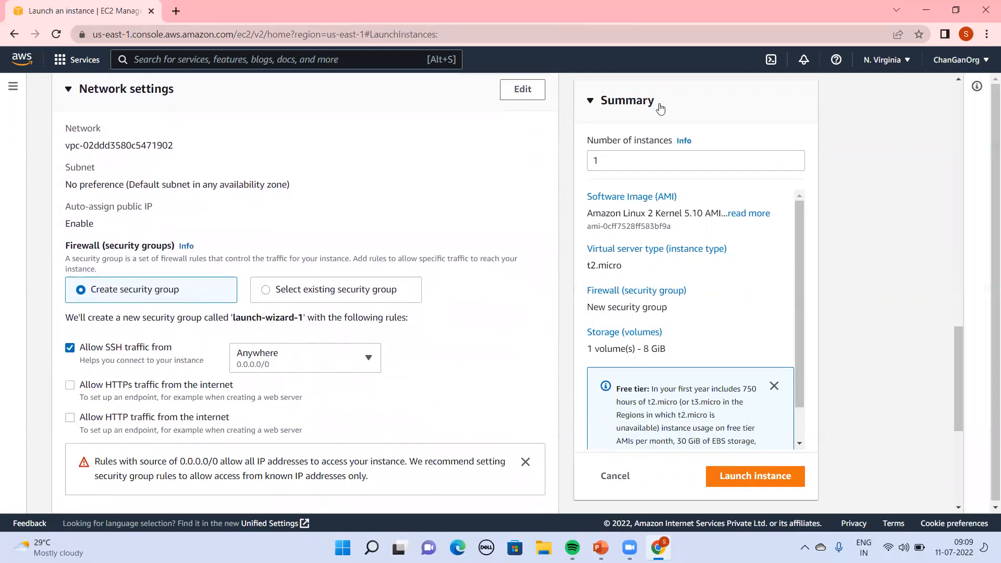
click(522, 89)
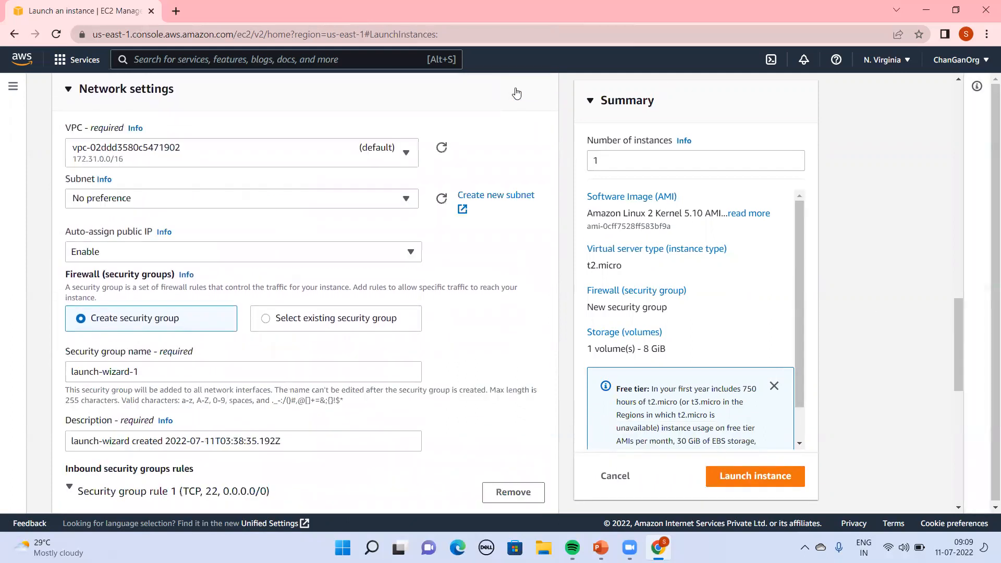
click(353, 151)
click(225, 228)
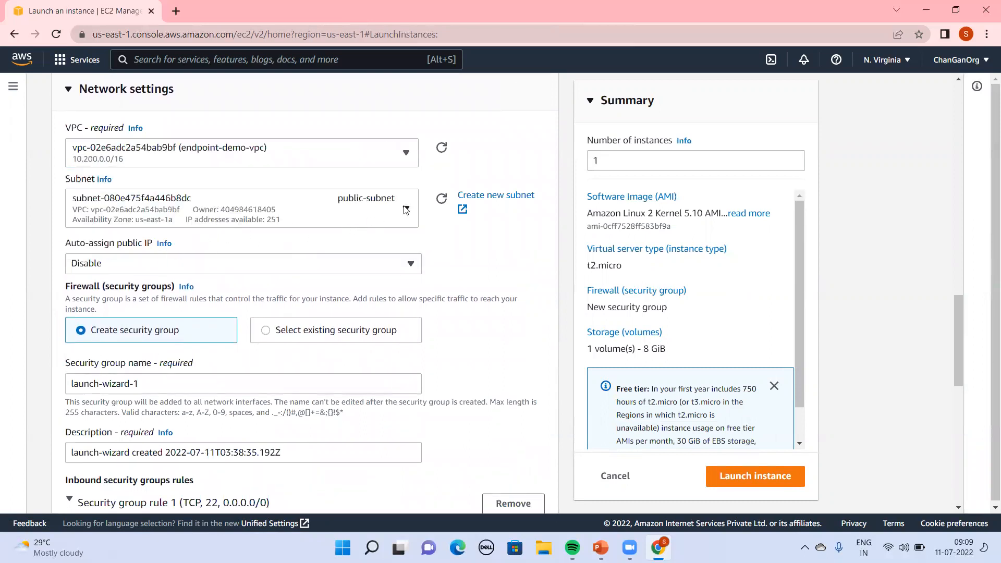
click(369, 211)
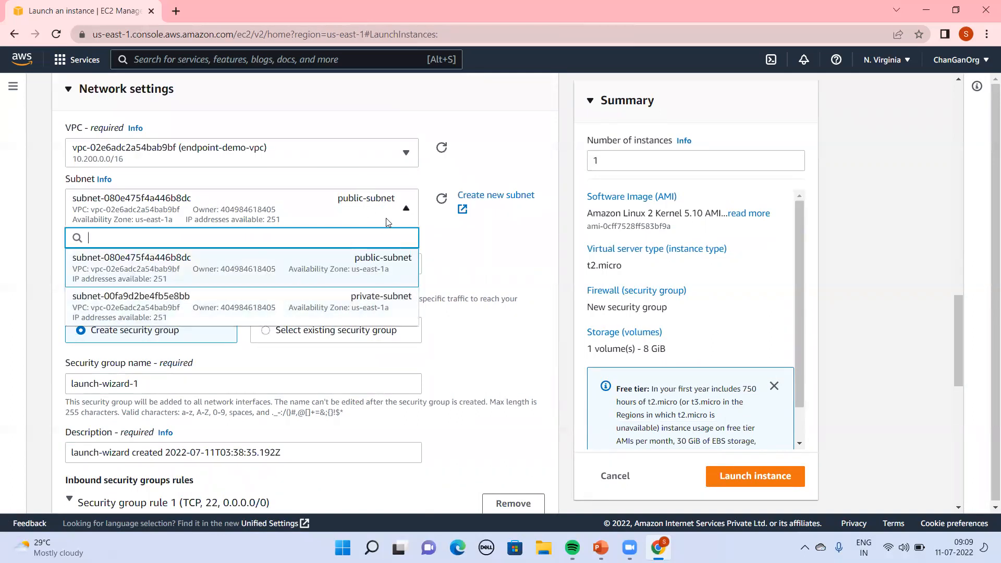
click(370, 273)
Enable auto-assignment of a public IP for the instance
click(170, 267)
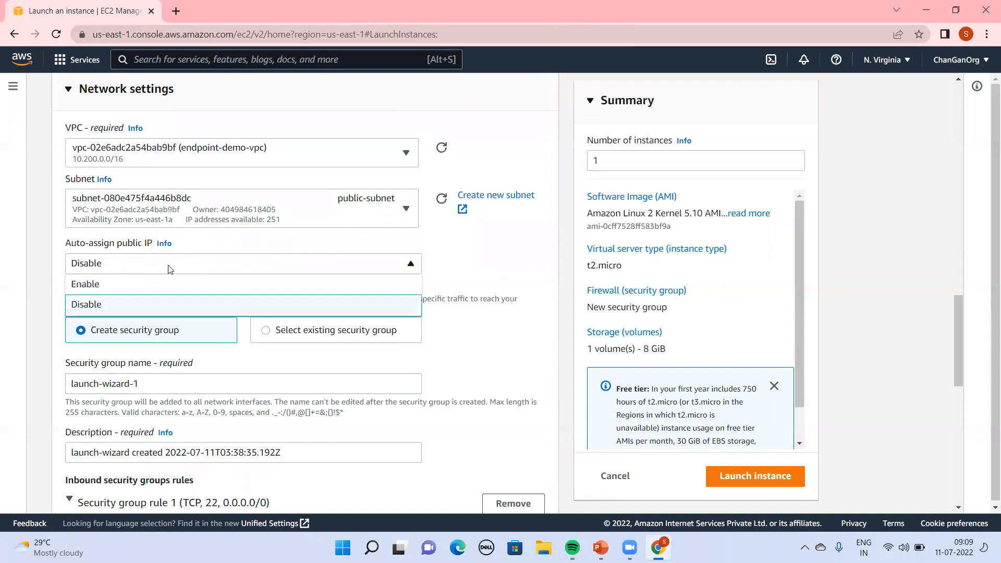
click(128, 289)
drag(962, 360, 986, 485)
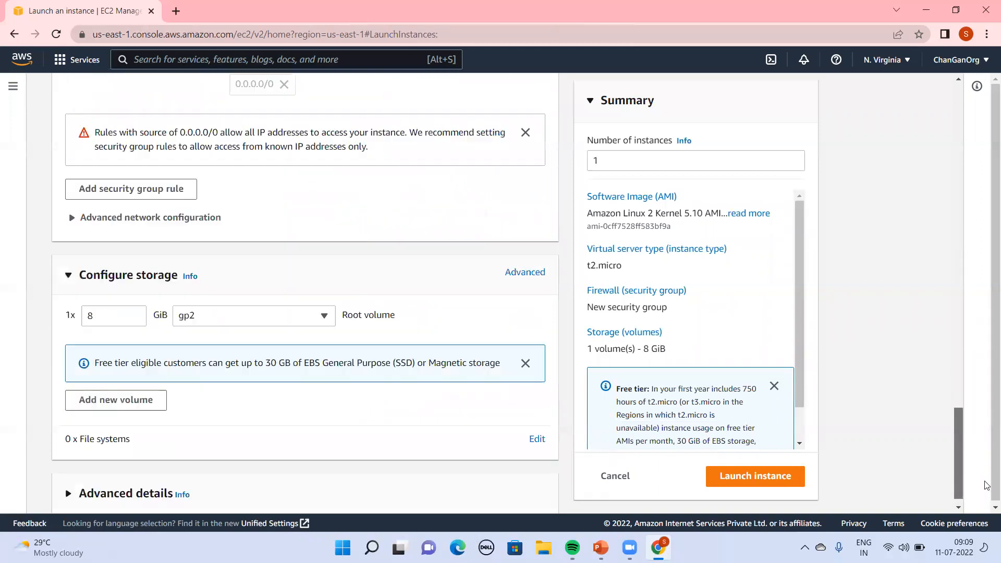
Launch the configured public instance, then return to the instances list and start launching another instance
click(767, 475)
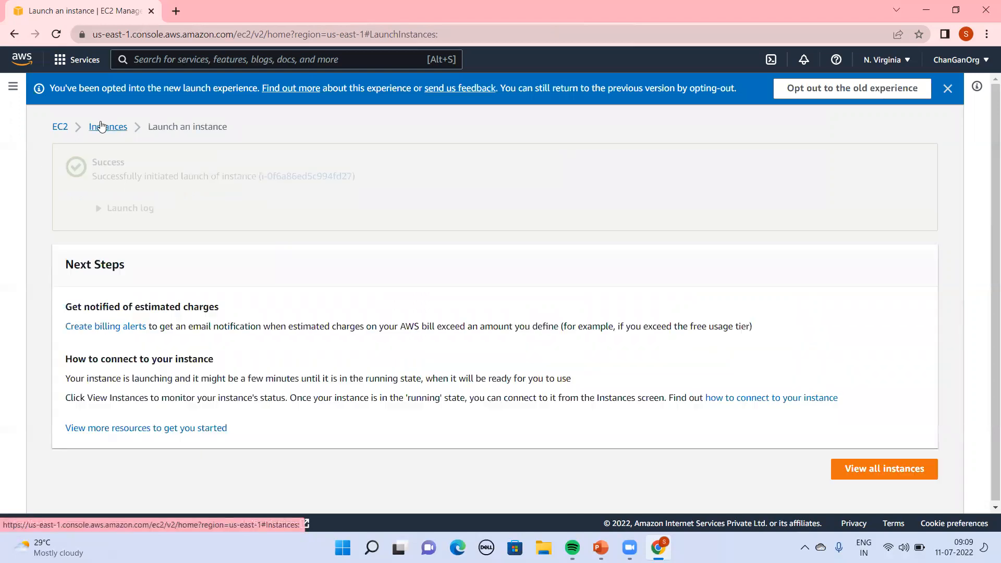
click(102, 127)
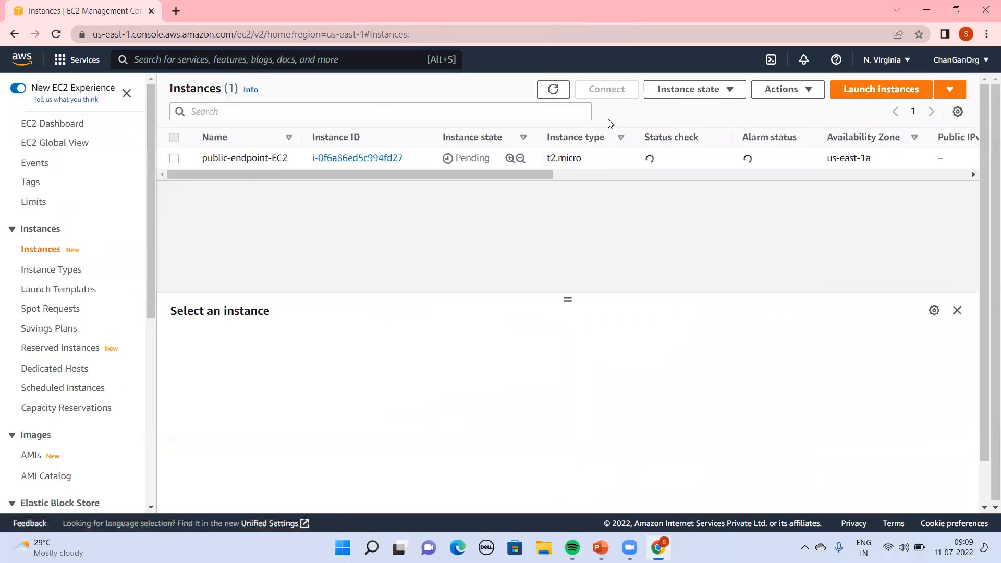
click(885, 92)
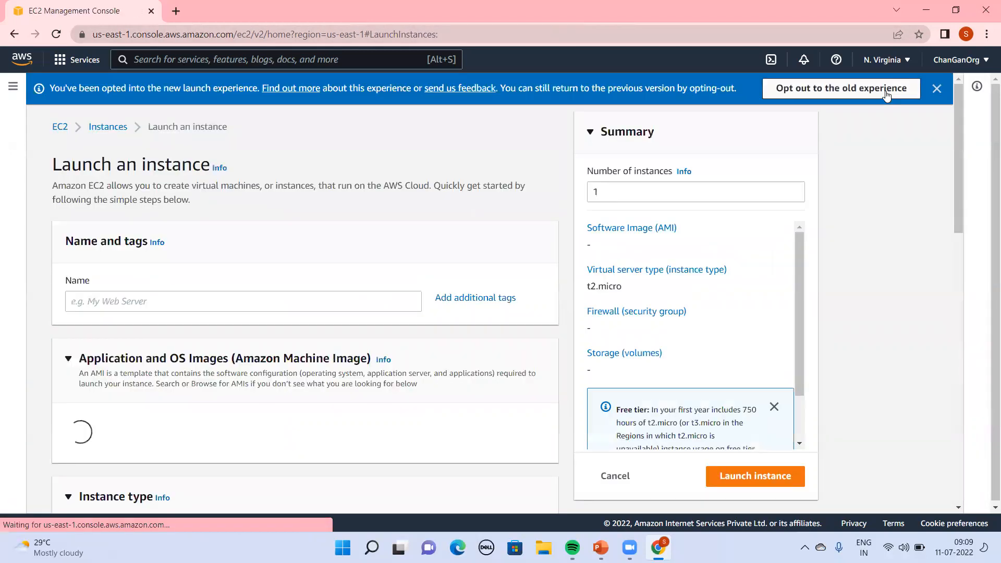
Name the new instance private-endpoint-EC2
click(319, 293)
text(pri)
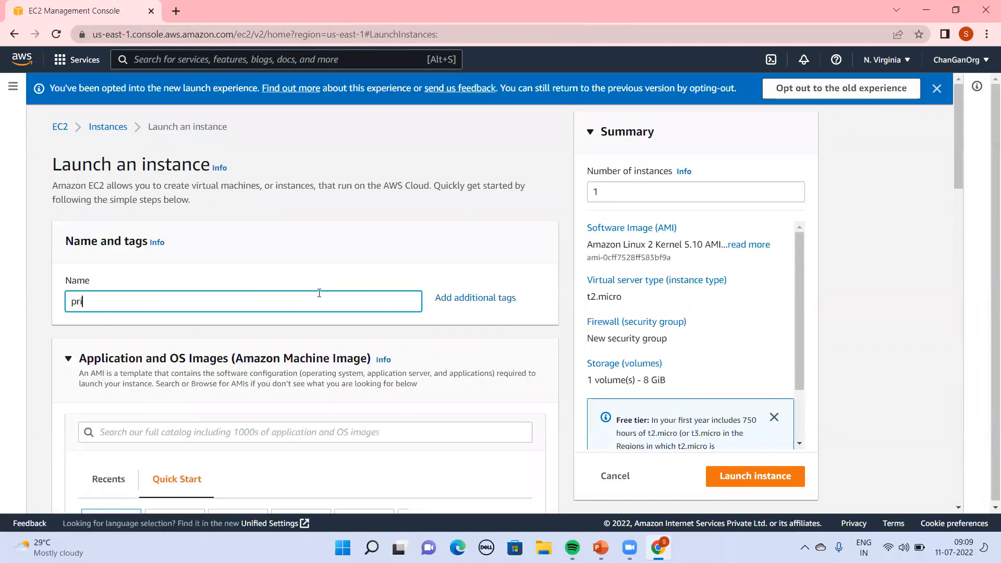
text(vate-EC2-ekn)
key(BackSpace)
text(oint-EC12)
key(BackSpace)
key(BackSpace)
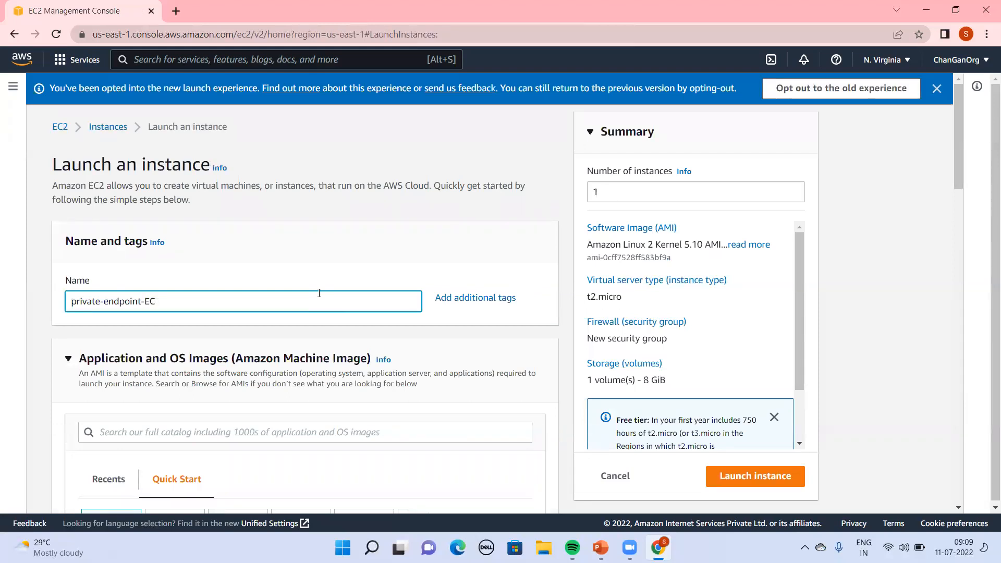
text(2)
key(Tab)
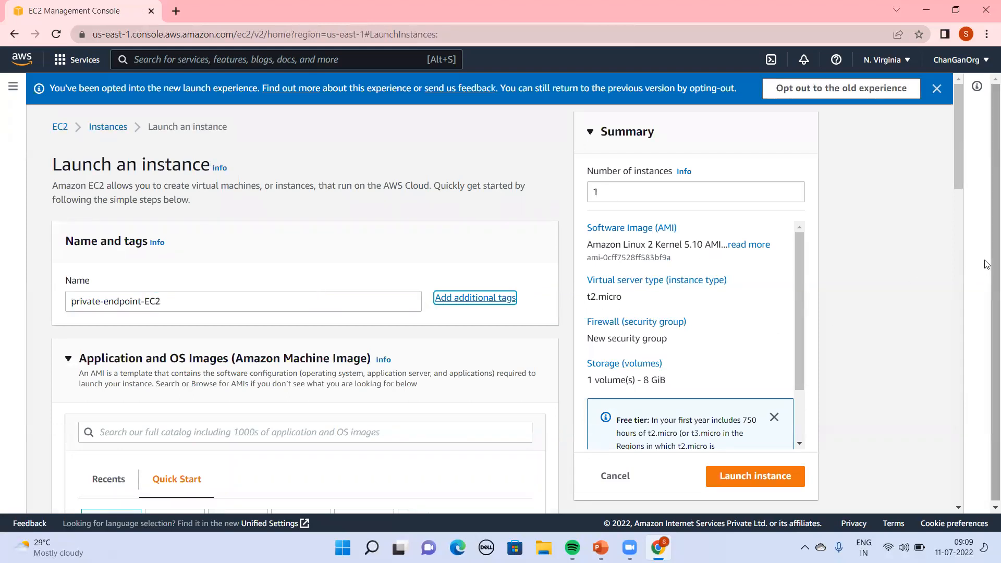
Choose the existing key pair vpcpublickey for logging in to the private instance
drag(959, 157, 987, 364)
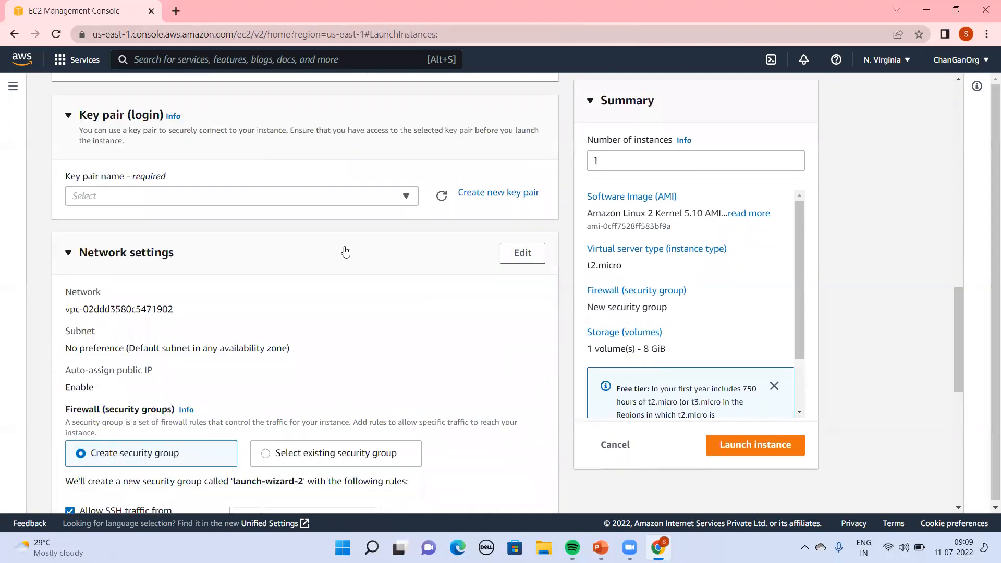
click(391, 202)
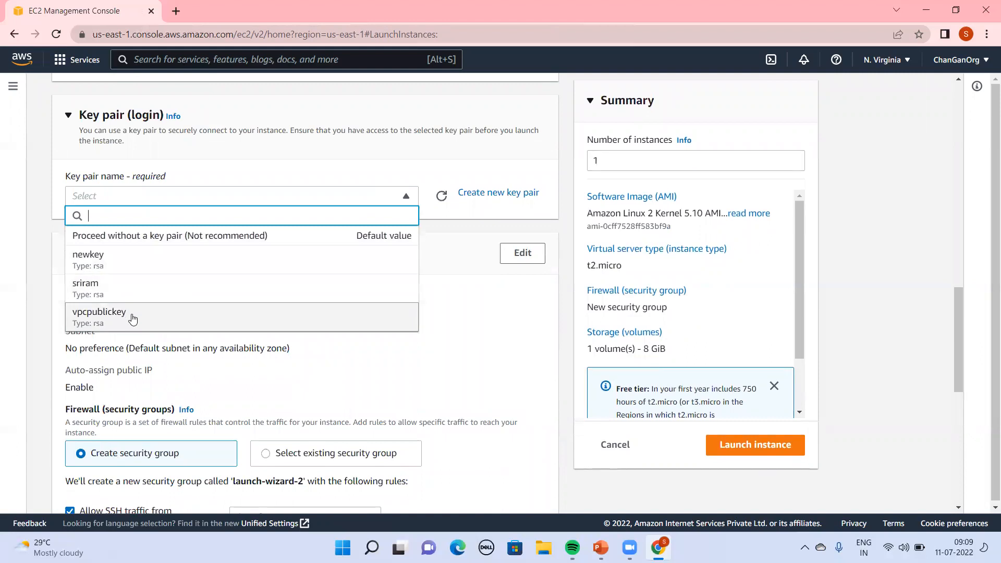
click(132, 318)
Edit the private instance's network settings to use endpoint-demo-vpc and its private-subnet
drag(959, 333, 957, 359)
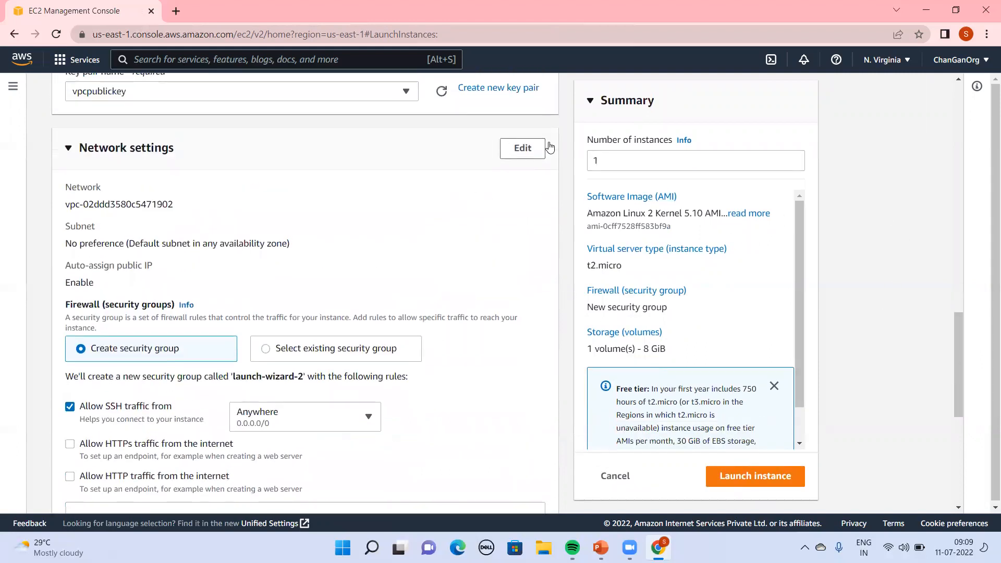
click(520, 149)
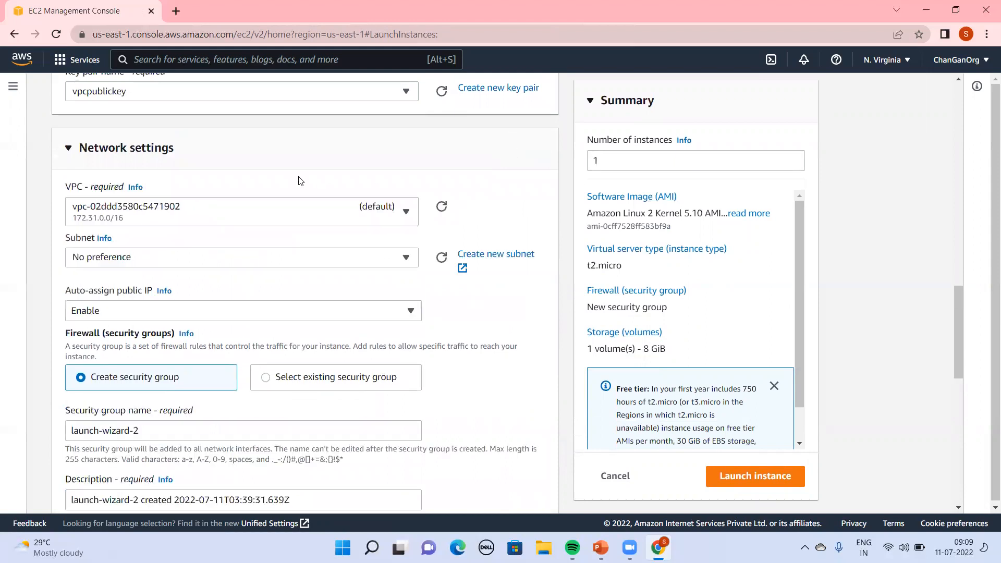
click(320, 209)
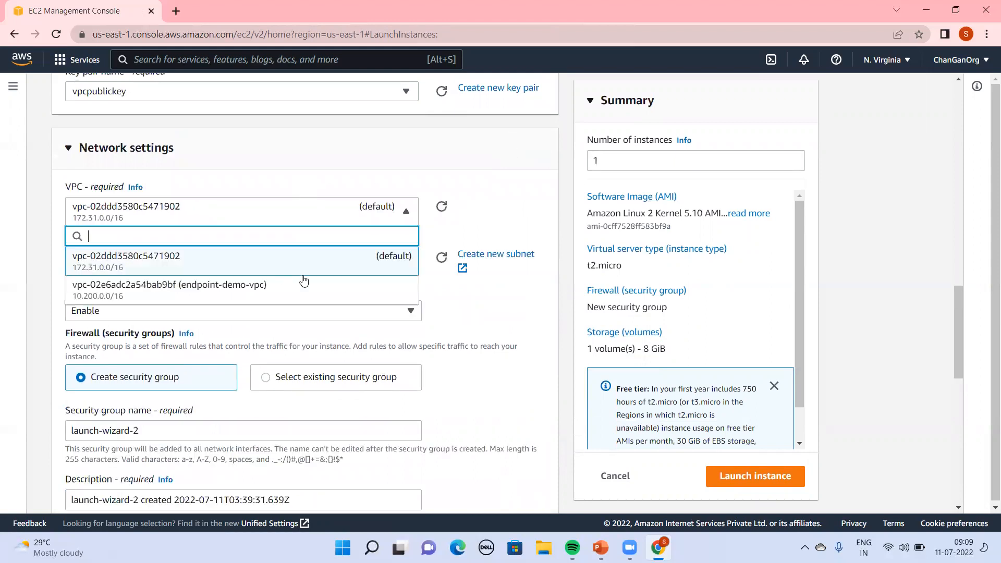
click(256, 299)
click(385, 267)
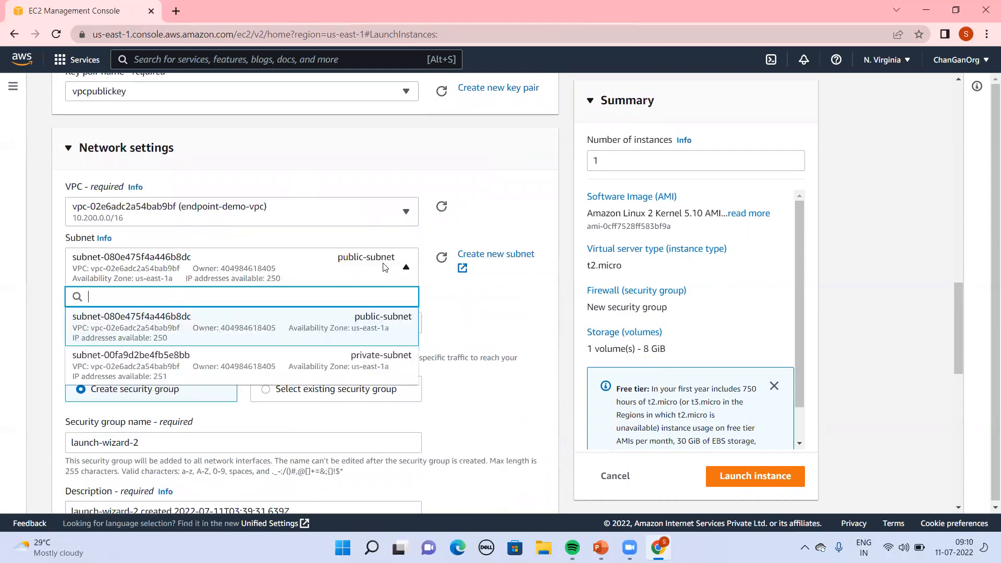
click(370, 371)
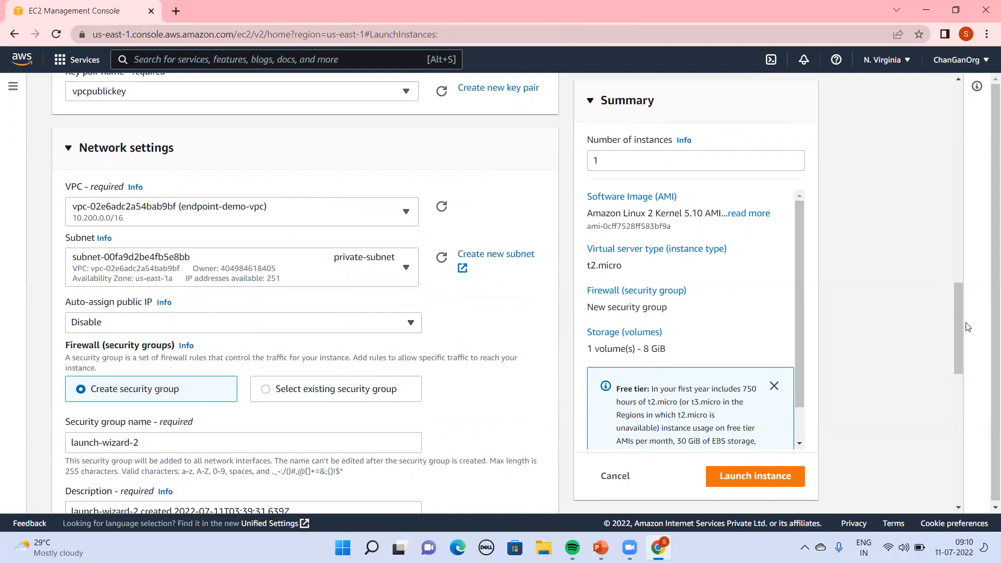
Launch the private instance with the remaining settings at their defaults and return to the instances list
drag(954, 337, 985, 537)
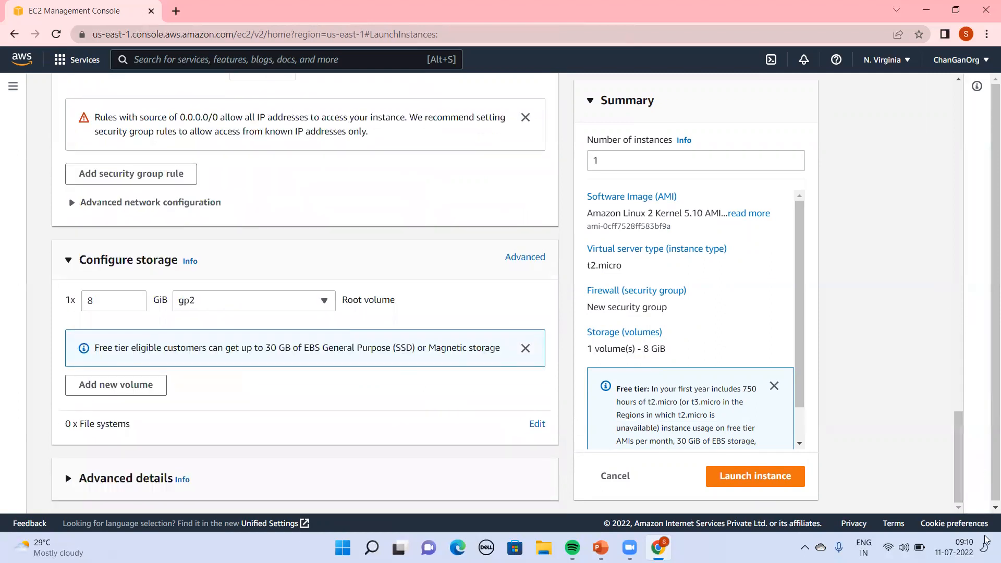
click(765, 492)
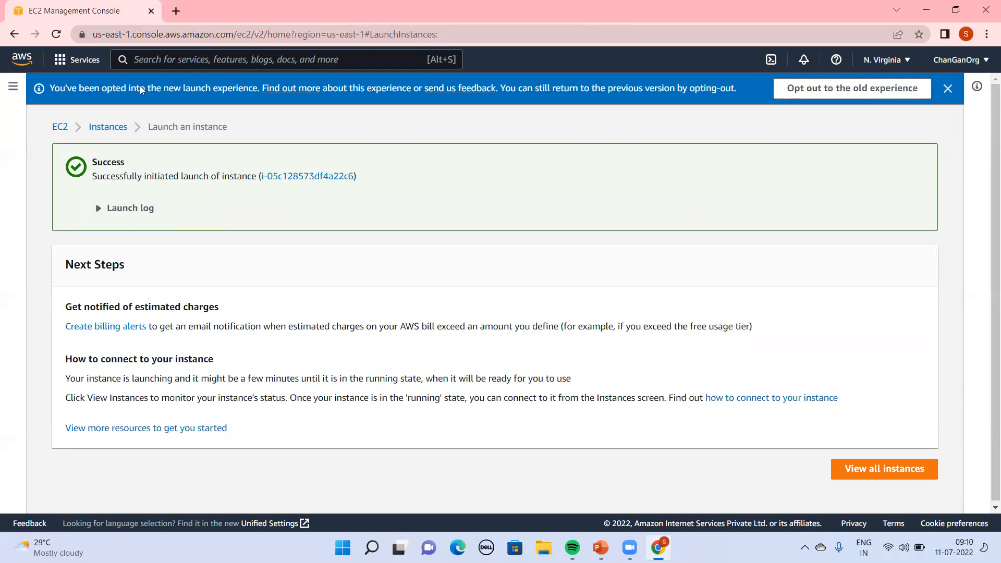
click(109, 128)
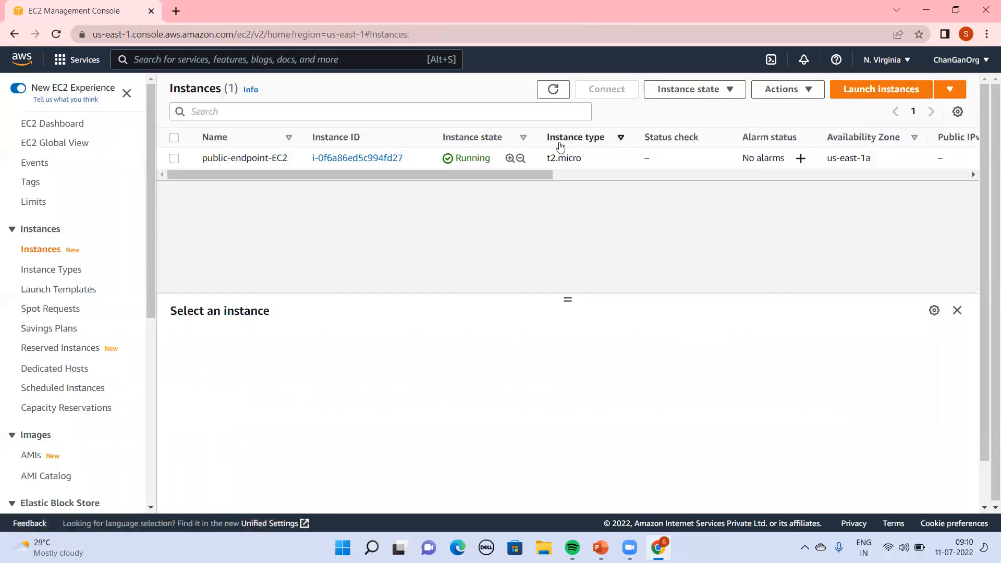
Refresh the instances list repeatedly to check the state of the public and private instances
click(554, 90)
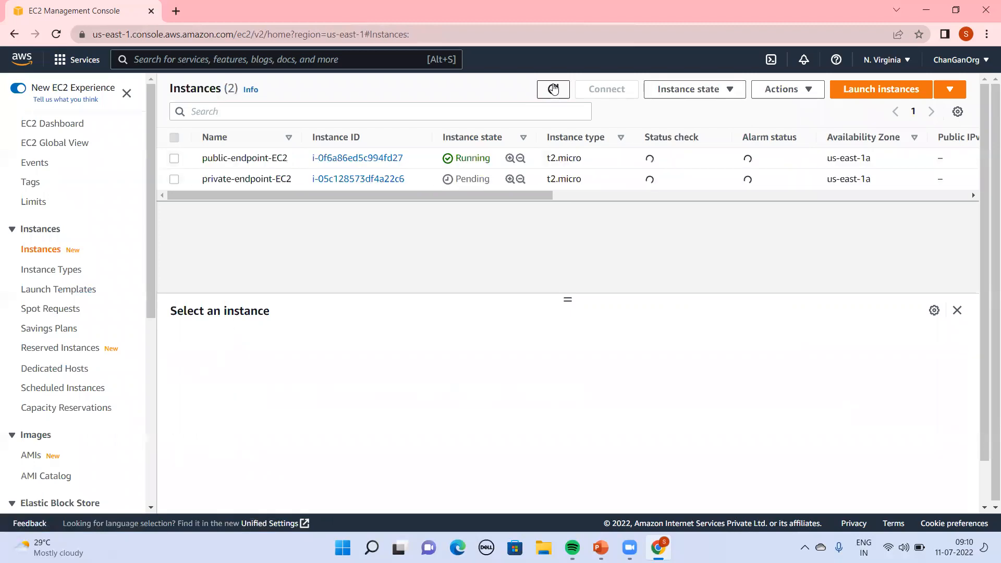
click(554, 90)
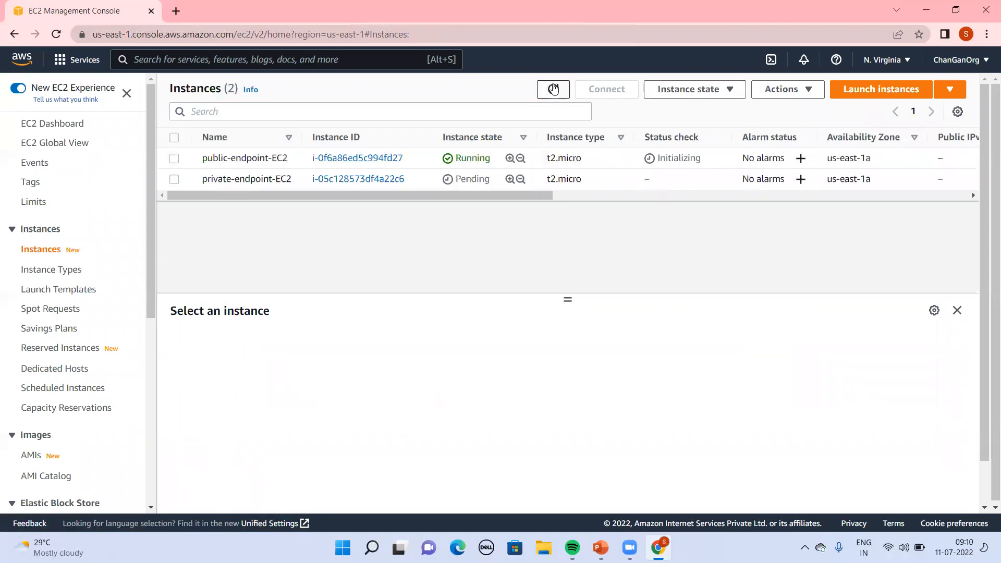
click(554, 89)
click(554, 89)
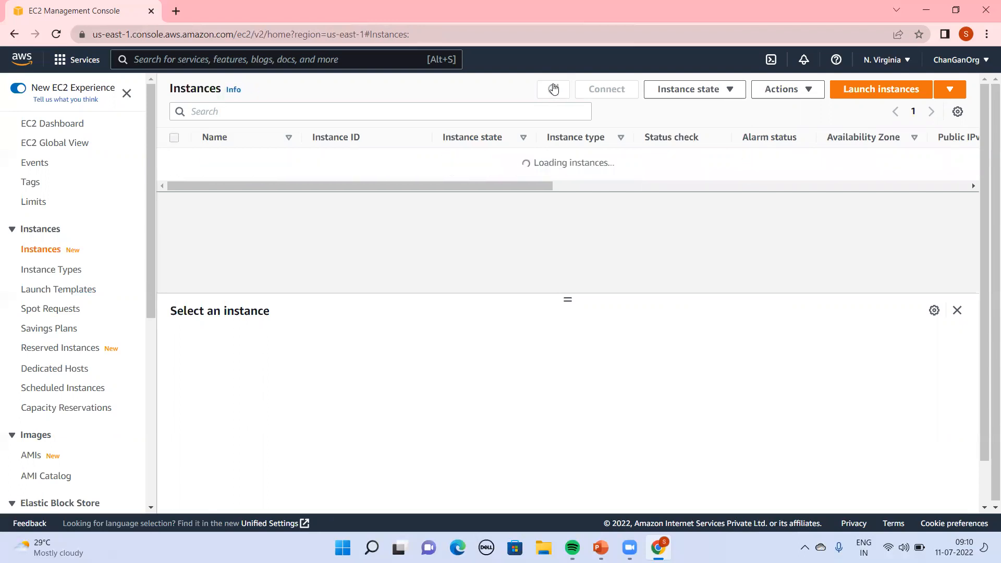
click(554, 89)
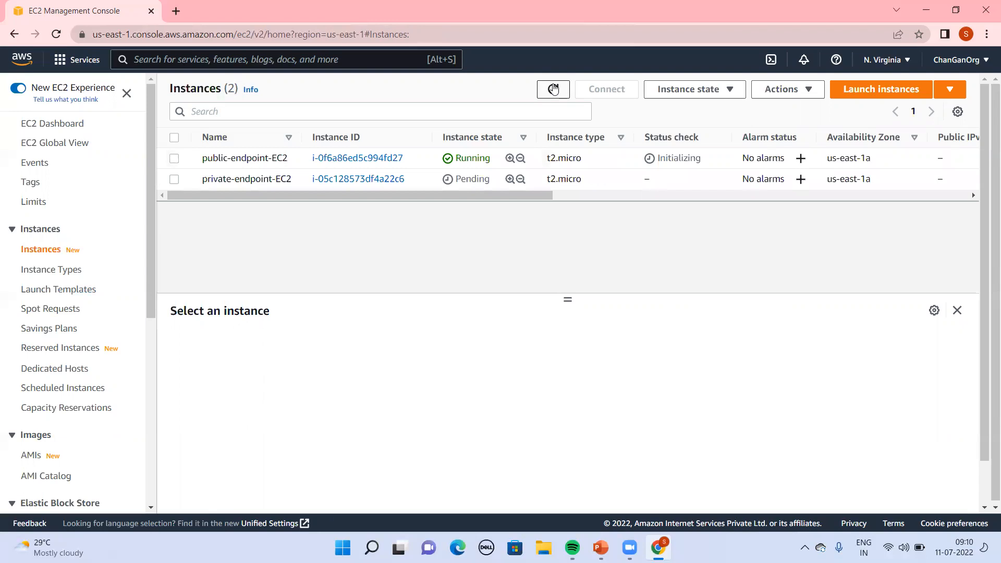
click(553, 90)
click(554, 90)
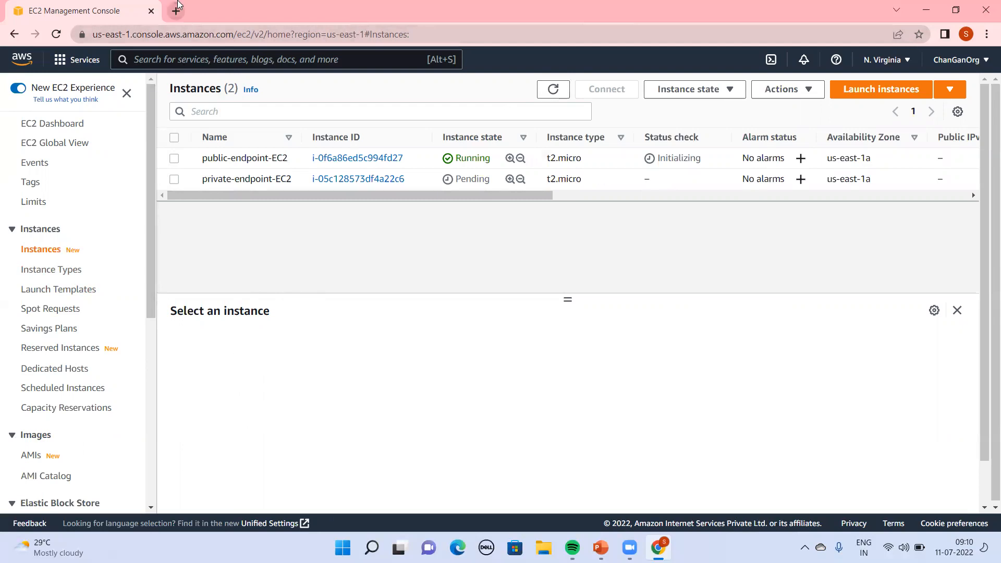
Open the AWS console in a new browser tab and go to the VPC service
click(176, 11)
text(aws)
key(Return)
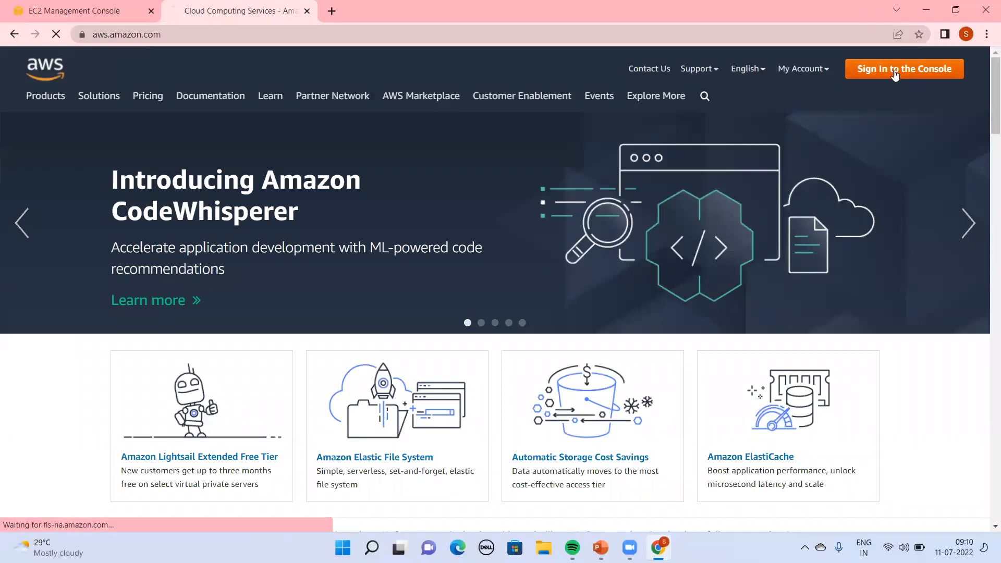
click(894, 73)
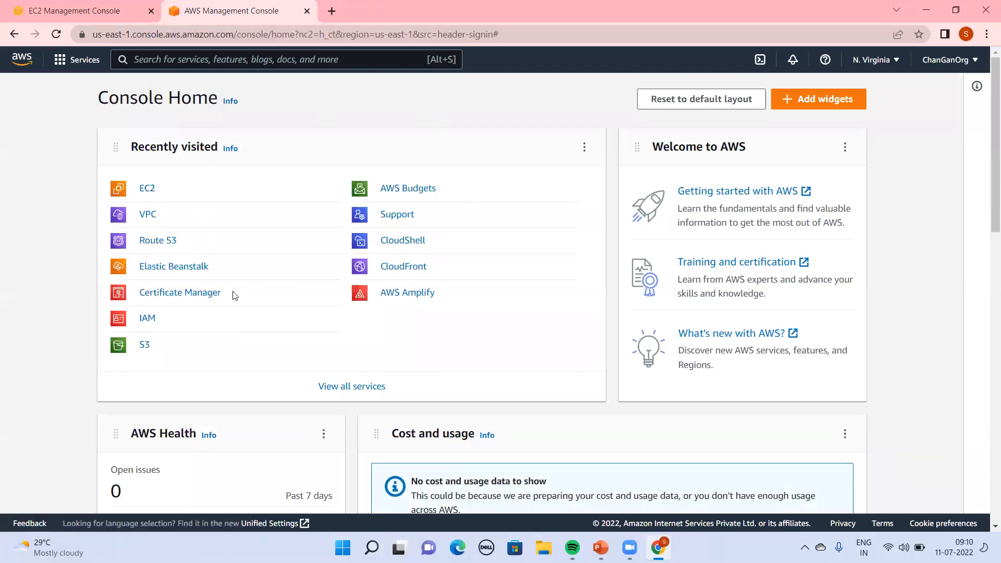
text(vi)
key(BackSpace)
key(BackSpace)
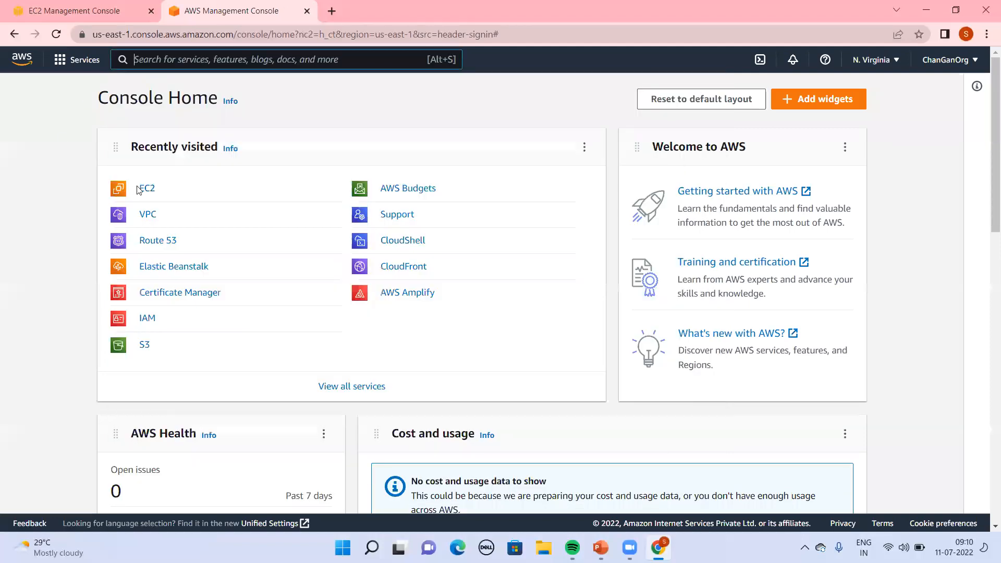
click(155, 221)
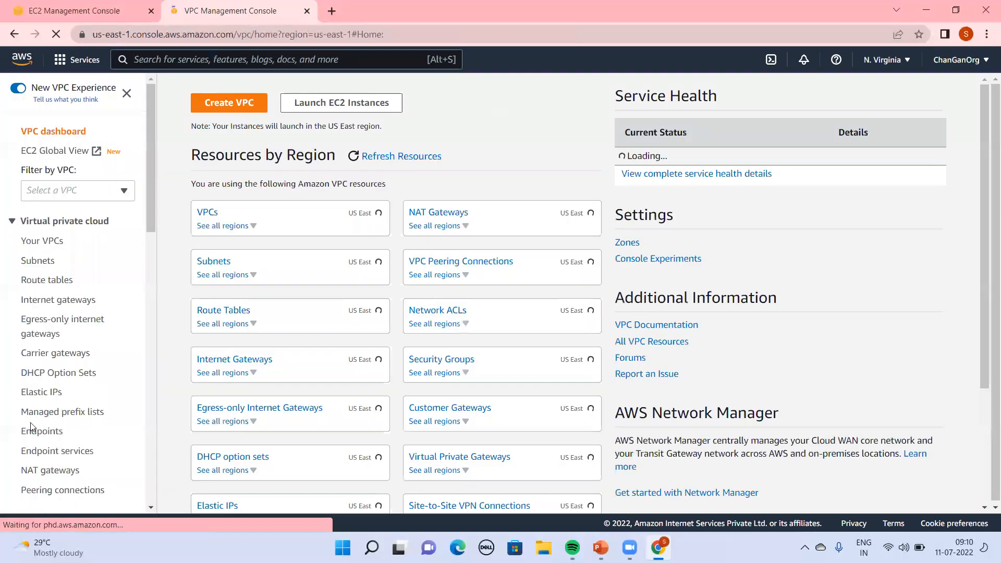
Start creating a new VPC endpoint with the name tag endpoint-demp, dismissing the welcome message on the Endpoints page
click(49, 431)
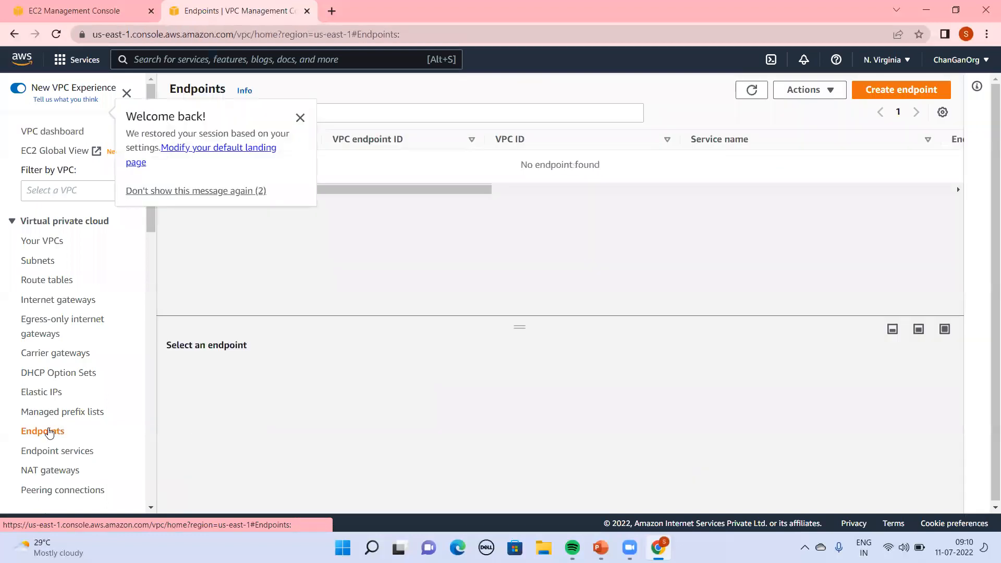
click(300, 118)
click(304, 121)
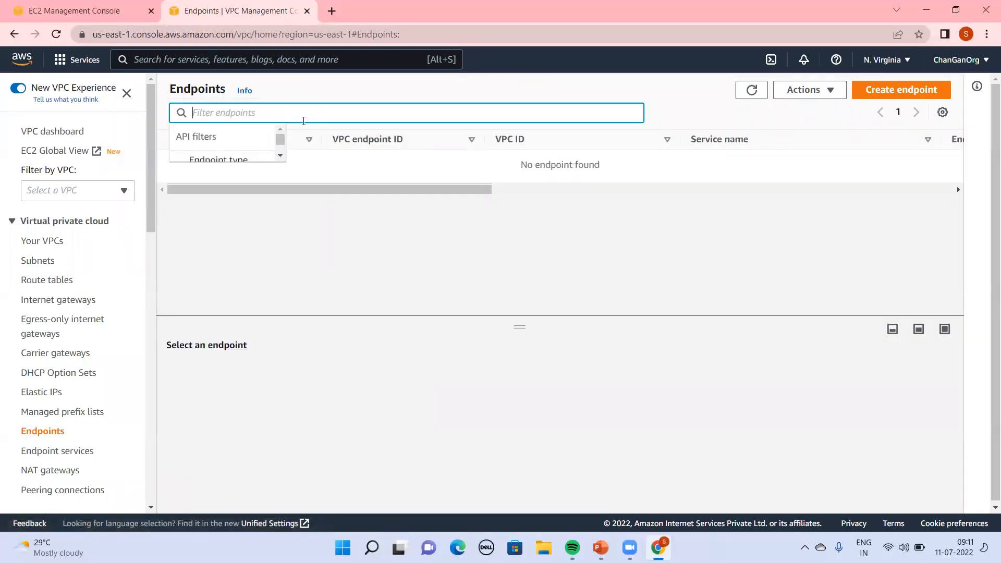
click(881, 95)
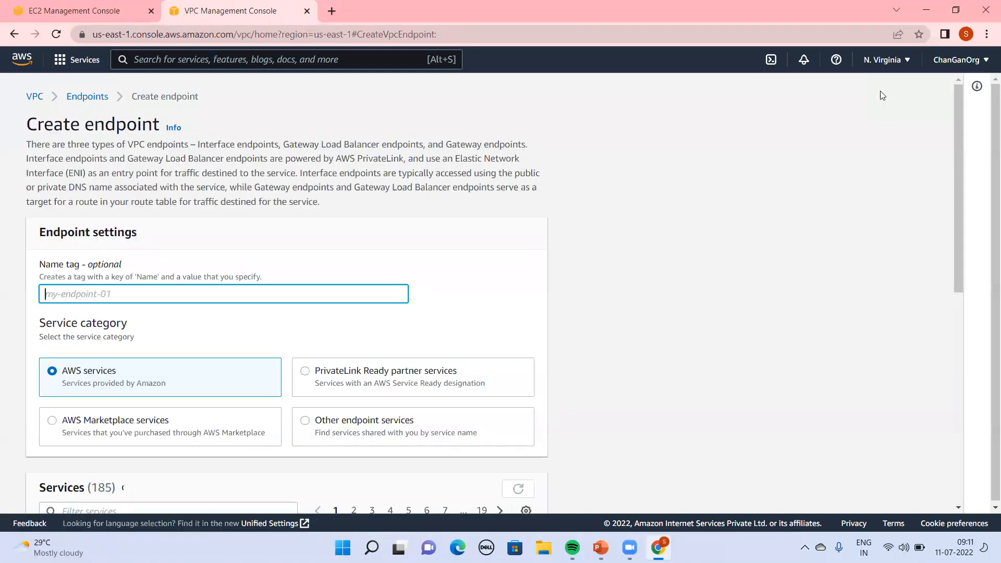
text(en)
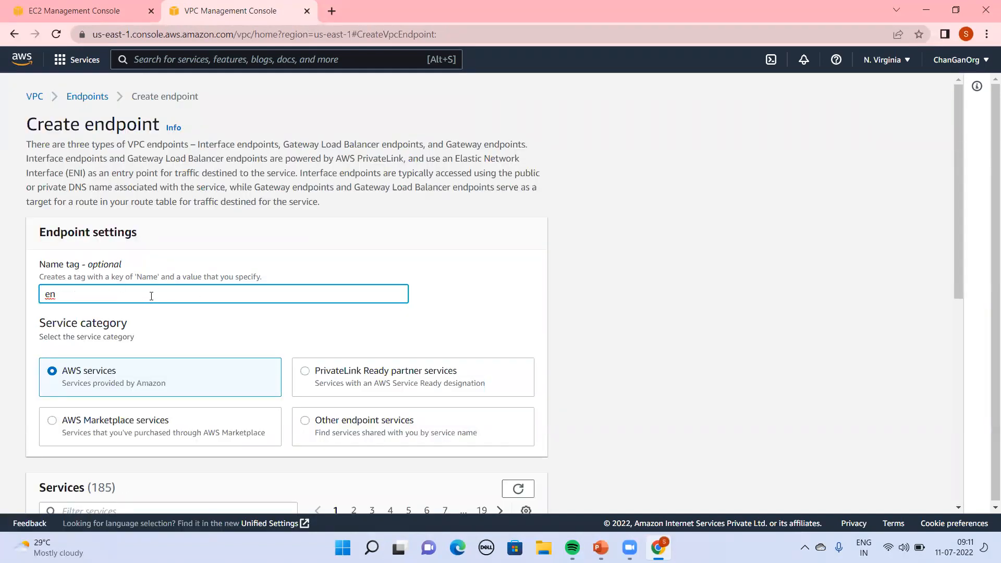
text(dpoint-demp)
Sort the AWS services available for the endpoint by type so gateway services come first
click(954, 274)
drag(954, 274, 980, 422)
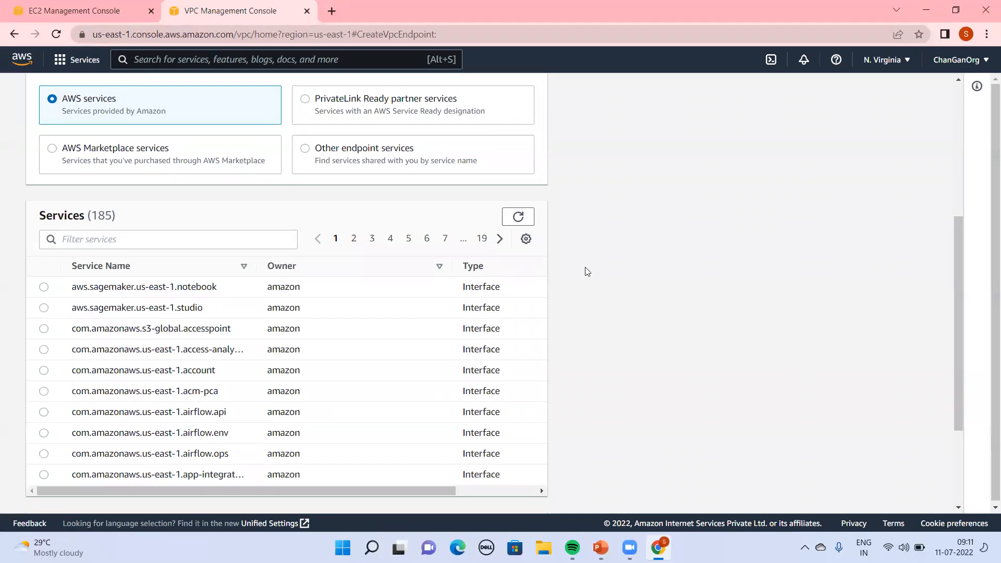
click(499, 268)
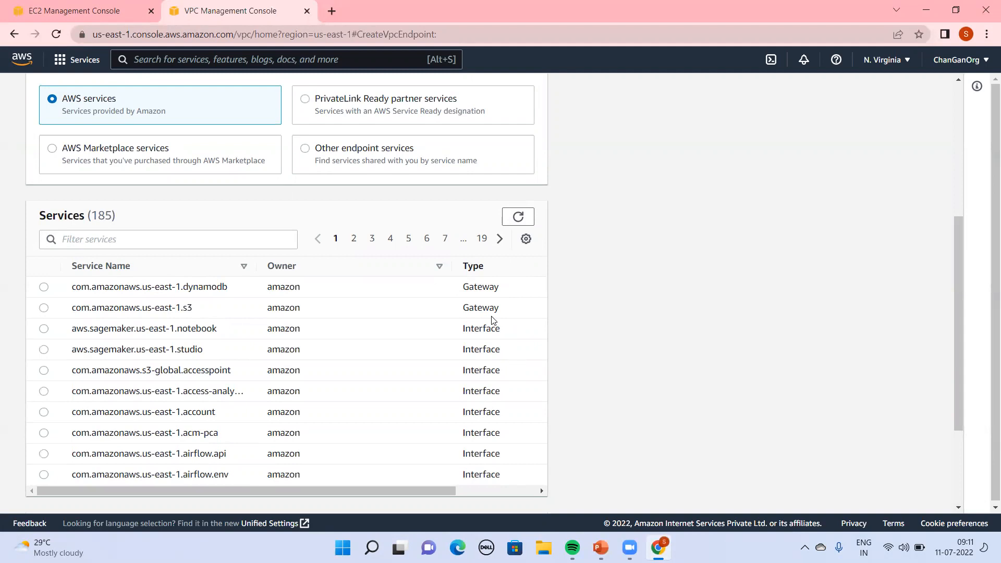
Switch to the PowerPoint presentation and view slide 4 comparing interface and gateway endpoints
click(601, 548)
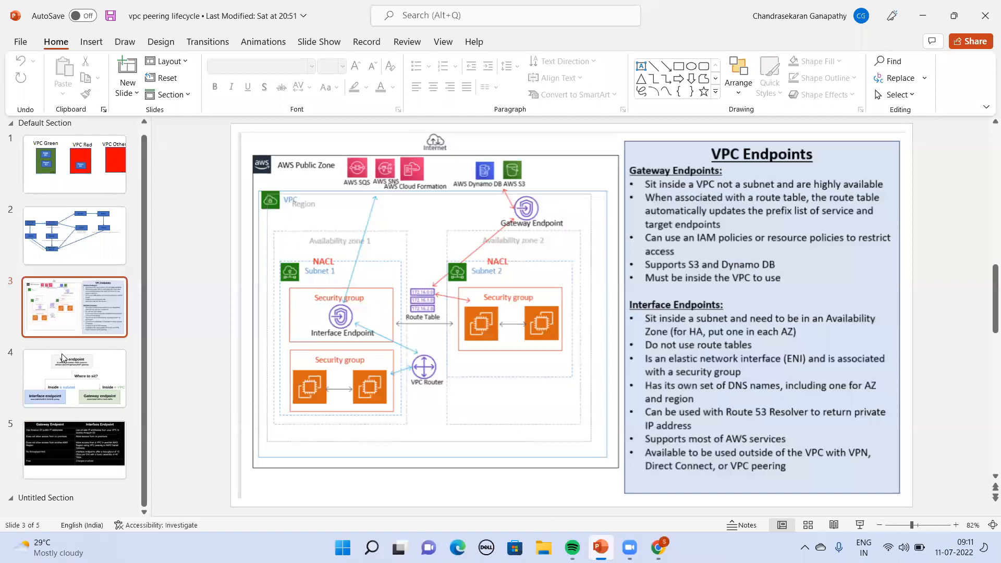
click(63, 358)
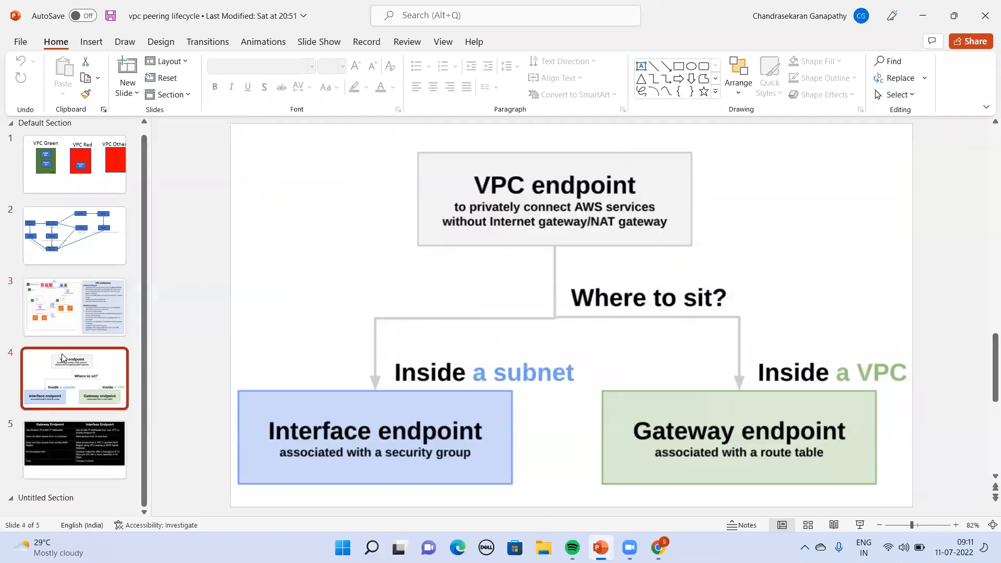
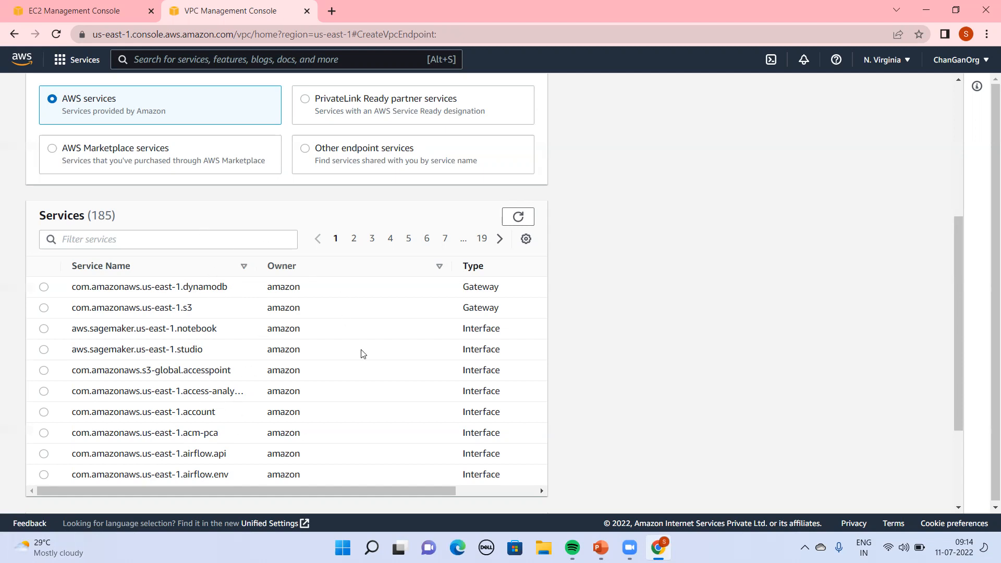
Return to the EC2 instances page and refresh the list to check the instances' status
click(39, 6)
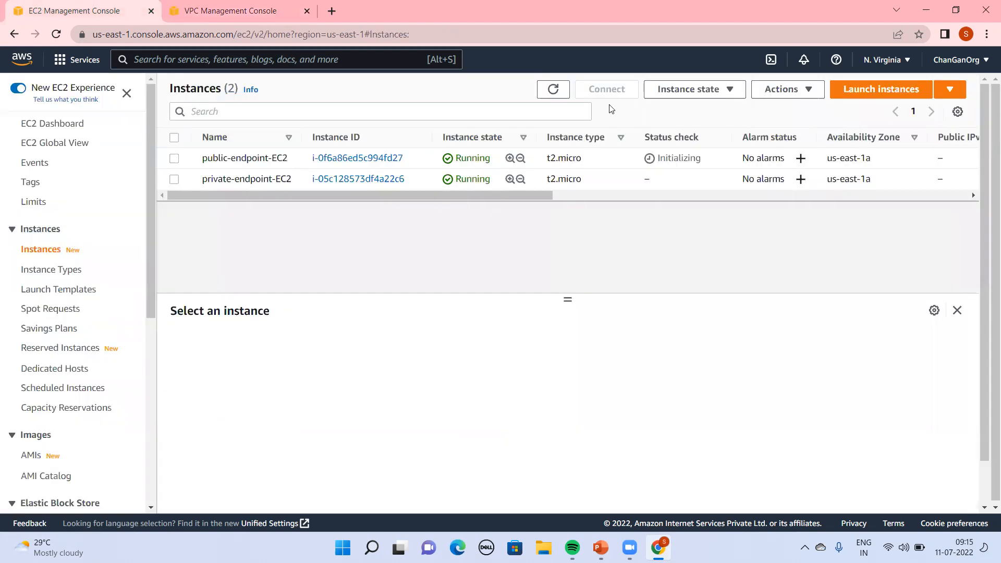
click(554, 89)
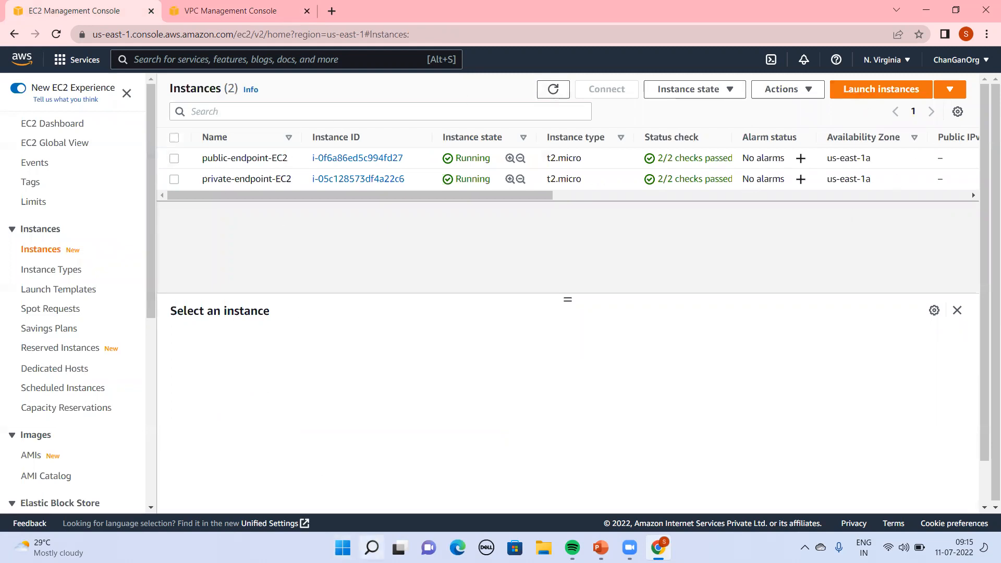
Open PuTTY and copy the public IPv4 address of public-endpoint-EC2 from its instance details
click(372, 548)
click(507, 286)
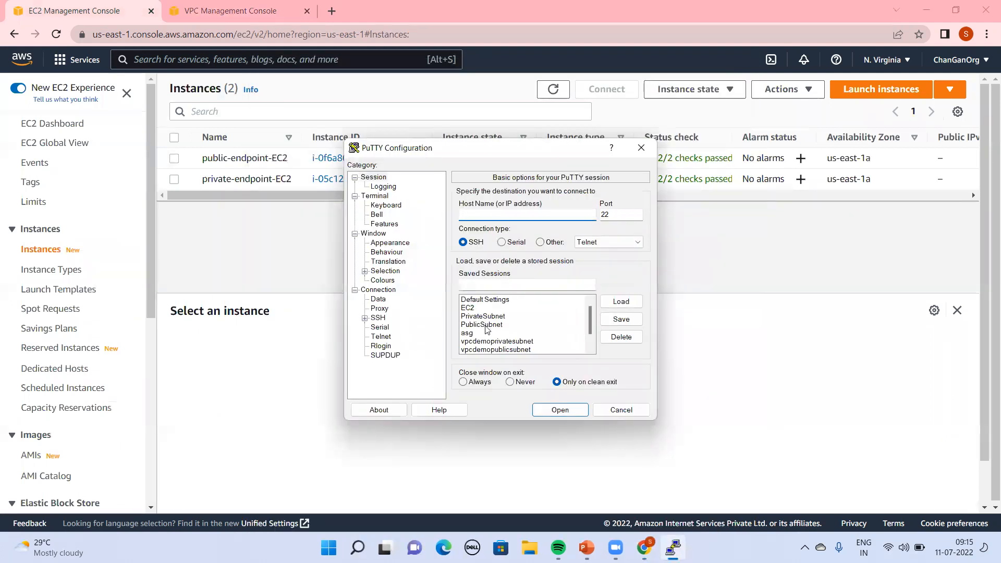
click(483, 325)
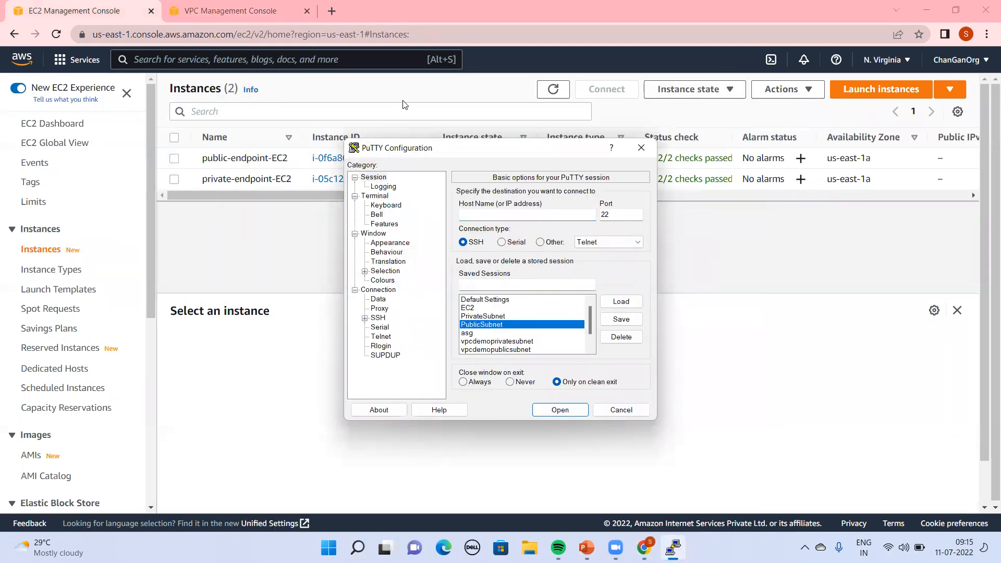
click(376, 126)
click(355, 158)
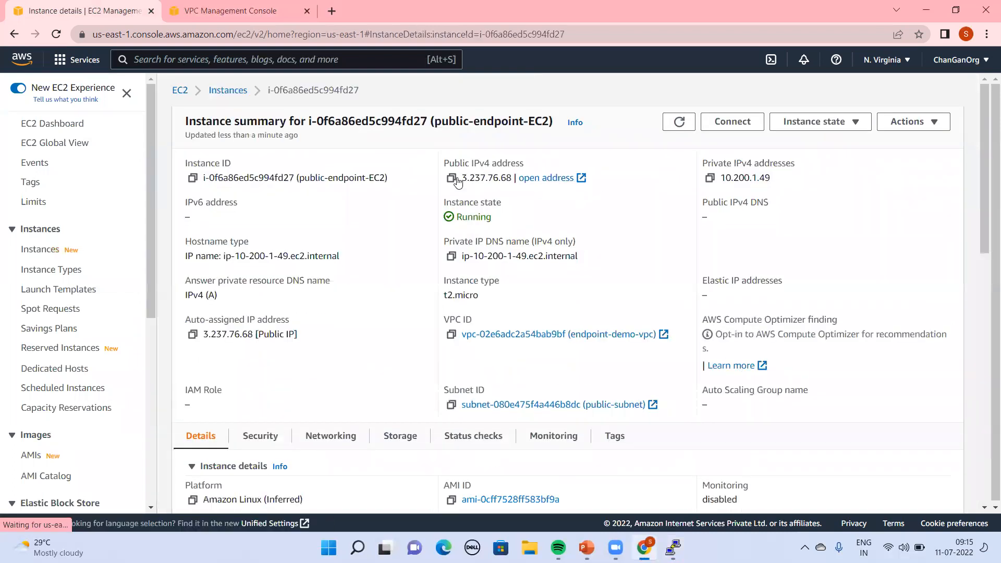
click(452, 179)
Try to connect to 3.237.76.68 in PuTTY using the saved PublicSubnet session, and close the terminal window
key(alt+Tab)
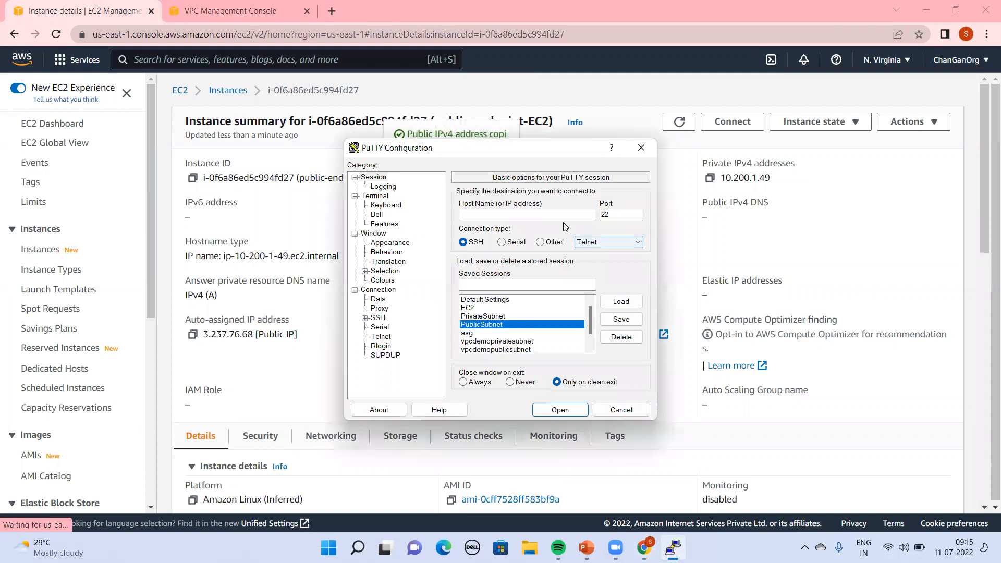
click(620, 303)
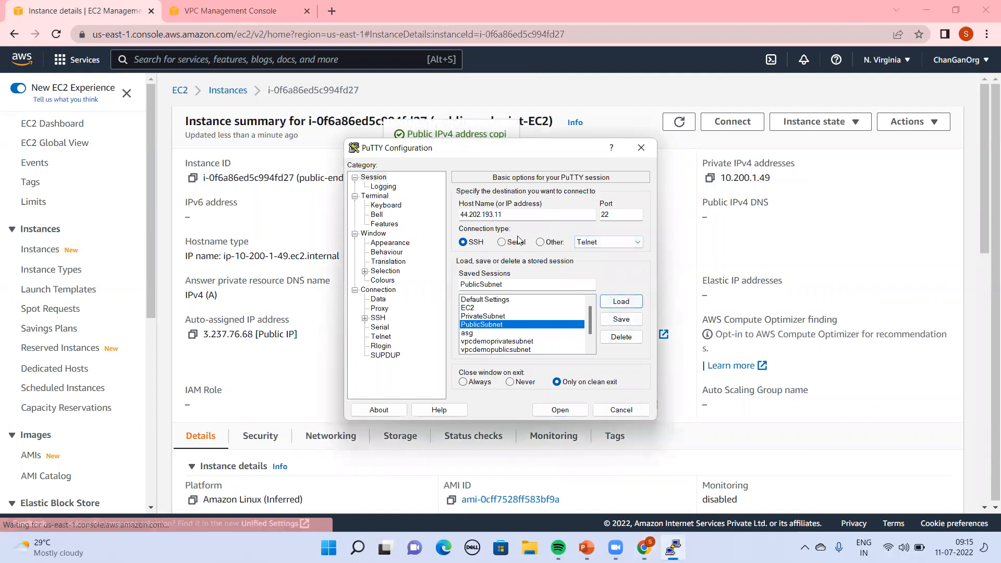
double_click(509, 216)
key(ctrl+v)
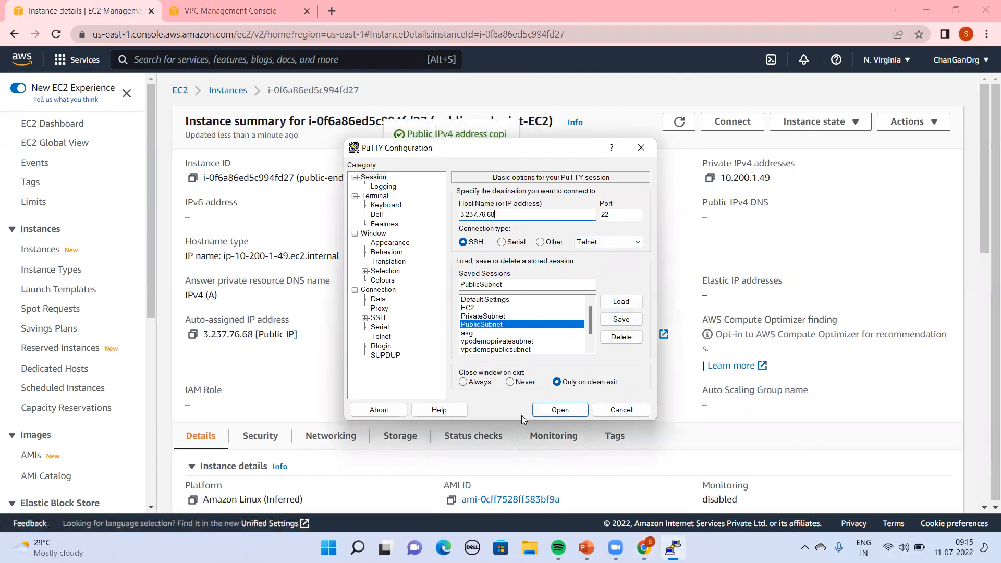
click(561, 410)
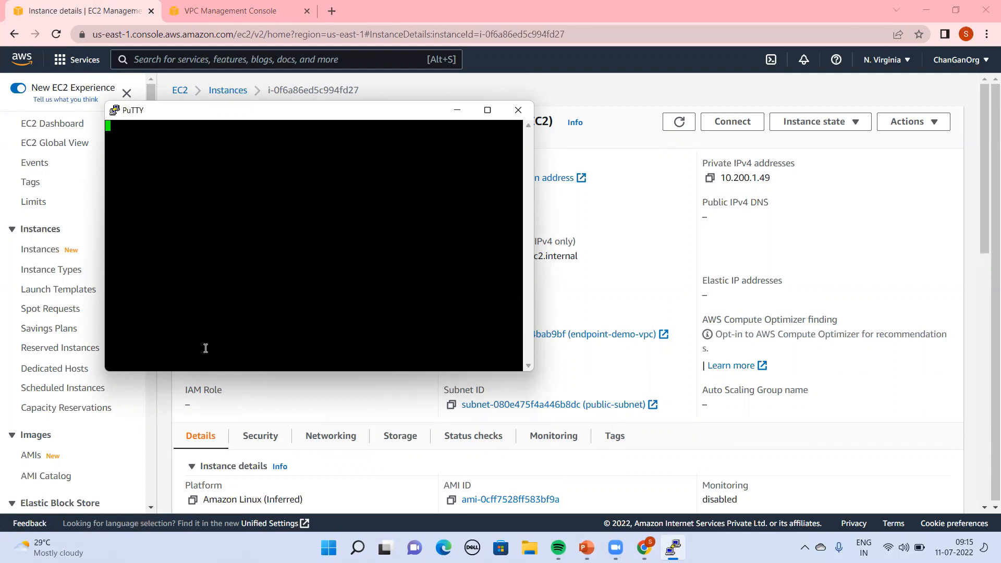
drag(331, 116, 357, 164)
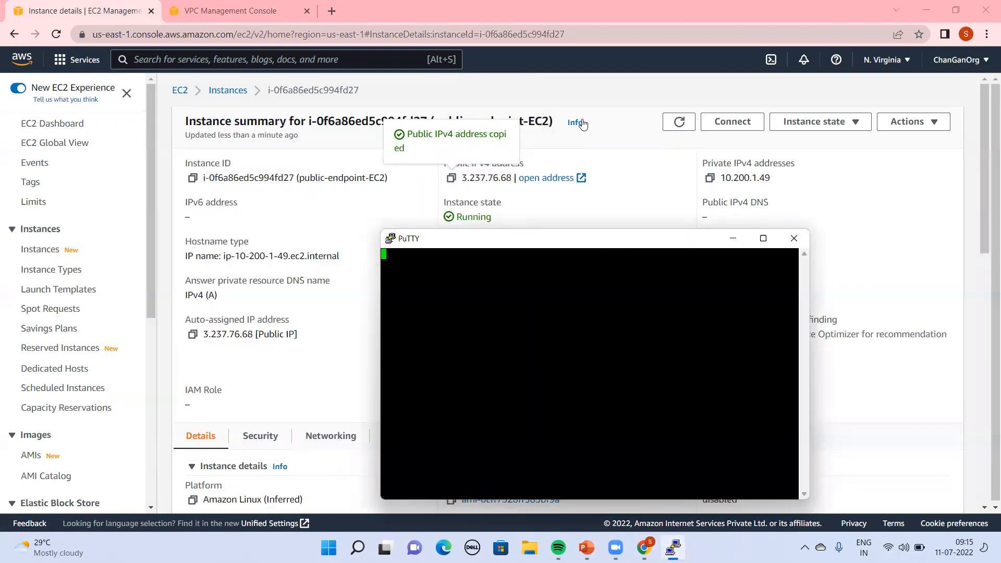
click(602, 95)
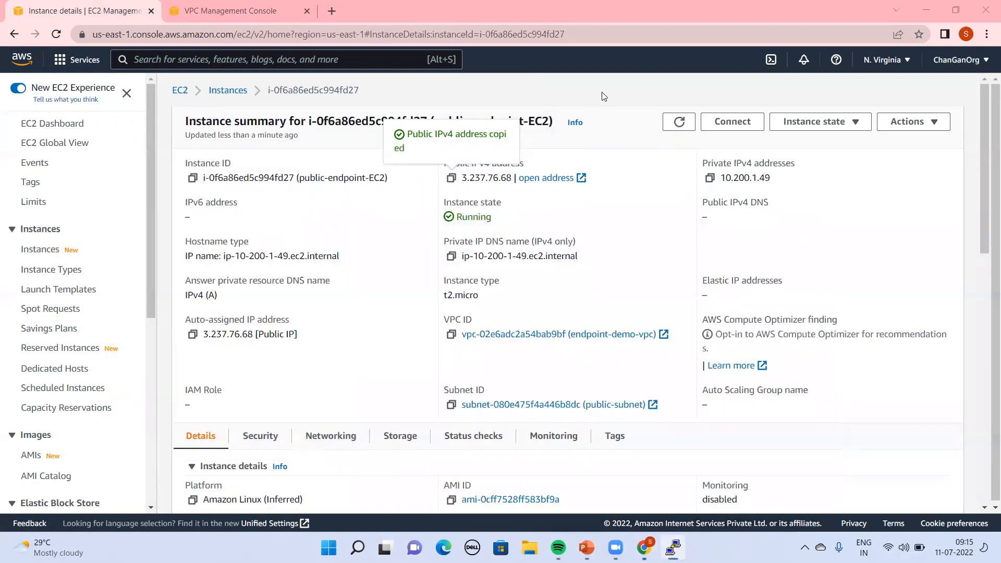
key(alt+Tab)
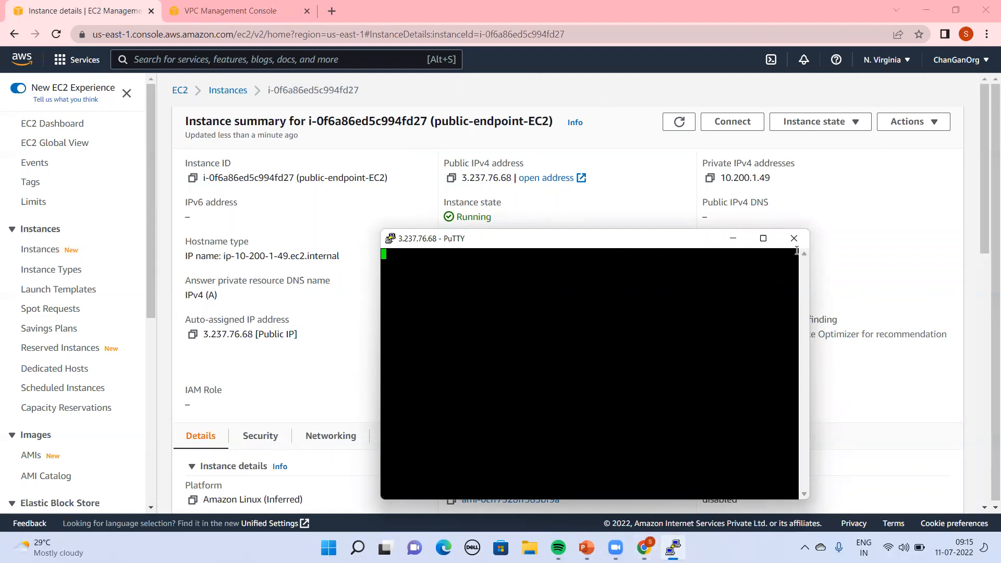
click(577, 327)
click(791, 238)
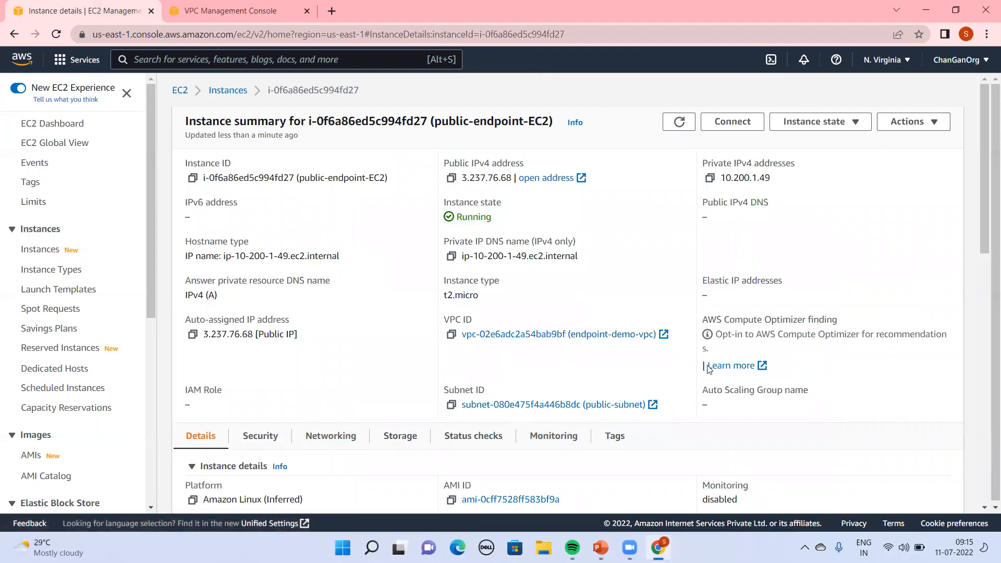
Reopen PuTTY, save the PublicSubnet session with host 3.237.76.68, and try connecting to the instance
click(371, 548)
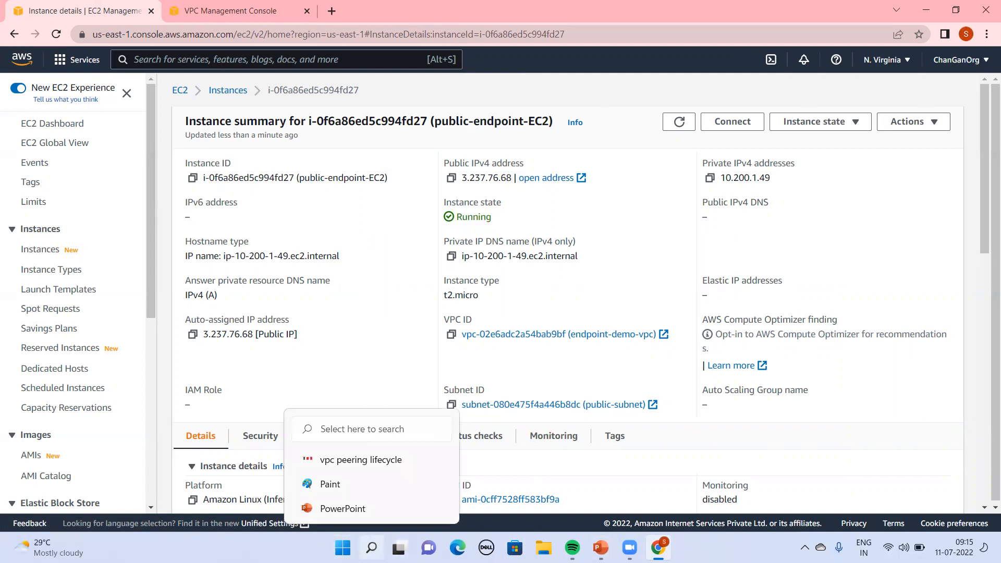
click(526, 274)
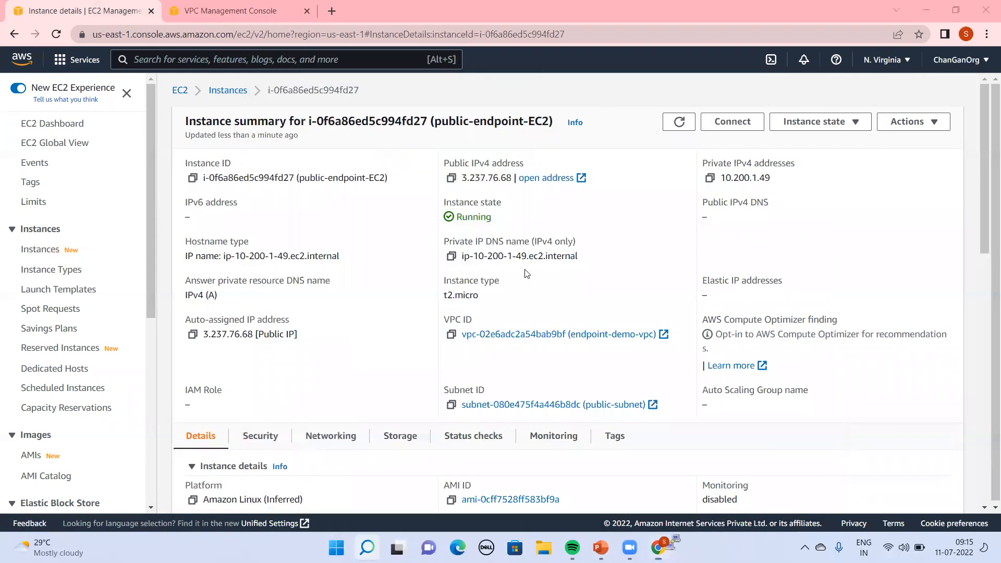
click(477, 326)
click(621, 301)
double_click(526, 215)
key(ctrl+v)
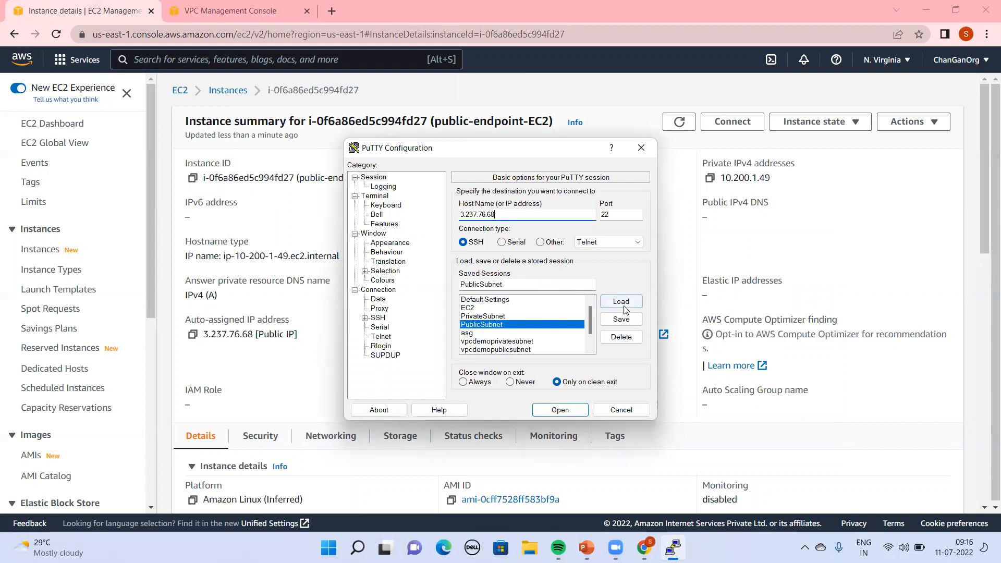
click(621, 320)
click(560, 411)
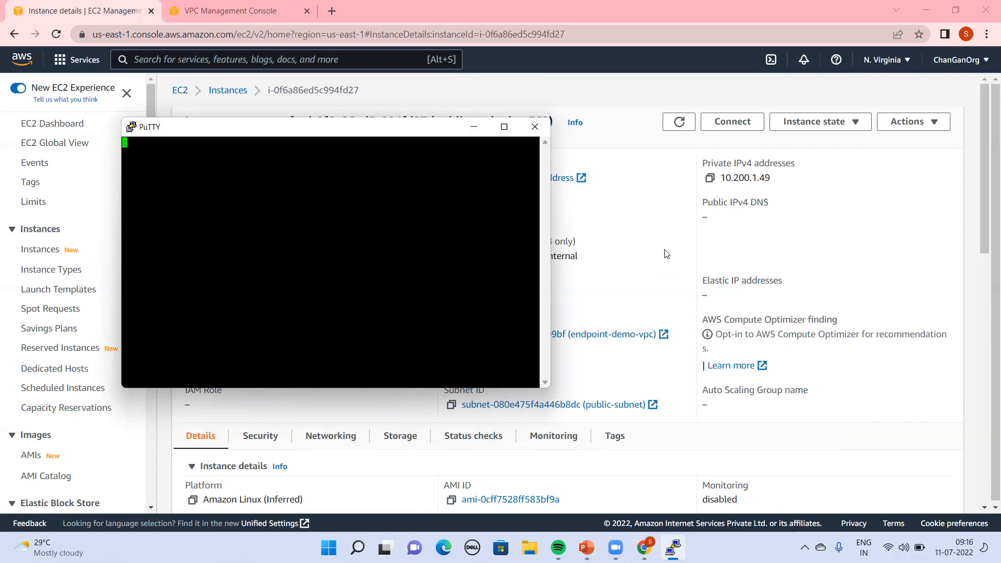
Close the PuTTY error dialog and terminal window, and clear the text selection on the instance page
drag(300, 467, 442, 393)
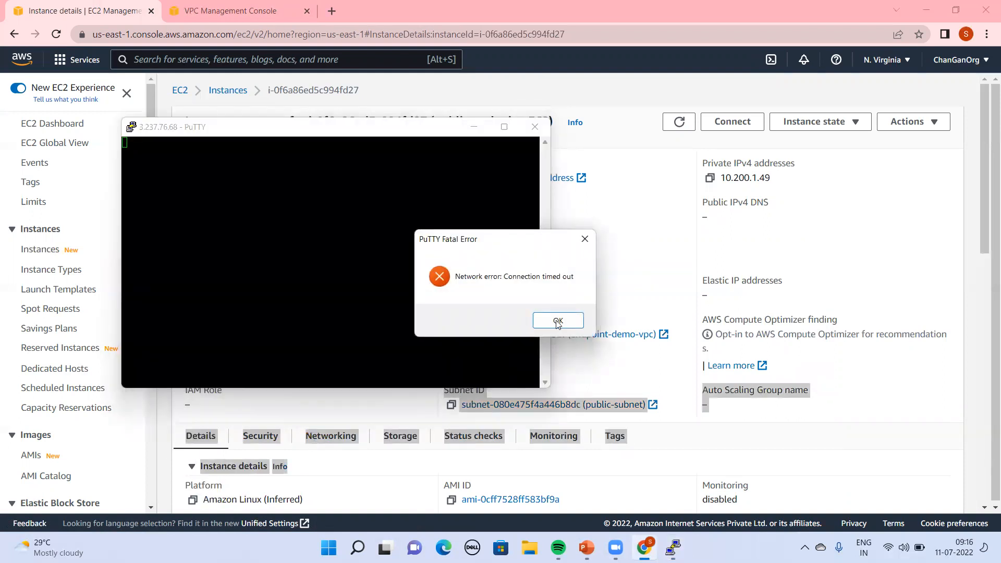
drag(554, 323, 575, 318)
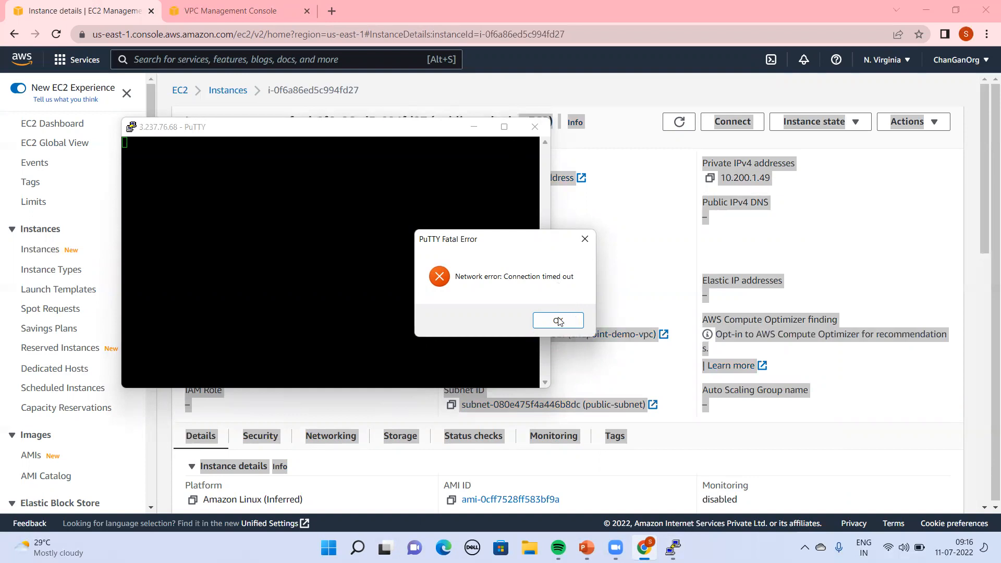
click(585, 239)
click(536, 126)
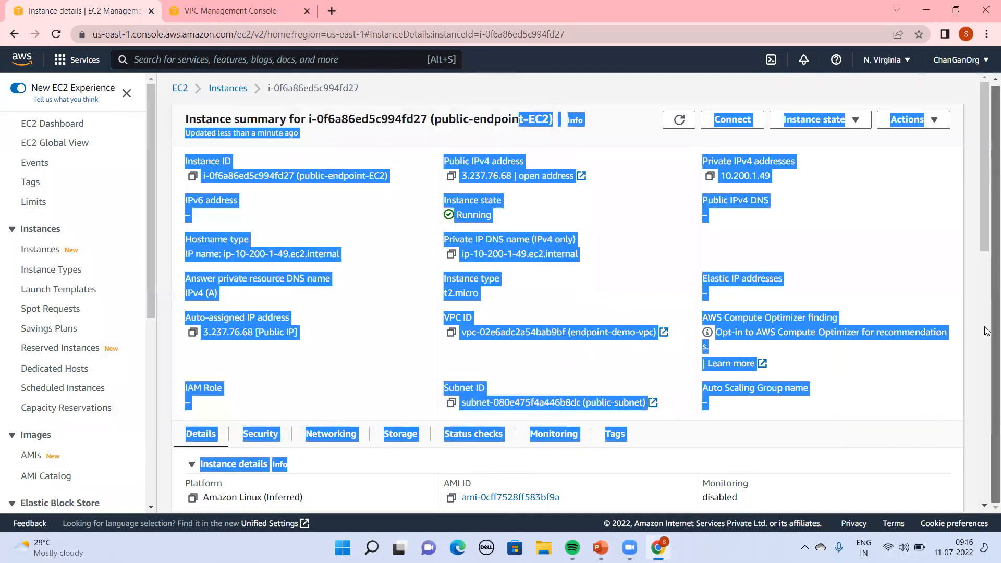
key(Tab)
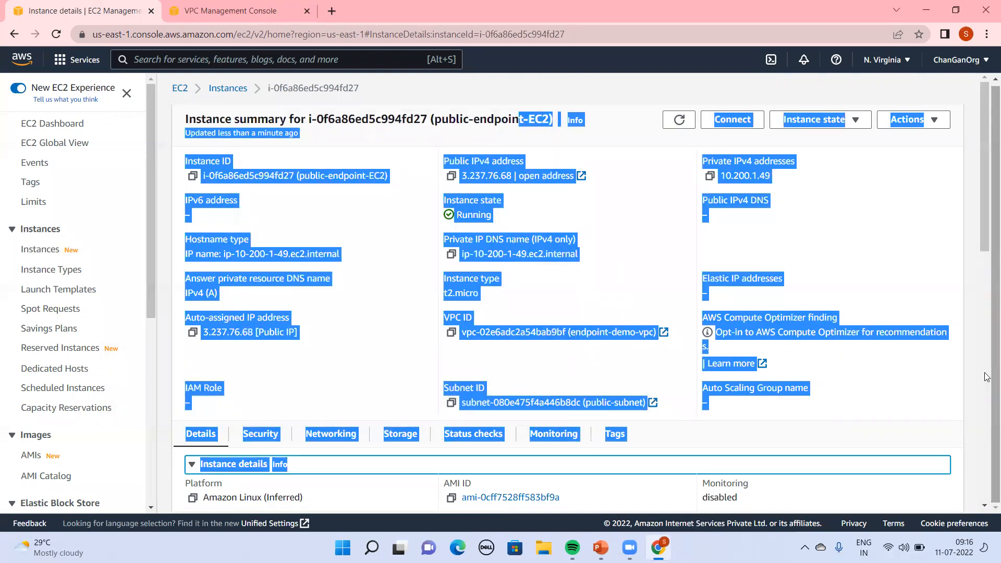
click(631, 347)
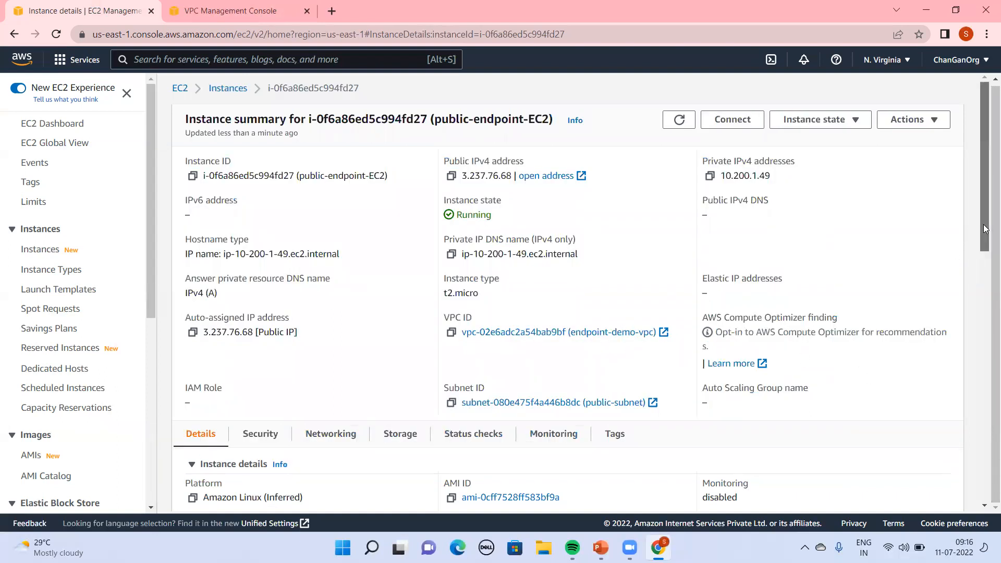
Examine the instance details of public-endpoint-EC2 and the inbound and outbound rules of its security group
scroll(984, 224, down, 2)
scroll(622, 337, up, 2)
scroll(973, 260, down, 2)
drag(982, 266, 983, 374)
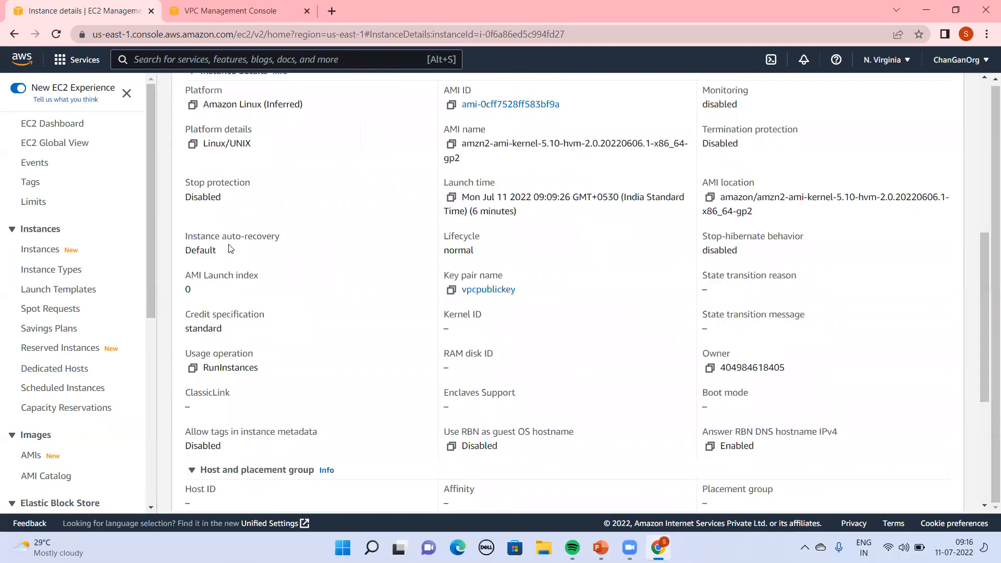
scroll(329, 196, up, 5)
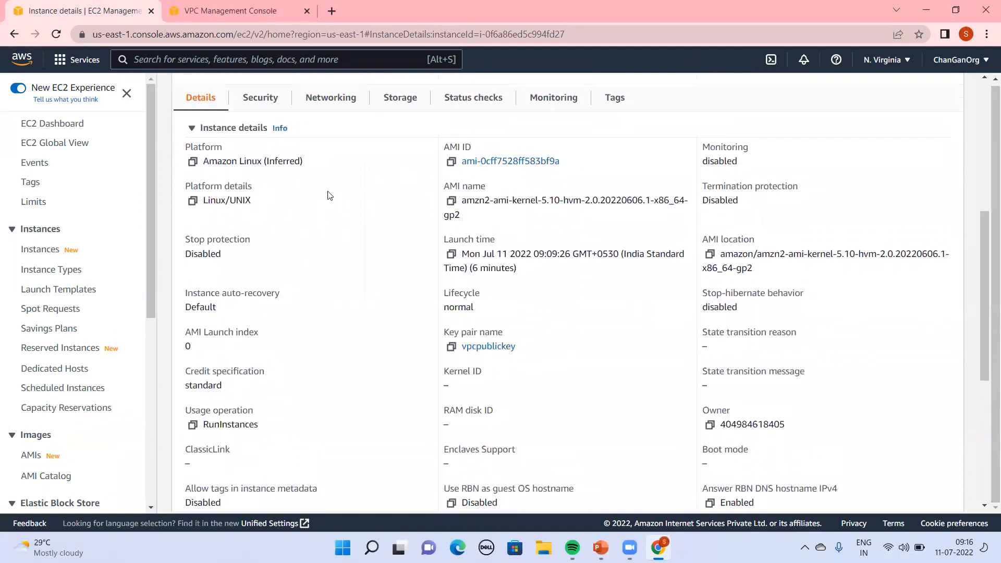
scroll(329, 196, up, 2)
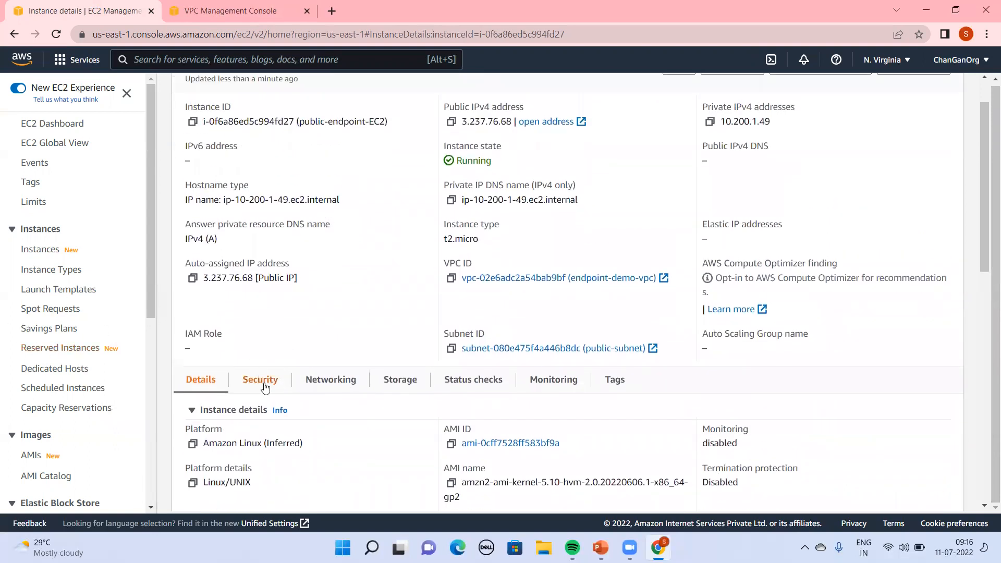
click(262, 383)
scroll(265, 387, down, 4)
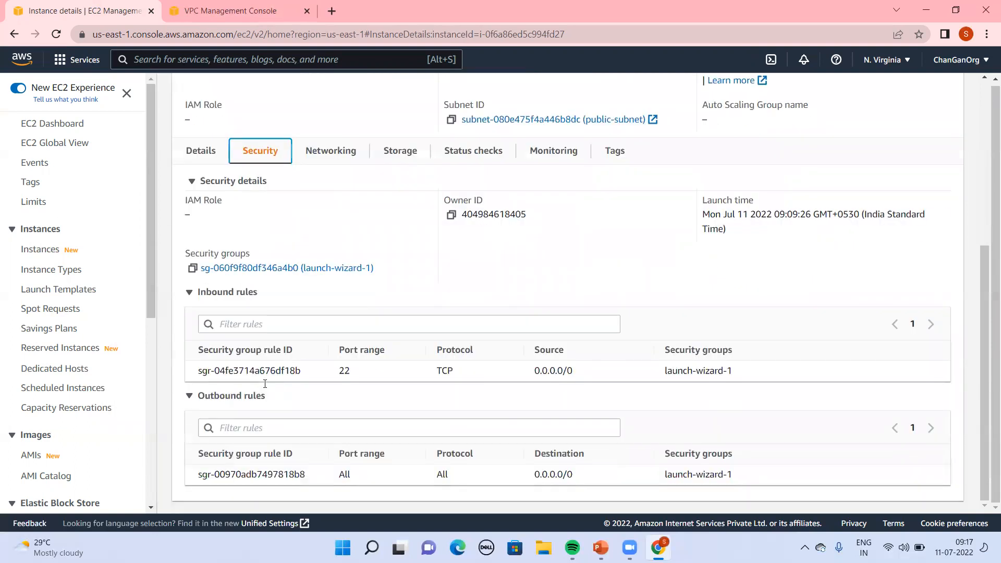
scroll(265, 386, up, 3)
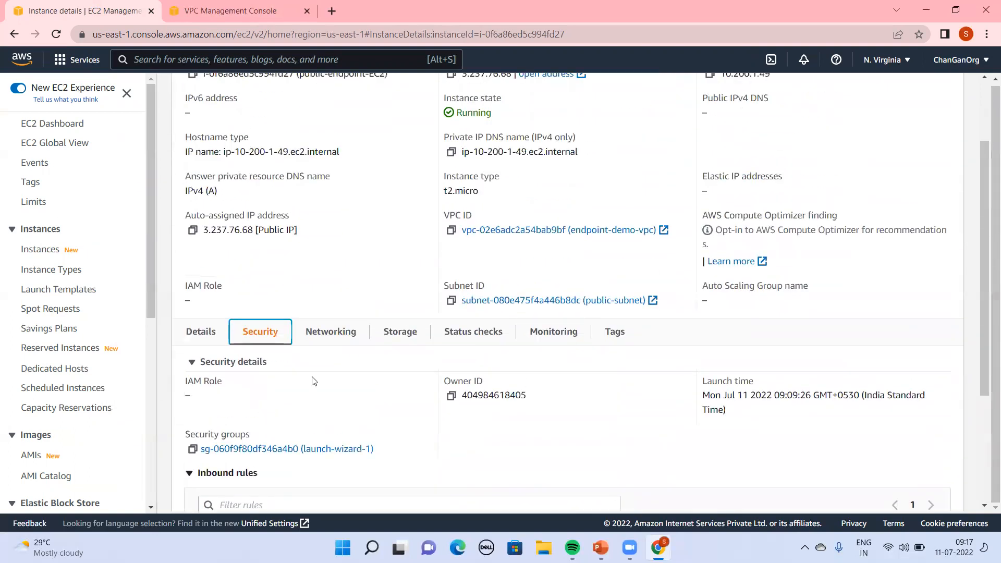
click(353, 352)
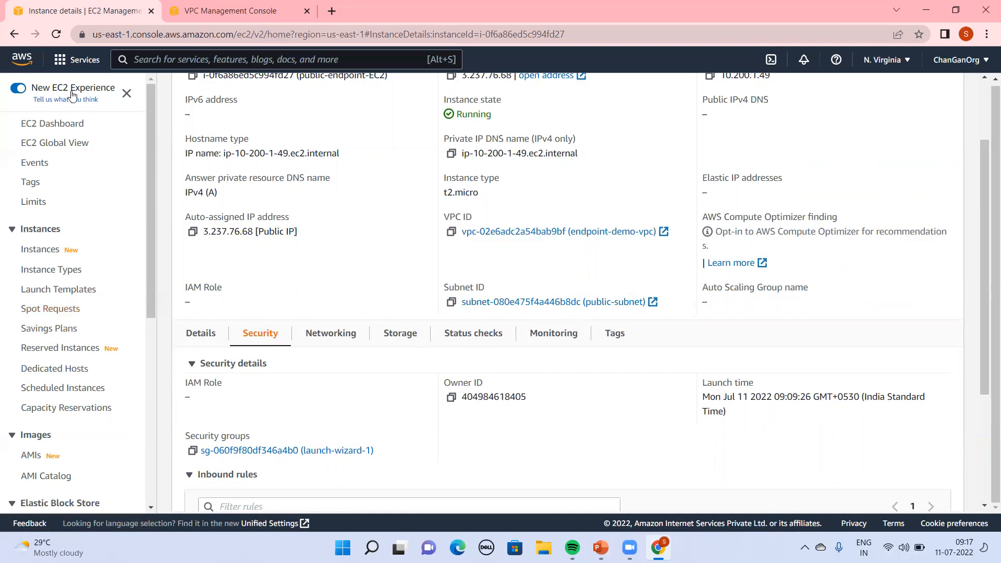
key(alt+s)
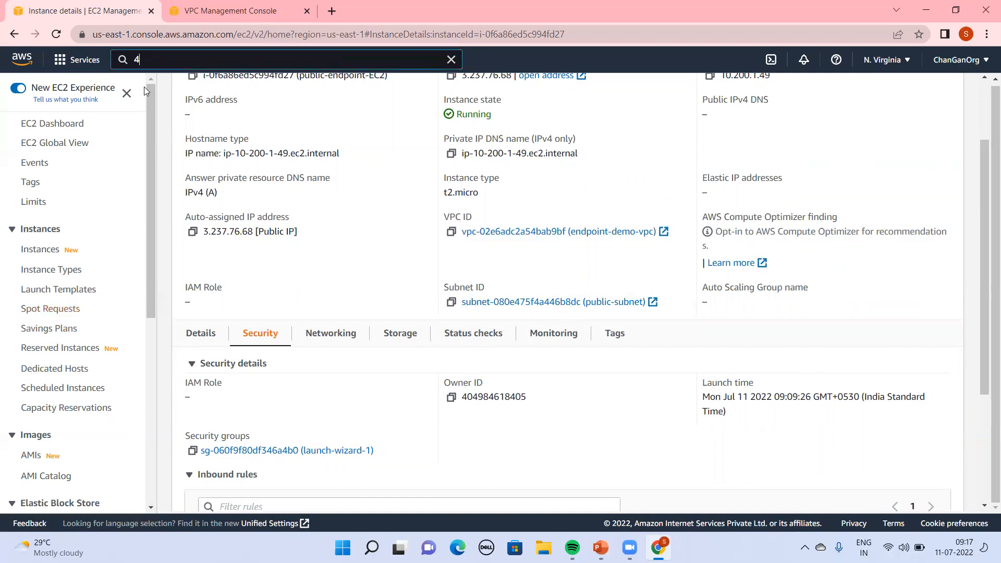
text(Route)
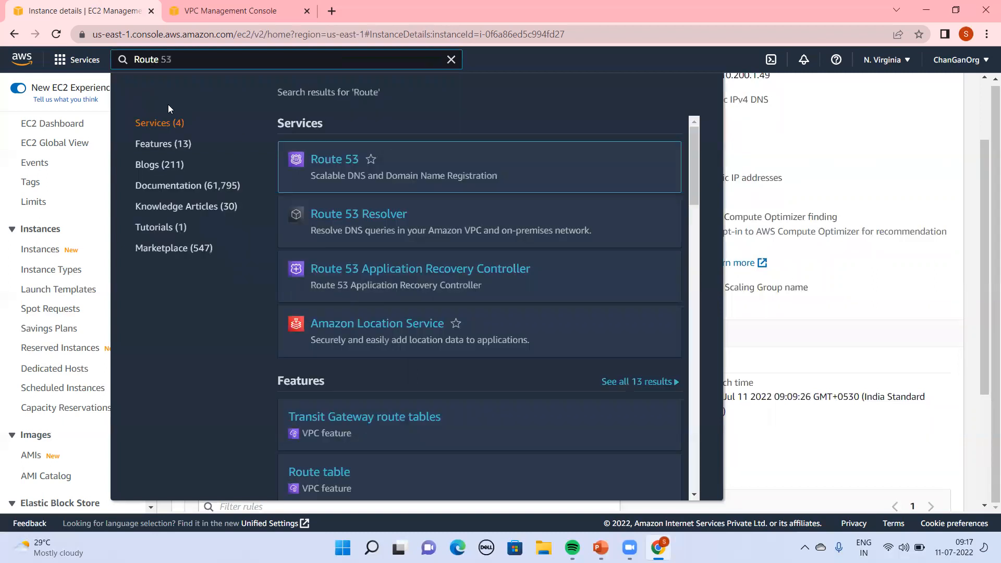
key(BackSpace)
key(BackSpace)
key(BackSpace)
key(BackSpace)
key(BackSpace)
Go to the VPC service and open the details of public-route-table to examine its routes
text(VPC)
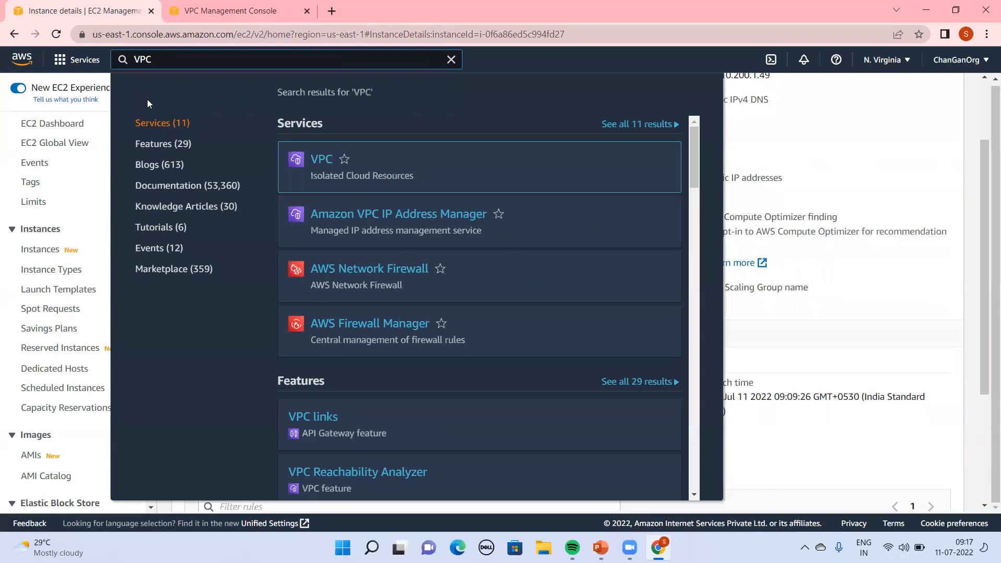
click(323, 164)
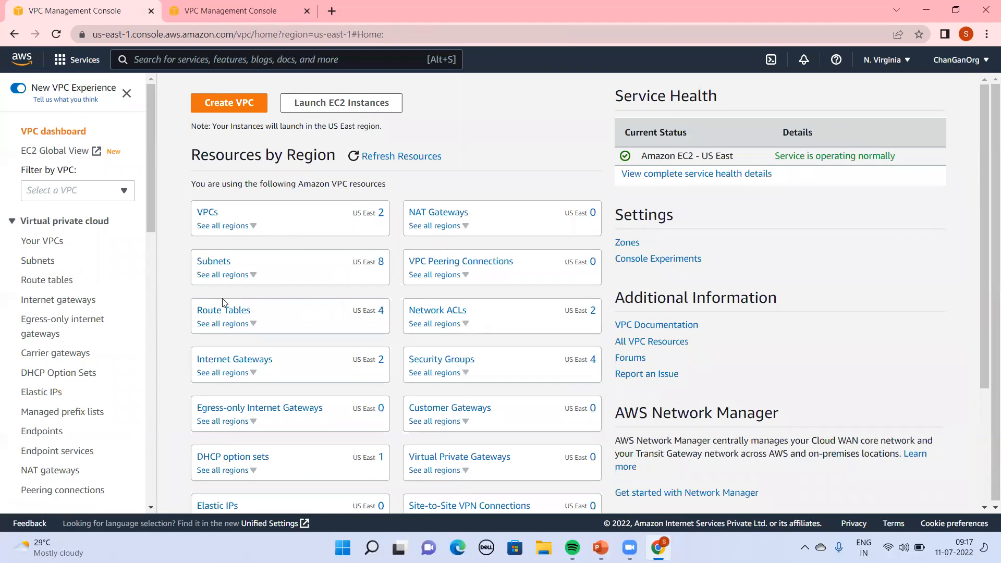
click(231, 311)
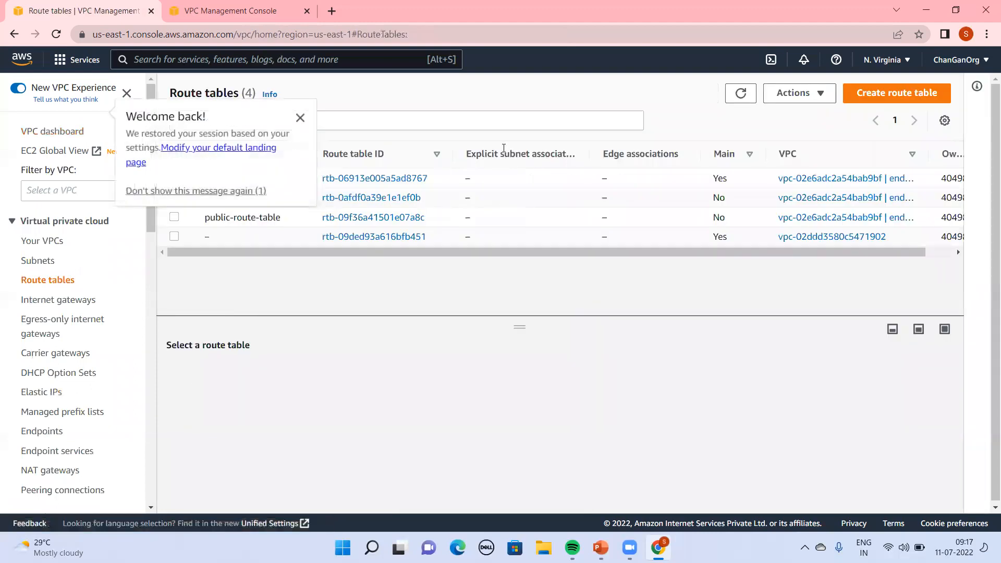
click(360, 218)
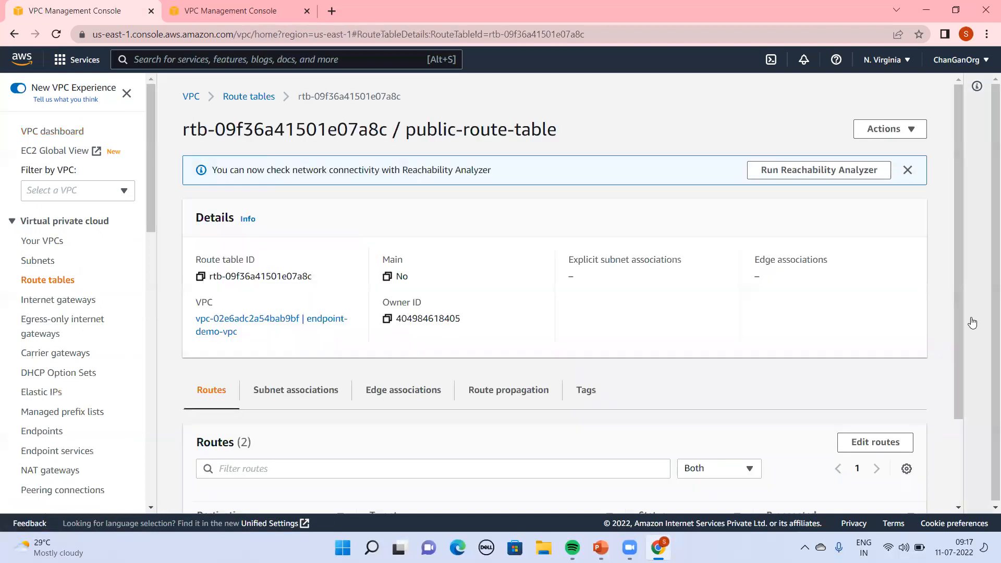
drag(956, 347, 983, 471)
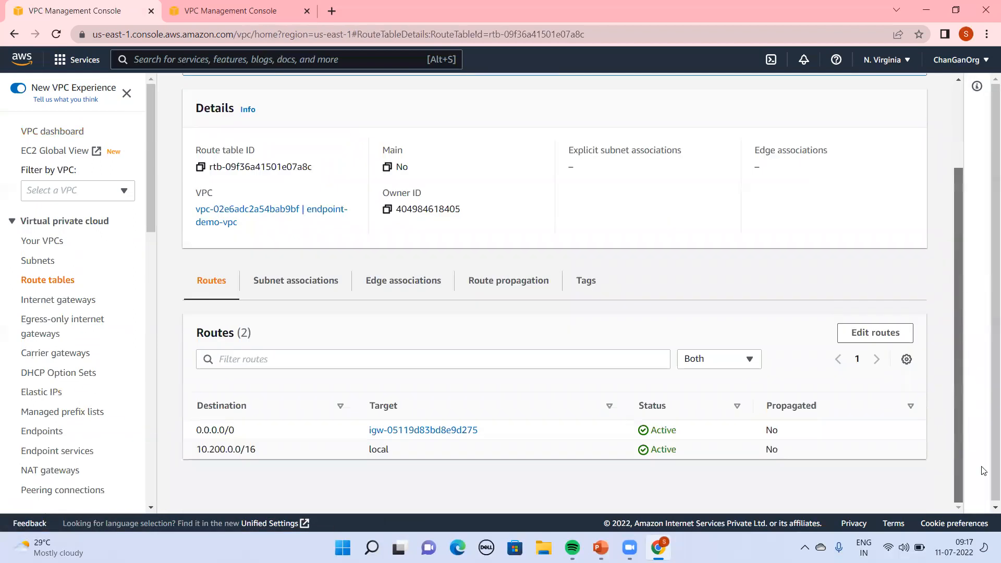
Associate public-subnet with public-route-table and save the association
click(324, 288)
scroll(966, 313, down, 3)
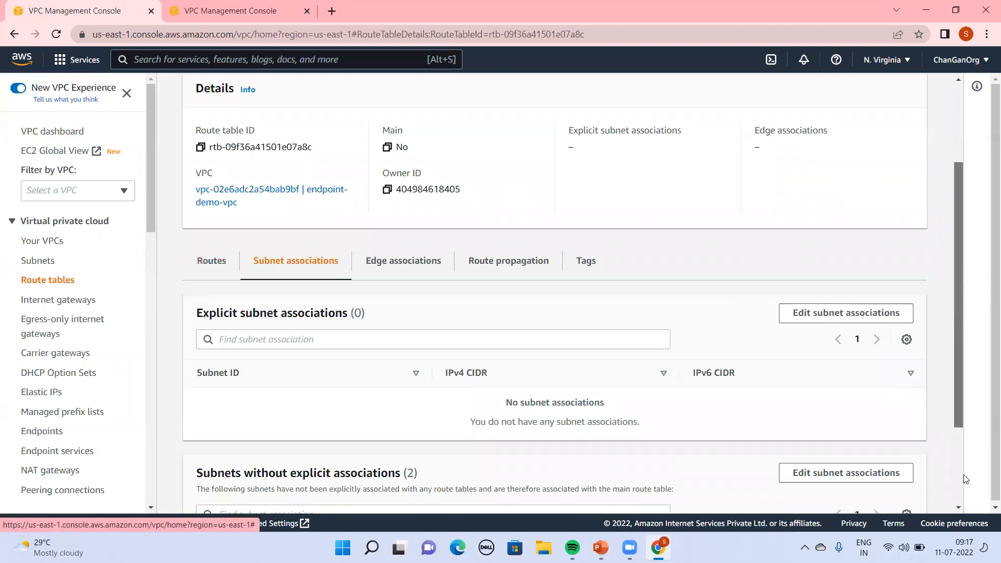
click(831, 193)
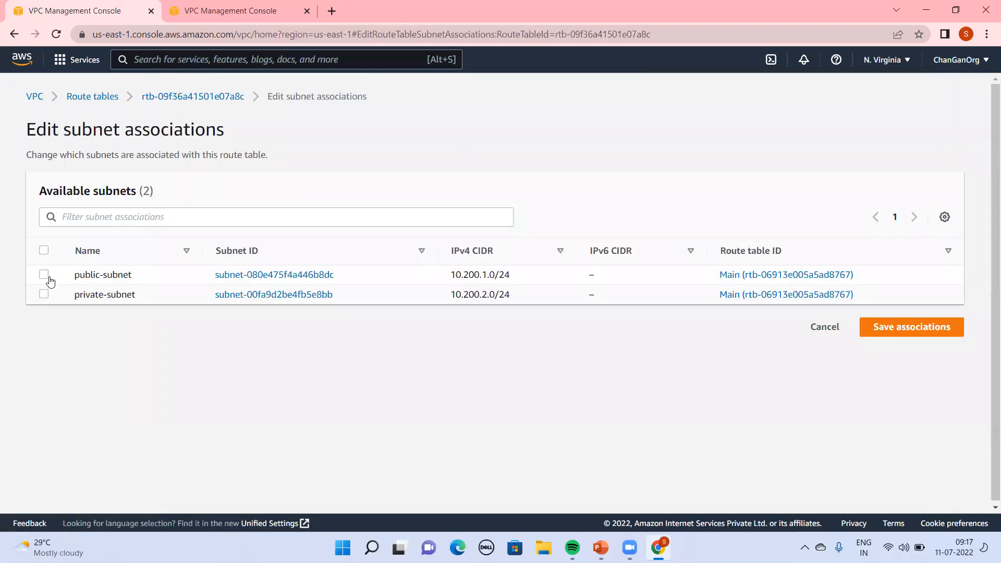
click(44, 275)
click(922, 443)
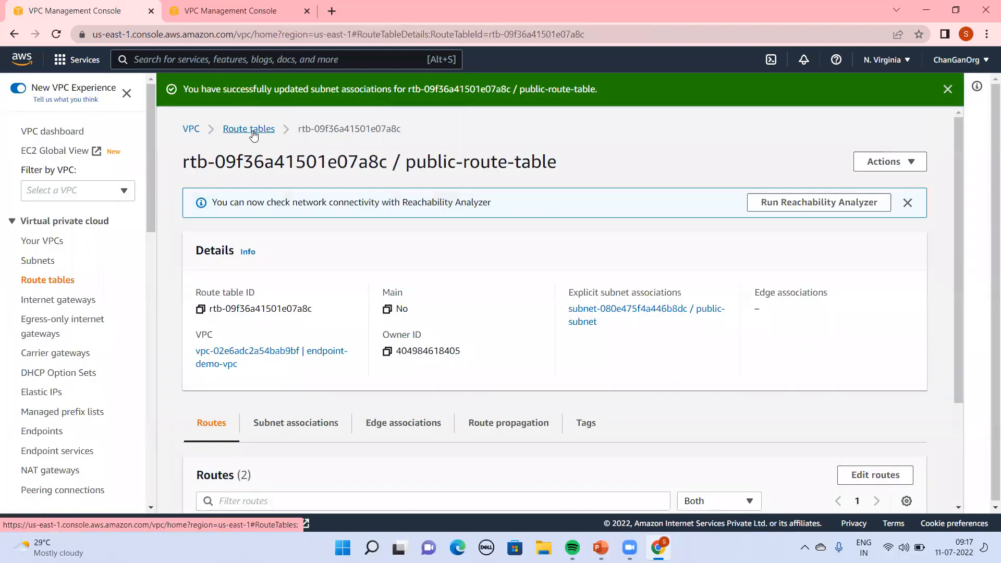
Open private-route-table from the route table list, associate private-subnet with it, and save the association
click(258, 130)
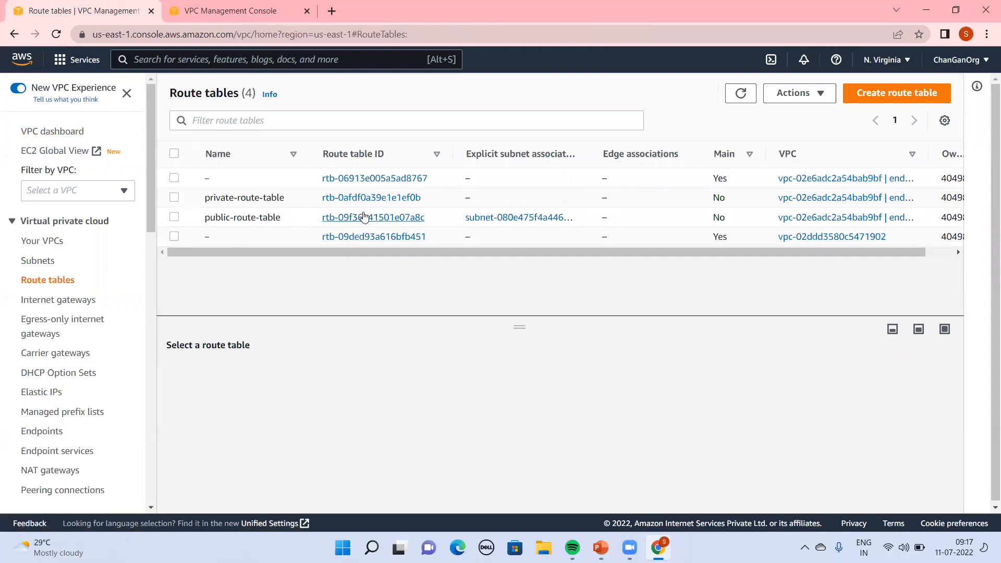
click(384, 202)
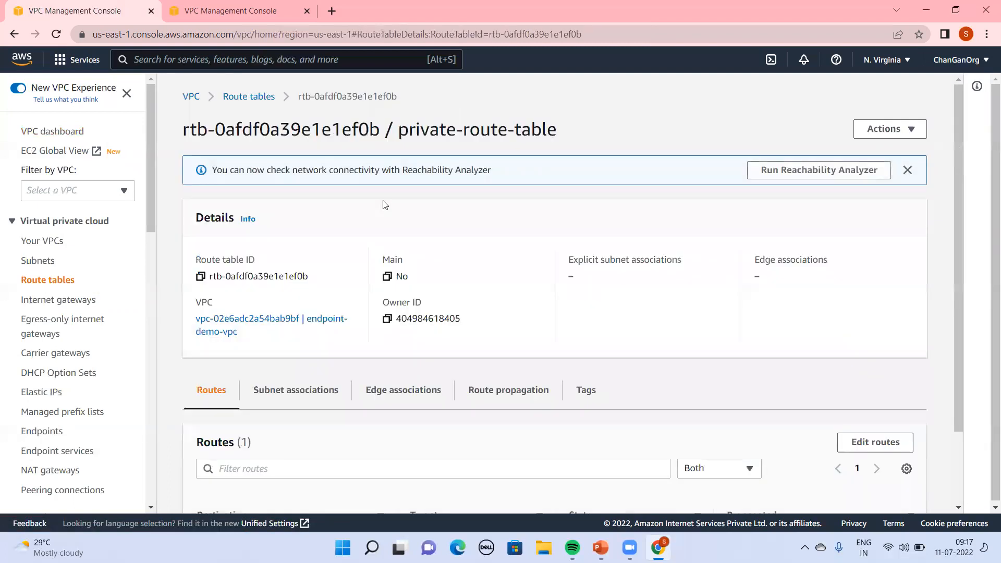
scroll(958, 396, down, 2)
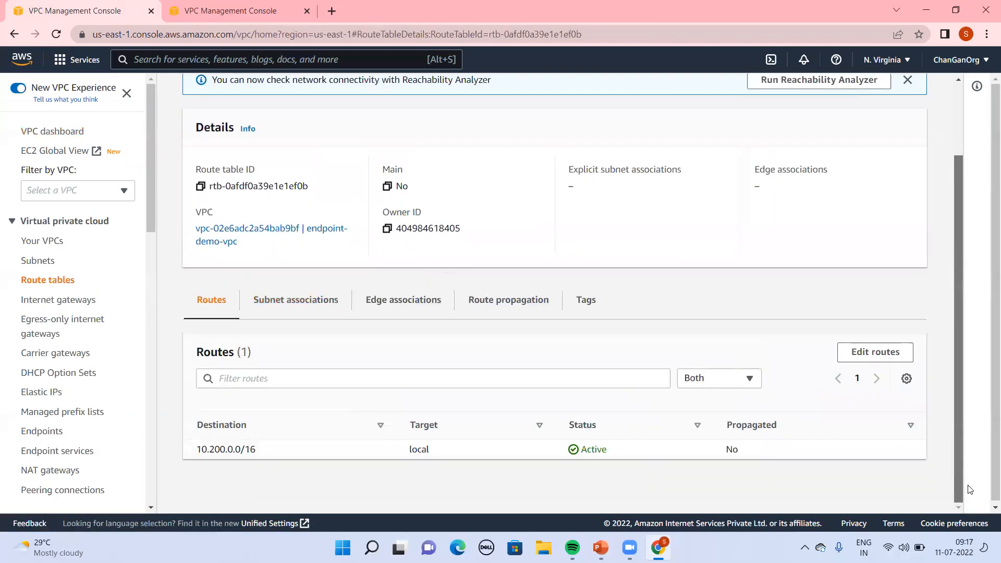
click(278, 296)
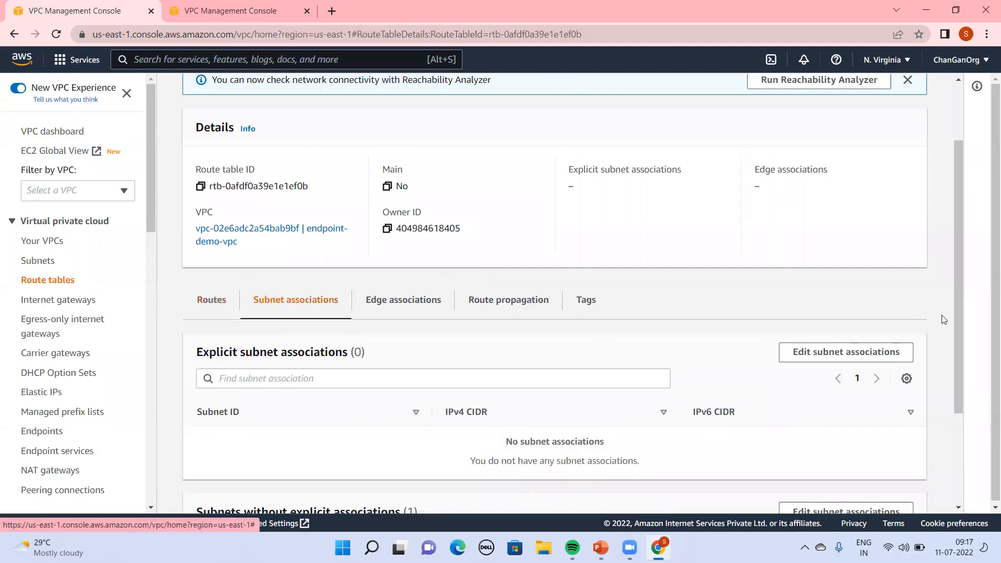
click(852, 353)
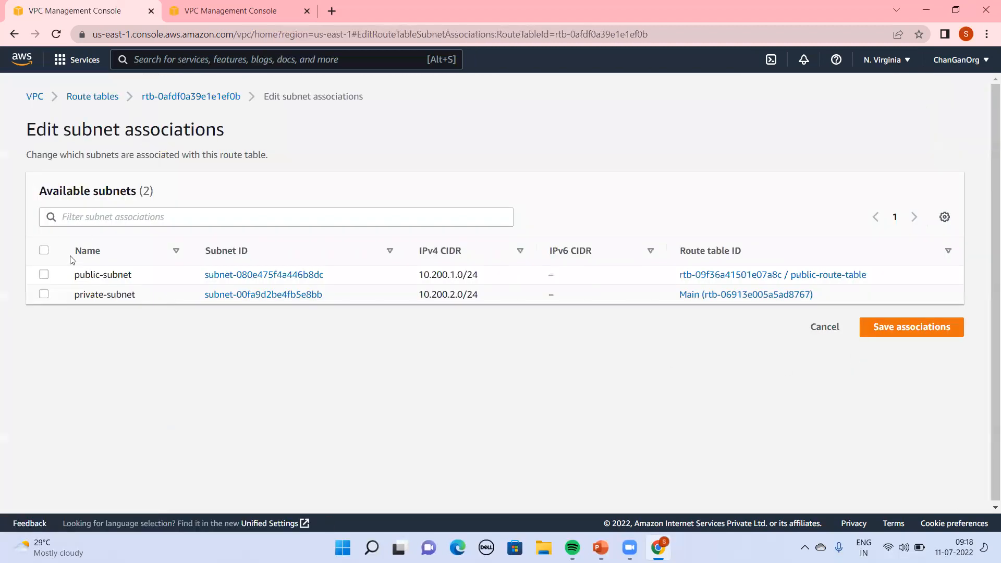
click(43, 296)
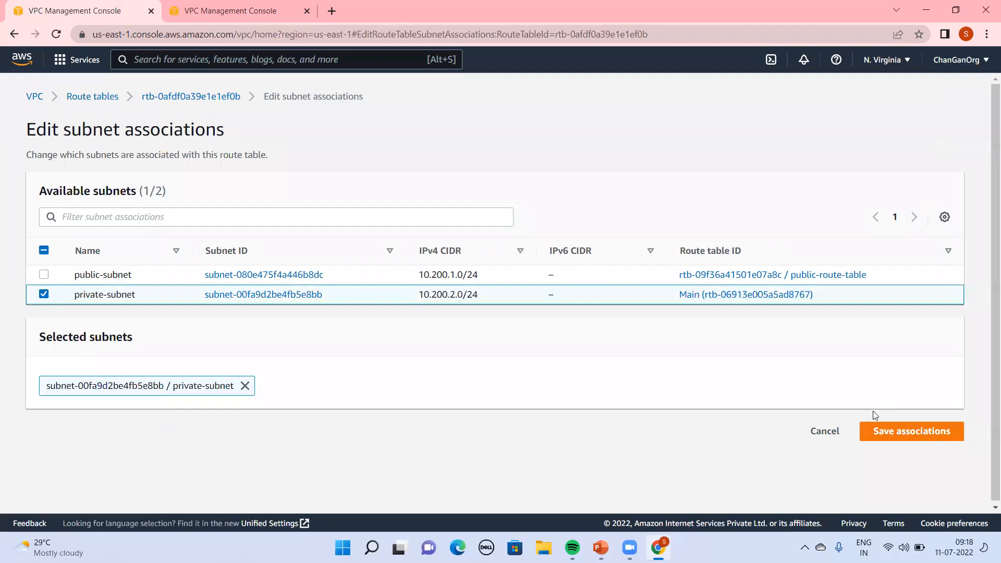
drag(890, 420, 910, 443)
click(908, 438)
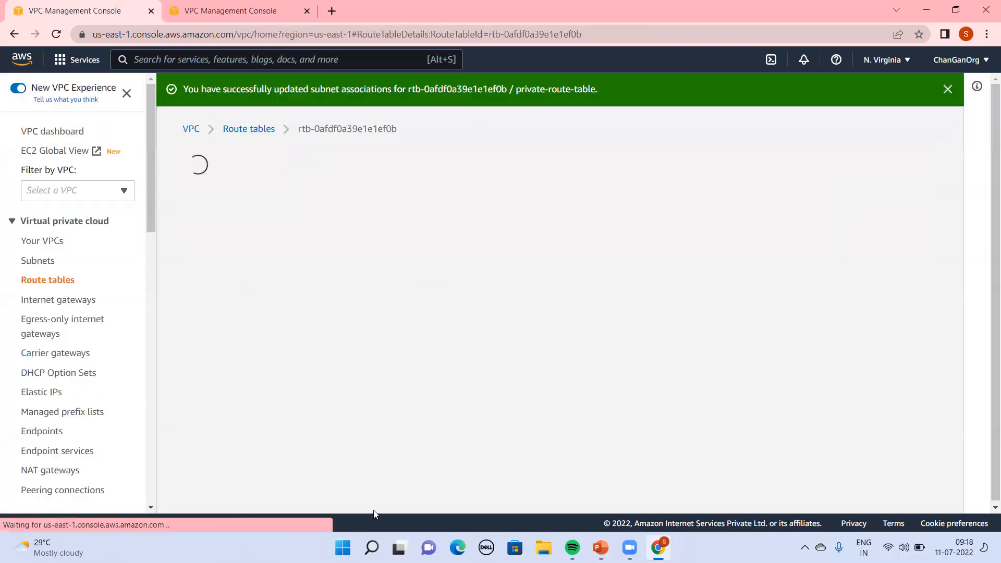
Switch to PuTTY, load the saved PublicSubnet session, and open the connection to the public instance
click(372, 548)
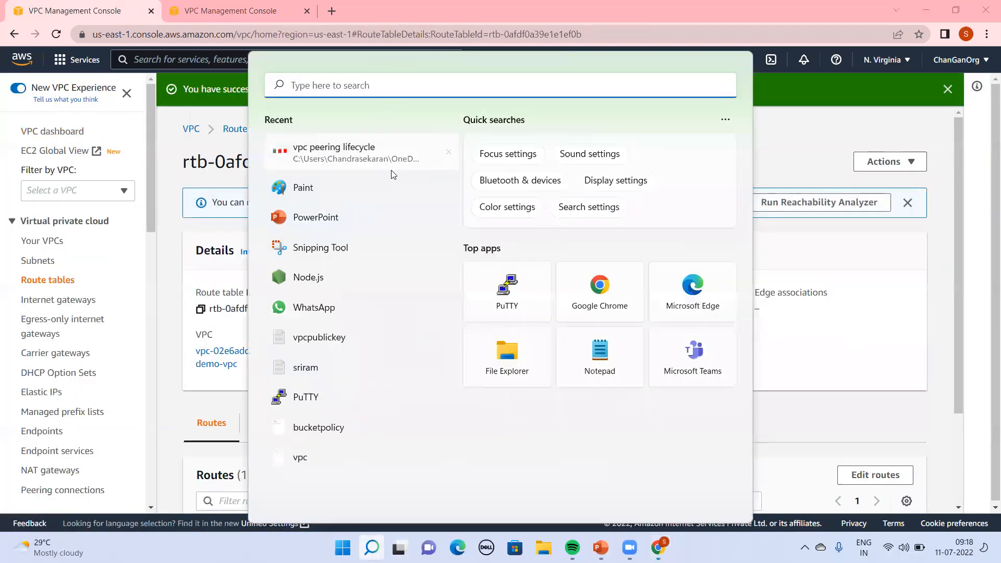
click(476, 304)
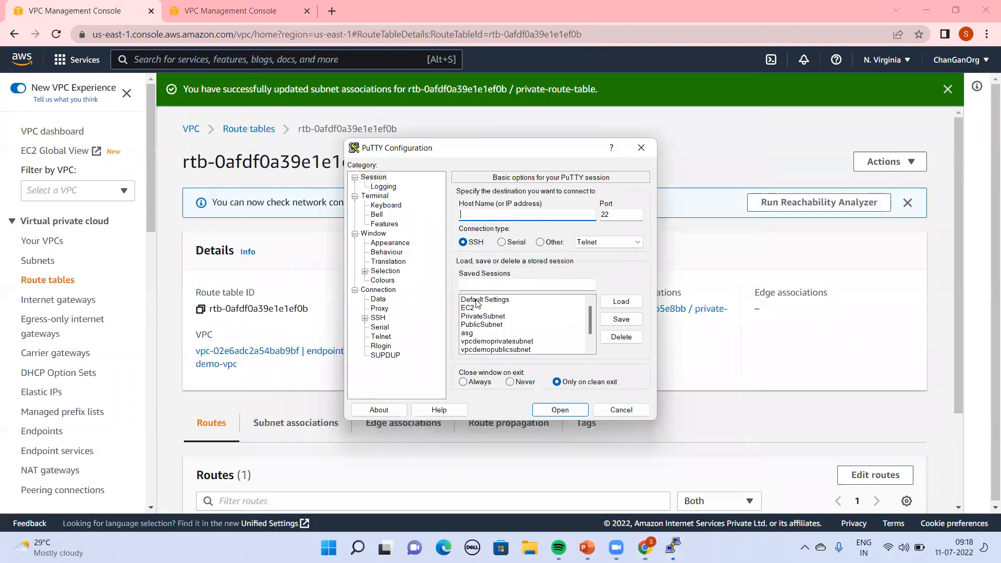
click(493, 325)
click(621, 301)
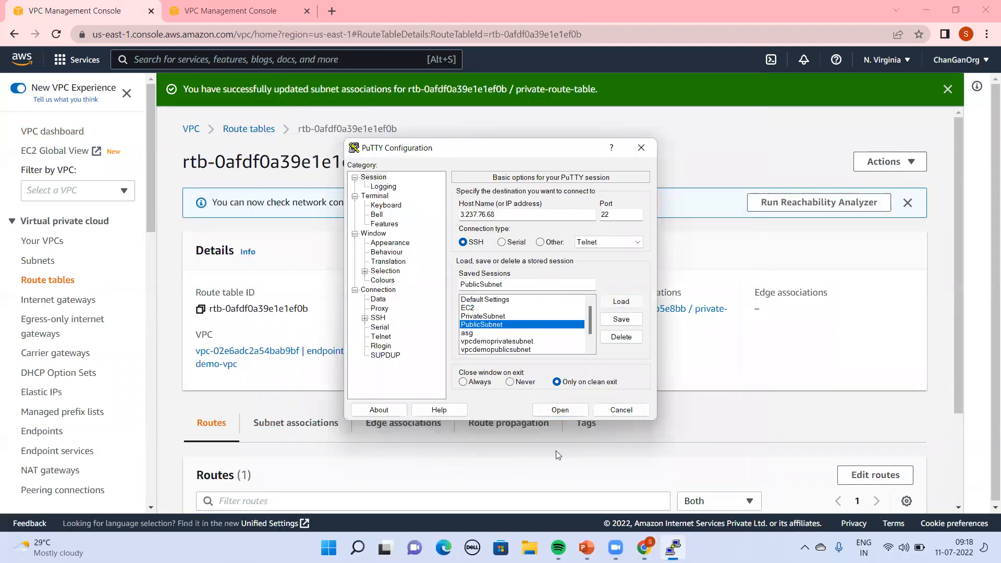
click(560, 411)
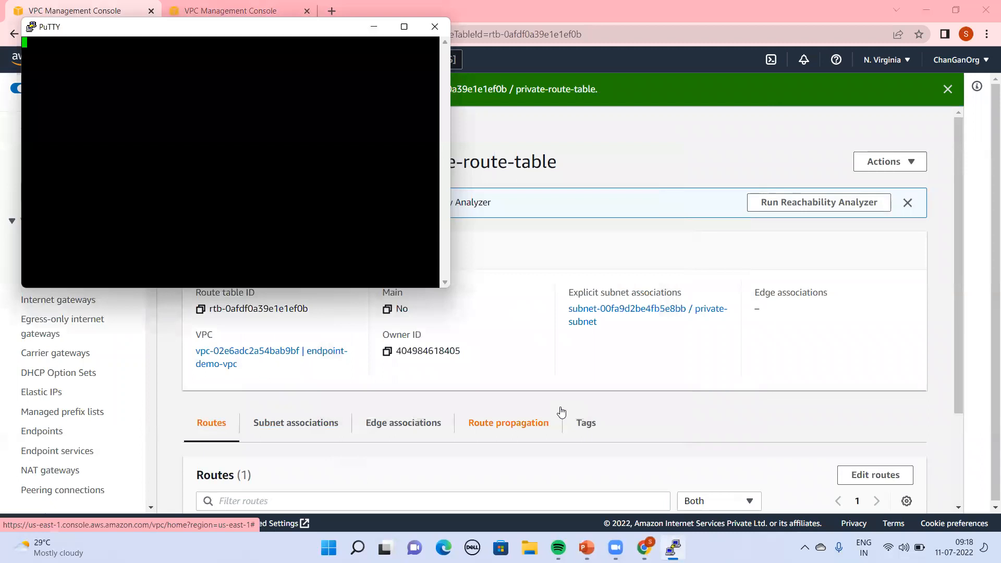
click(280, 262)
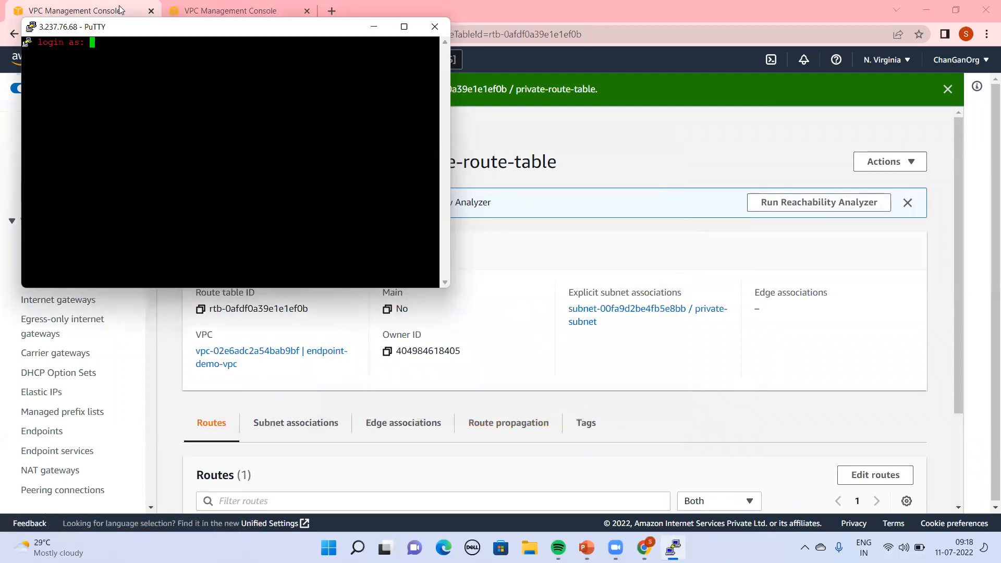
Move the terminal window towards the middle of the screen and log in as ec2-user
drag(115, 29, 527, 204)
text(ec2-user)
key(Return)
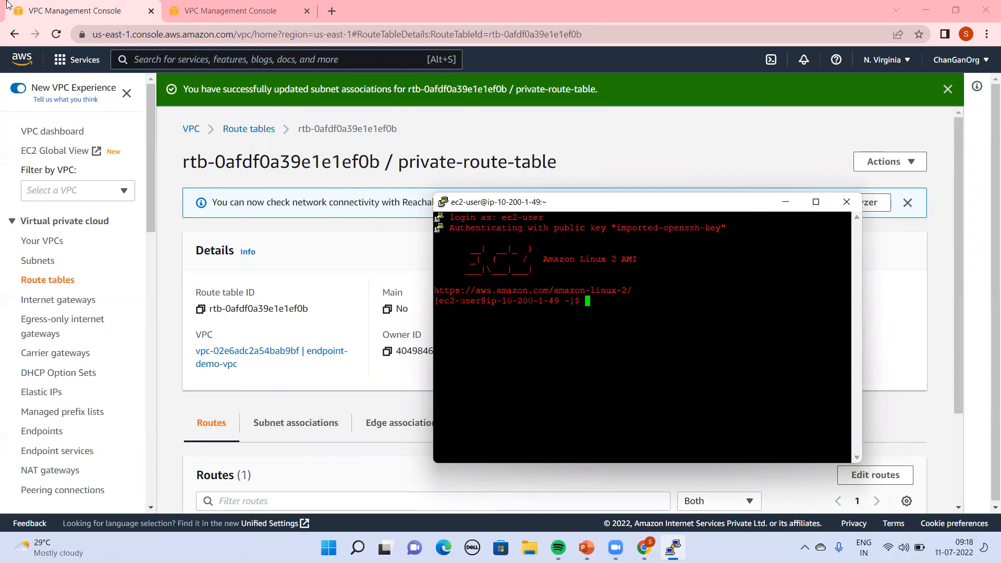
Go to the EC2 service in the browser, open the running private-endpoint-EC2 instance, and copy its private IPv4 address
click(193, 134)
click(192, 130)
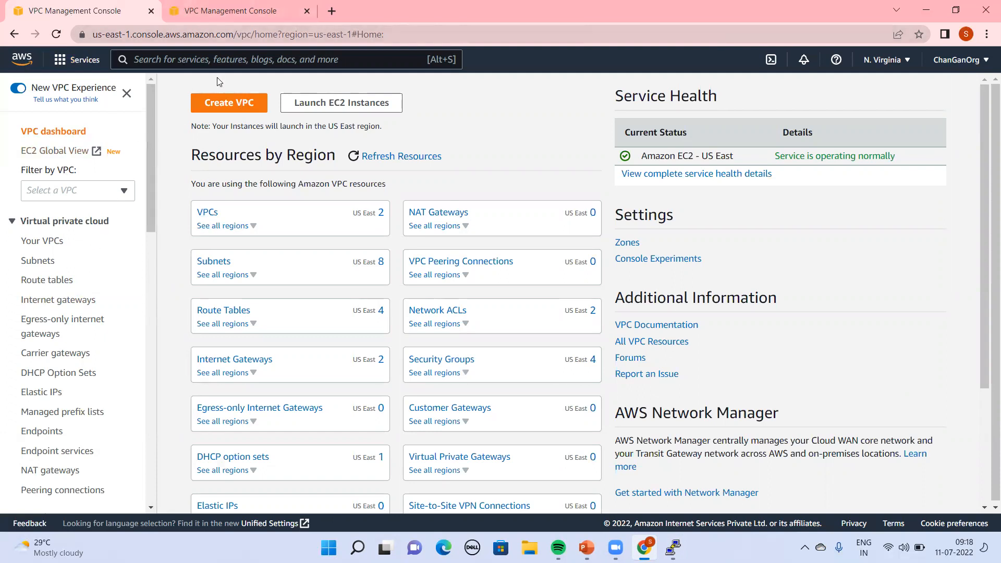
key(alt+s)
text(EC2)
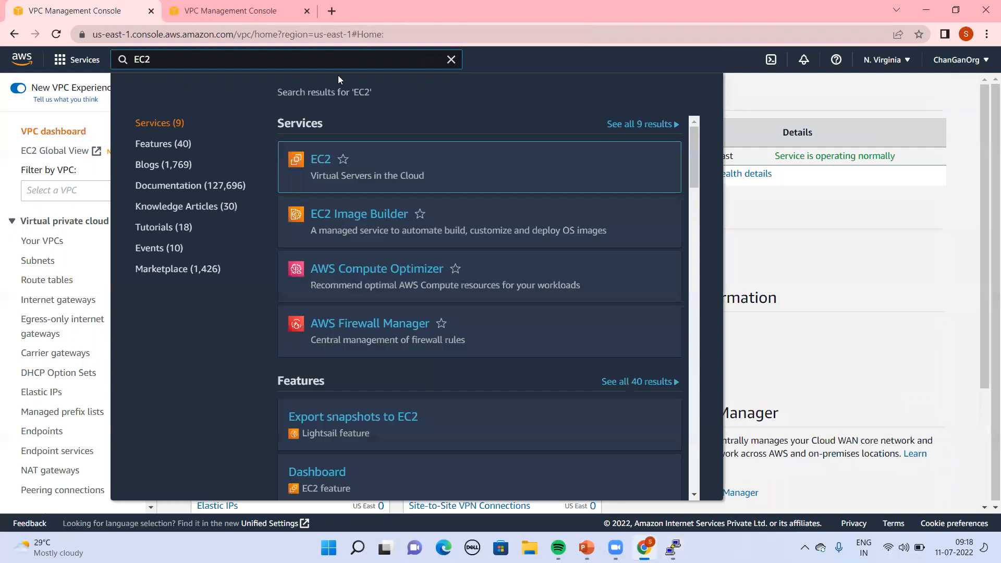
click(322, 162)
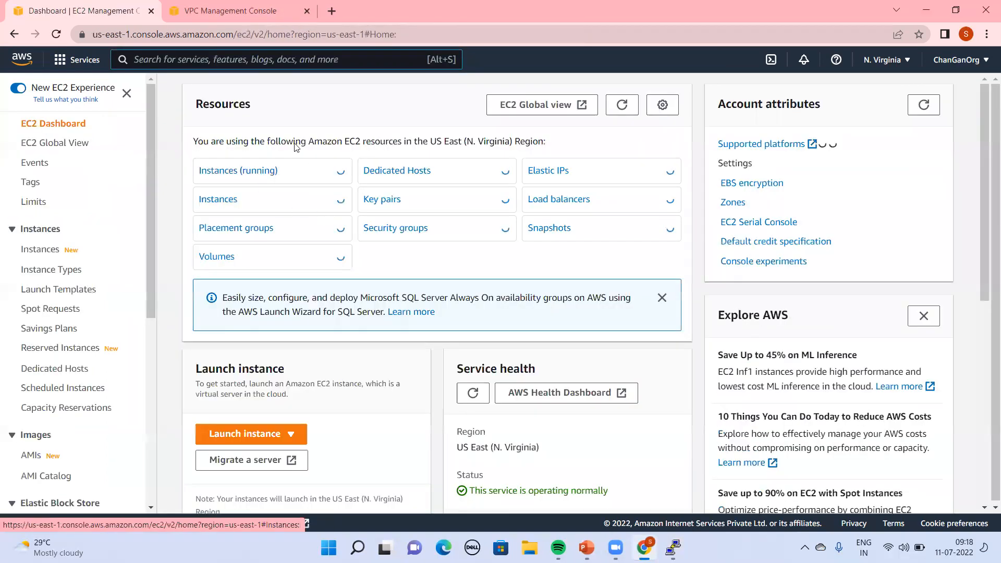
click(268, 173)
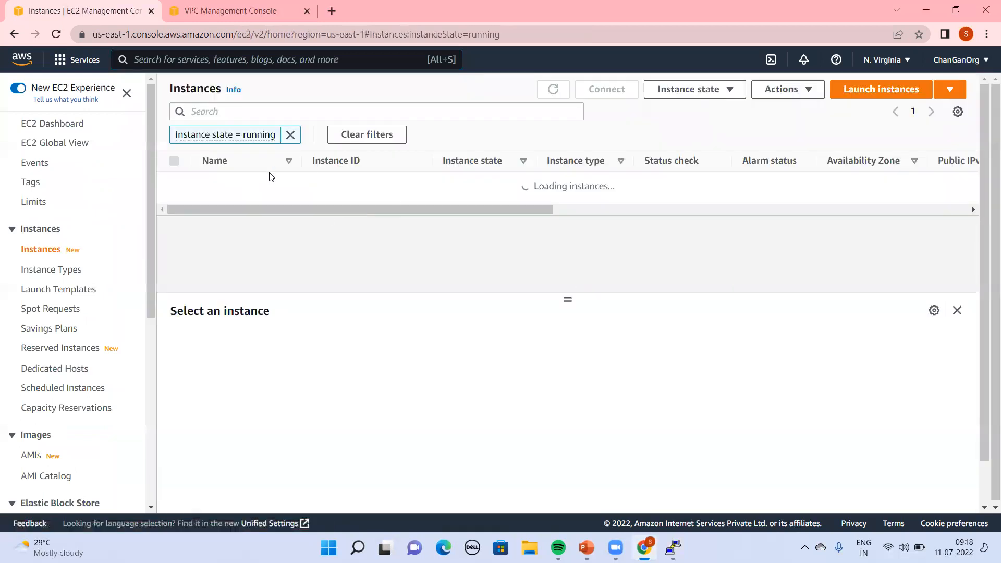
click(358, 203)
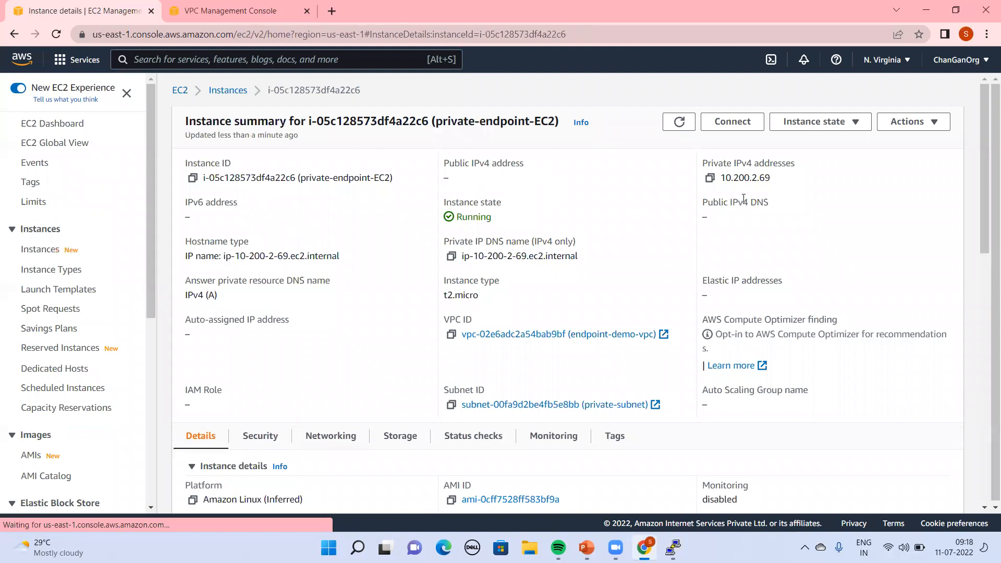
drag(785, 180, 720, 179)
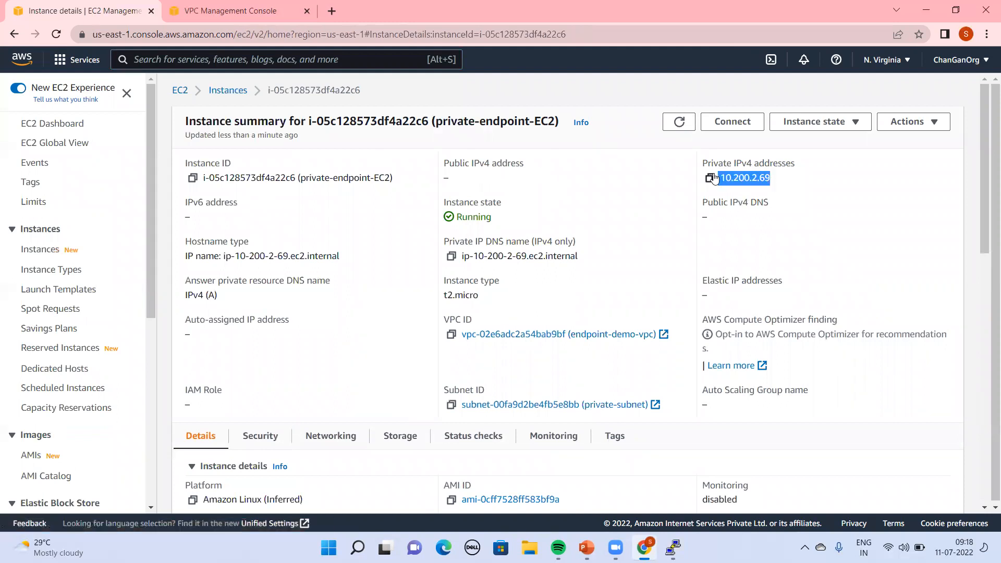
click(711, 179)
key(alt+Tab)
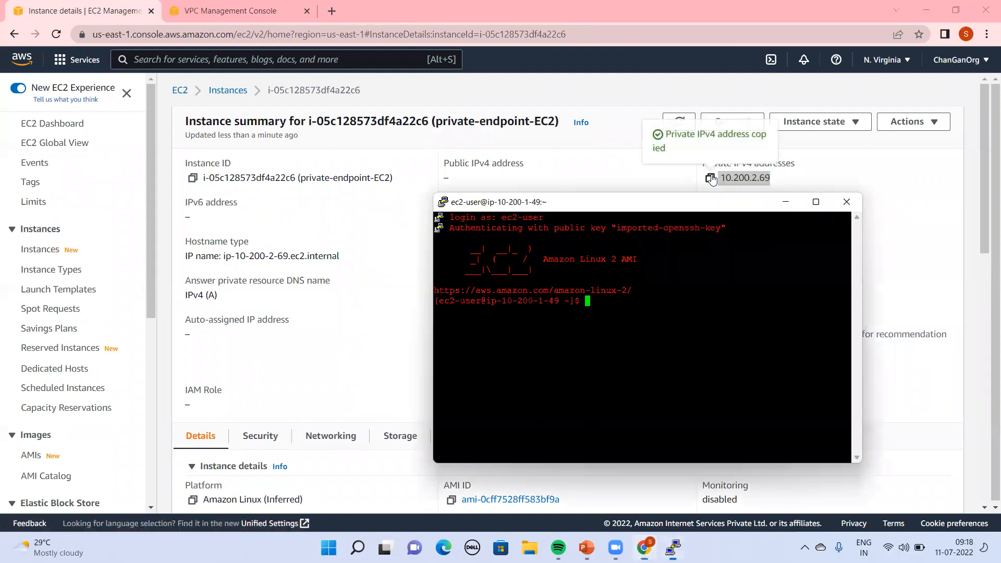
text(ssh ec2-user@)
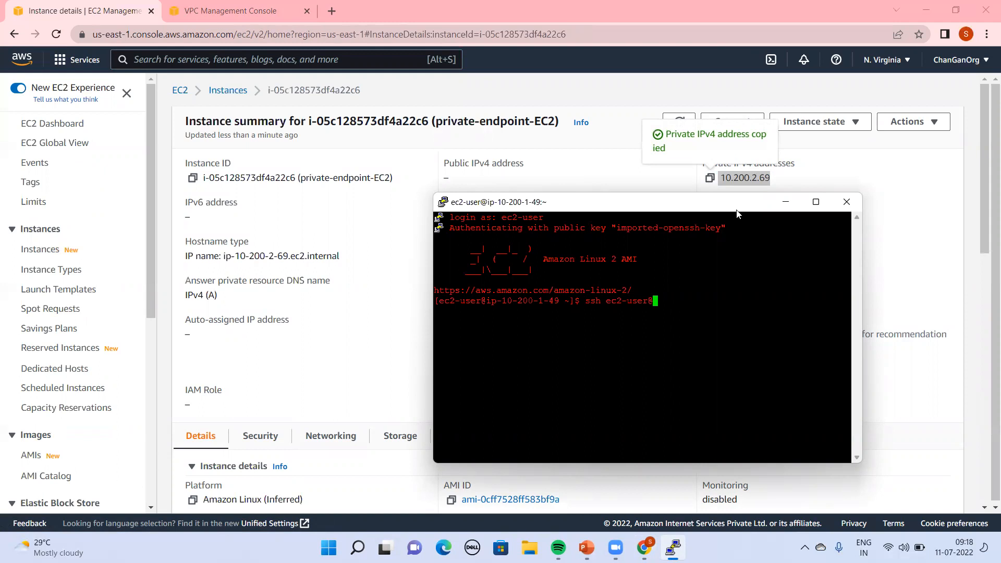
right_click(702, 334)
key(Return)
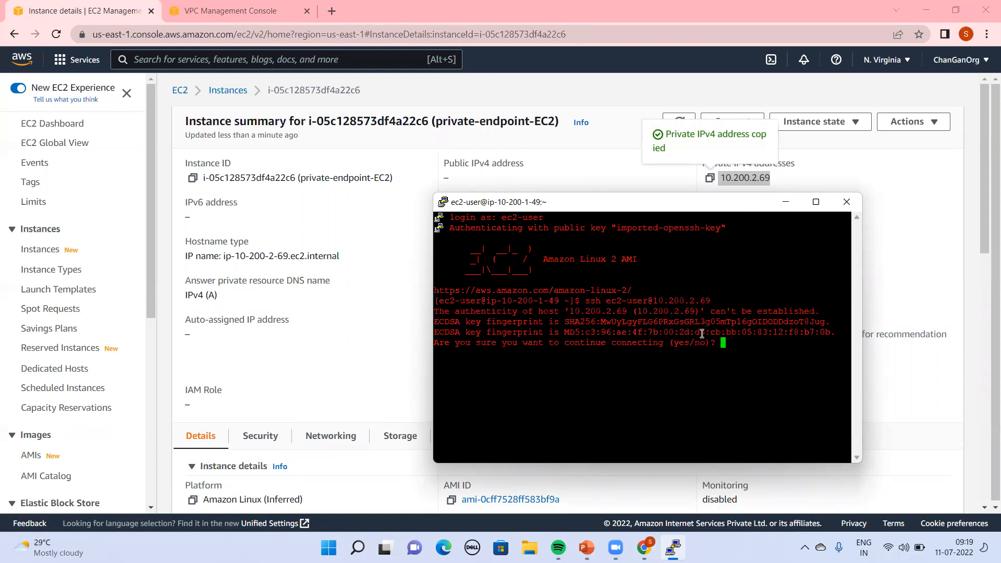
text(yes)
key(Return)
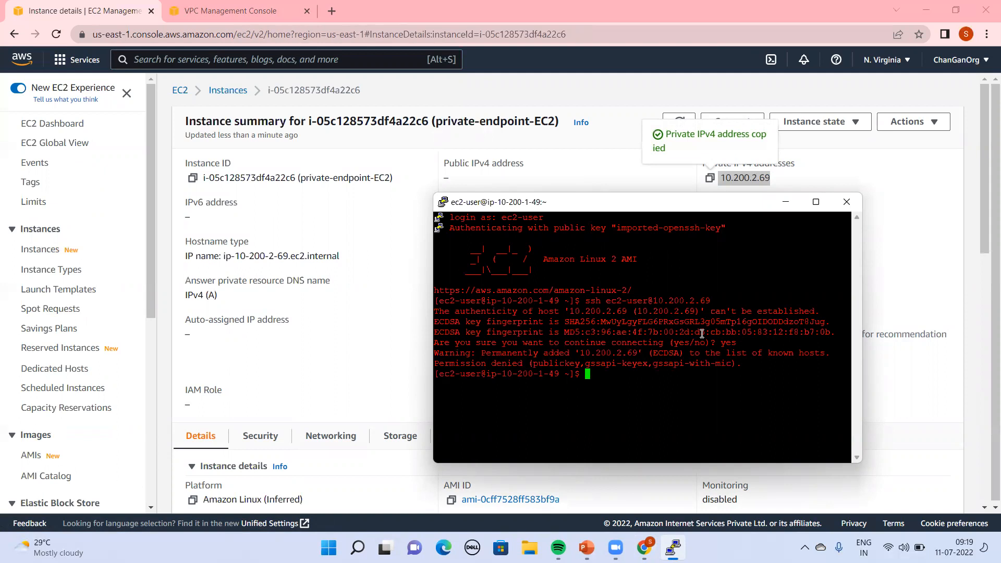
Open a new file demo.pem in vi on the public instance and copy the entire private key from the vpcpublickey Notepad file
text(vi demo.pem)
key(Return)
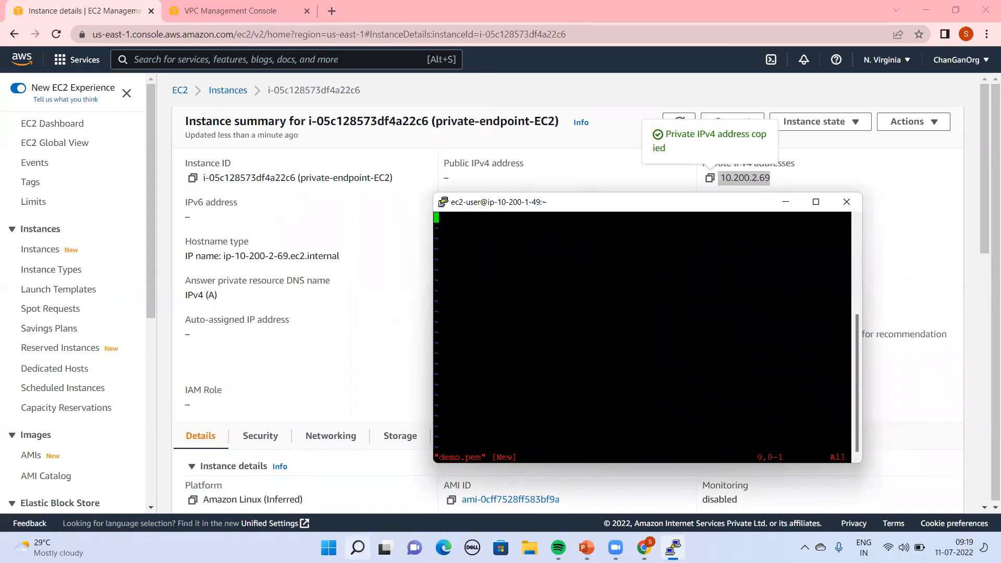
mouse_move(358, 548)
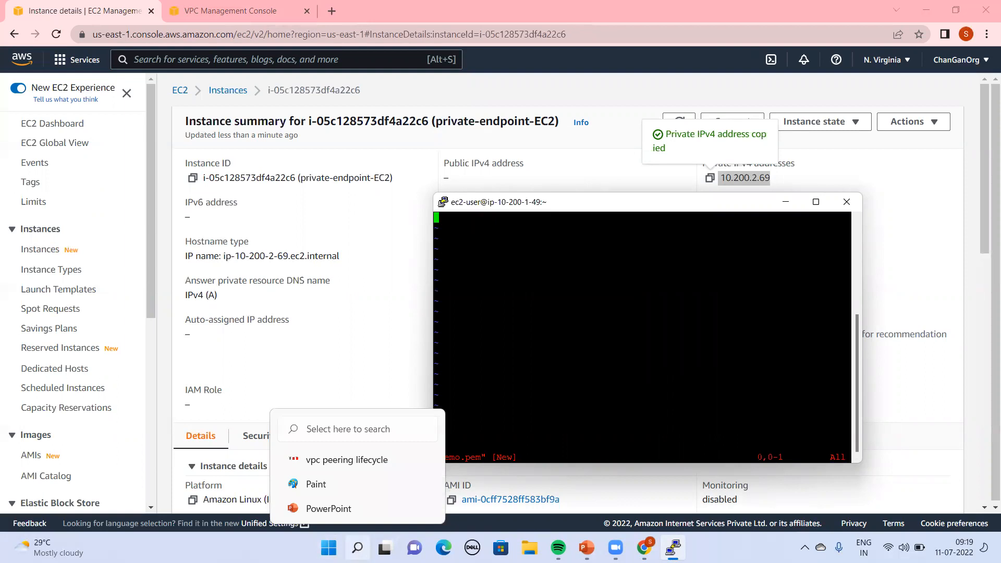
click(348, 429)
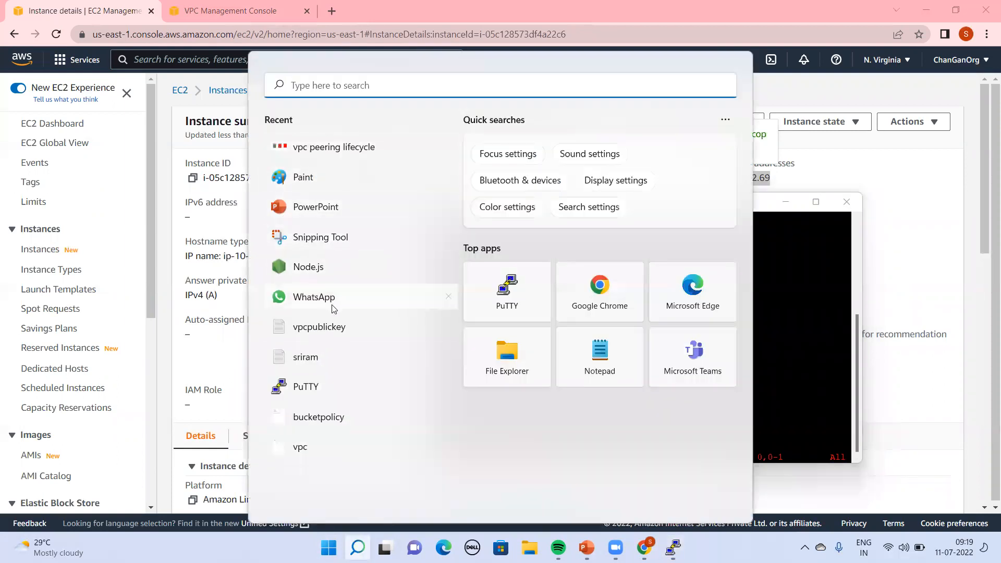
click(325, 328)
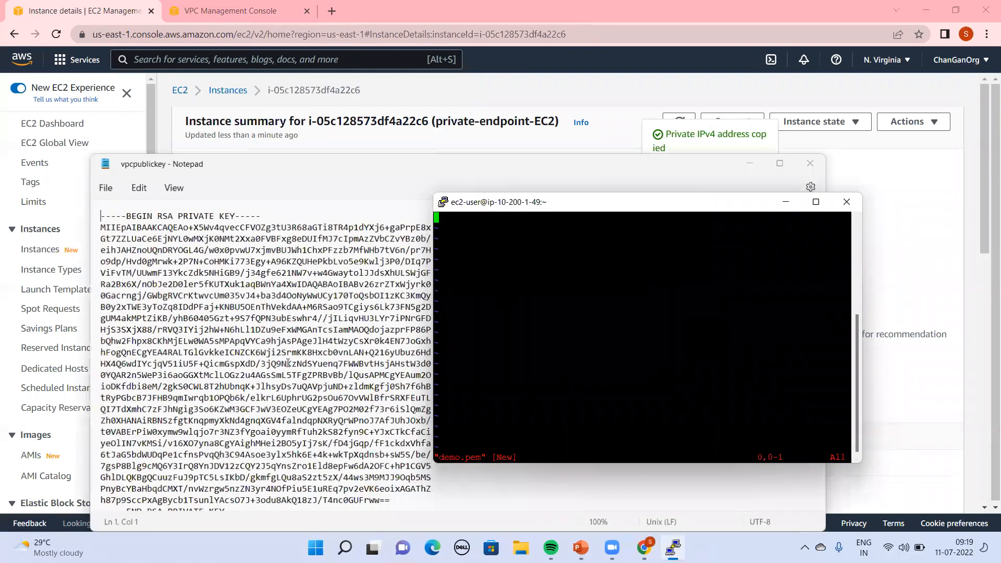
click(288, 363)
key(ctrl+a)
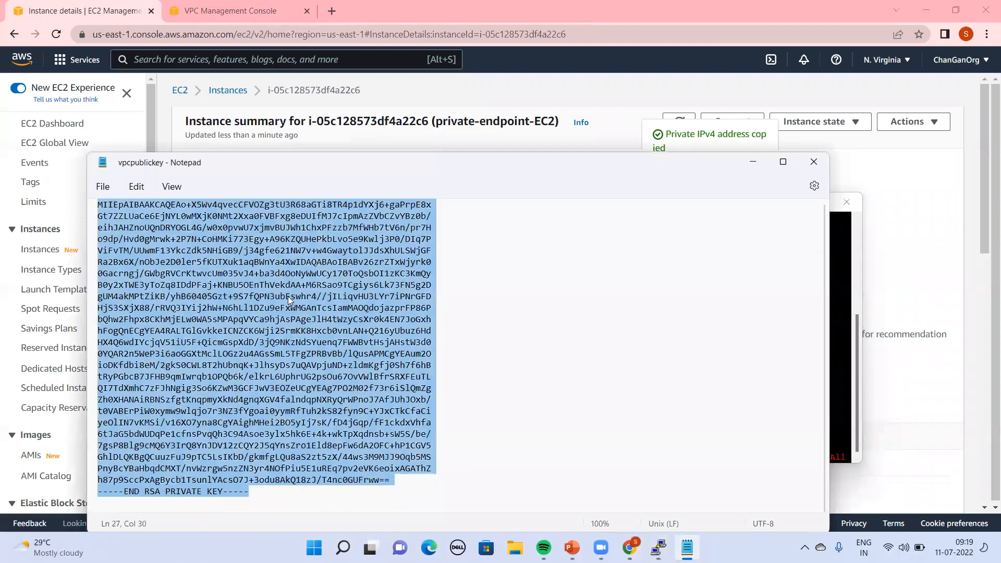
right_click(288, 297)
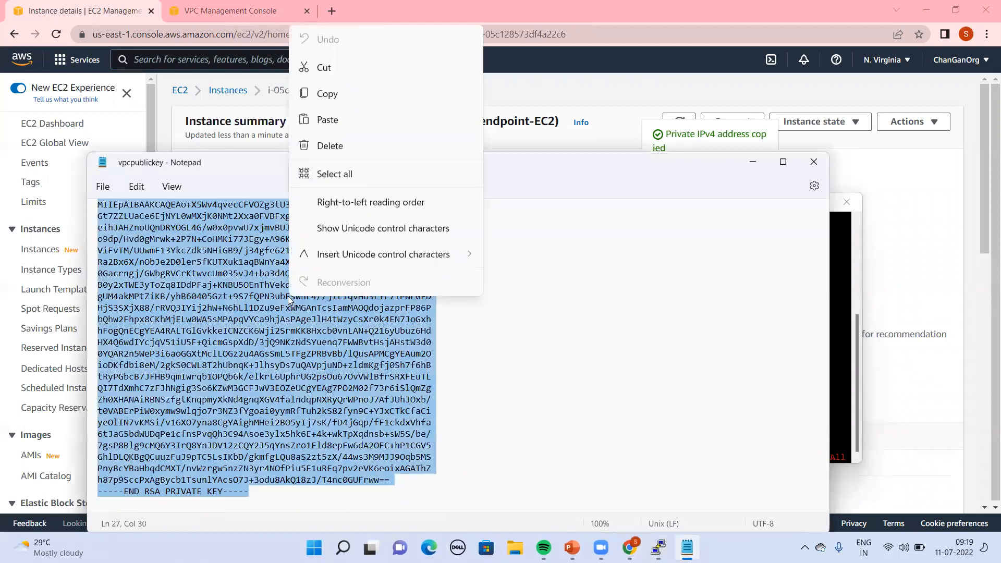
click(344, 94)
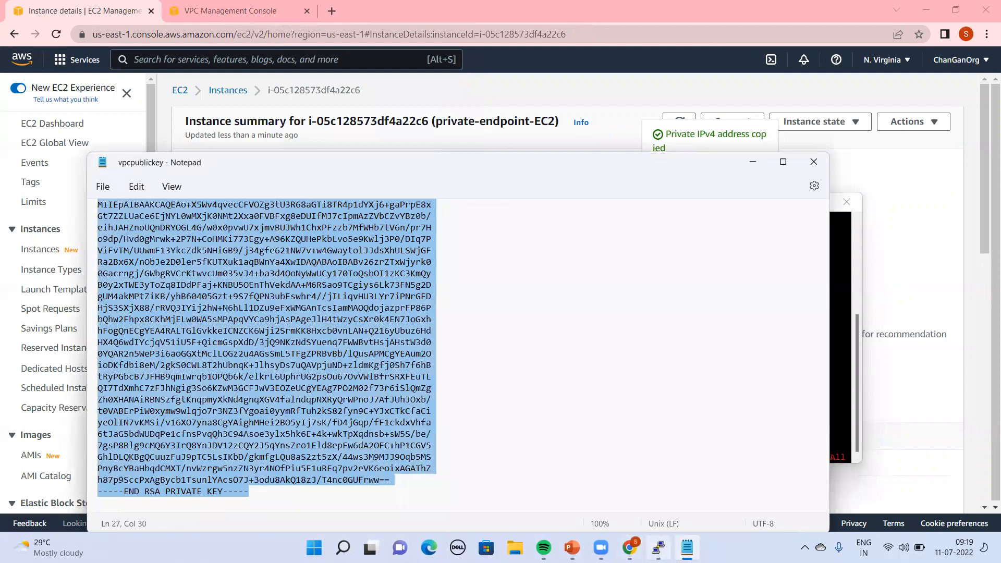
Paste the copied private key into demo.pem in the PuTTY terminal and try to quit vi with :qa
key(alt+Tab)
right_click(584, 280)
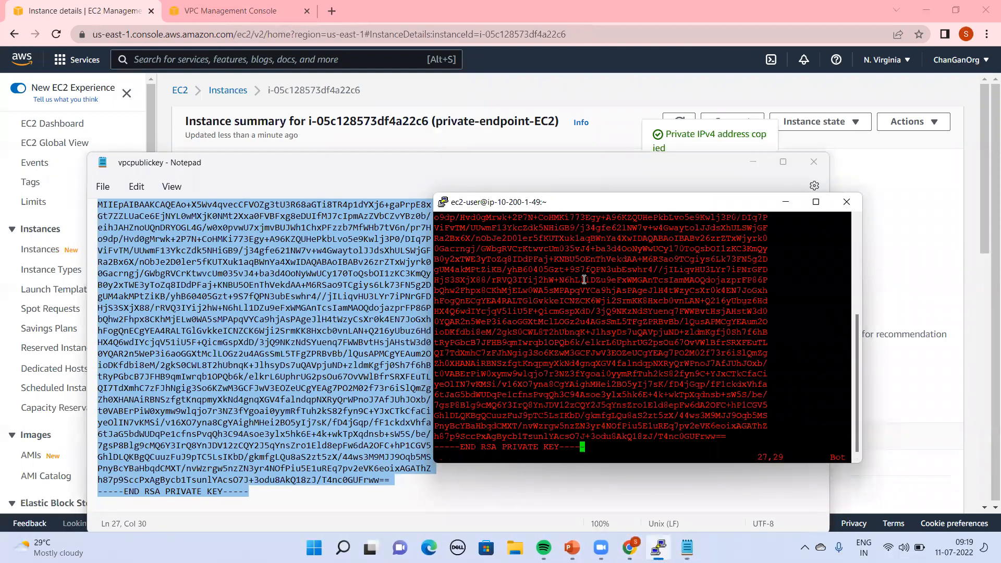
text(:)
text(wq)
key(Return)
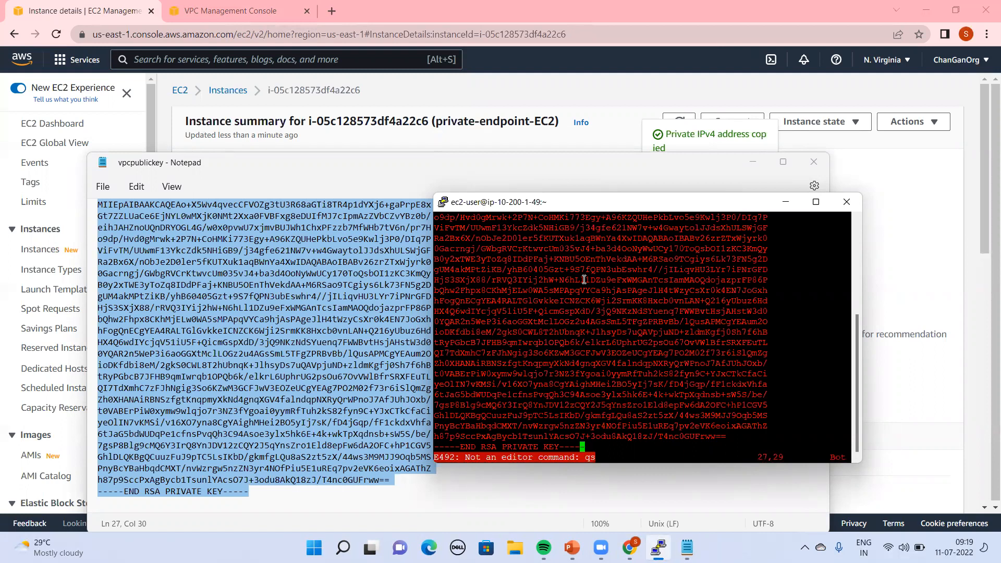
text(:qa)
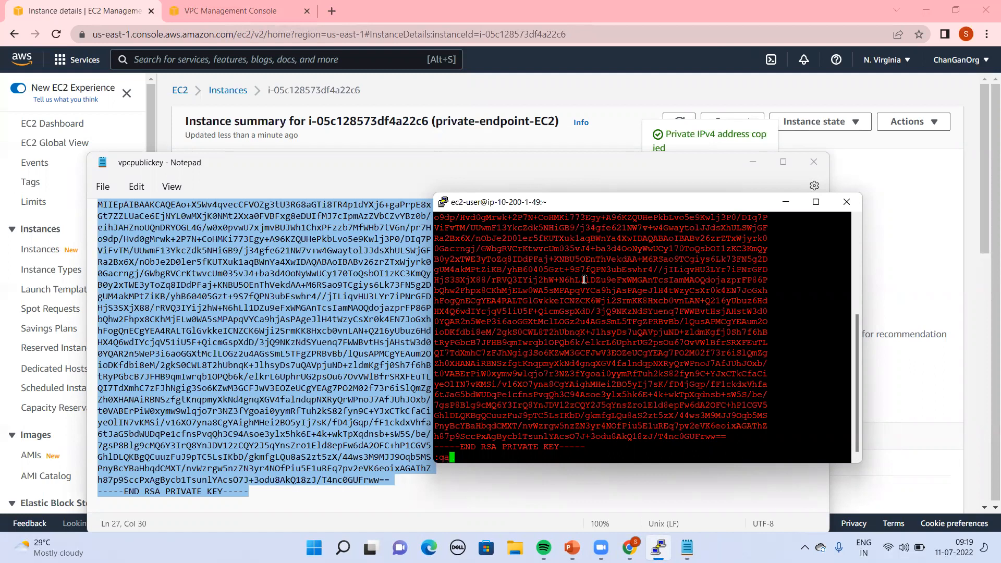
key(Return)
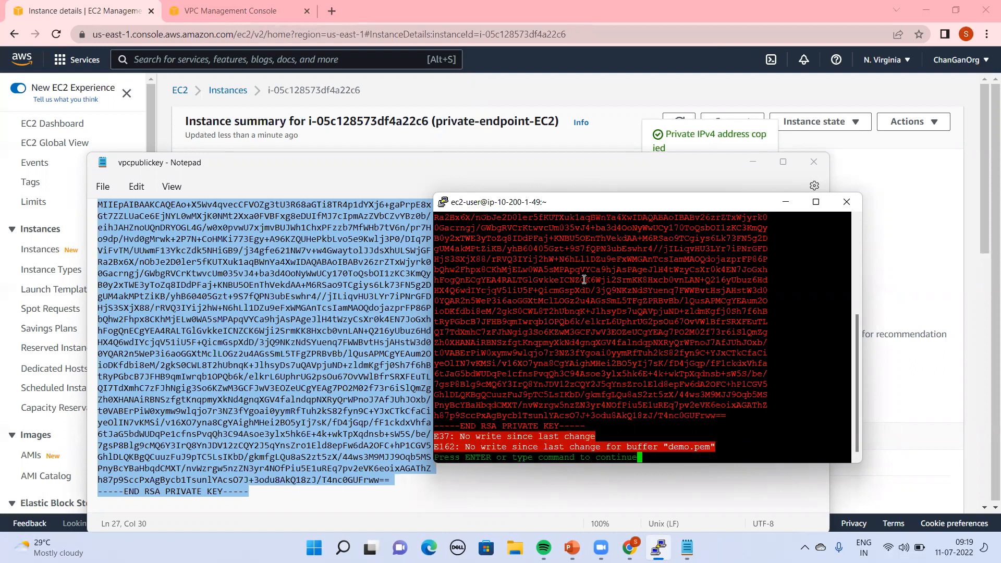
key(Return)
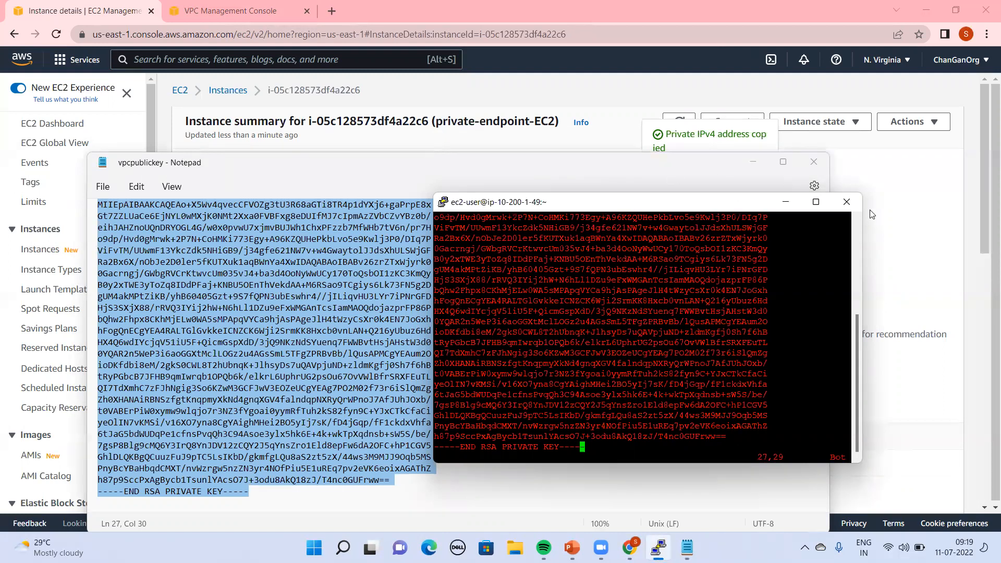
Close the current PuTTY session and open a new one from the saved PublicSubnet session
click(848, 203)
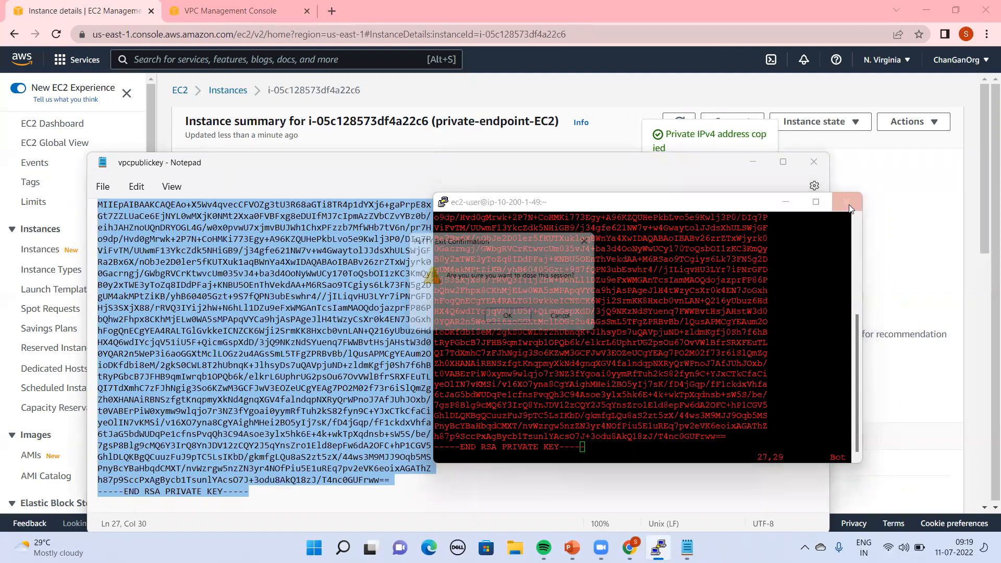
click(510, 321)
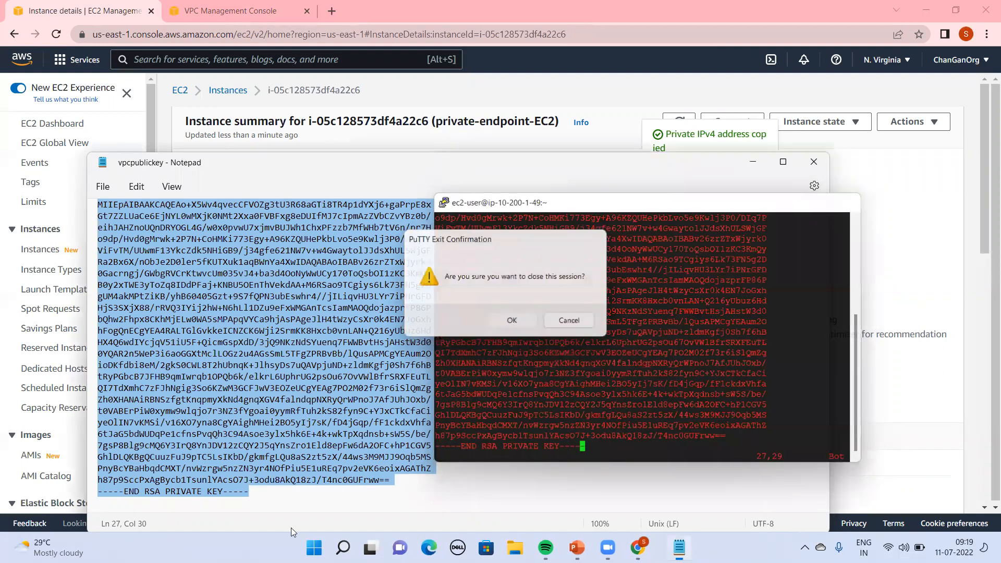
click(358, 547)
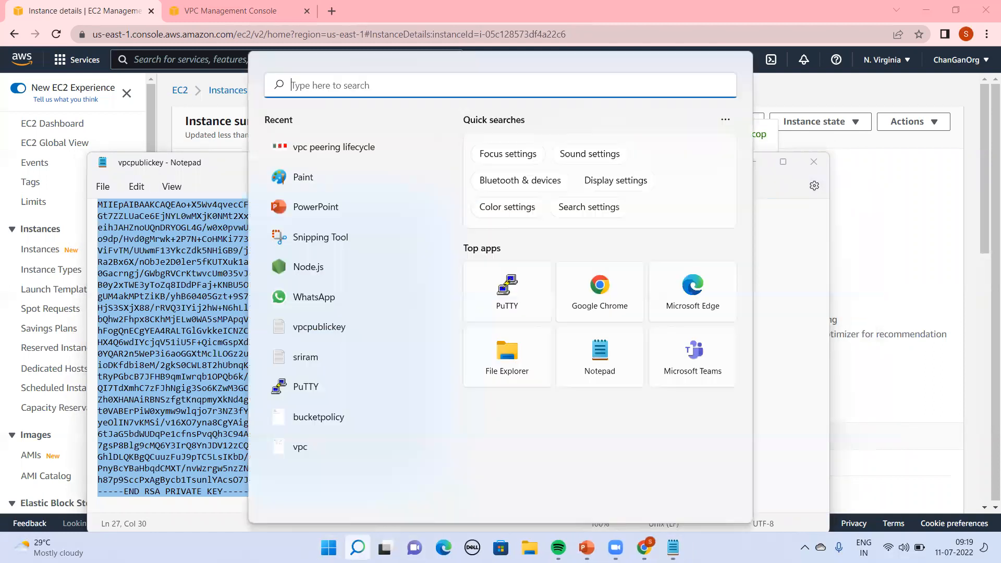
click(531, 293)
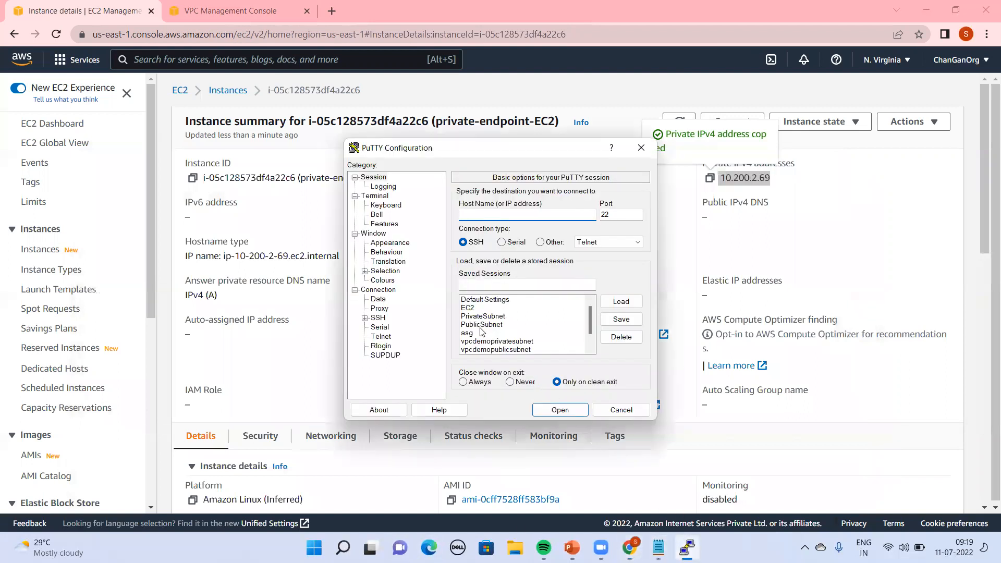
click(483, 325)
click(621, 301)
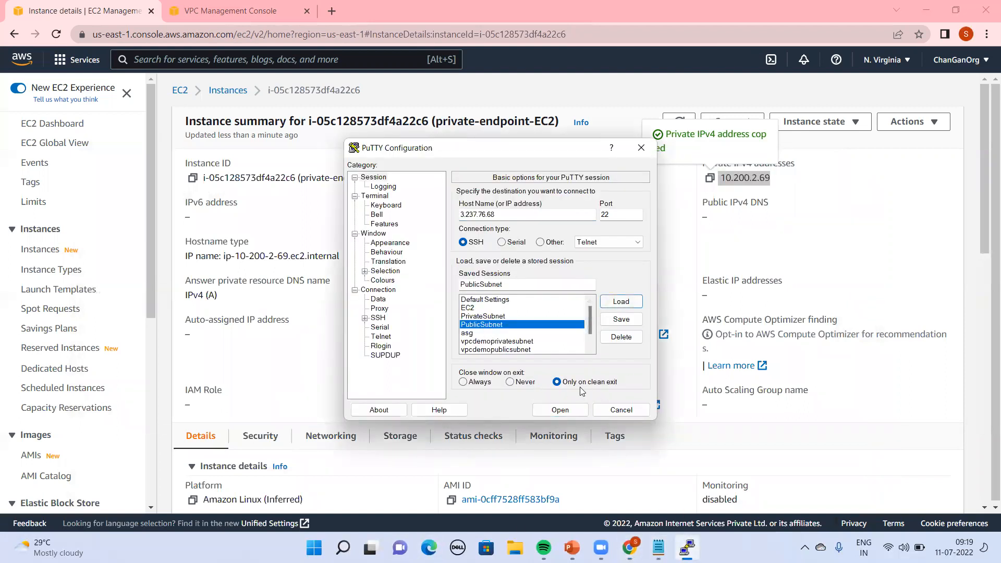
click(561, 409)
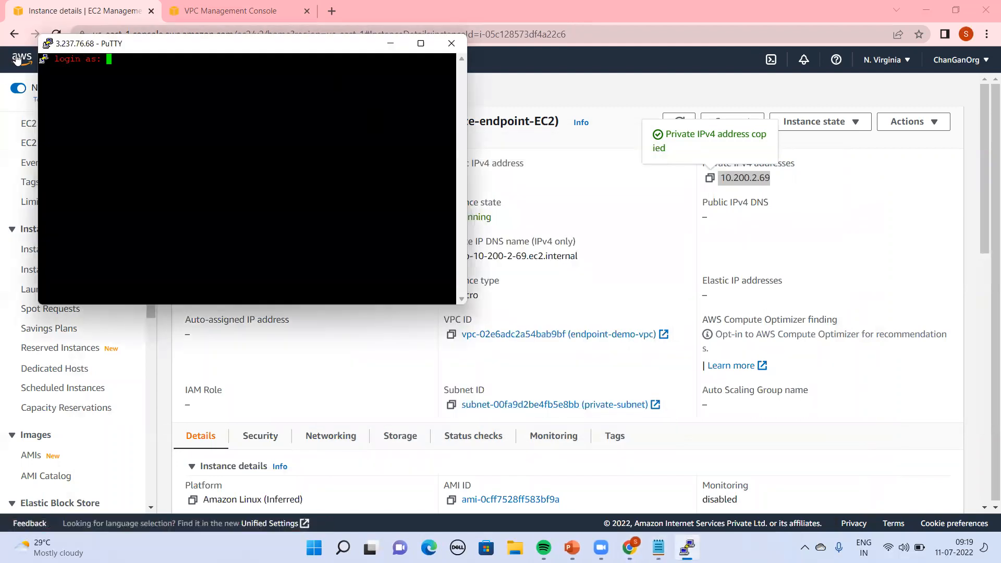
Move the new terminal window towards the middle of the screen and log in as ec2-user
drag(94, 47, 452, 179)
text(ec2-user)
key(Return)
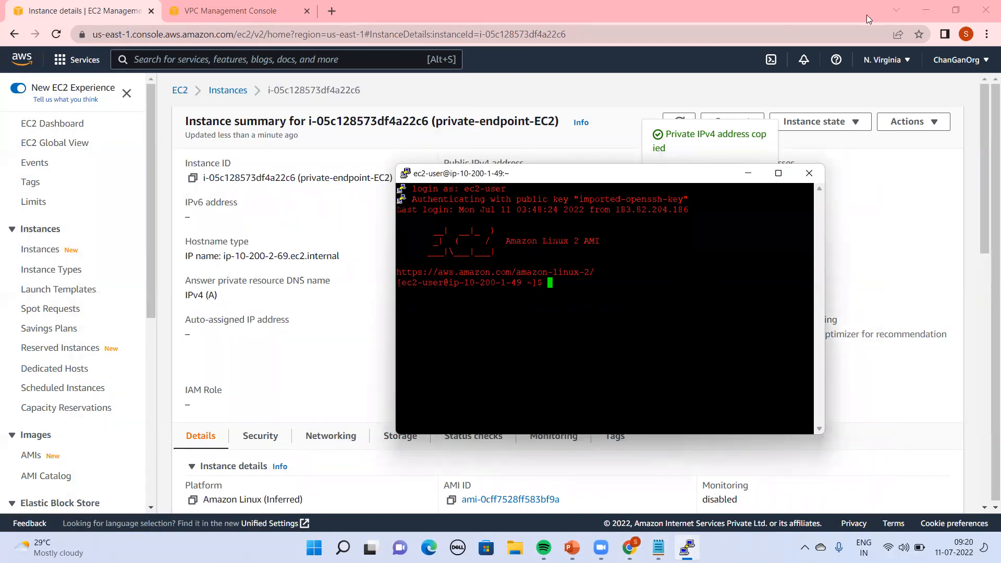
click(913, 196)
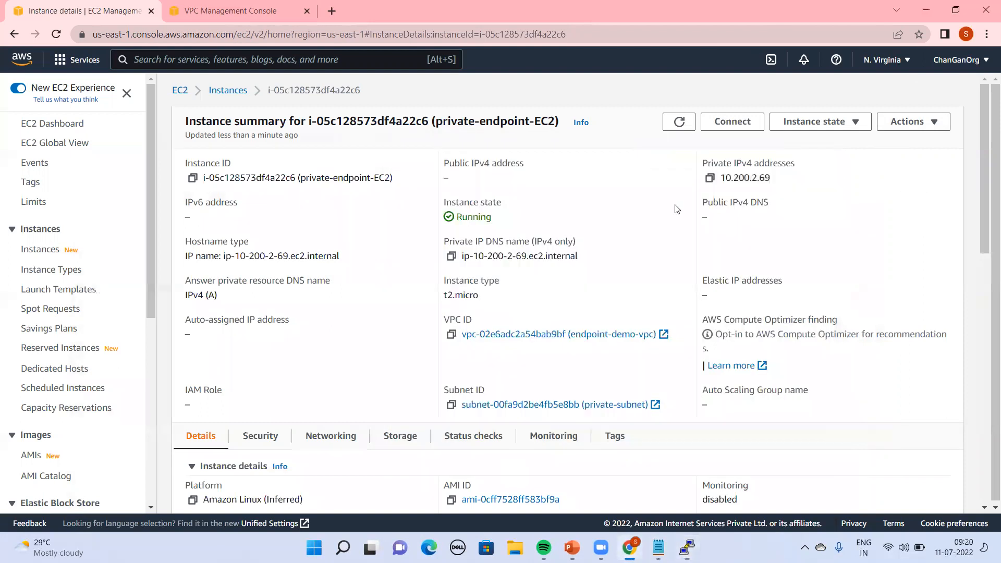
click(713, 178)
key(alt+Tab)
text(ssh ec2@)
key(BackSpace)
text(-iser@)
right_click(708, 313)
key(Return)
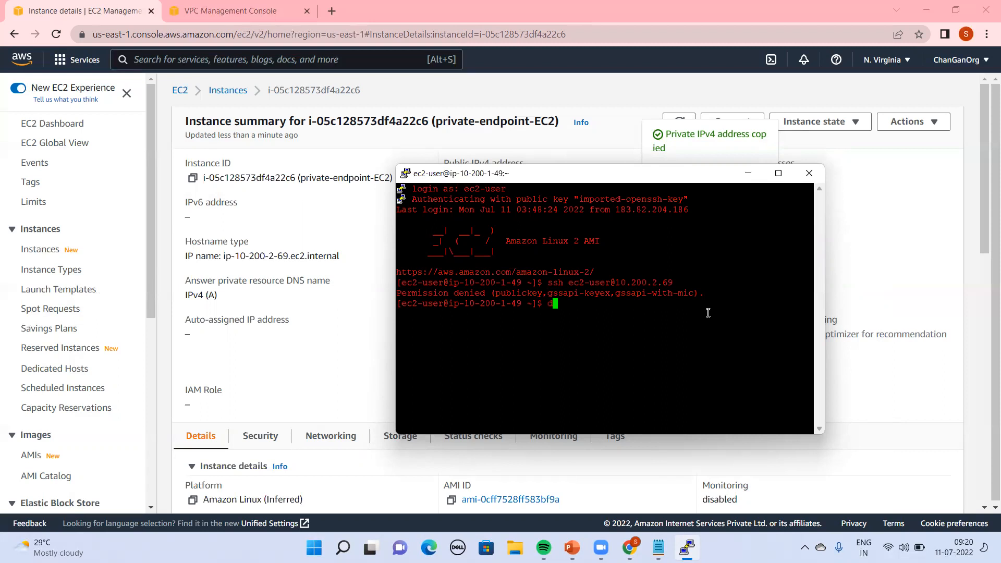
Create demo1.pem in vi on the public instance and paste the private key copied from the vpcpublickey Notepad file
text(vi demo1.pem)
key(Return)
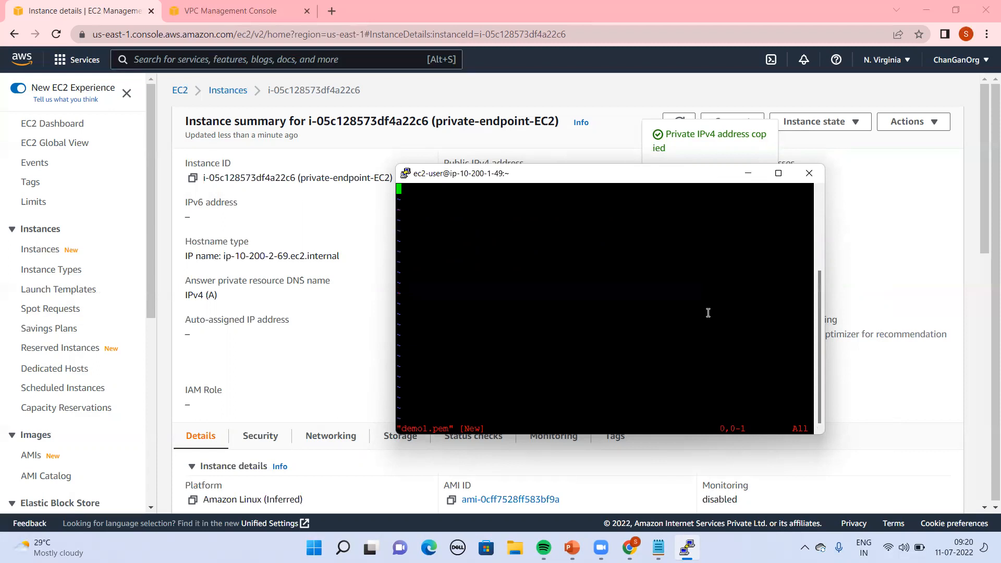
key(alt+Tab)
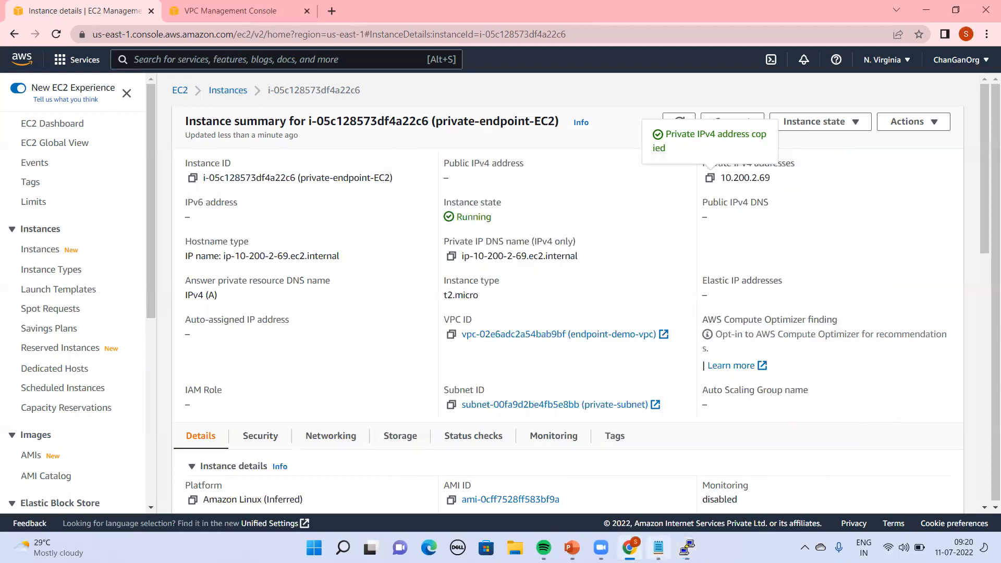
key(alt+Tab)
right_click(218, 267)
click(276, 340)
key(alt+Tab)
key(alt+Tab)
right_click(457, 271)
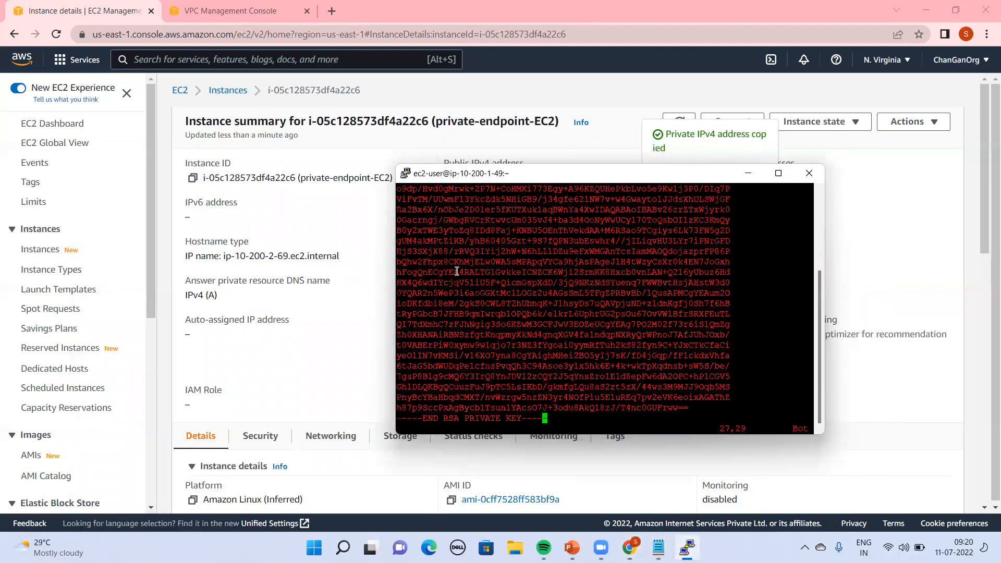
Save demo1.pem and leave vi with :wq
text(:qa)
key(Return)
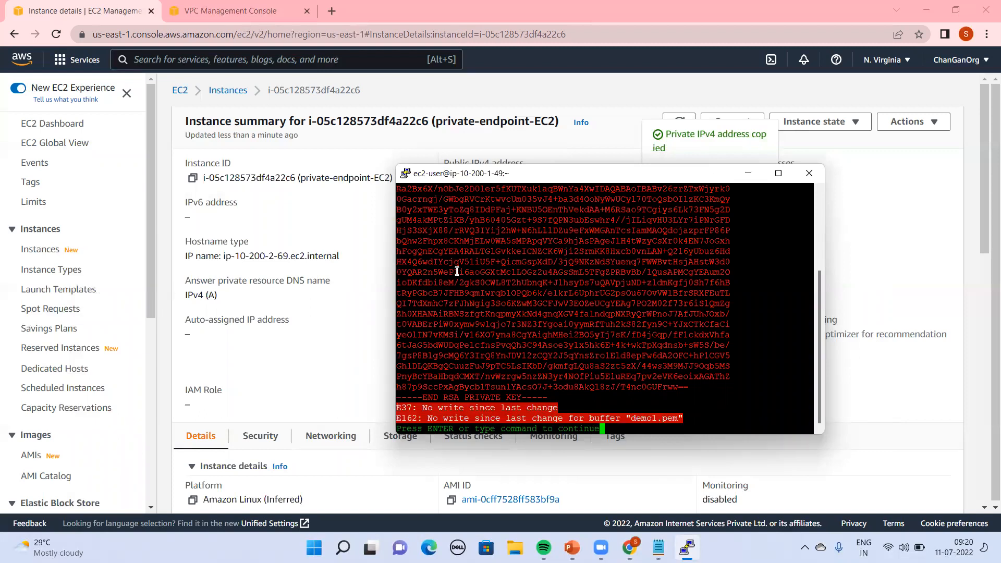
key(Return)
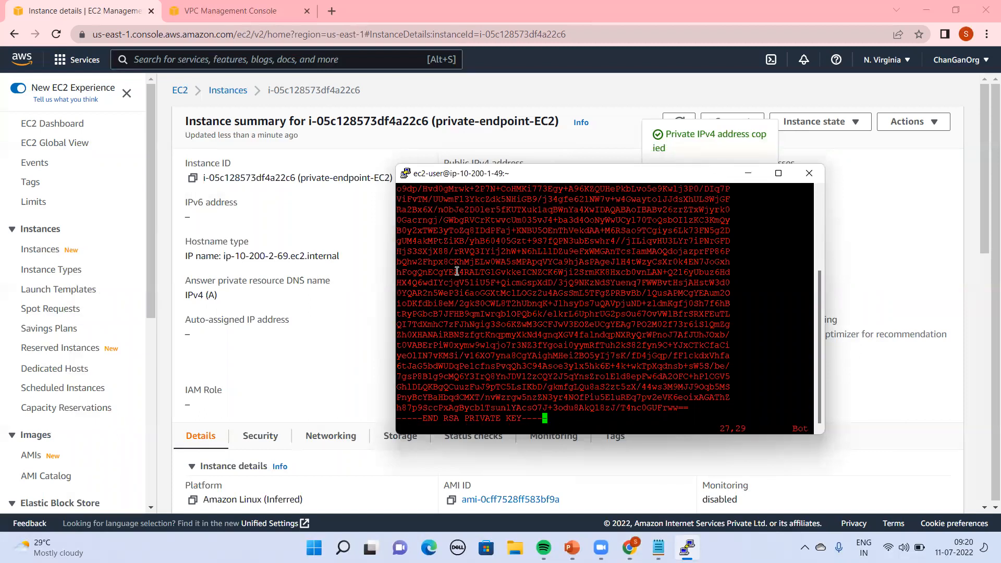
text(:wq)
key(Return)
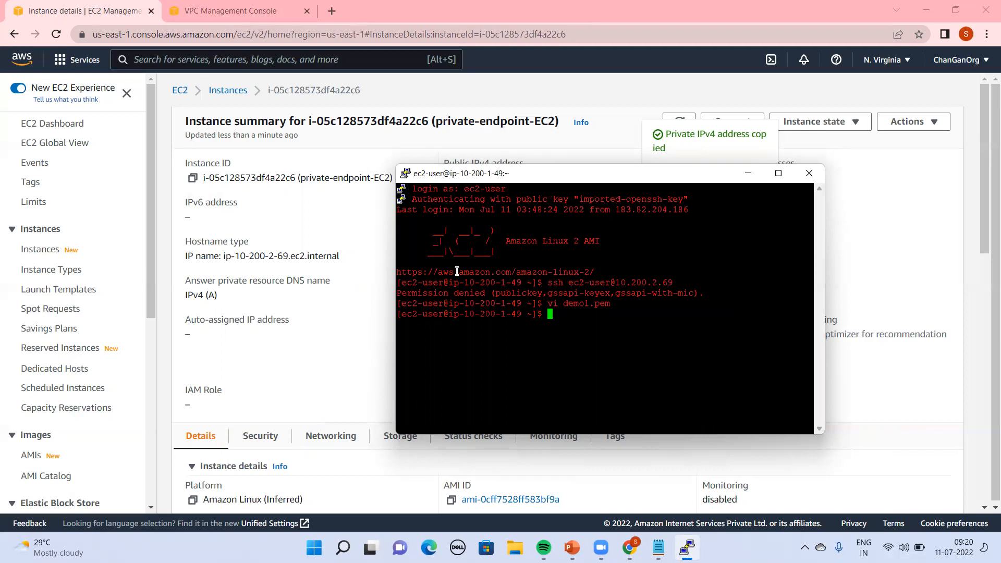
Make the key file readable only by its owner with chmod 400 demo1.pem
text(chmod 400 demop1.)
key(BackSpace)
key(BackSpace)
key(BackSpace)
text(1.pem)
key(Return)
text(ssh -)
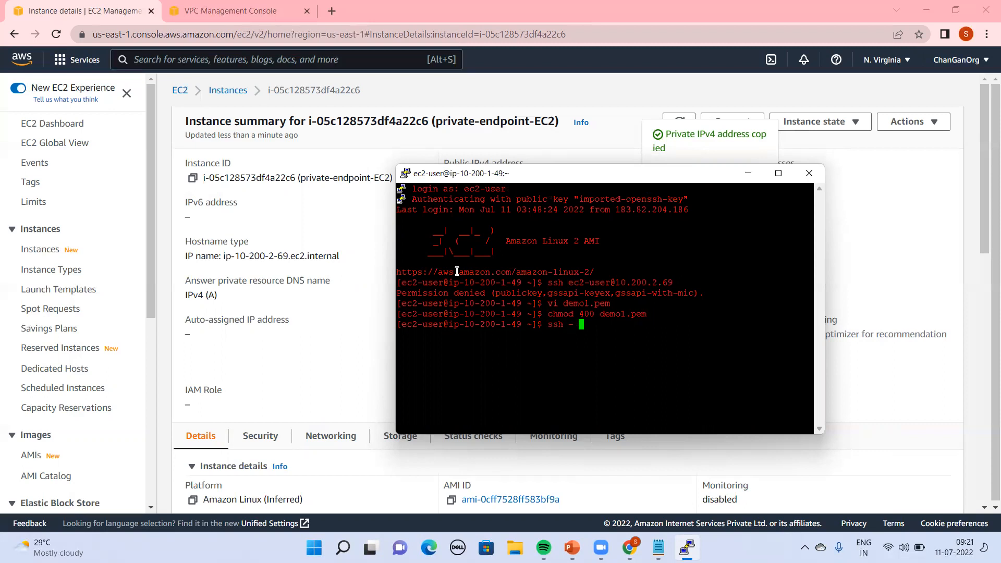
key(BackSpace)
key(BackSpace)
key(BackSpace)
text(-i )
text(de)
text(mo1.pem )
text(e)
text(e)
text(2-user)
text(@)
text(10.)
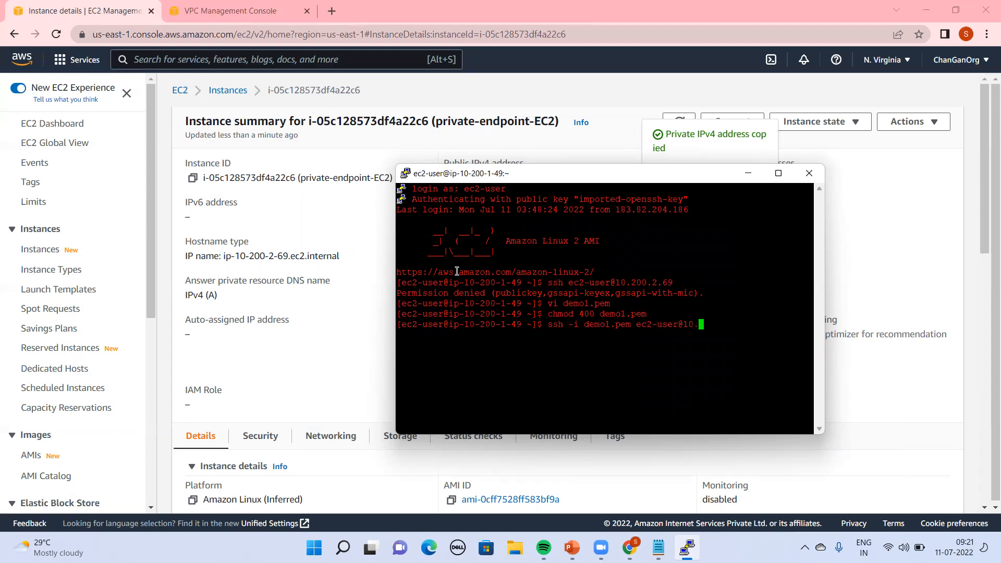
text(200.2.69)
key(Return)
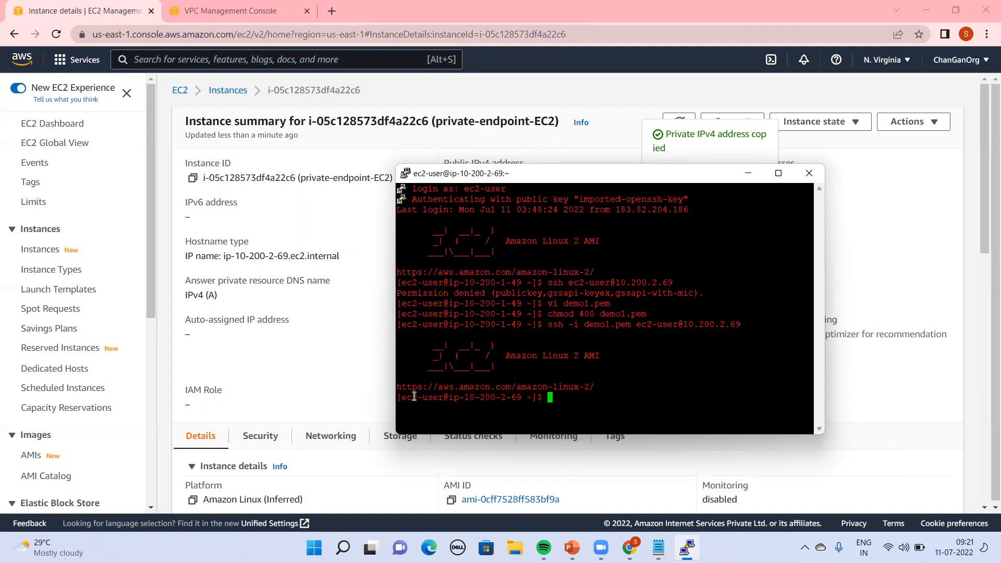
Run aws s3 ls on the private instance to try listing the S3 buckets
drag(403, 398, 537, 394)
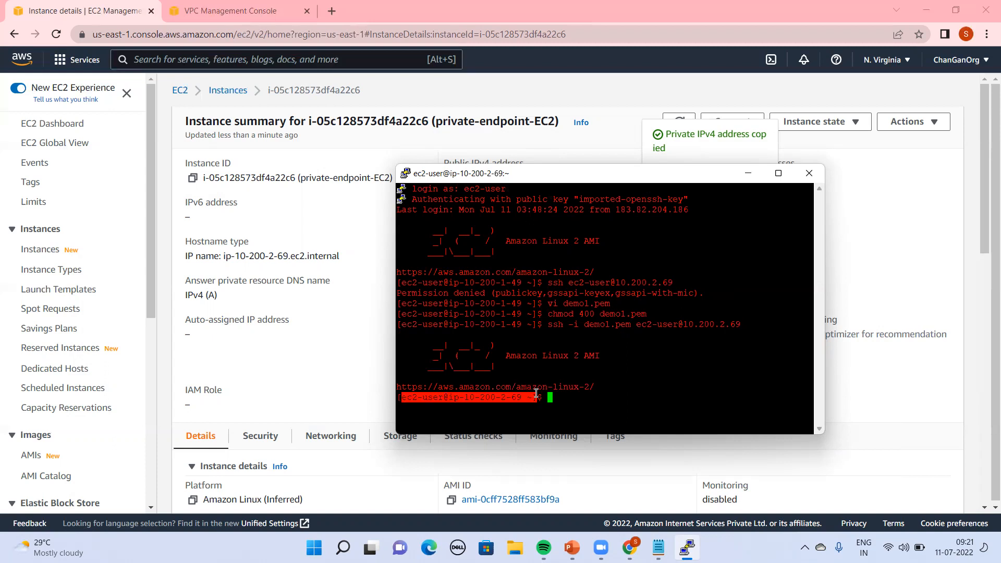
click(581, 400)
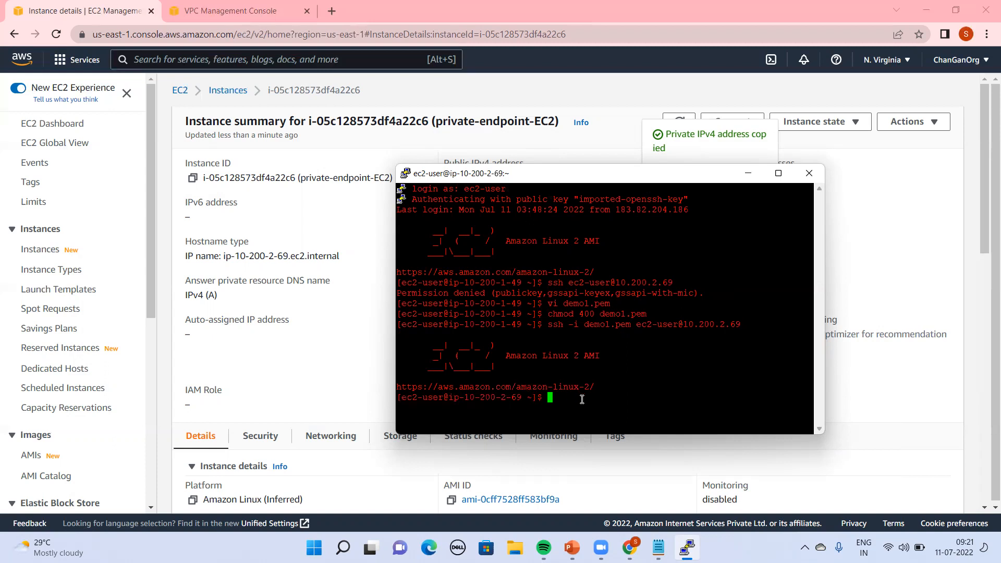
text(aws s3 ls)
key(Return)
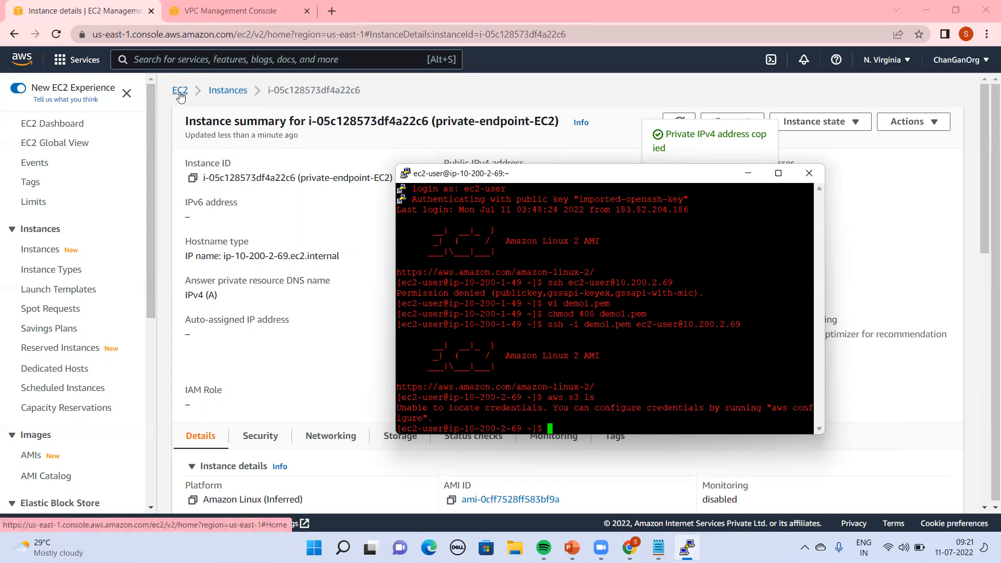
Switch to the browser, find the S3 service in the AWS console, and start creating a bucket
text(s)
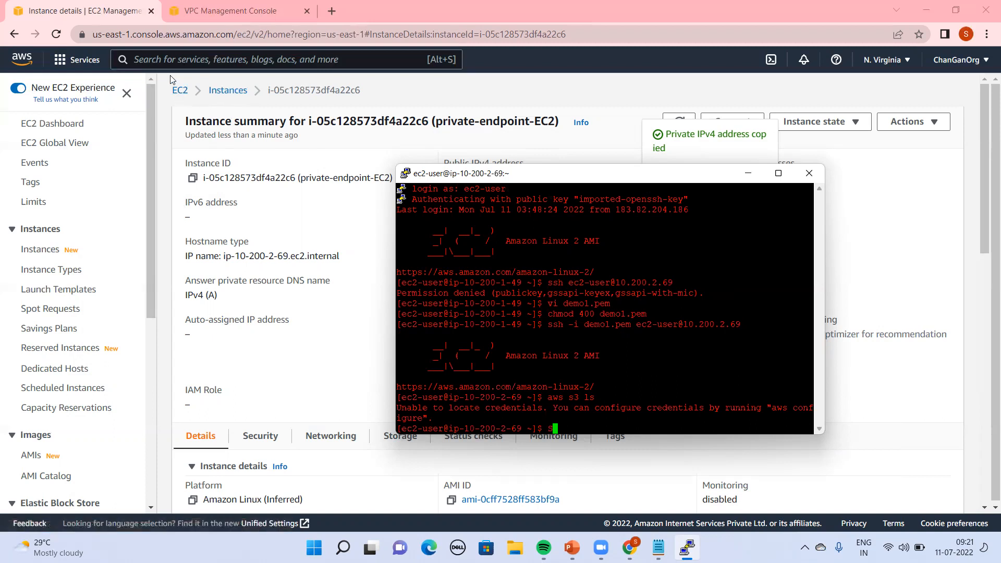
key(BackSpace)
key(alt+Tab)
key(alt+s)
text(S#)
key(BackSpace)
text(3)
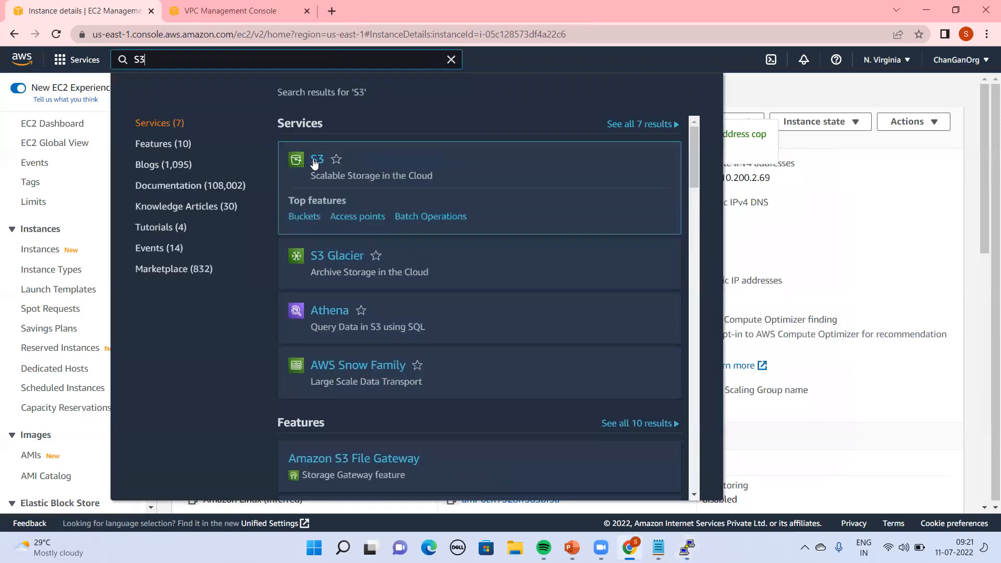
click(320, 159)
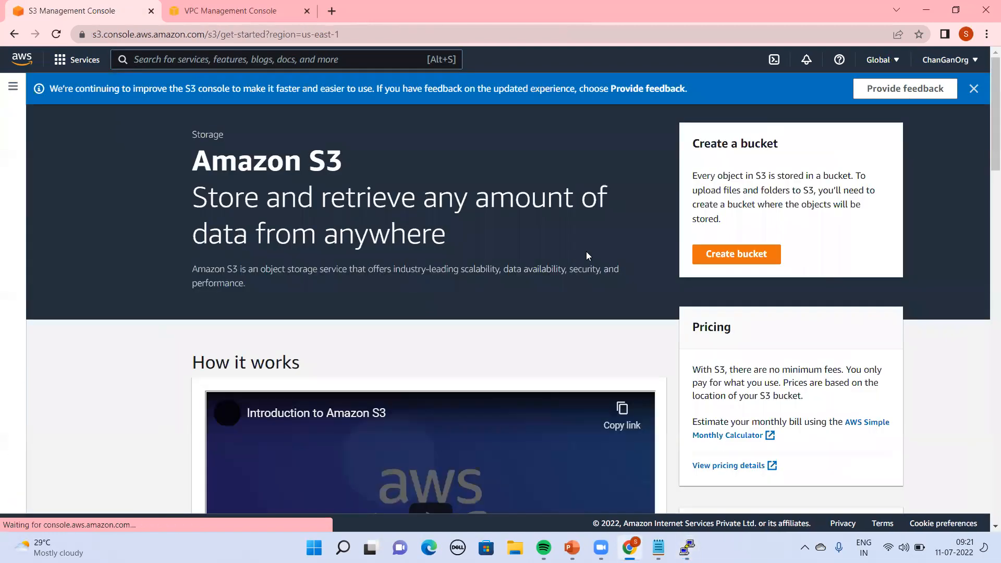
click(737, 255)
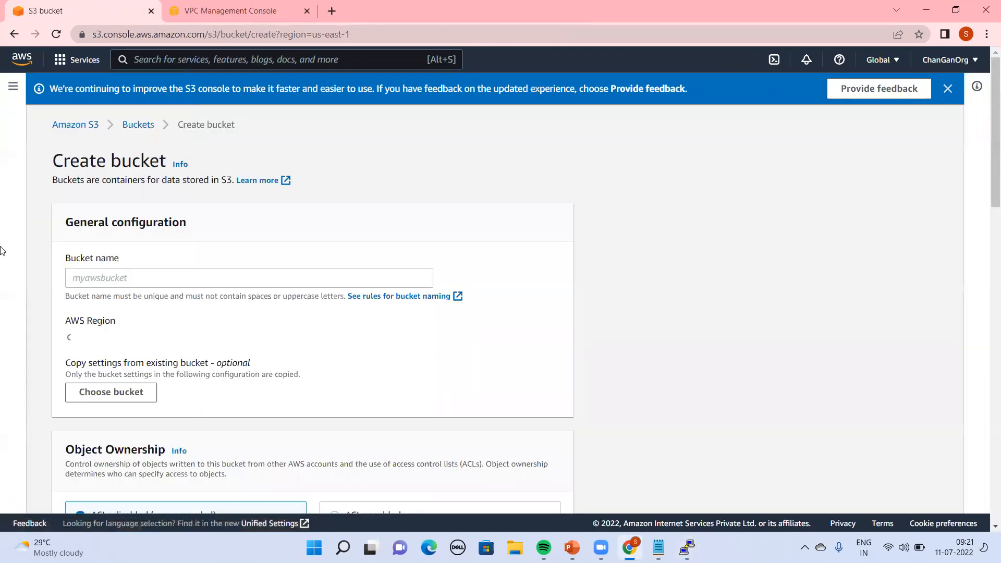
click(152, 278)
text(endpoint-dem)
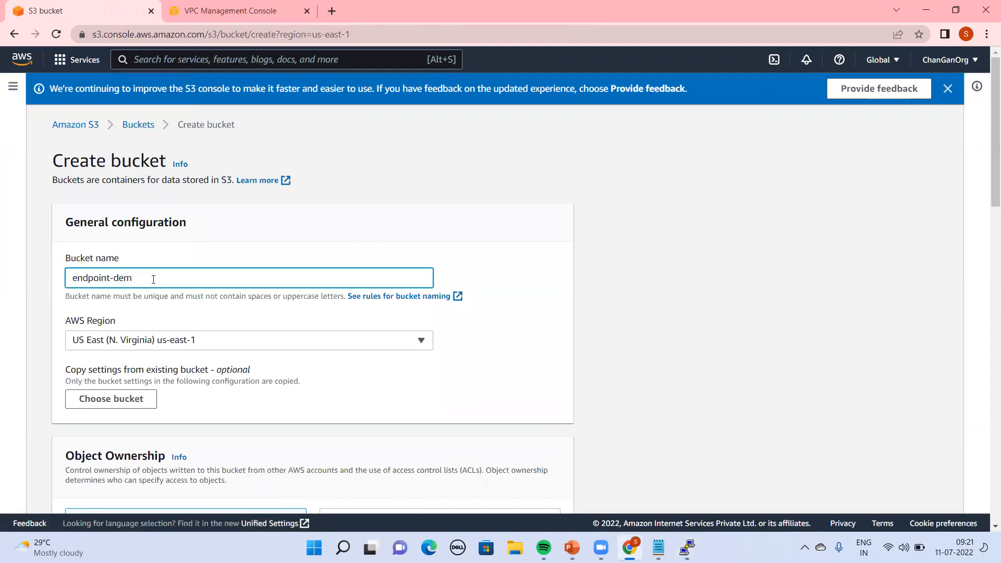
key(BackSpace)
key(BackSpace)
key(BackSpace)
key(BackSpace)
key(BackSpace)
key(BackSpace)
key(BackSpace)
key(BackSpace)
key(BackSpace)
key(BackSpace)
Search Windows for vpc and open the vpc Word document, minimizing the vpcpublickey Notepad window
click(349, 547)
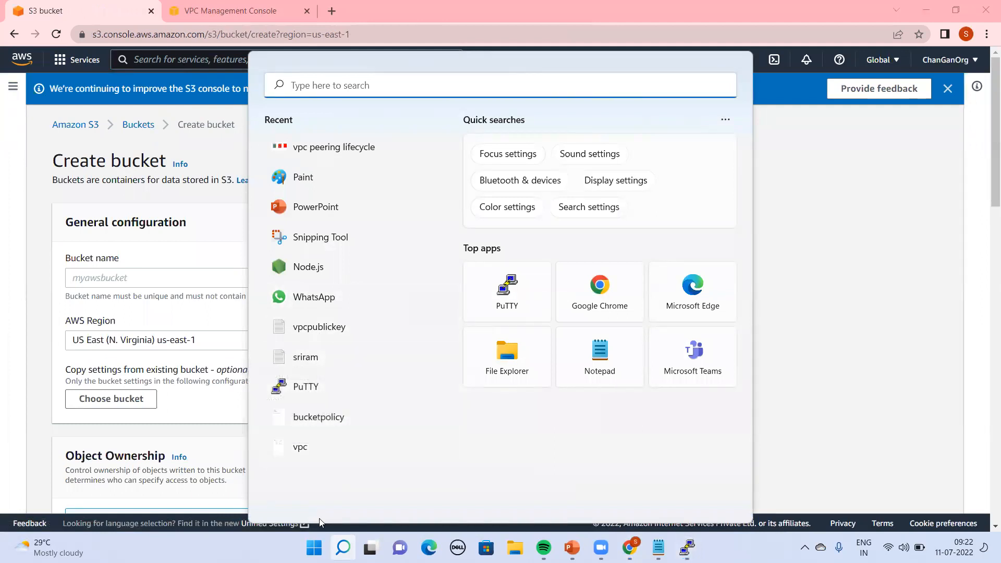
text(vpc)
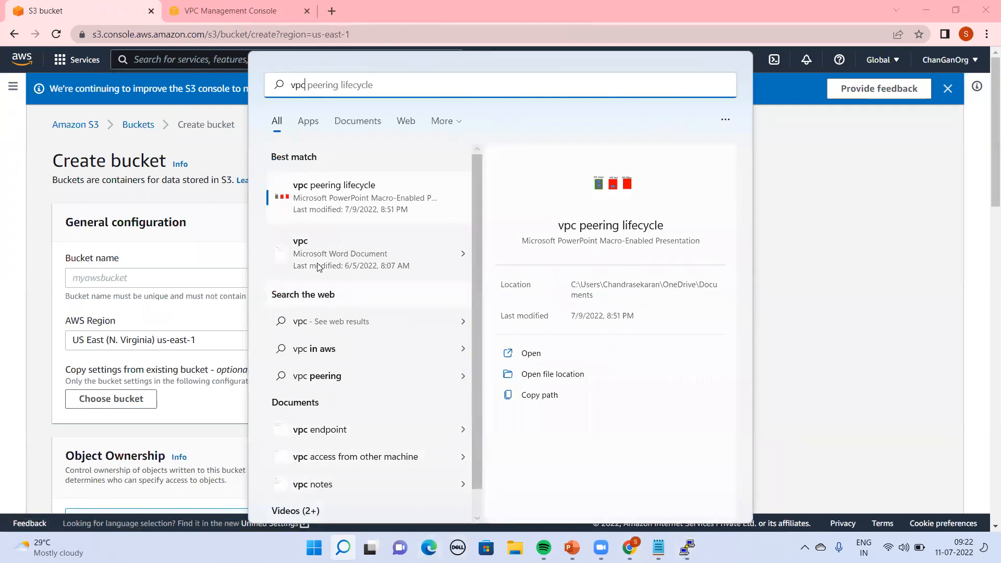
click(306, 246)
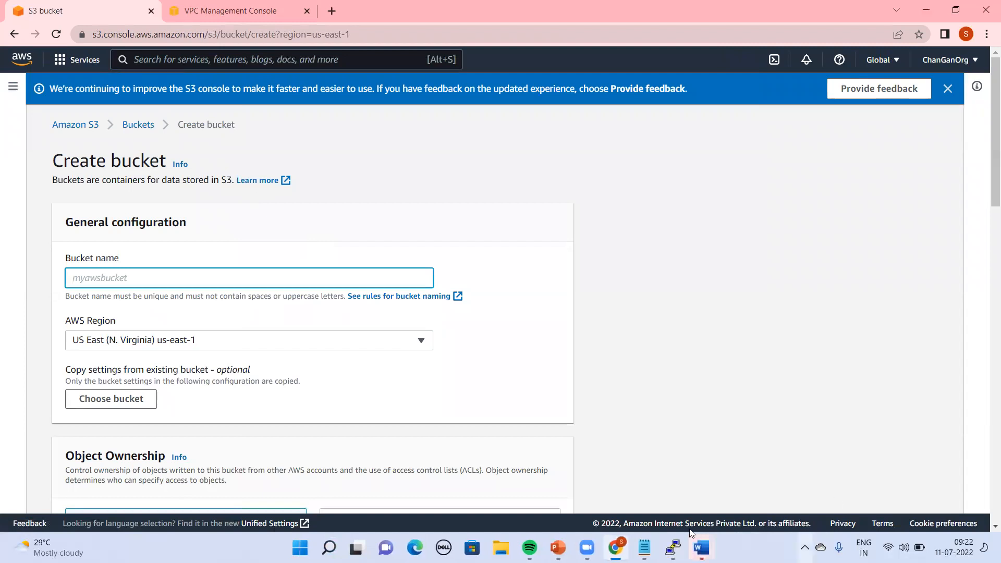
click(644, 547)
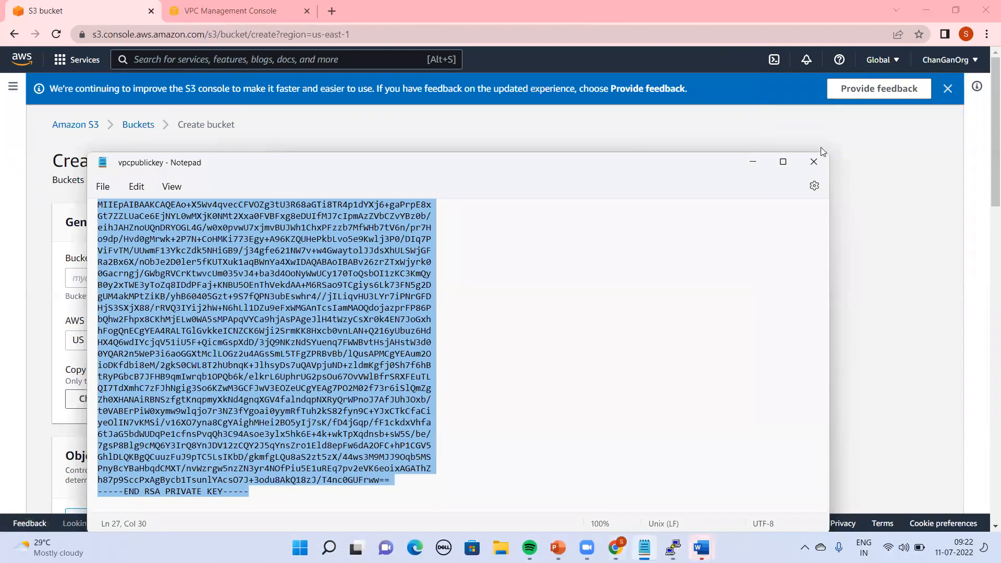
click(753, 161)
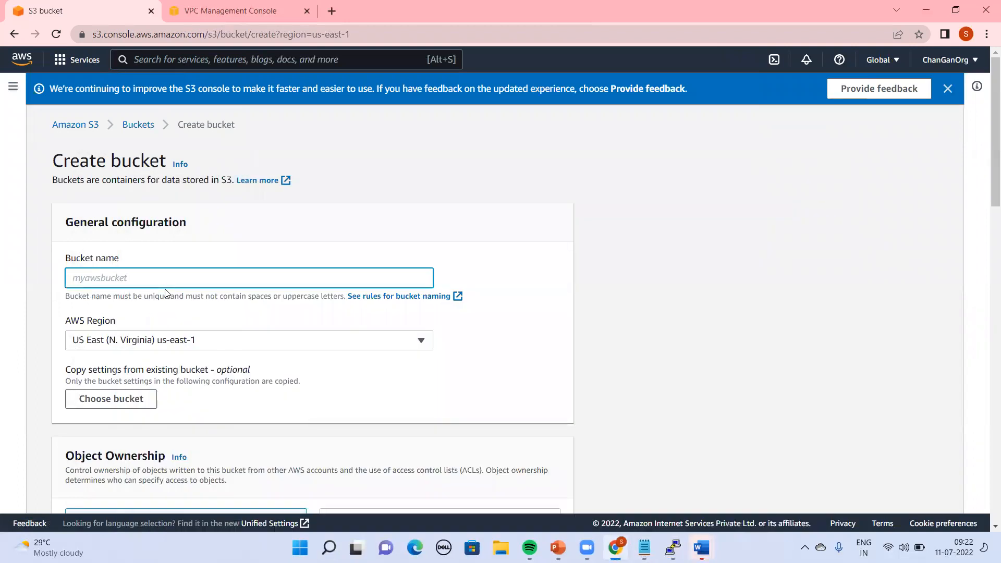
Create an S3 bucket named s3bucketendpointdemo with Block all public access turned off and the public access warning acknowledged
text(s3-bucketendpointdemo)
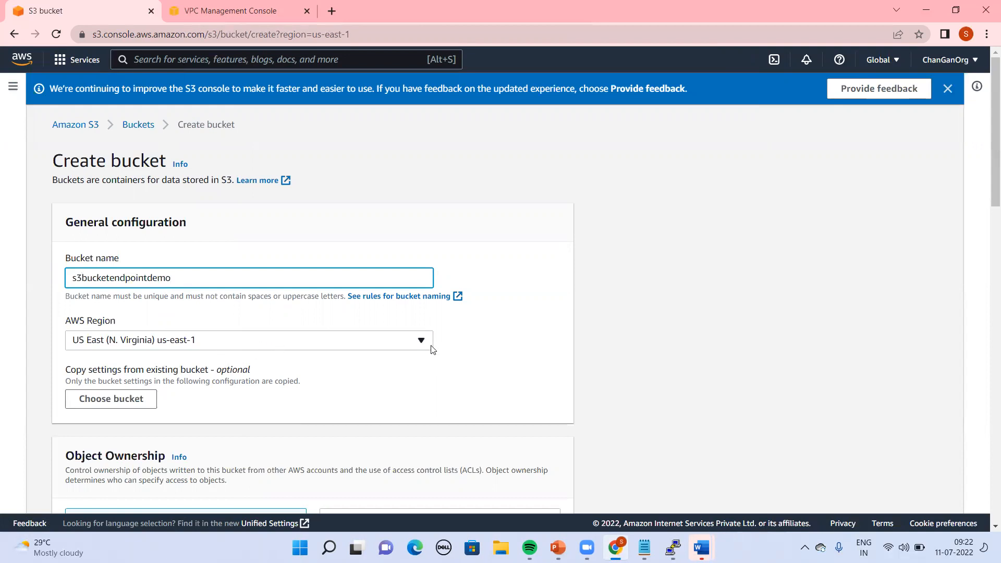
scroll(987, 192, down, 10)
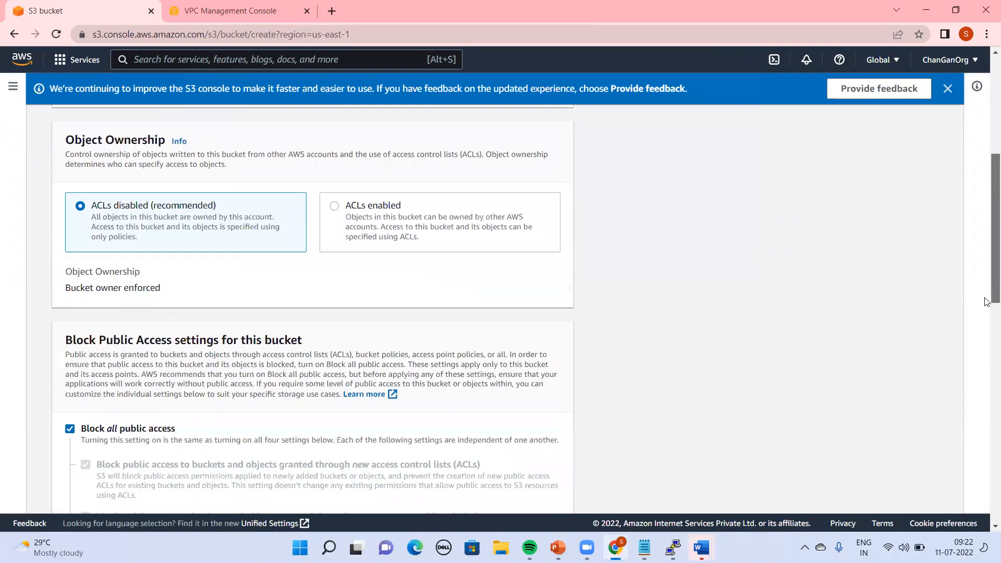
scroll(134, 157, down, 3)
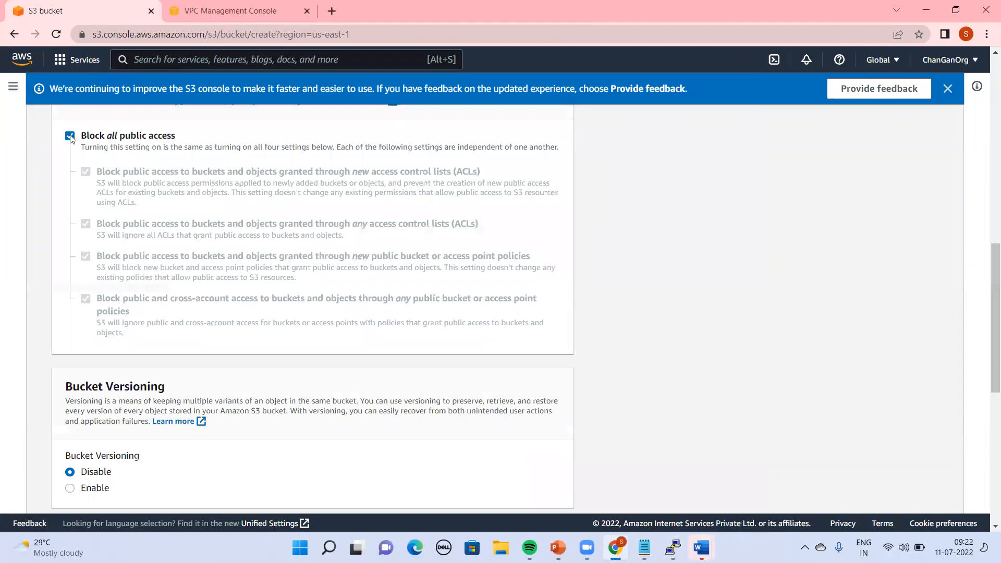
click(69, 136)
scroll(880, 284, down, 3)
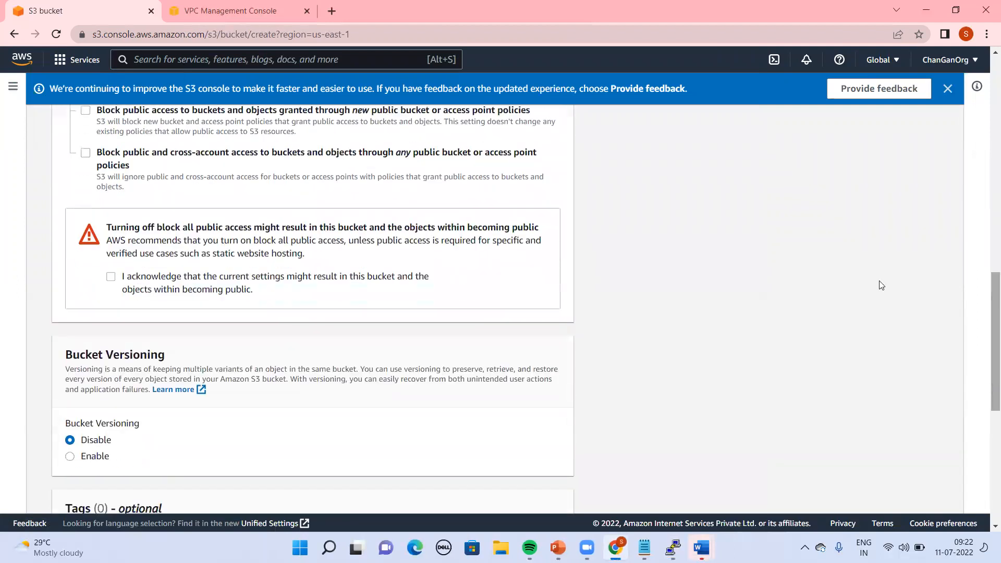
click(111, 277)
scroll(988, 399, down, 6)
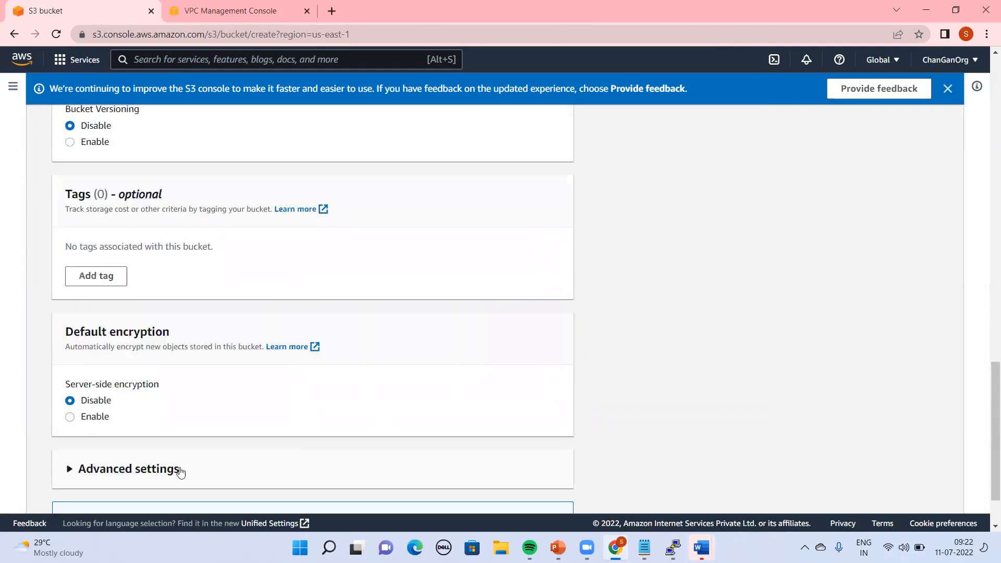
scroll(985, 389, down, 2)
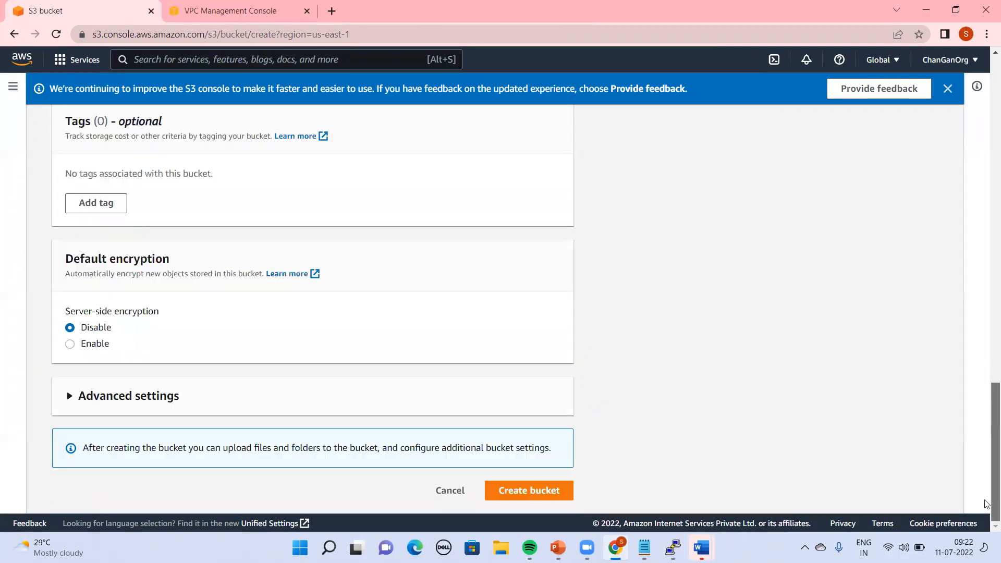
click(521, 496)
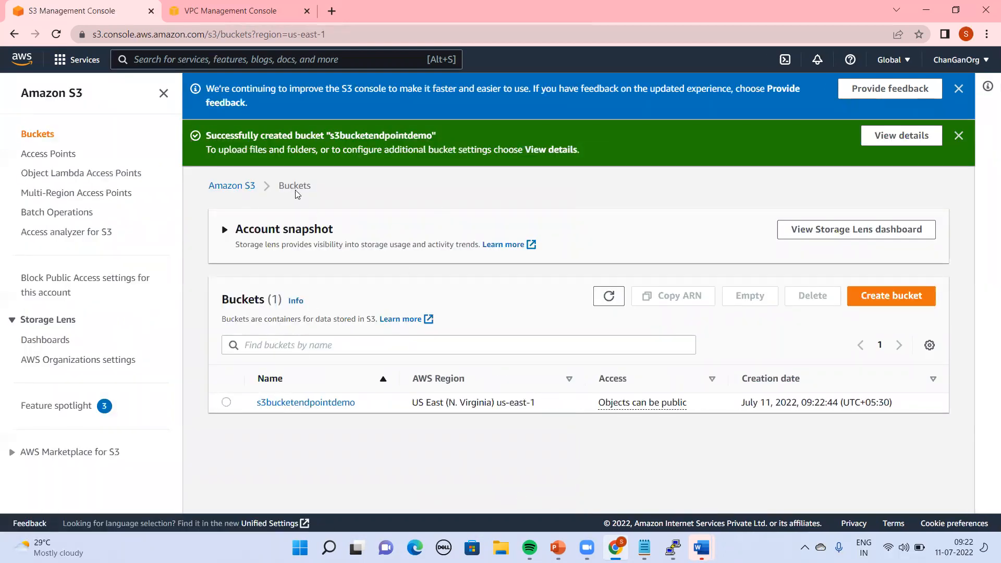
Upload index.html and the JPG image from the Documents website folder to the s3bucketendpointdemo bucket
click(301, 403)
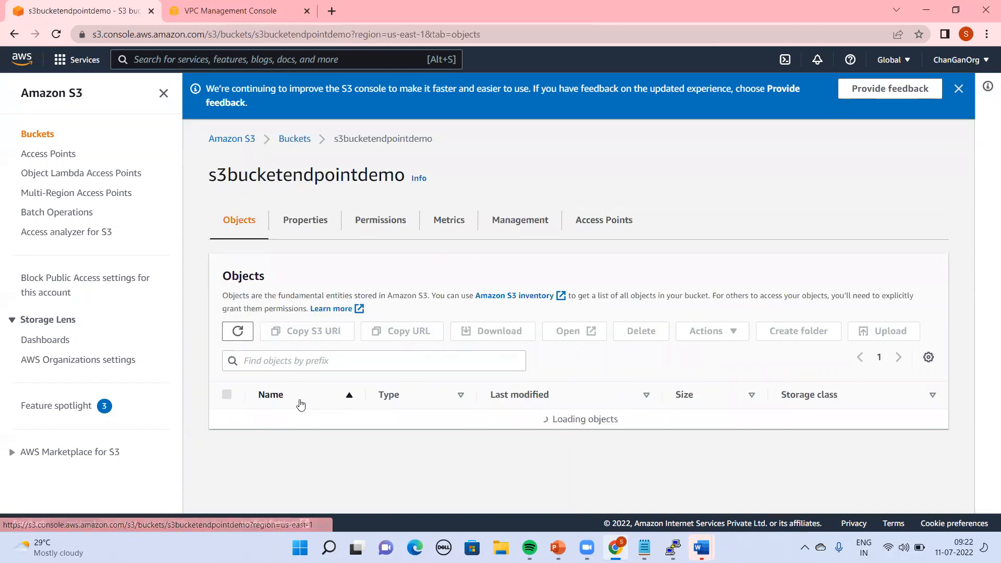
click(887, 331)
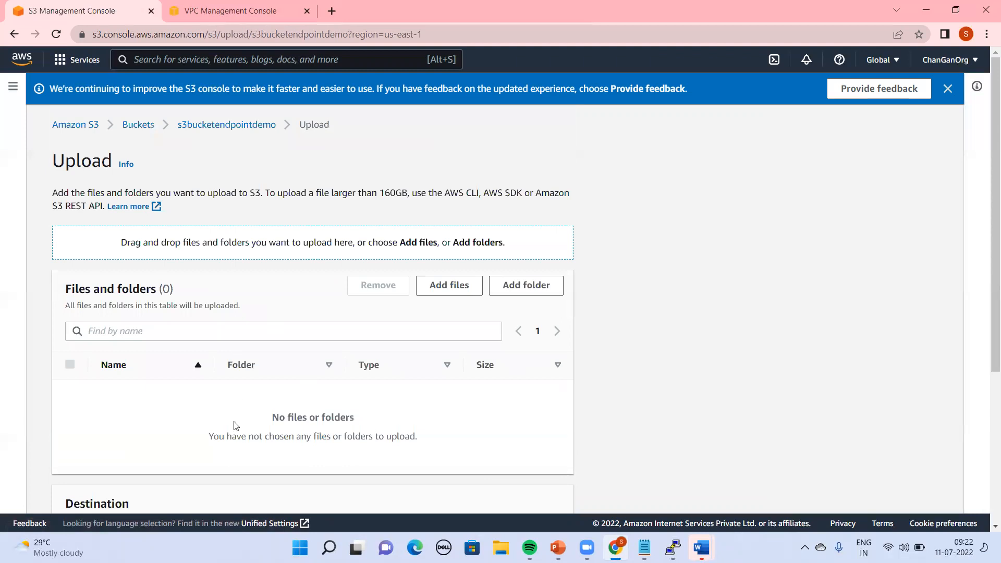
click(501, 547)
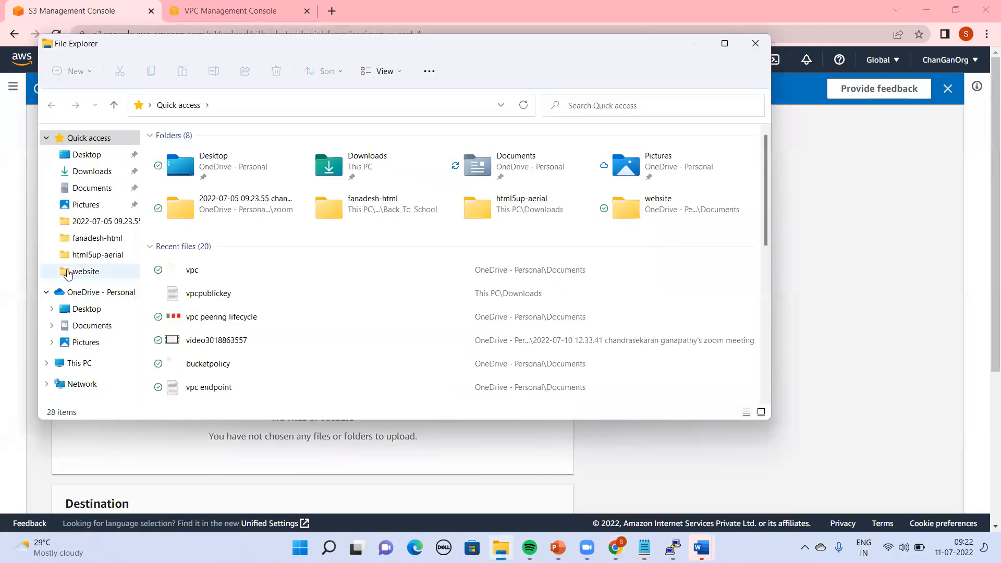
click(68, 272)
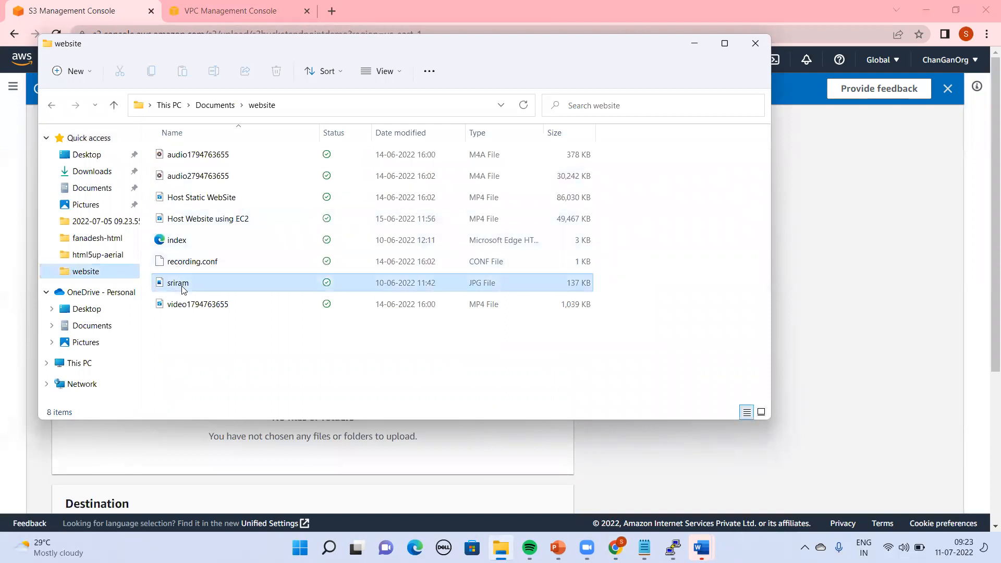
click(235, 288)
ctrl+click(172, 243)
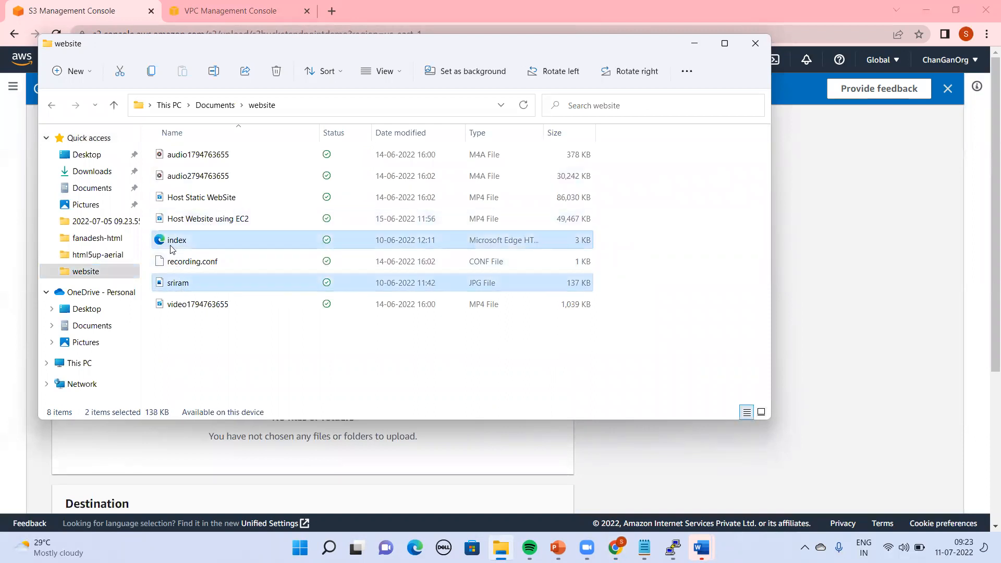
drag(412, 283, 887, 391)
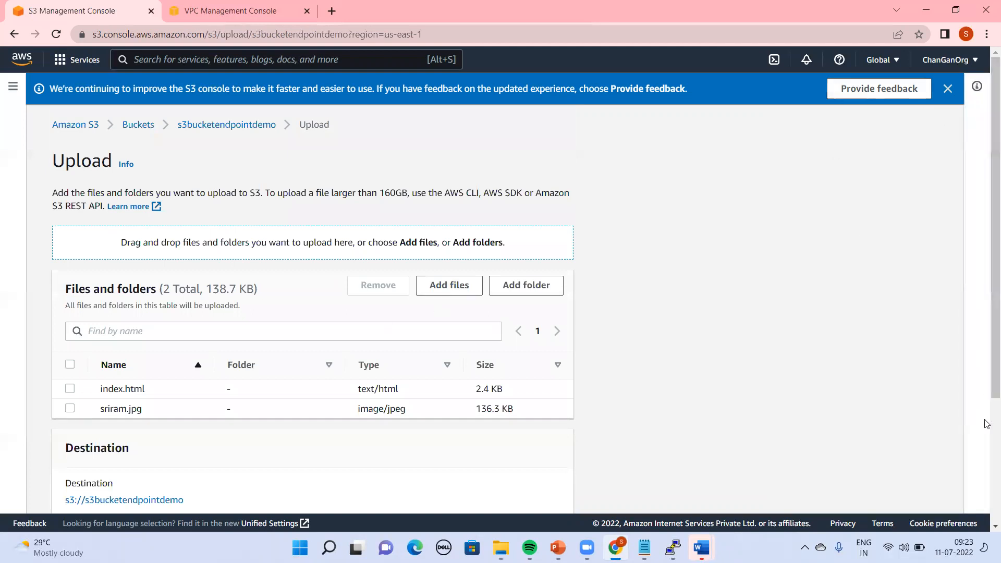
scroll(987, 424, down, 3)
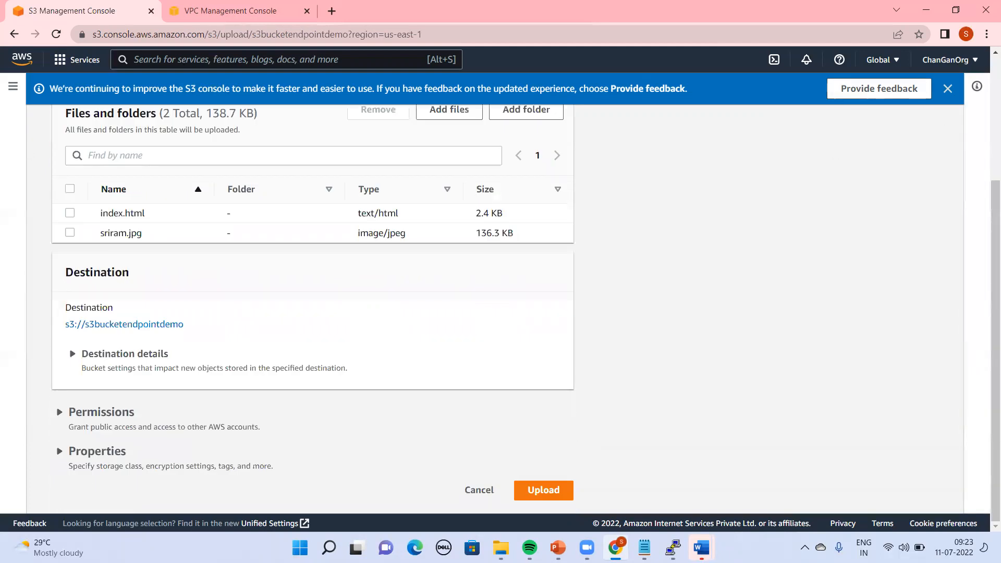
click(536, 490)
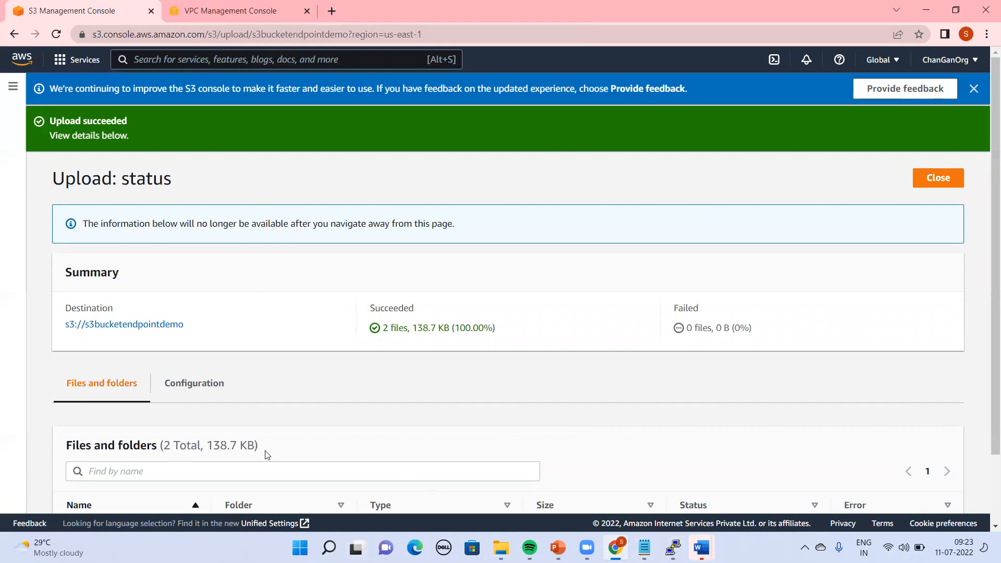
Switch to the PuTTY session on the private EC2 instance and list the S3 buckets with aws s3 ls
click(673, 548)
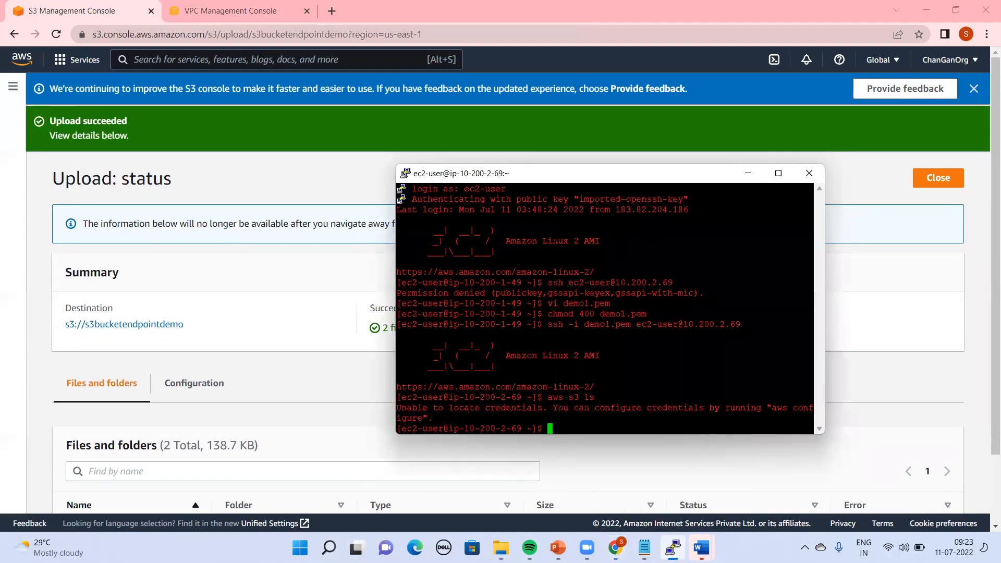
text(aws s3 ls)
key(Return)
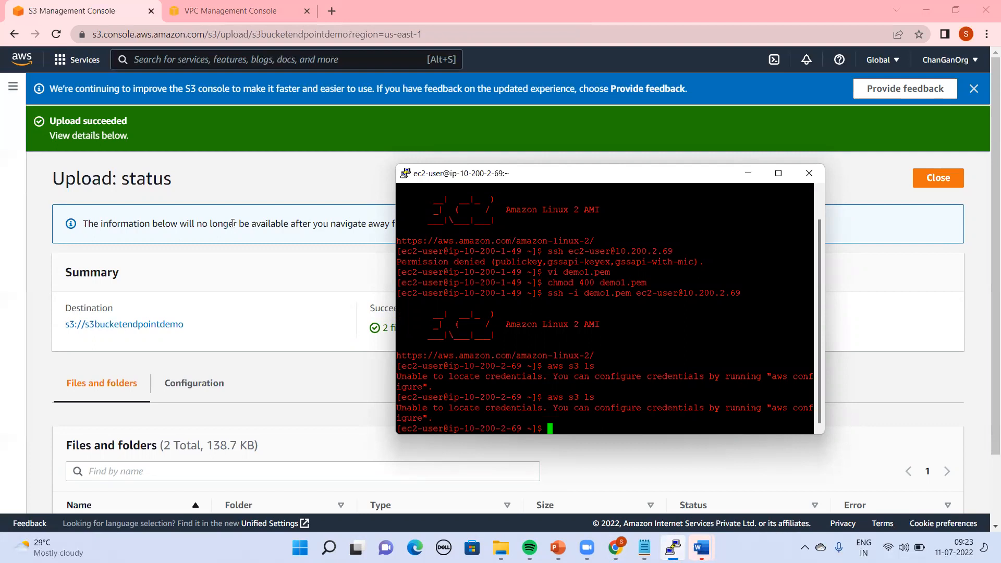
Select the com.amazonaws.us-east-1.s3 Gateway service for the endpoint-demo endpoint in the VPC console
click(249, 5)
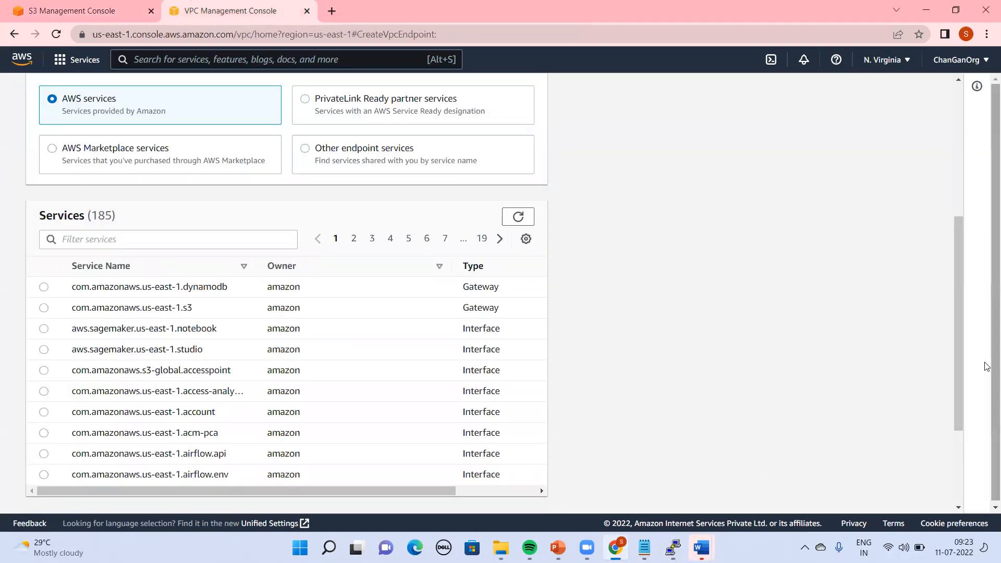
drag(959, 372, 952, 273)
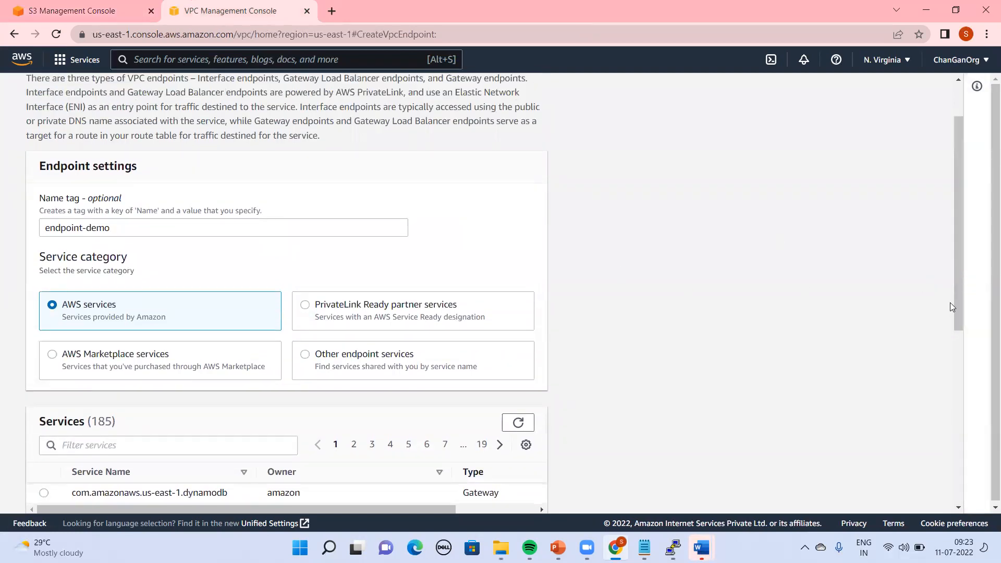
drag(954, 307, 959, 376)
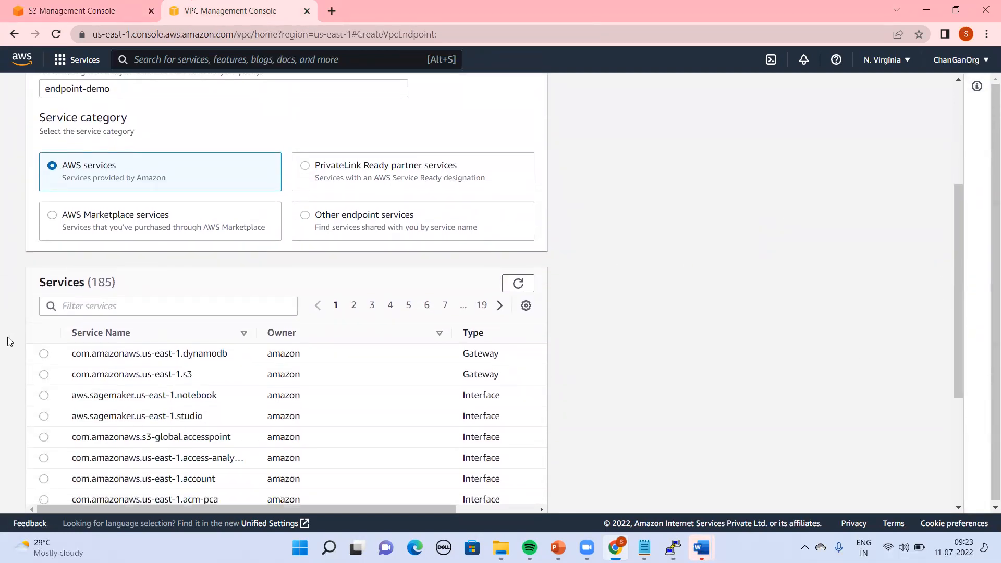
click(42, 376)
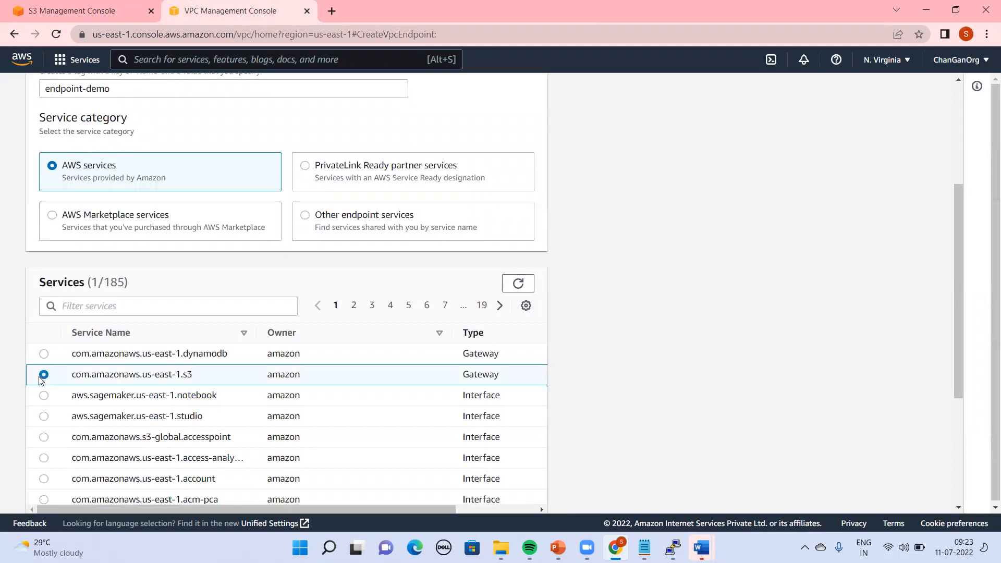
drag(956, 314, 971, 469)
click(535, 489)
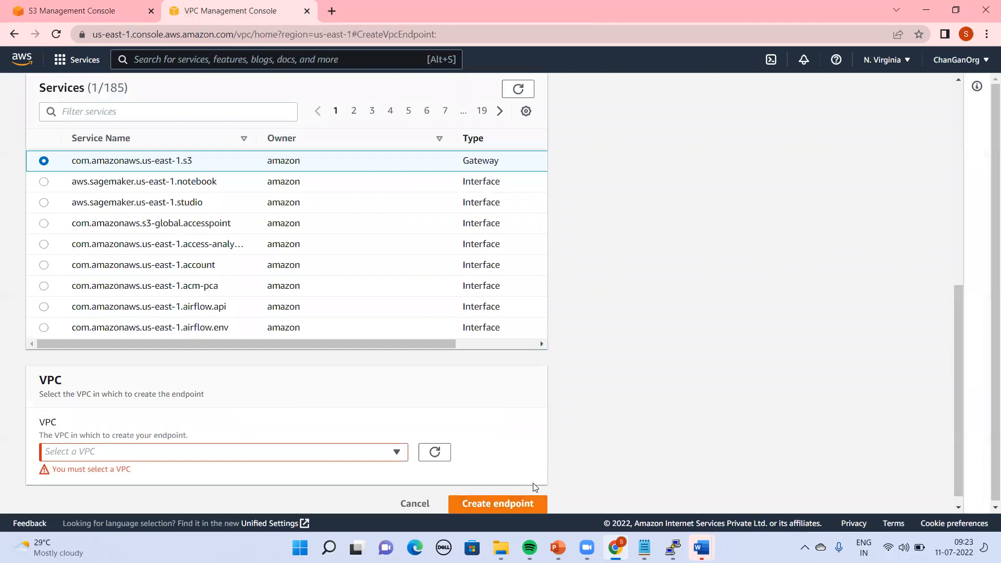
Choose endpoint-demo-vpc as the endpoint's VPC and create the endpoint with the Full access policy
click(341, 454)
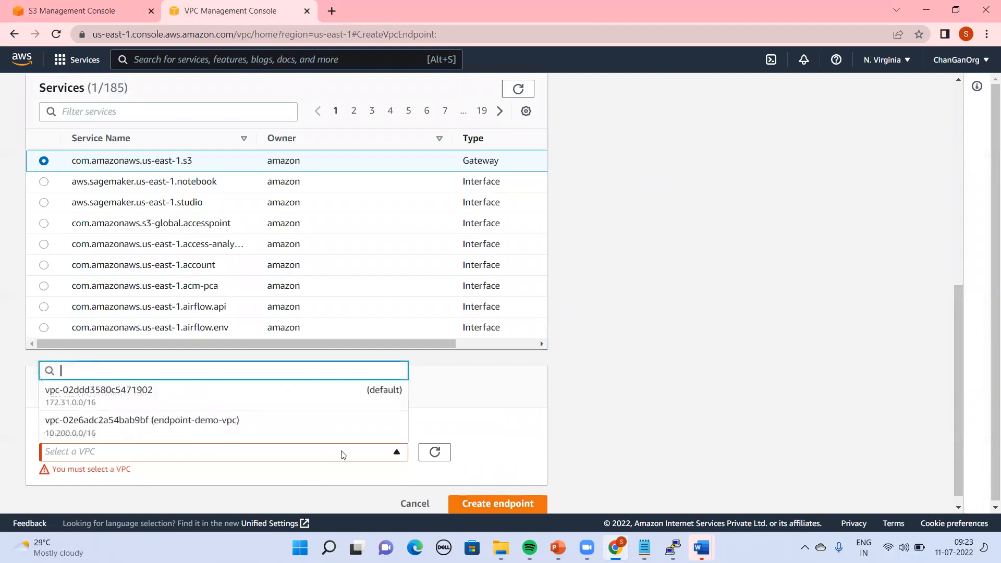
click(228, 429)
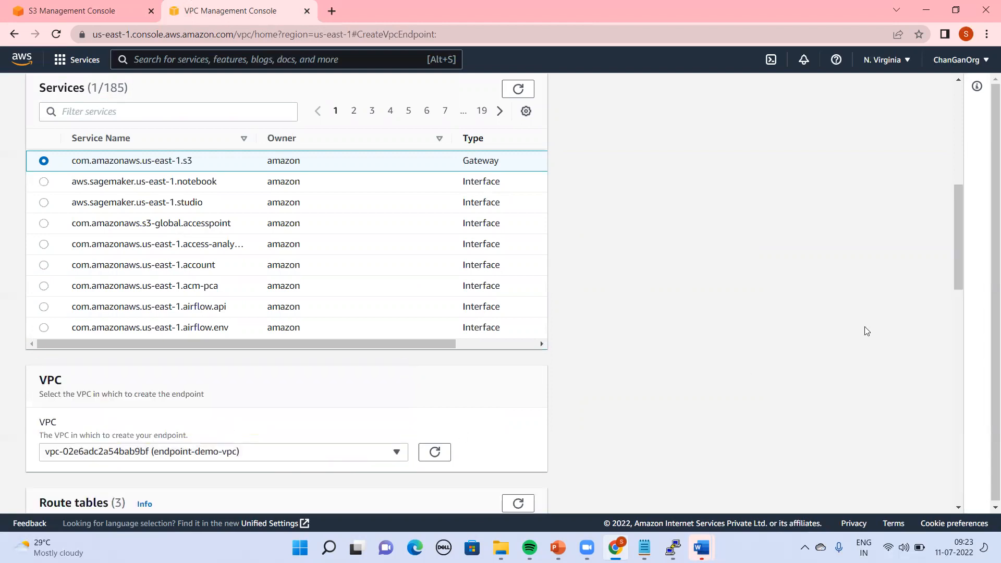
drag(958, 260, 930, 393)
scroll(60, 413, down, 3)
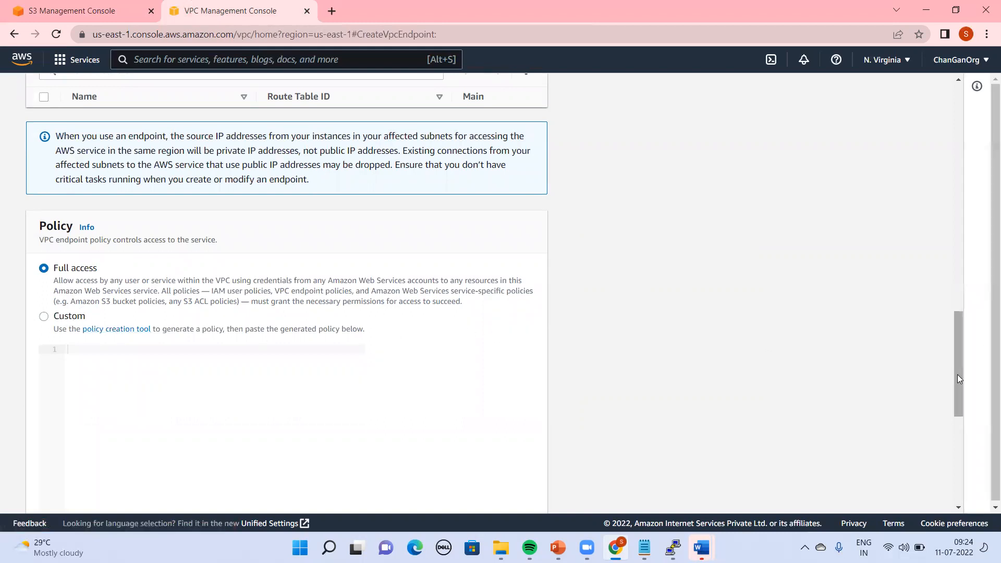
drag(958, 376, 962, 480)
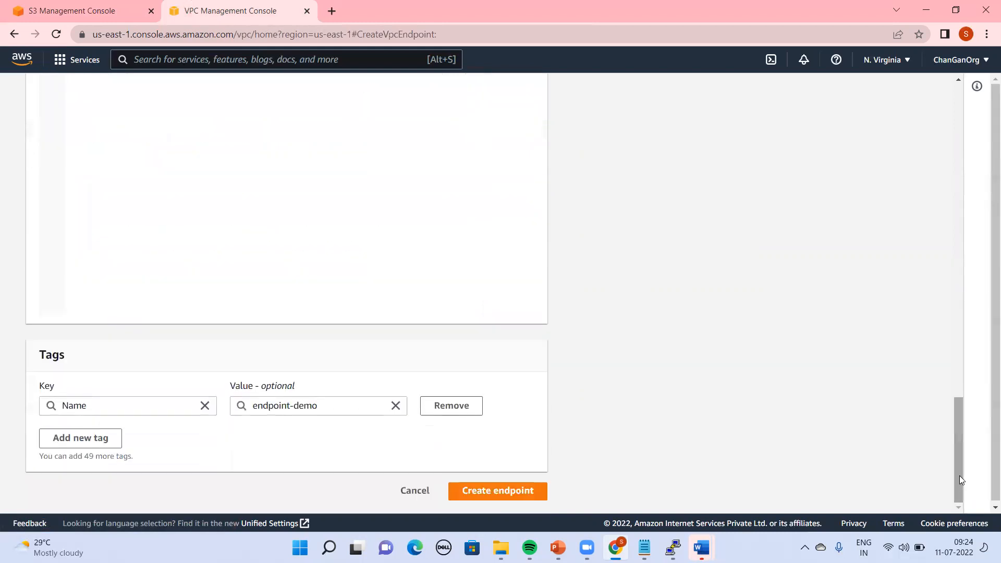
click(528, 491)
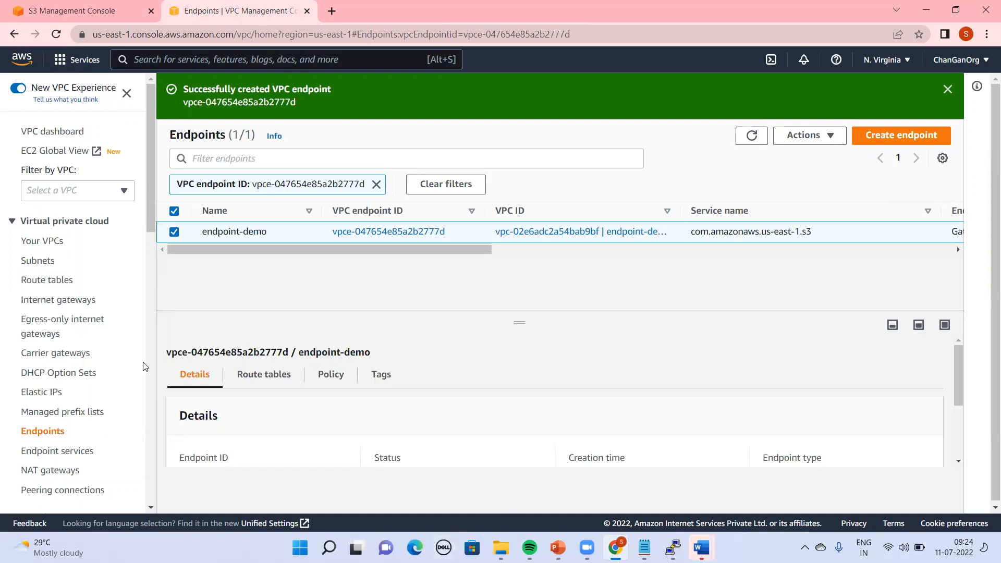
Examine the details and routes of public-route-table
click(63, 284)
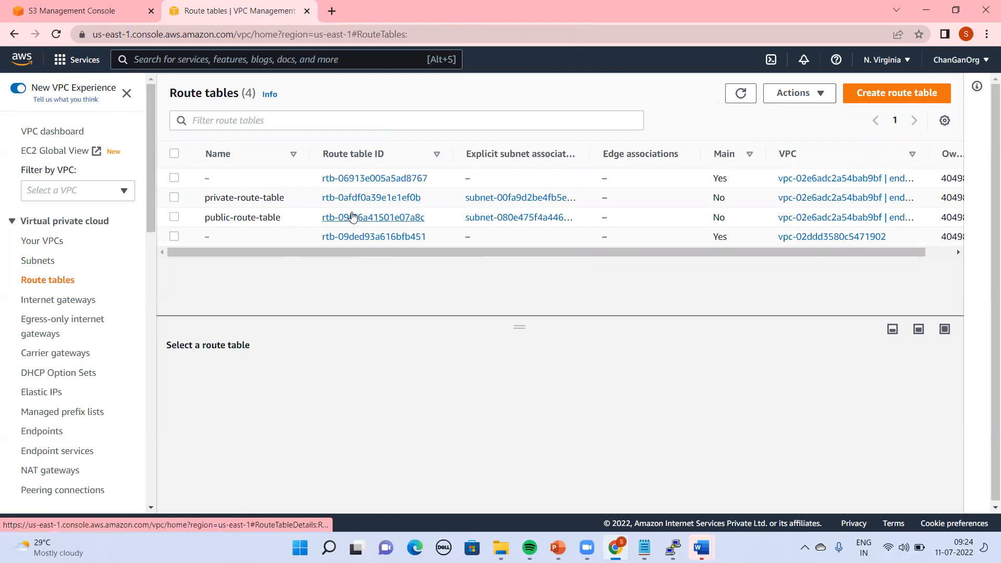
click(366, 217)
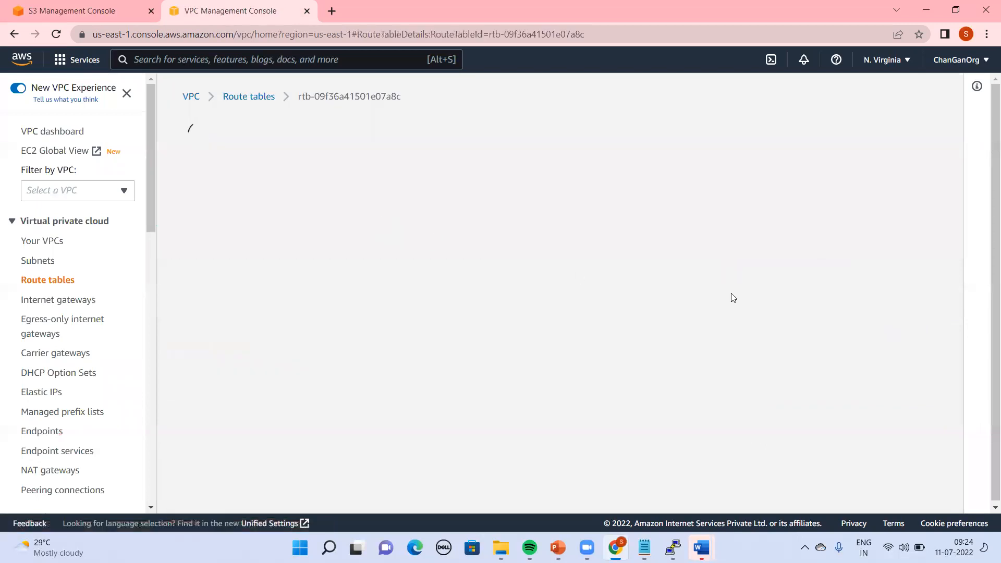
scroll(964, 315, down, 3)
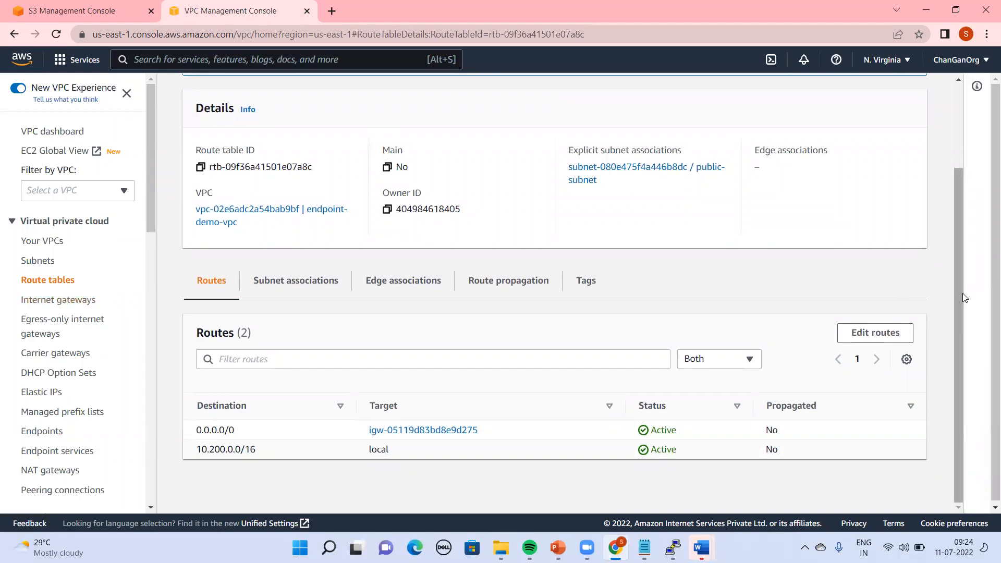
drag(963, 294, 828, 206)
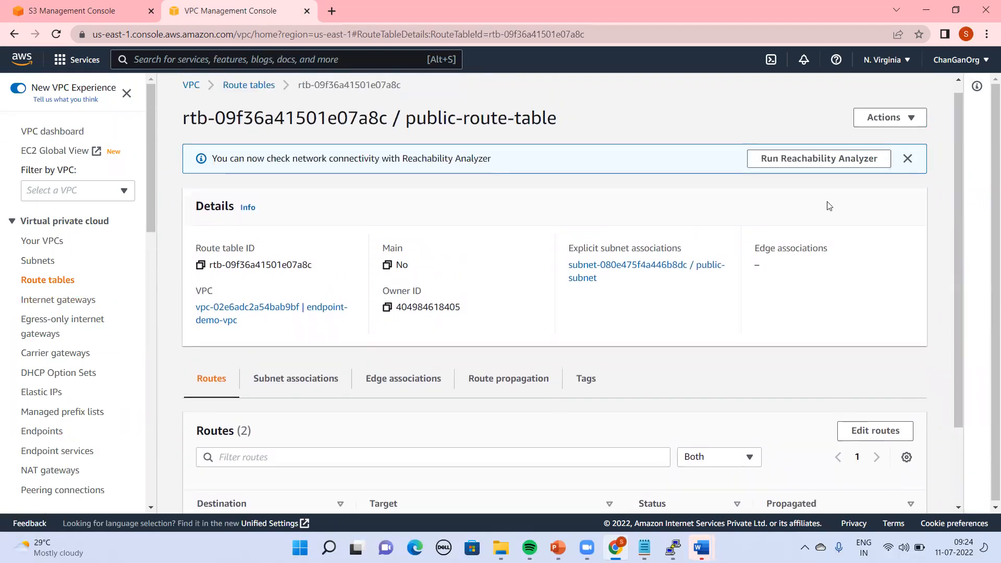
Review the details and CIDRs of endpoint-demo-vpc
click(57, 241)
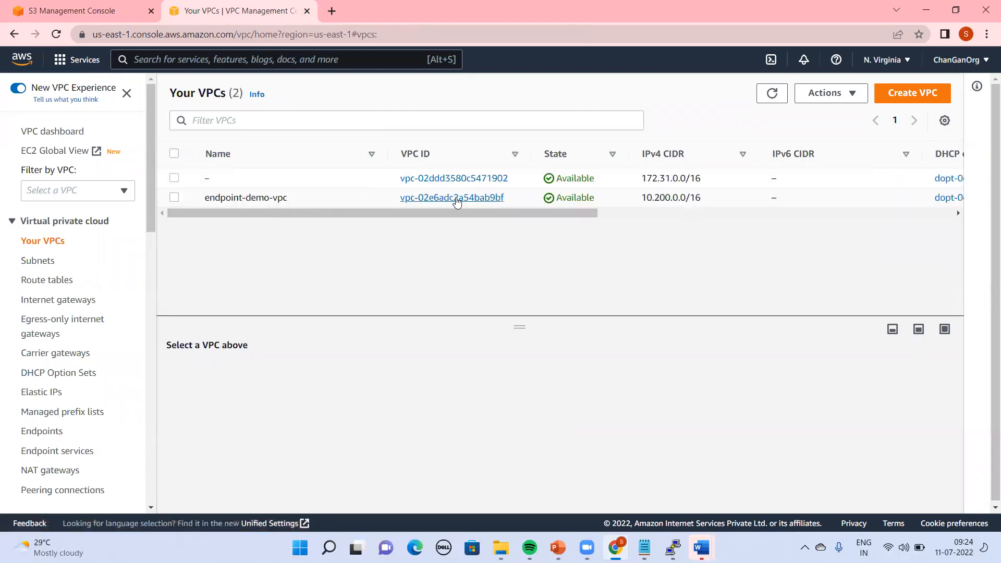
click(457, 198)
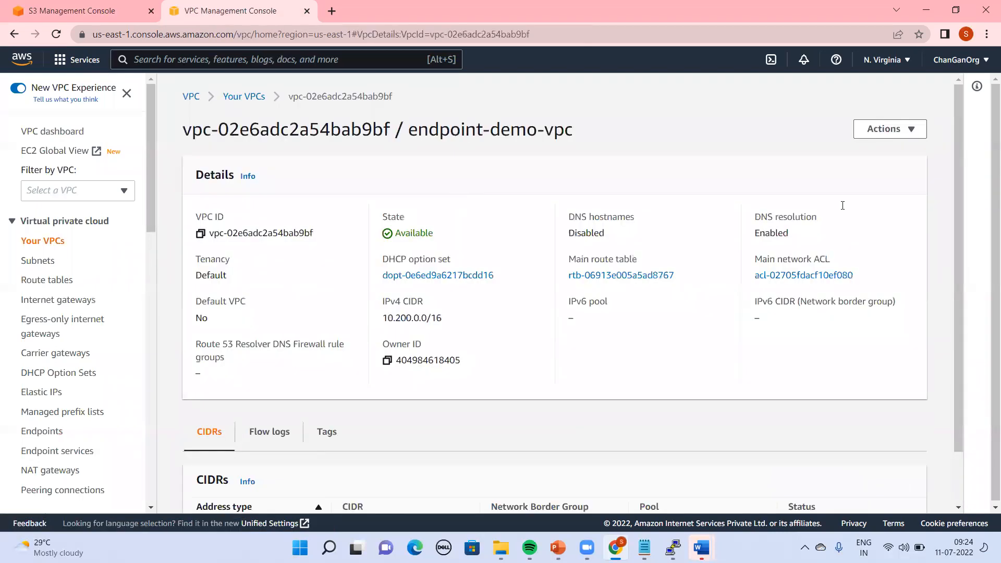
scroll(958, 233, down, 1)
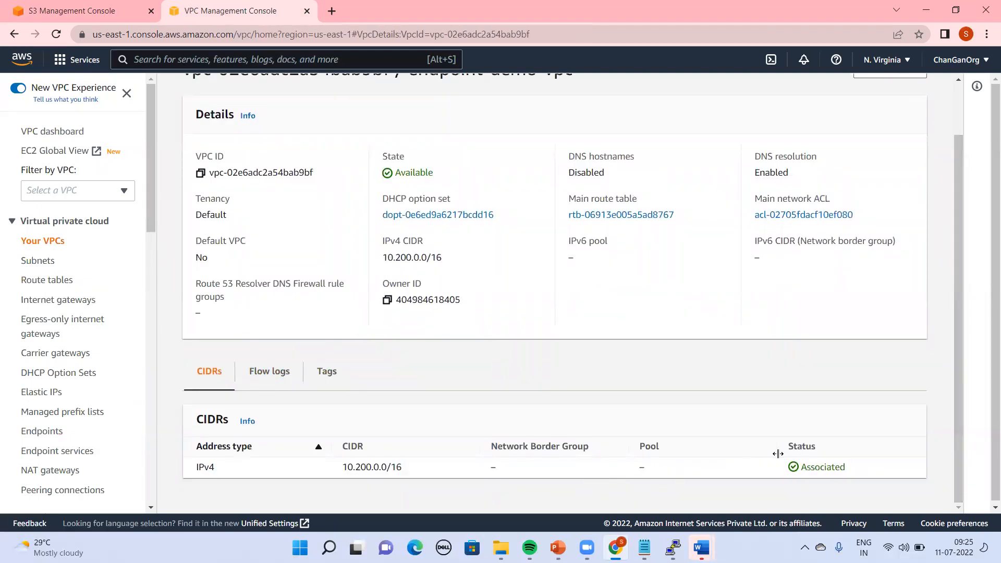
Examine the details and routes of private-route-table
click(54, 288)
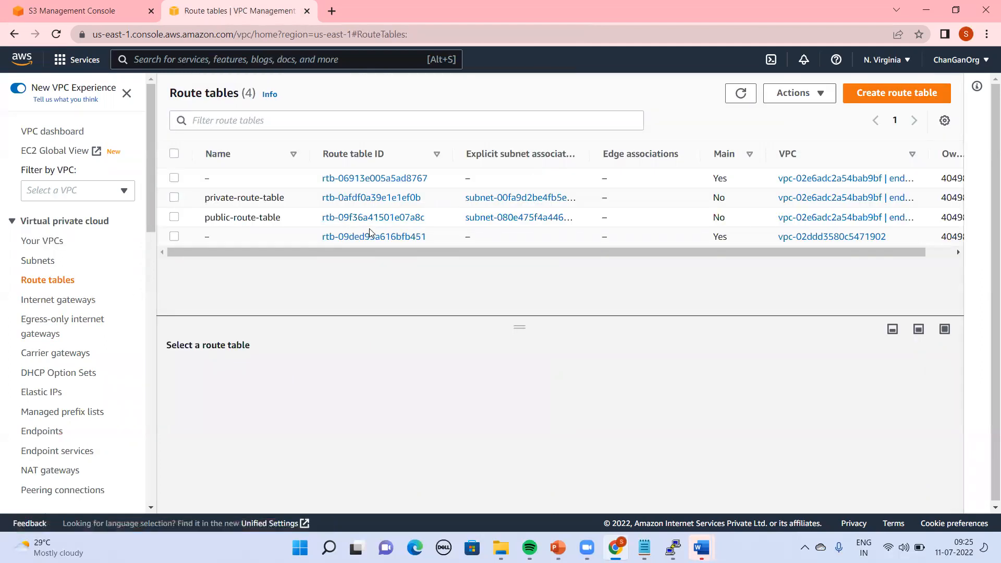
click(377, 203)
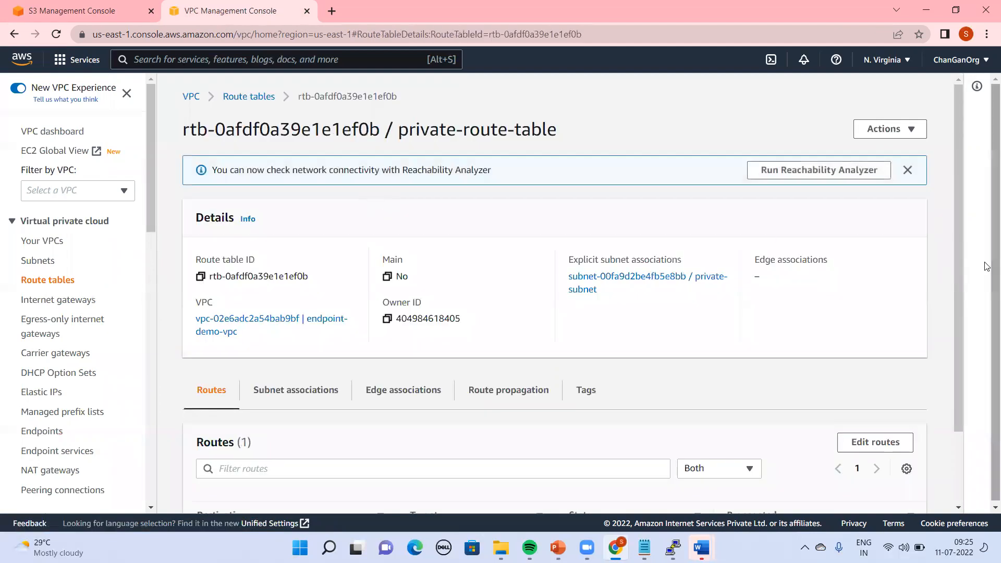
drag(961, 316, 963, 480)
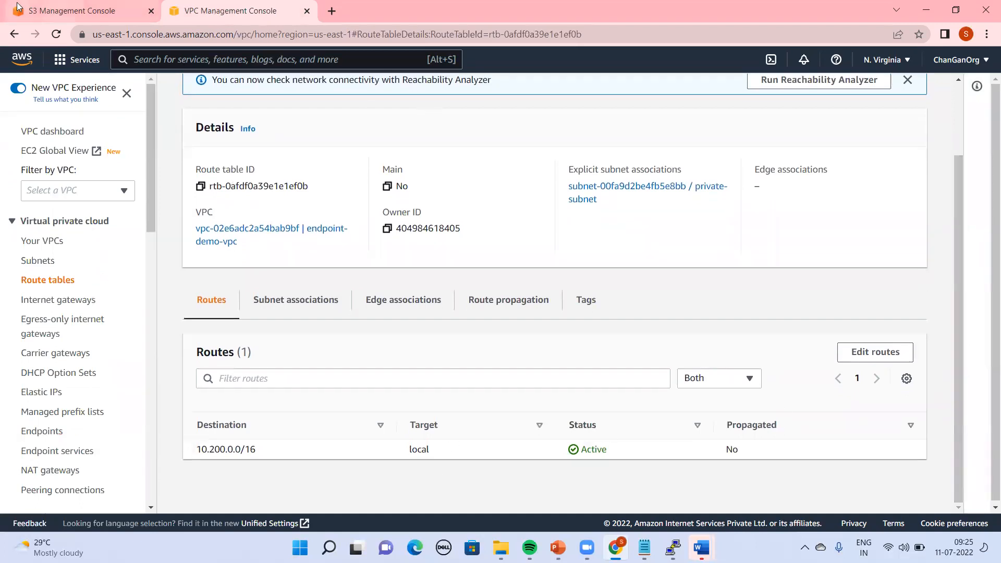
drag(956, 285, 955, 282)
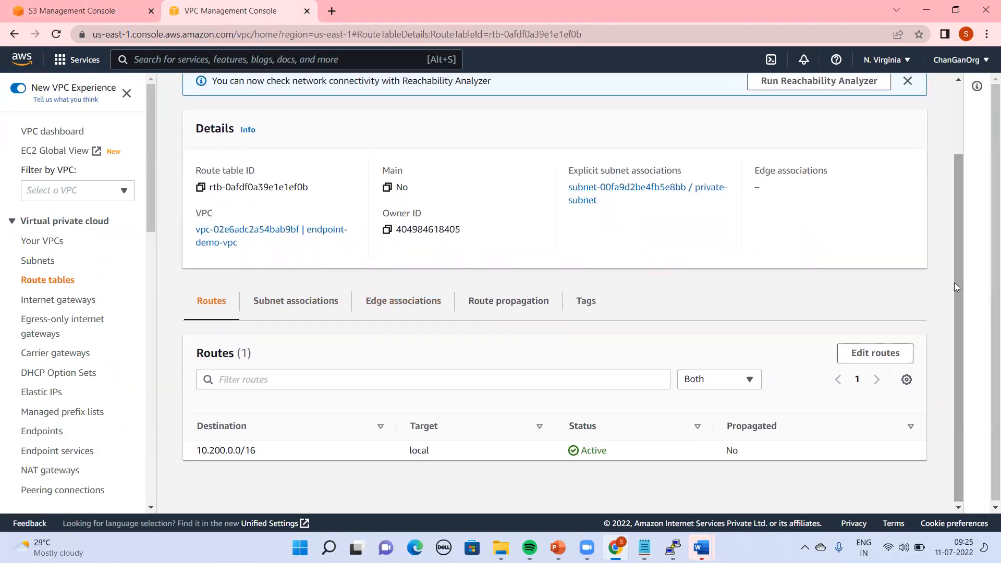
click(963, 92)
Find the endpoint-demo endpoint in the VPC service and delete it, confirming with "delete"
text(VPC)
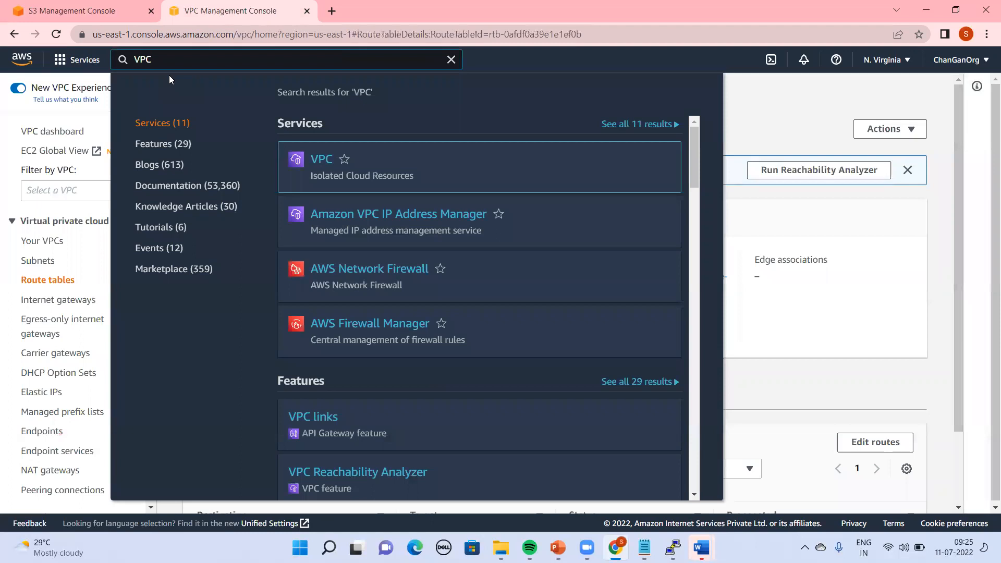
click(317, 159)
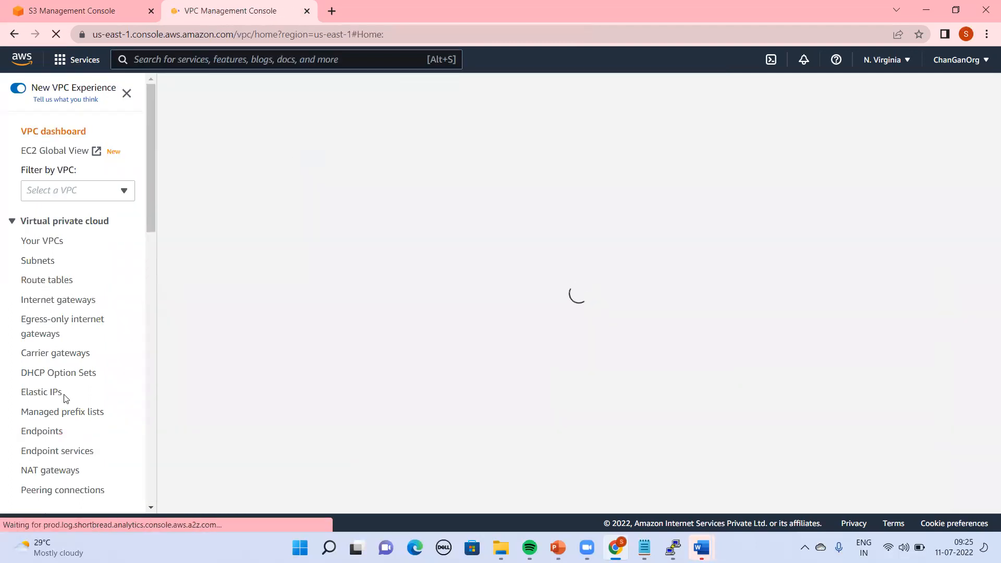
click(50, 433)
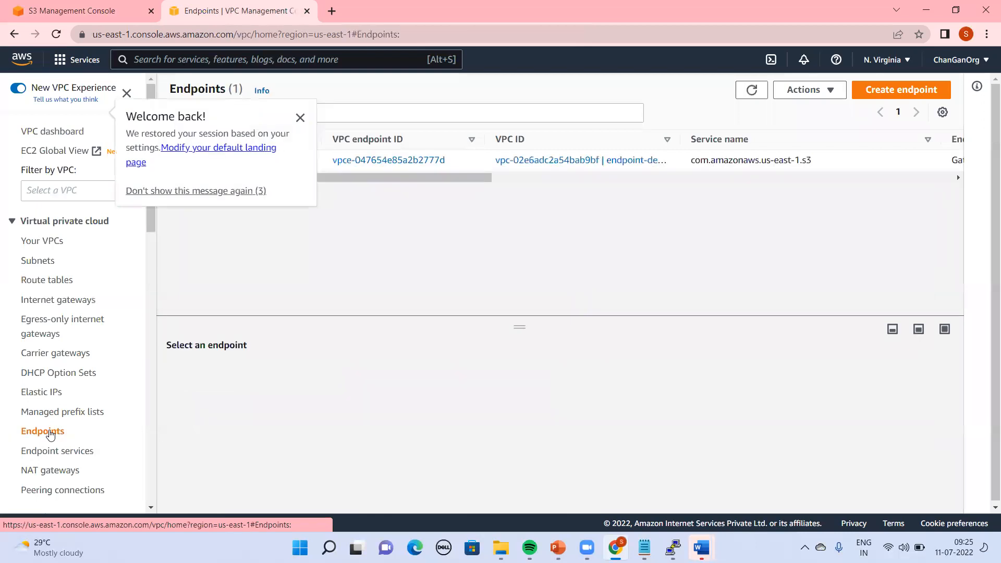
click(300, 116)
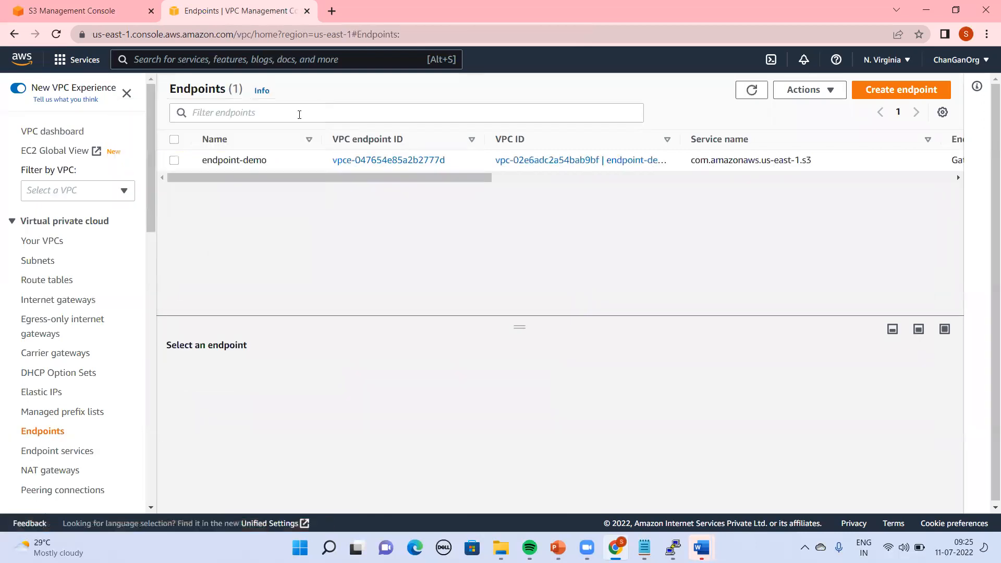
click(412, 162)
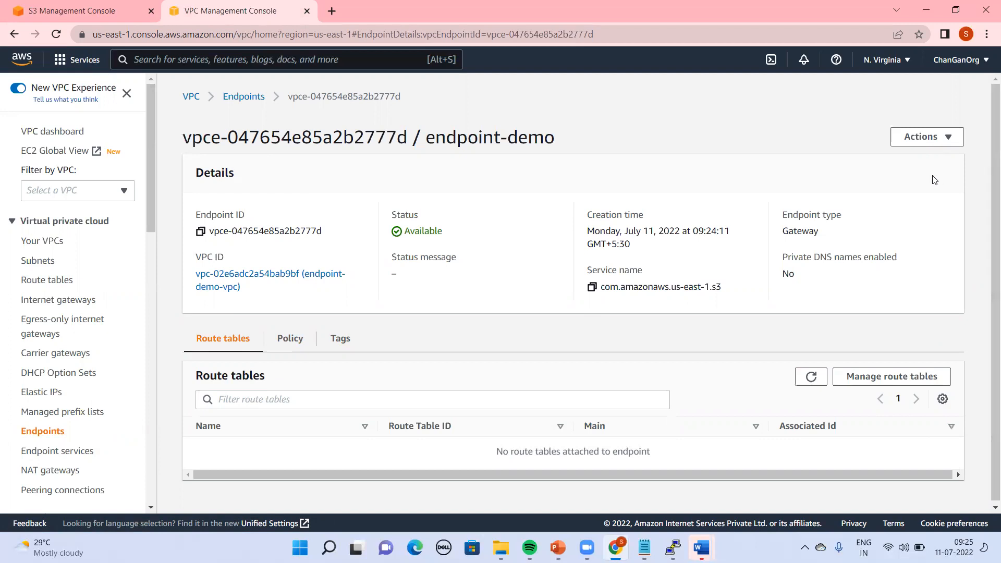
click(921, 137)
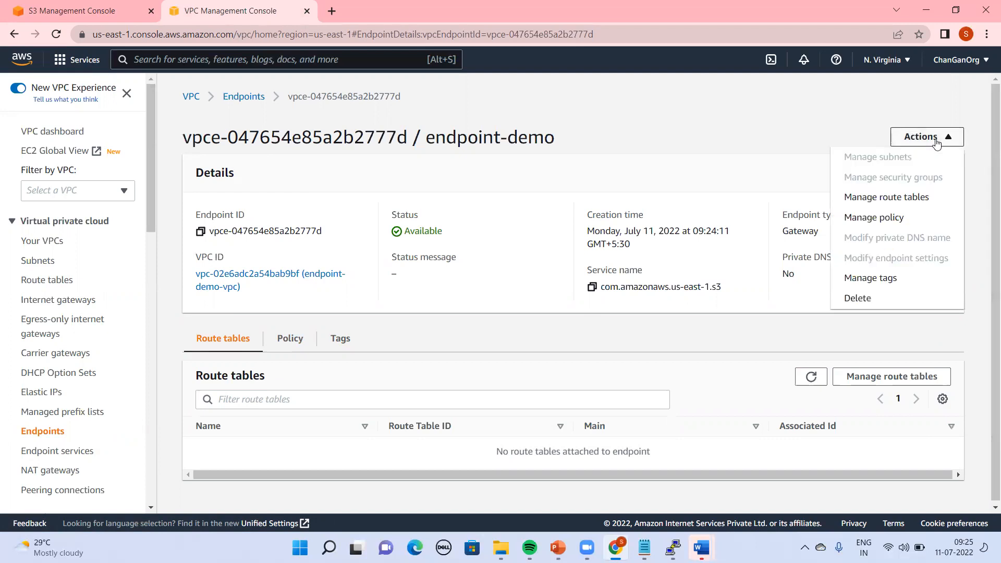
click(882, 305)
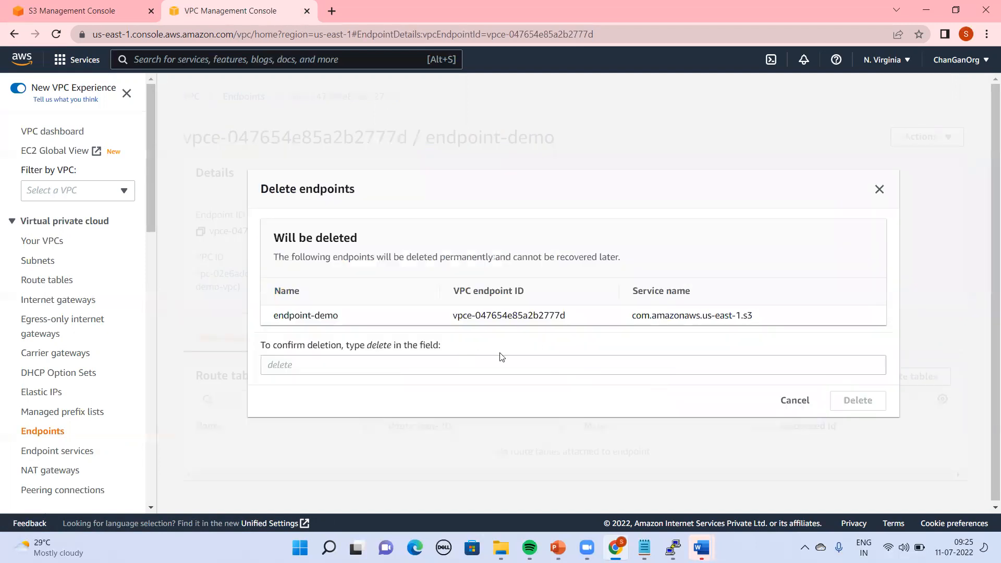
click(505, 365)
text(delete)
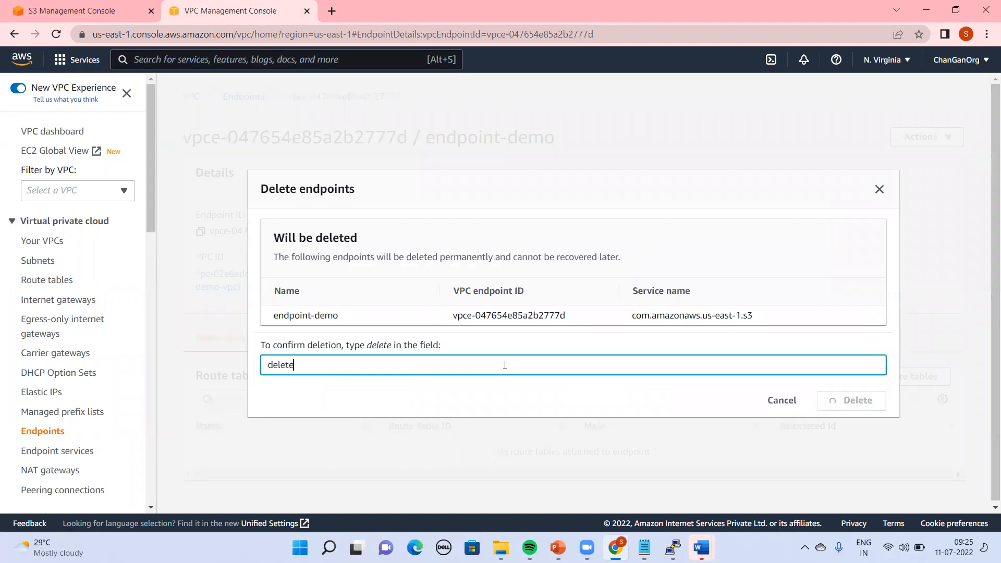
key(Return)
Start a new VPC endpoint named endpointdemoforS3 and select the com.amazonaws.us-east-1.s3 Gateway service
click(914, 95)
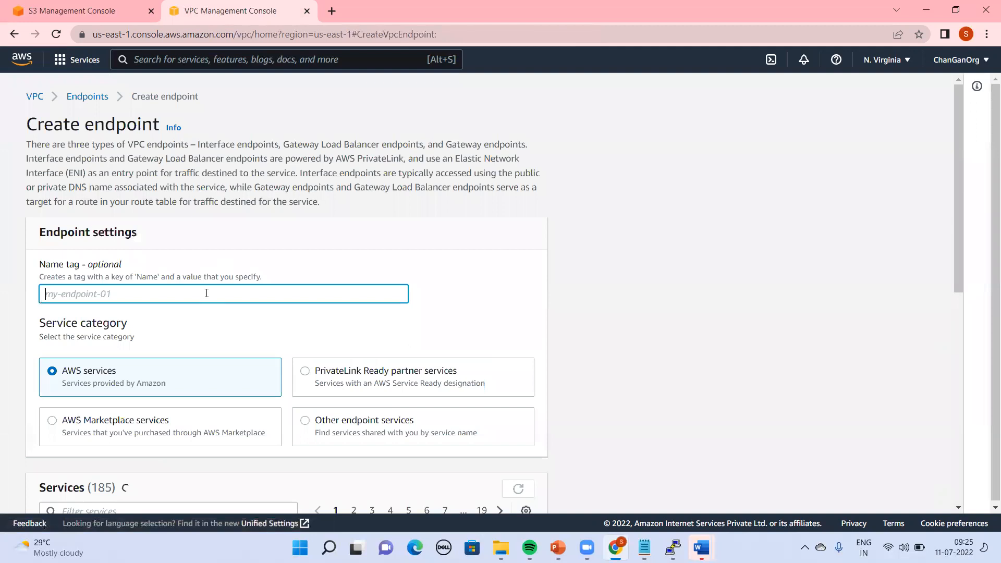
text(endpojntdemoforS3)
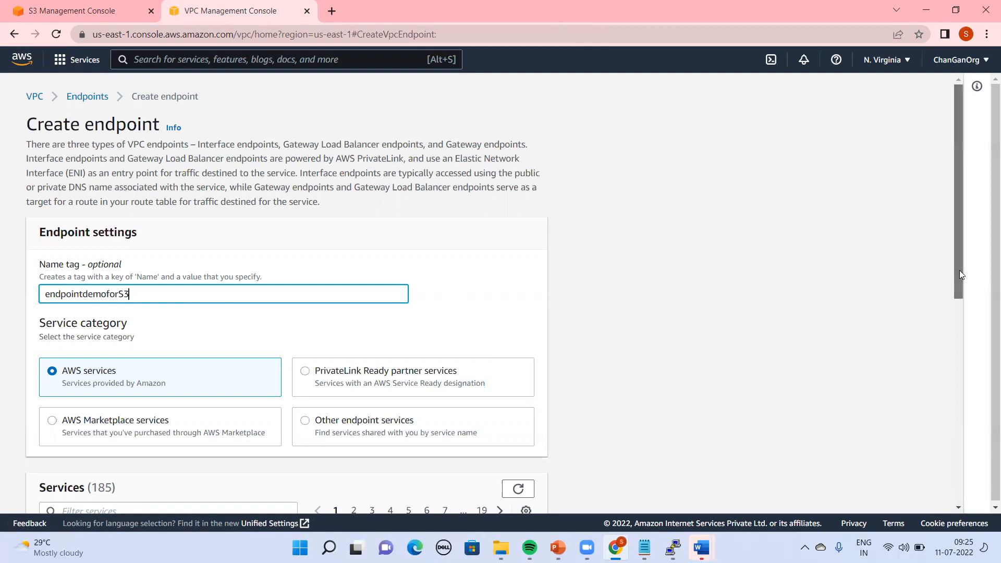
drag(960, 270, 974, 449)
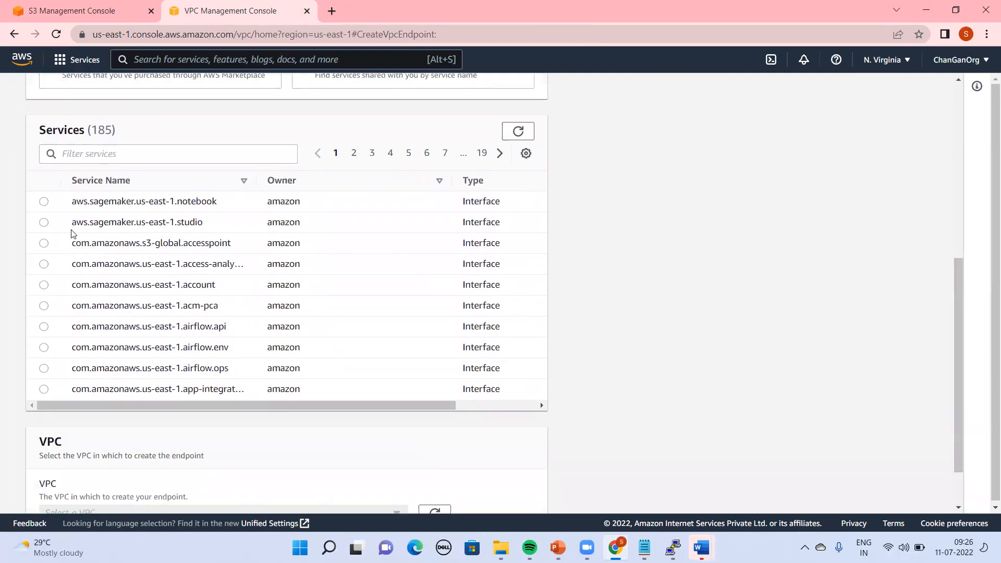
click(473, 182)
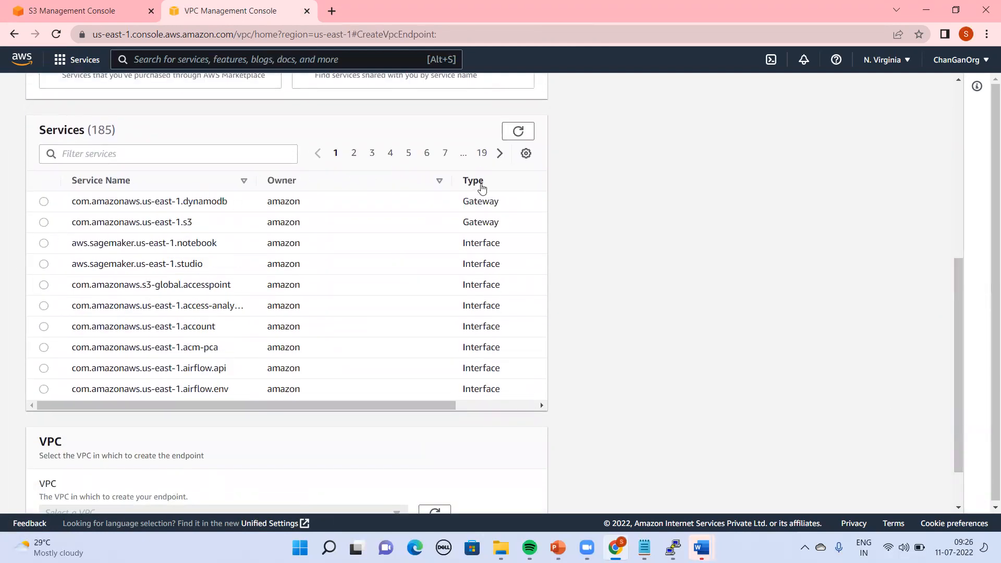
click(44, 223)
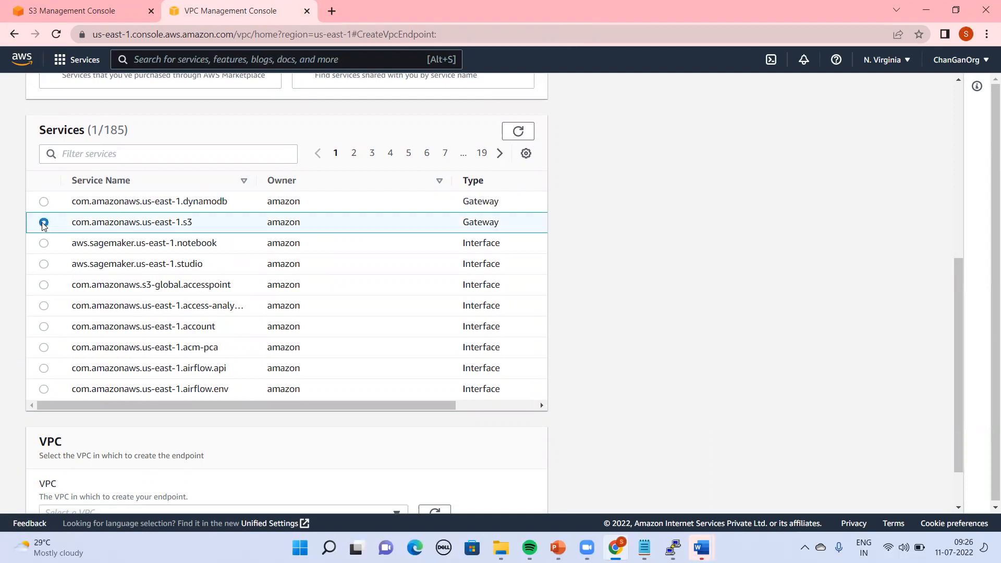
Create the endpoint in endpoint-demo-vpc with private-route-table and public-route-table associated
scroll(960, 432, down, 1)
scroll(960, 432, down, 1)
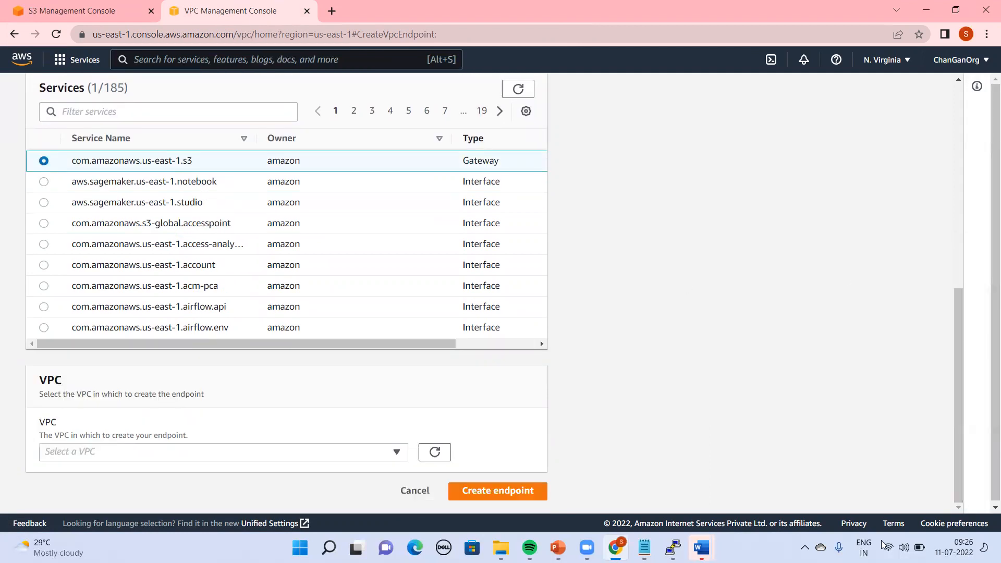
click(221, 455)
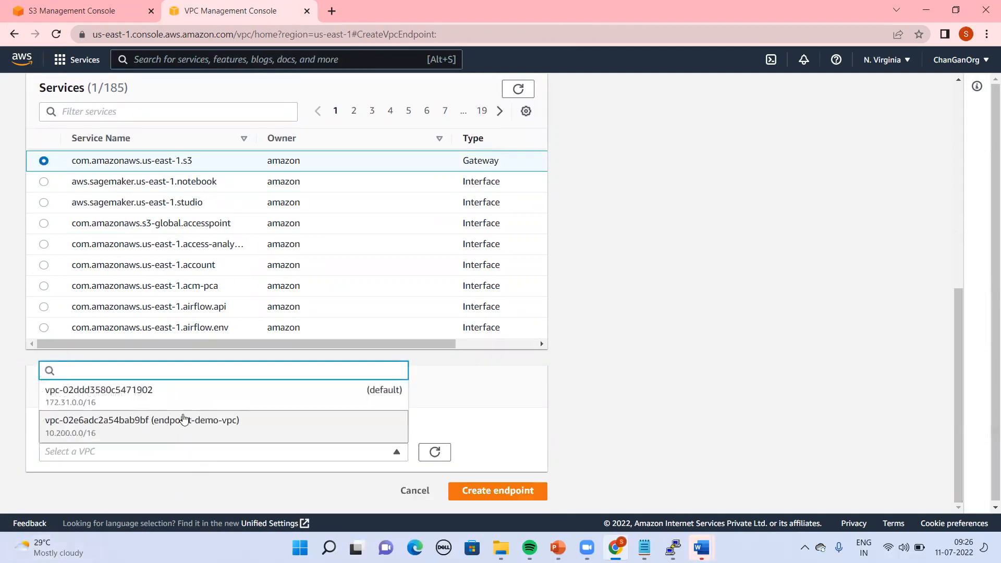
click(192, 426)
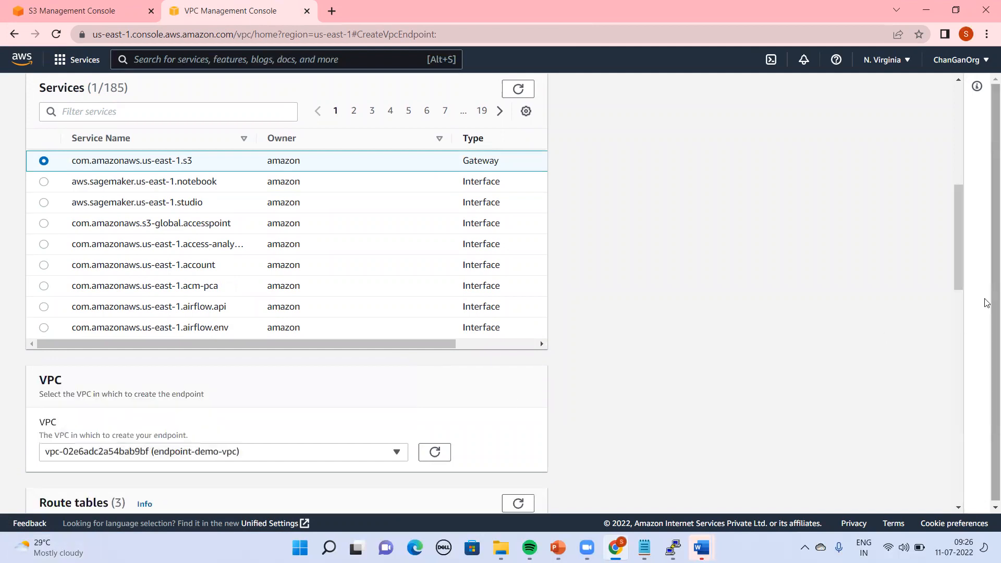
drag(958, 271, 959, 342)
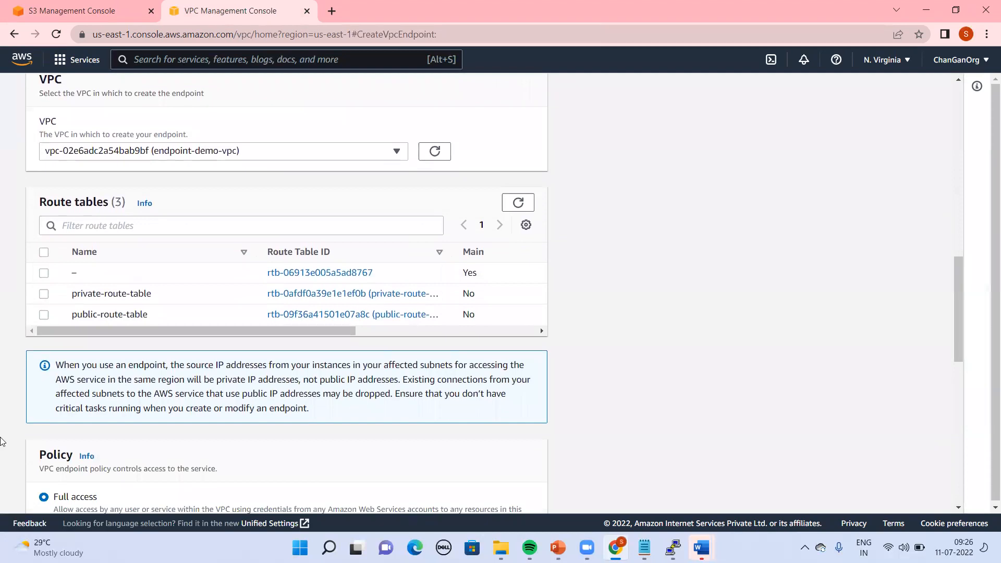
click(44, 295)
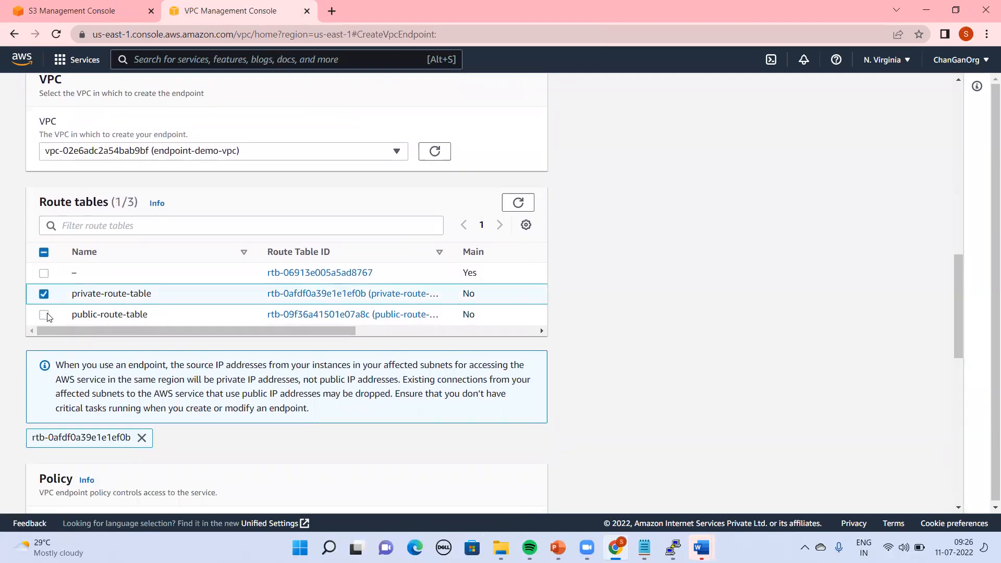
click(44, 315)
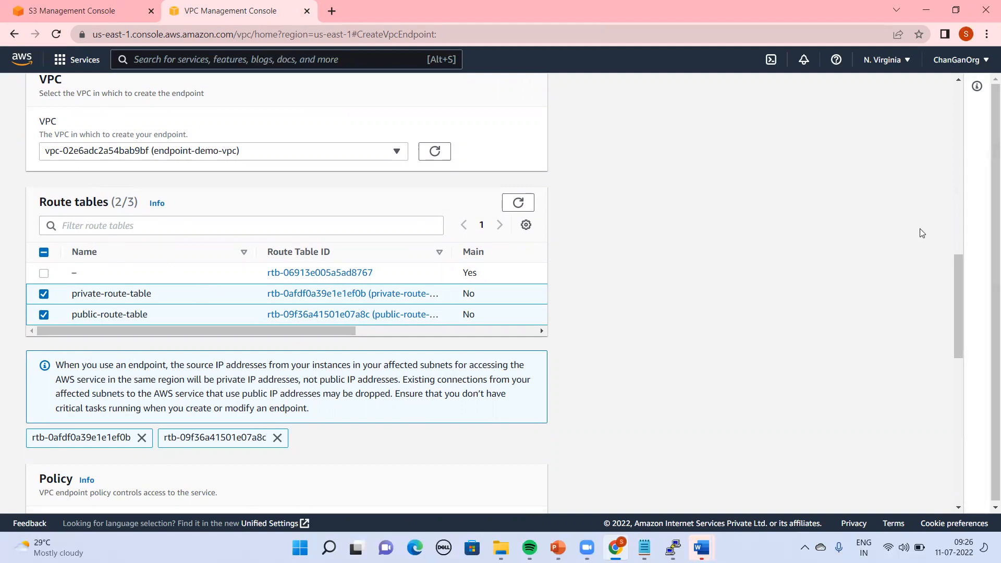
drag(955, 325, 959, 477)
click(520, 495)
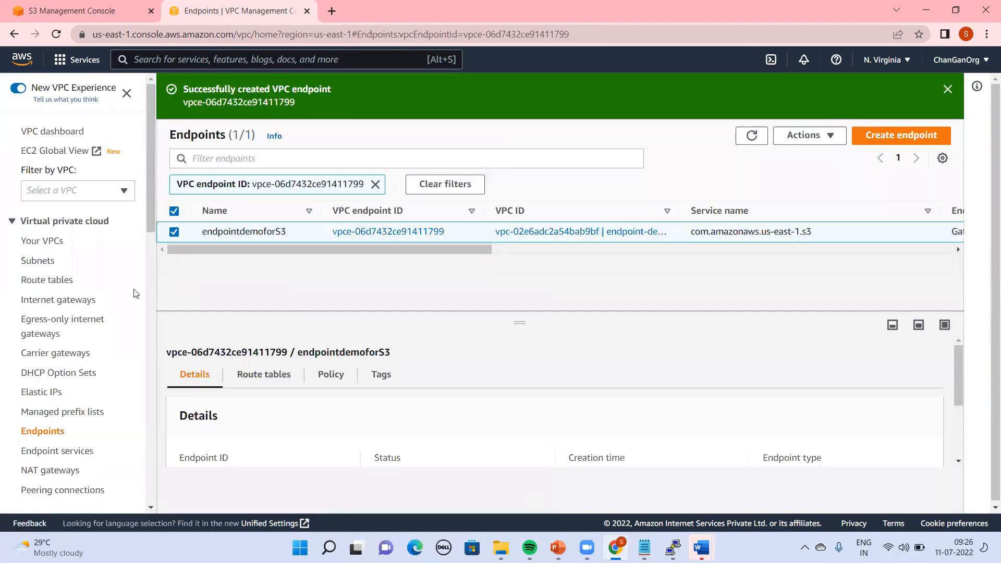
Check the routes and subnet associations of private-route-table
click(34, 280)
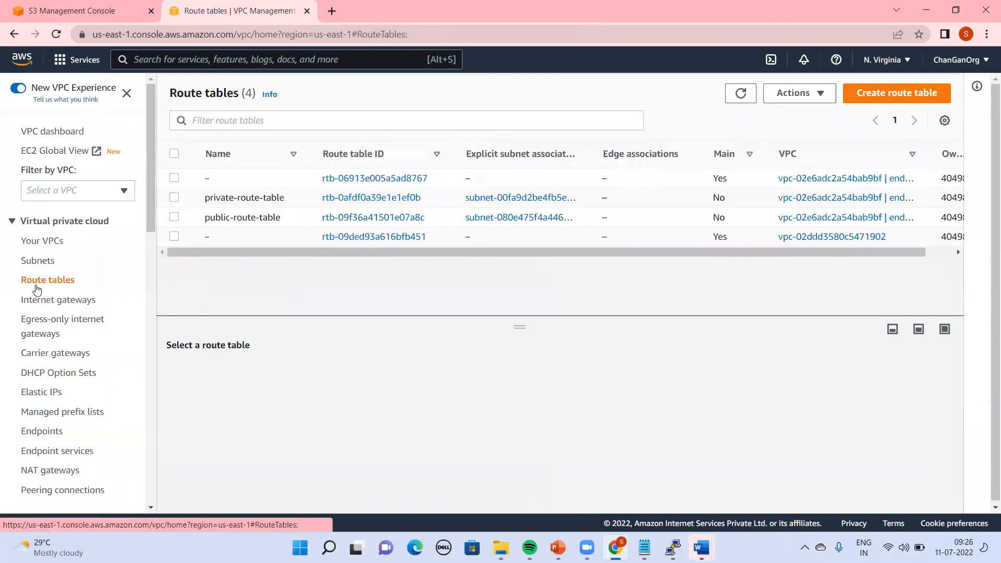
click(388, 199)
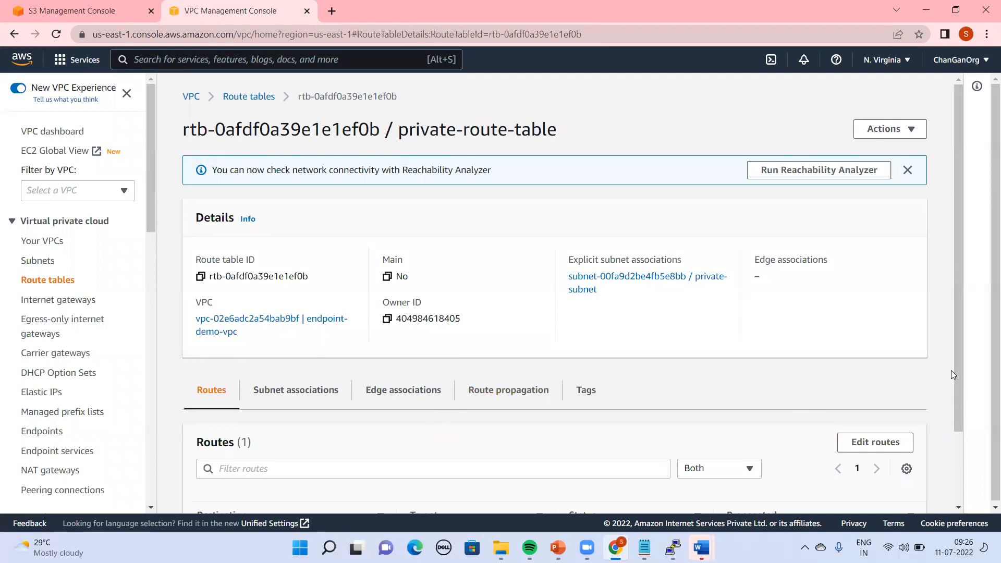
drag(958, 386, 959, 456)
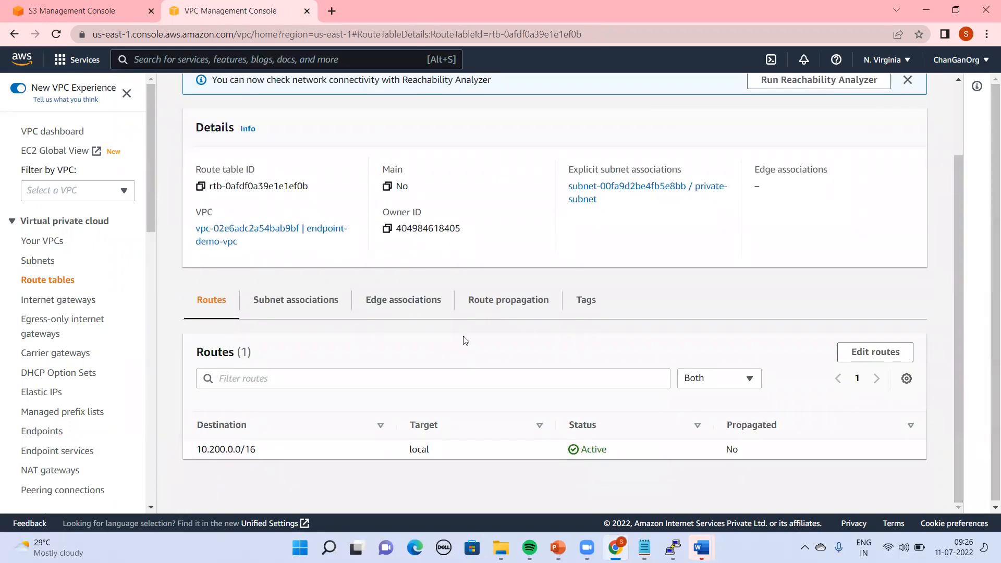
click(312, 303)
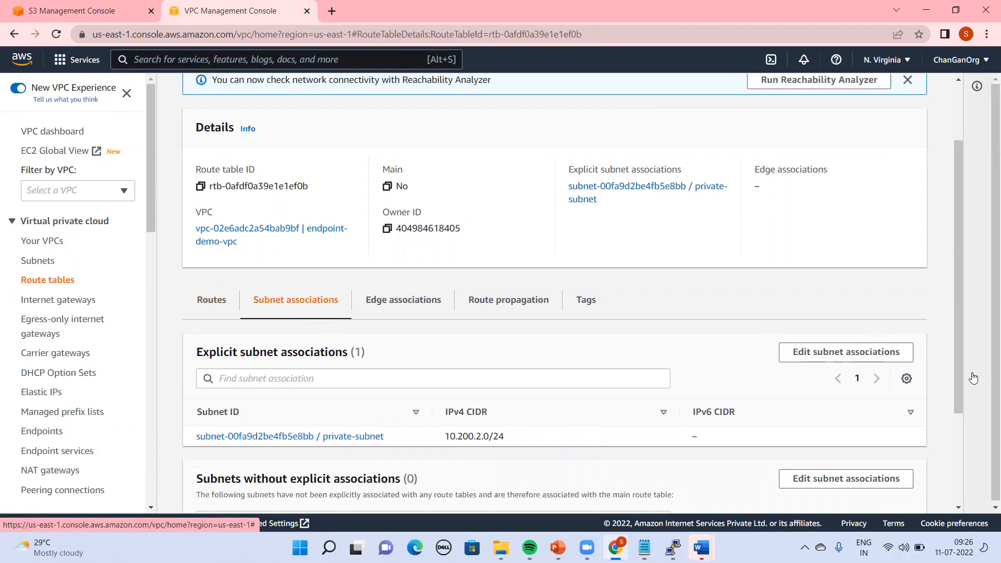
drag(954, 378, 955, 504)
drag(958, 470, 958, 344)
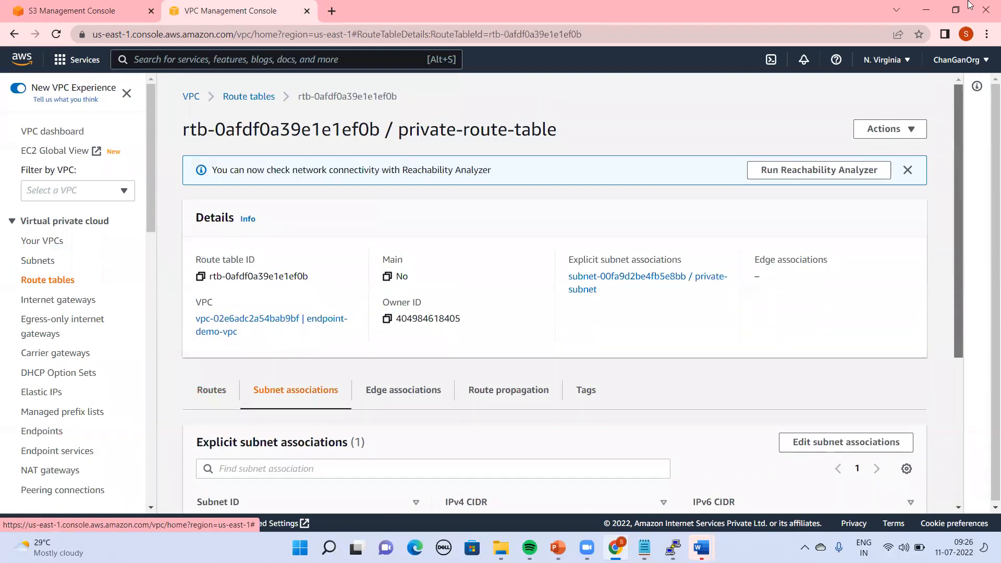
Review the details, route table and network ACL of public-subnet
click(38, 263)
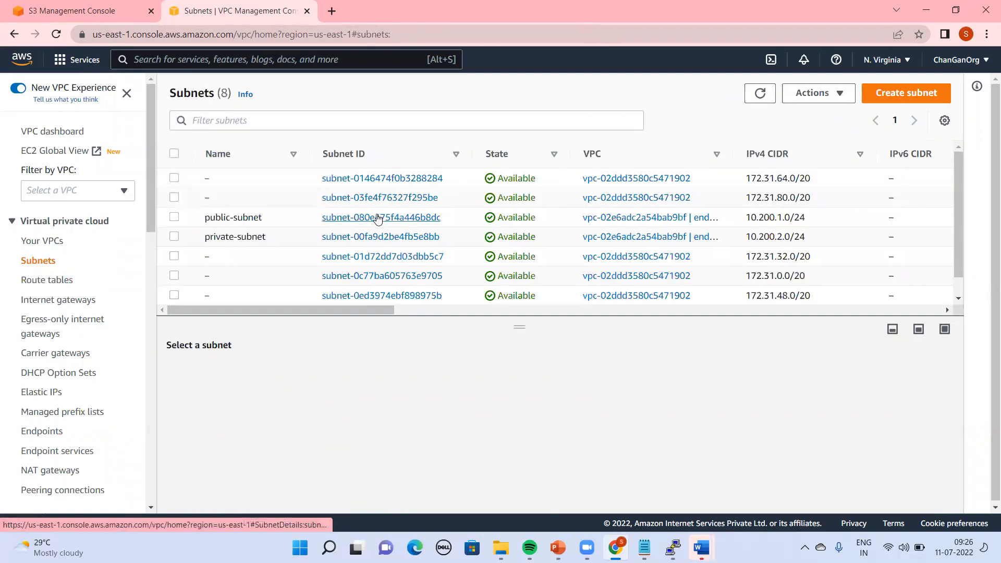
click(378, 219)
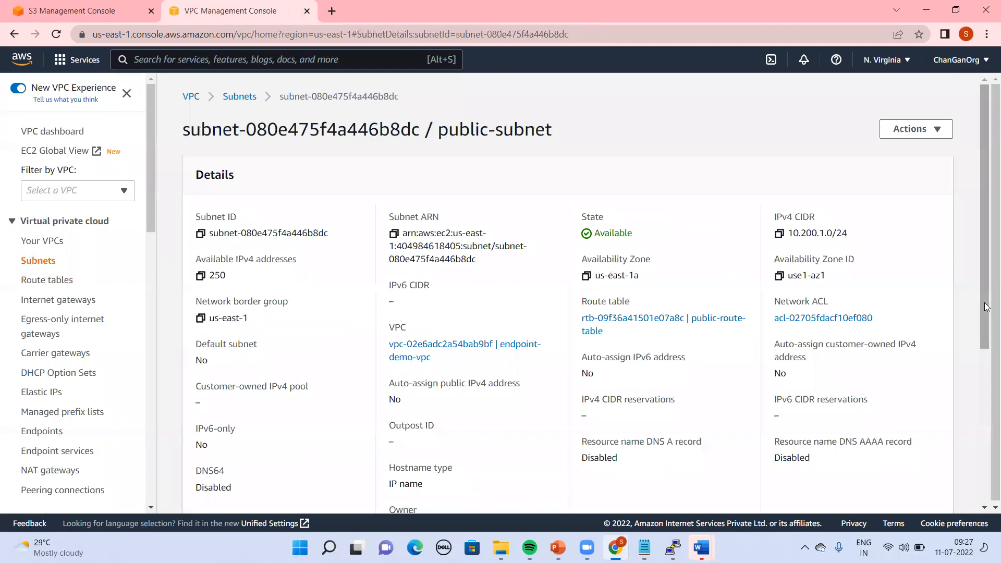
scroll(469, 318, down, 5)
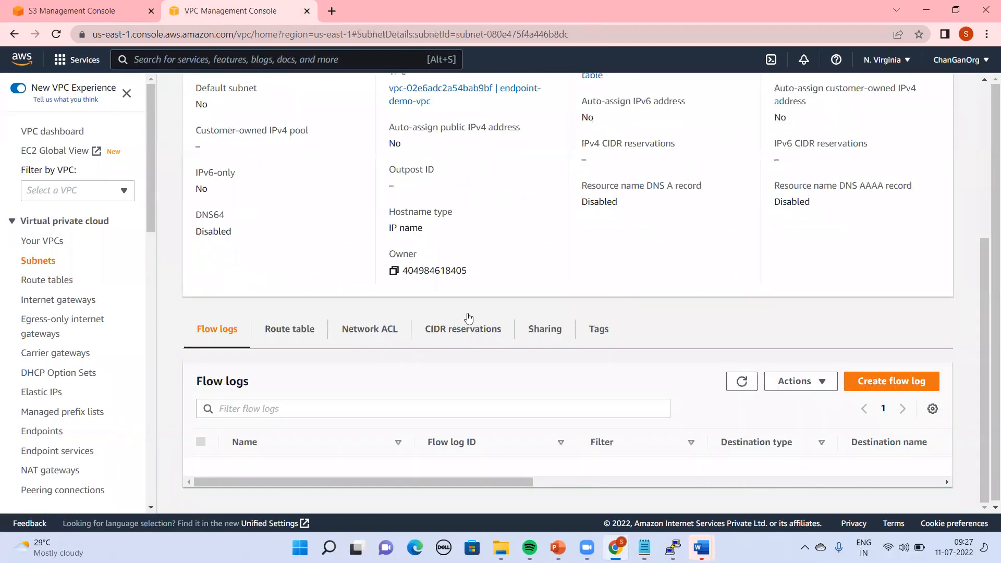
click(293, 339)
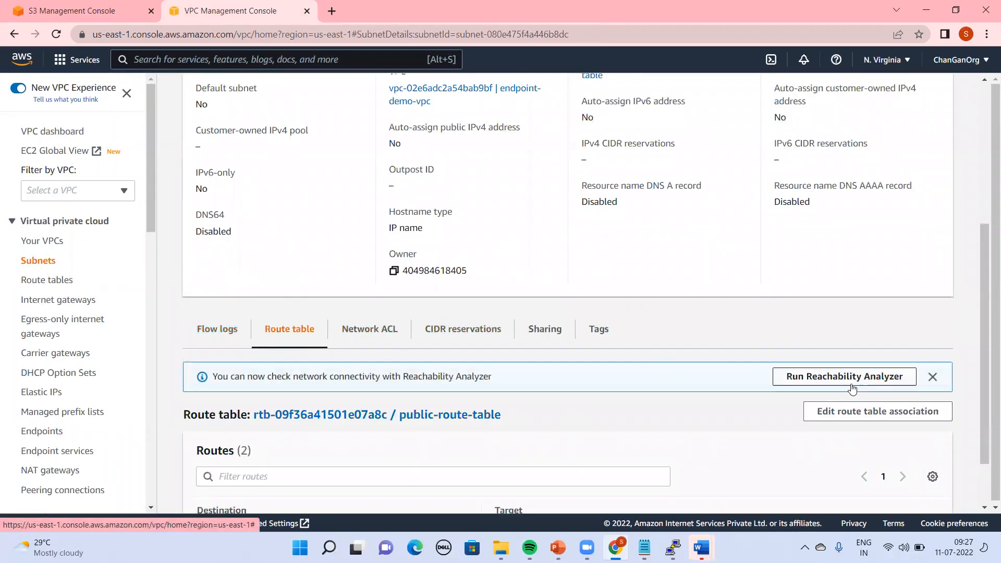
scroll(985, 345, down, 2)
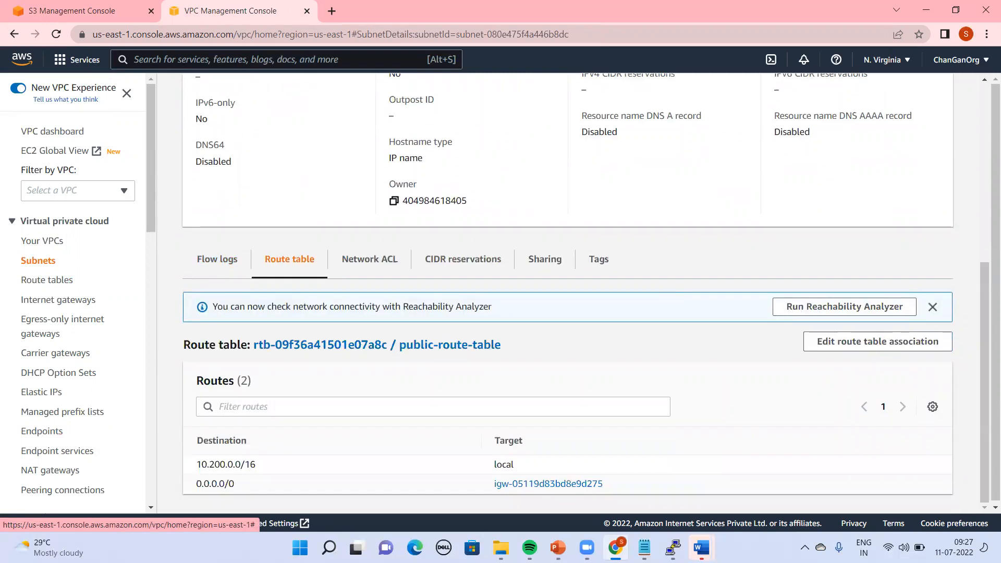
click(374, 263)
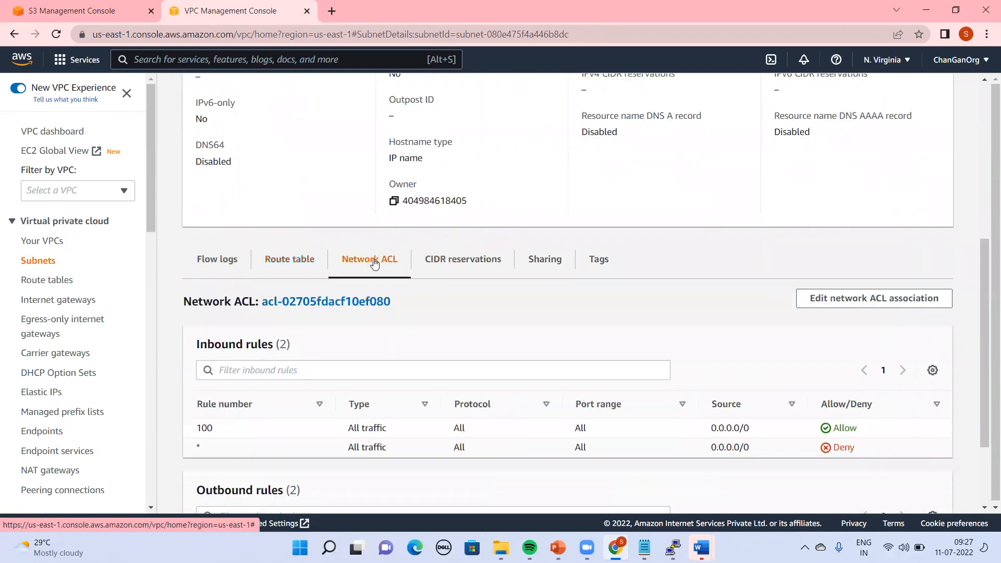
Review the CIDR reservations and resource sharing of public-subnet
click(448, 267)
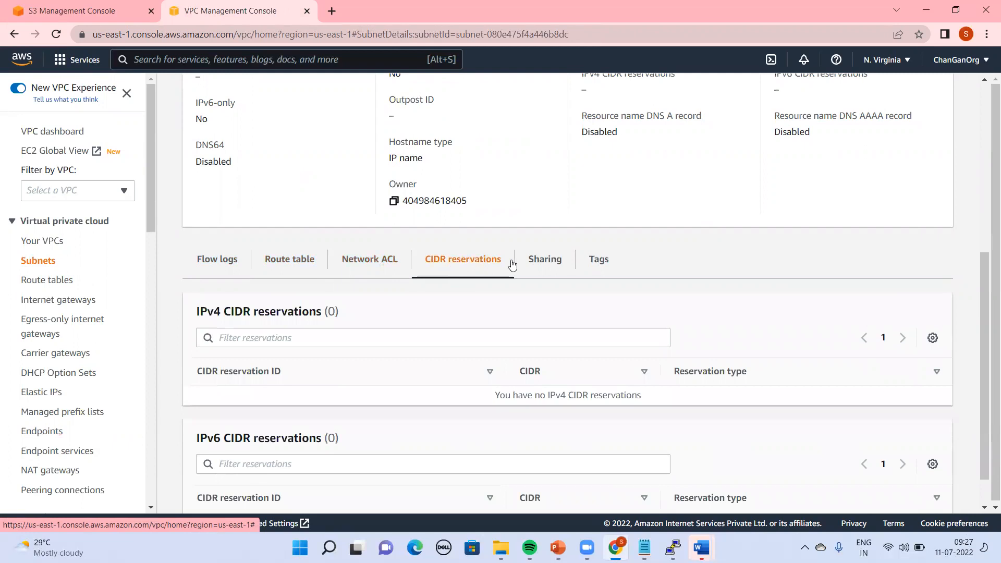
click(553, 260)
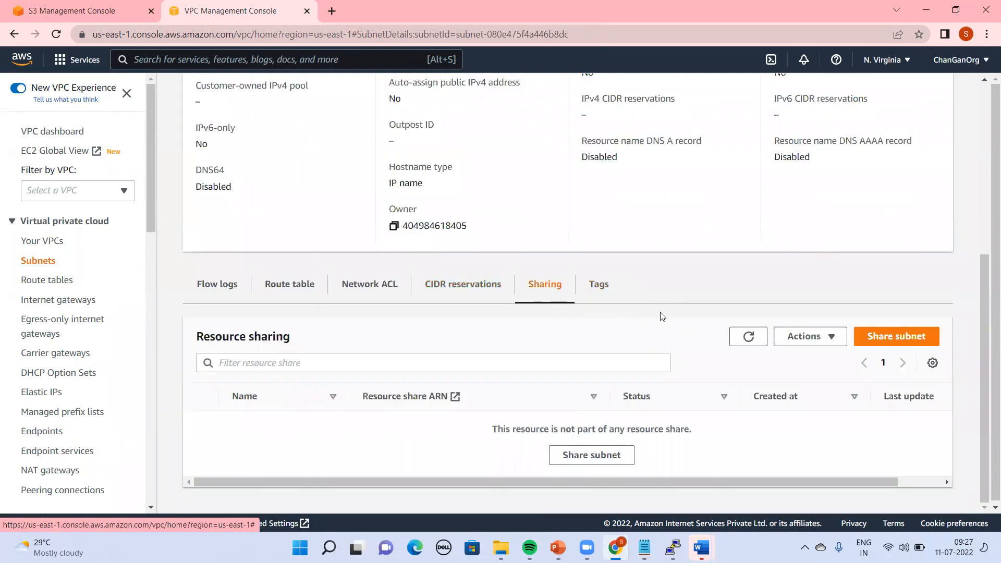
drag(986, 339, 763, 5)
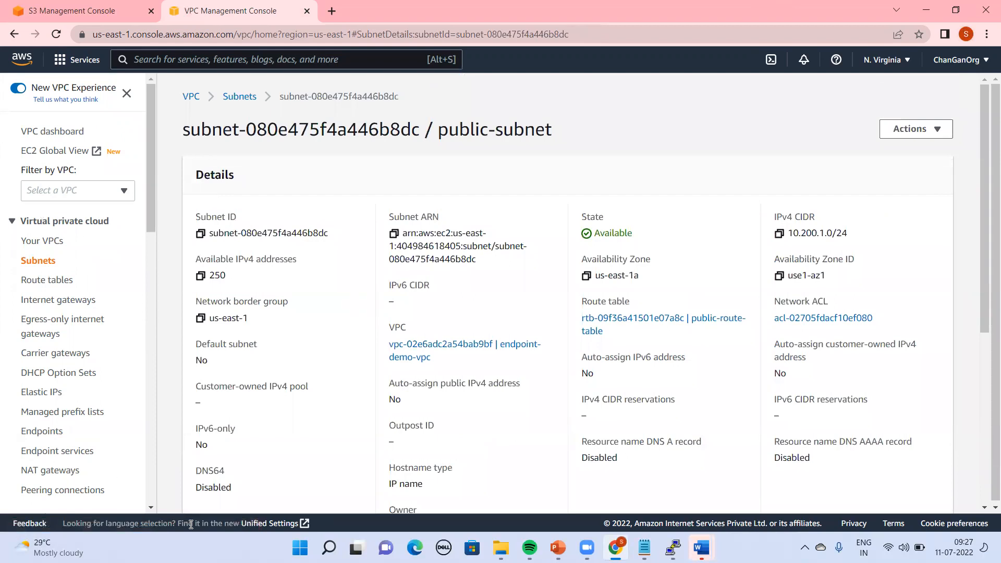
Switch to the S3 console and open the bucket policy of s3bucketendpointdemo for editing from its permissions
click(59, 10)
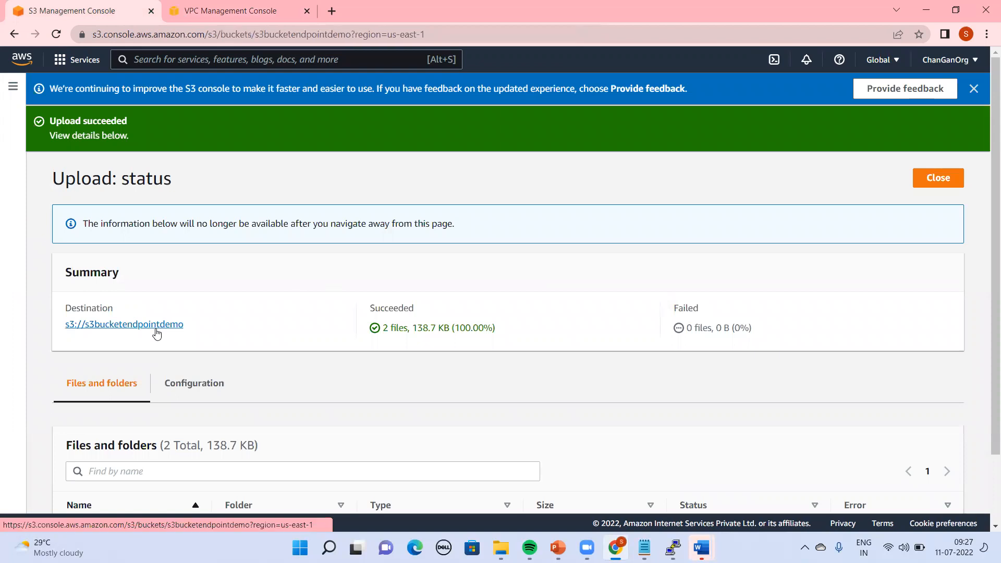
click(155, 328)
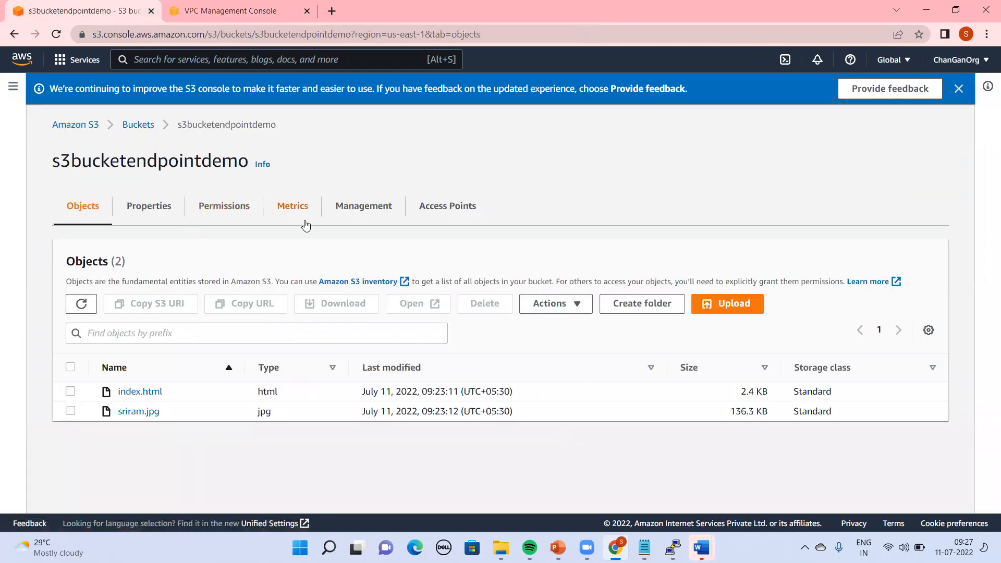
click(228, 211)
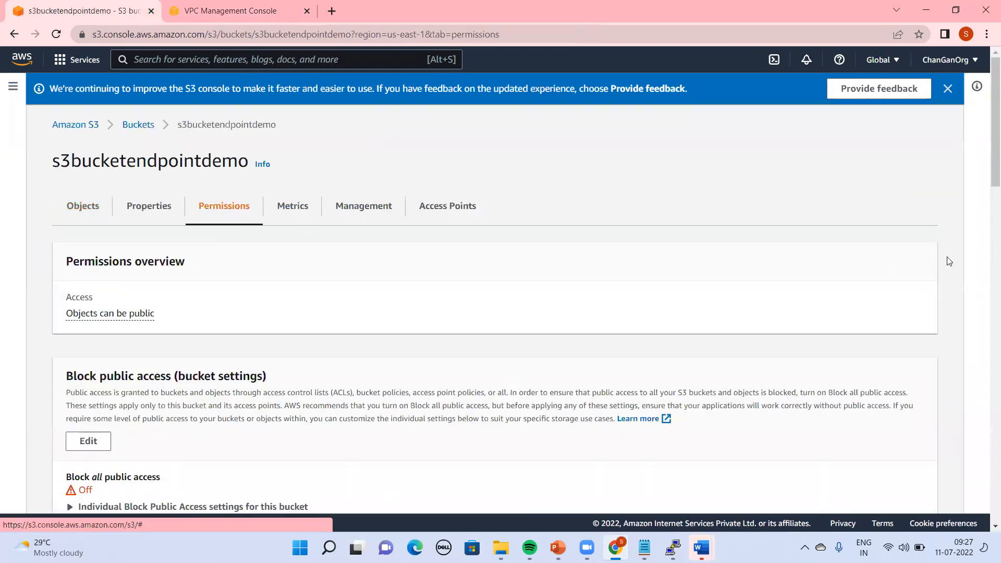
drag(996, 131, 986, 250)
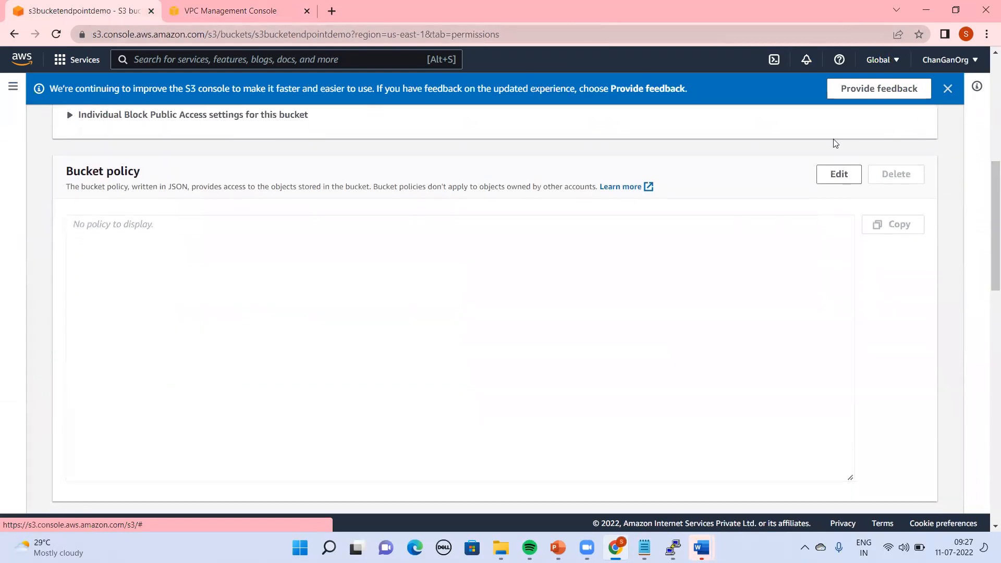
click(839, 181)
mouse_move(988, 255)
mouse_down()
mouse_move(990, 329)
mouse_move(984, 245)
mouse_up()
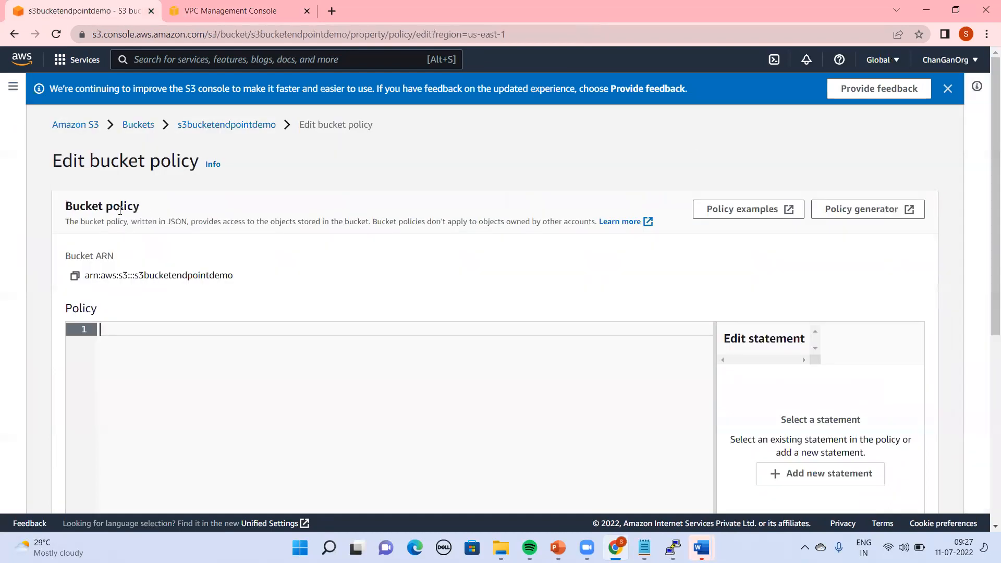
Copy the bucket ARN, open the AWS Policy Generator and enter * as the statement's principal
click(74, 276)
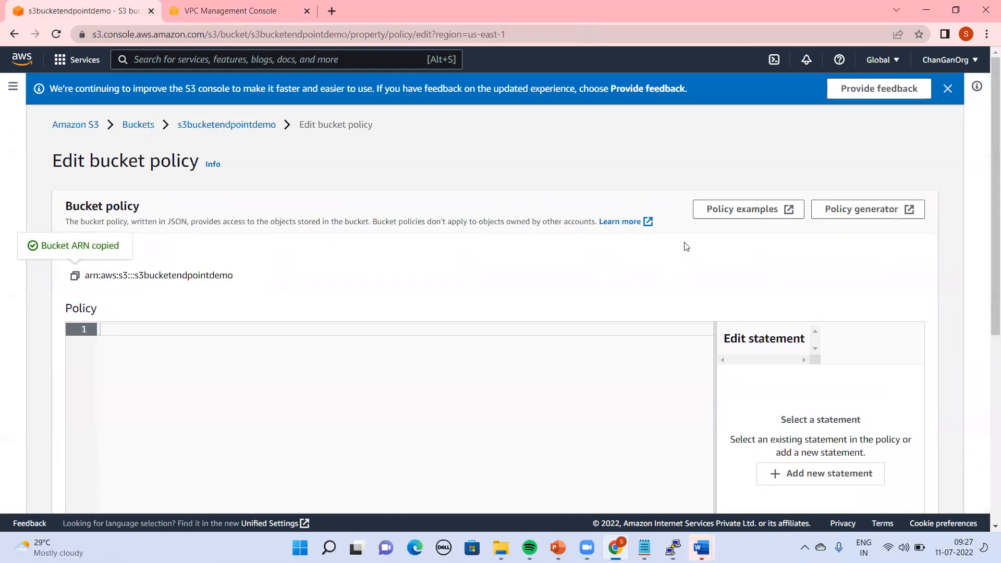
click(870, 212)
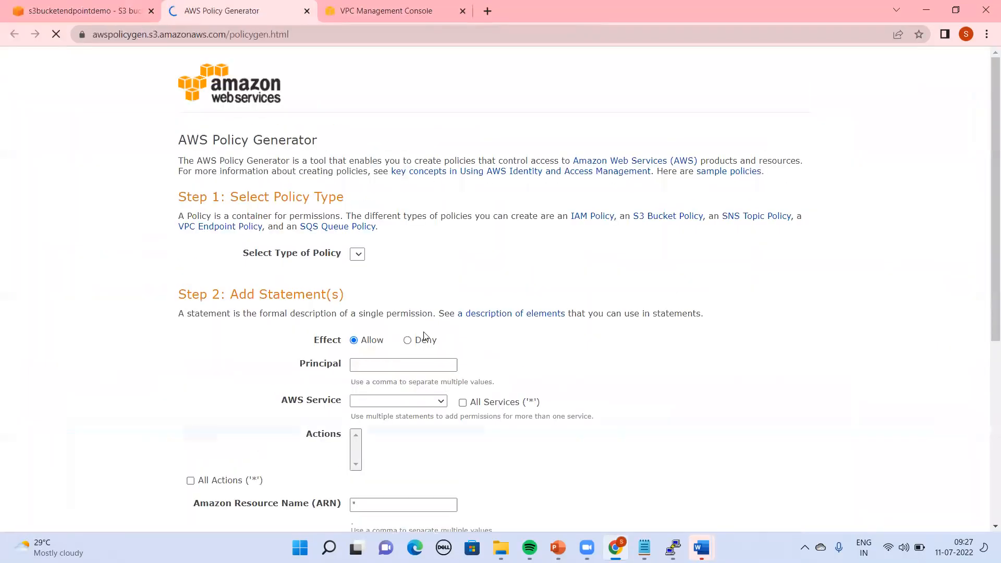
click(403, 363)
text(*)
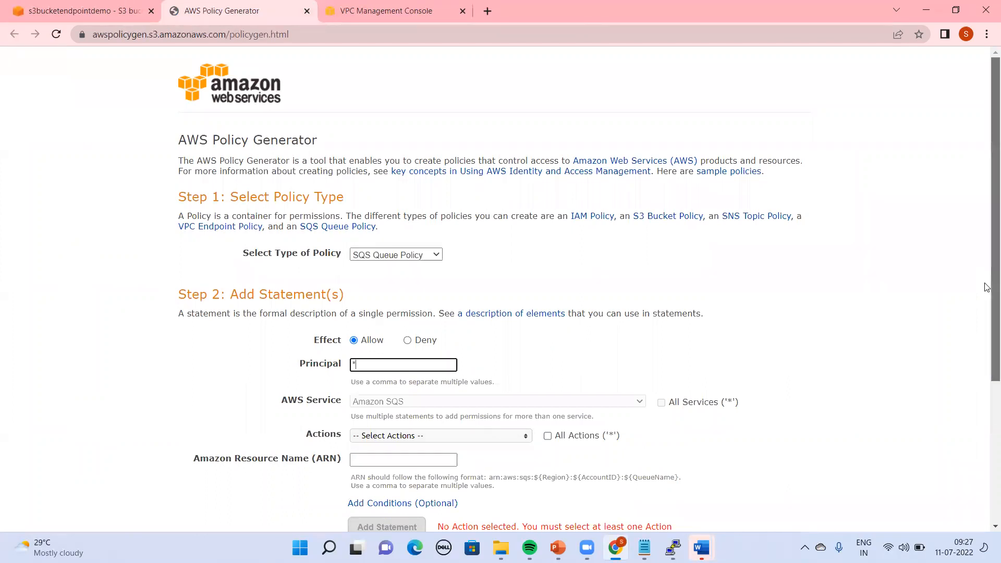
Try to complete the generator's statement with all actions and the resource ARN arn:aws:s3:::s3bucketendpointdemo/*
drag(987, 250, 987, 416)
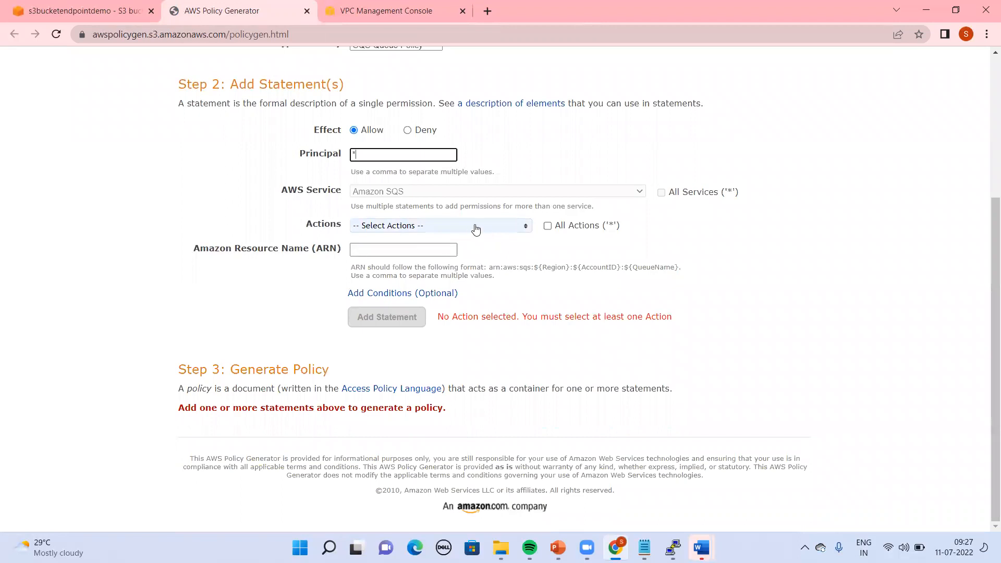
click(474, 226)
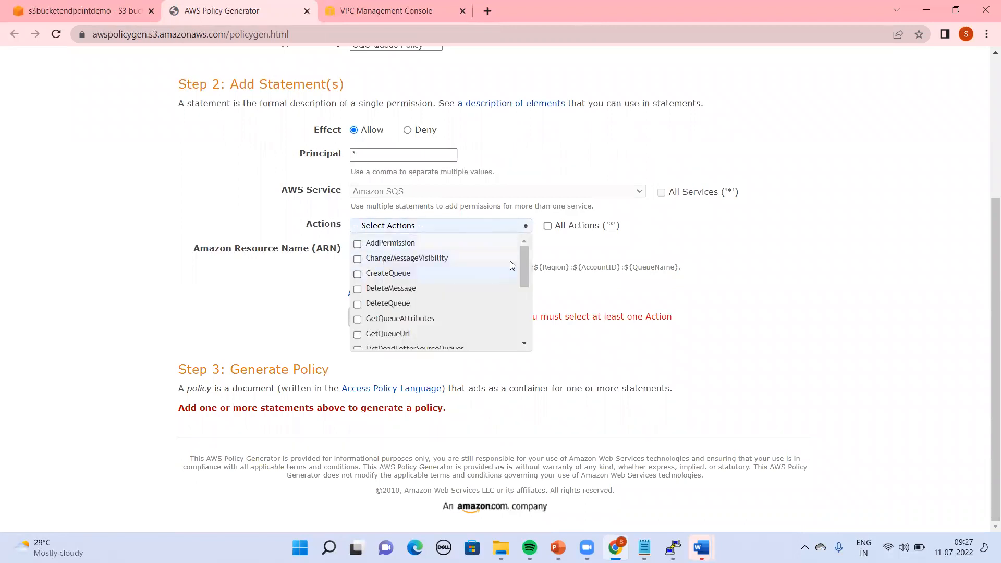
click(549, 228)
click(401, 252)
key(ctrl+v)
text(/*)
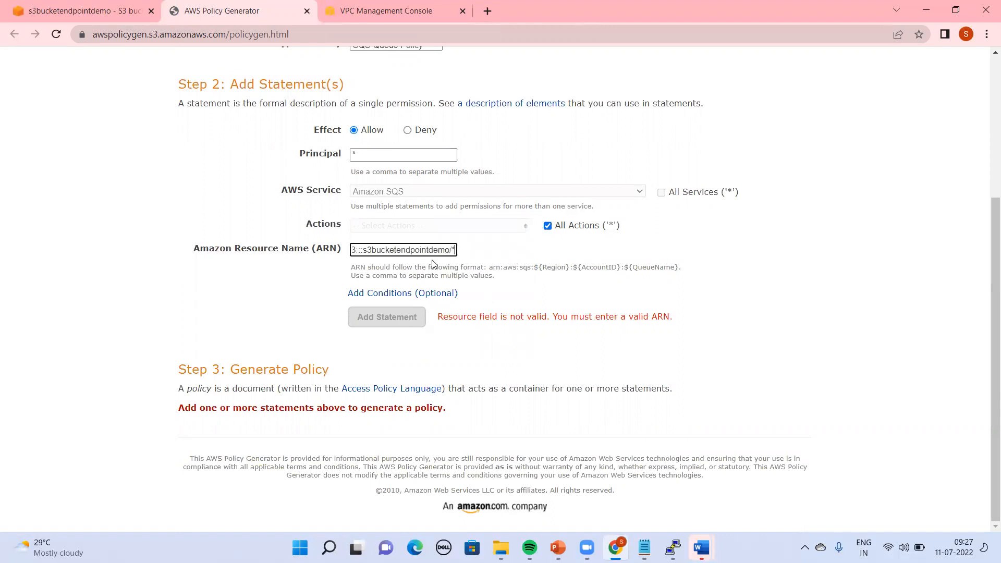
drag(988, 313, 977, 167)
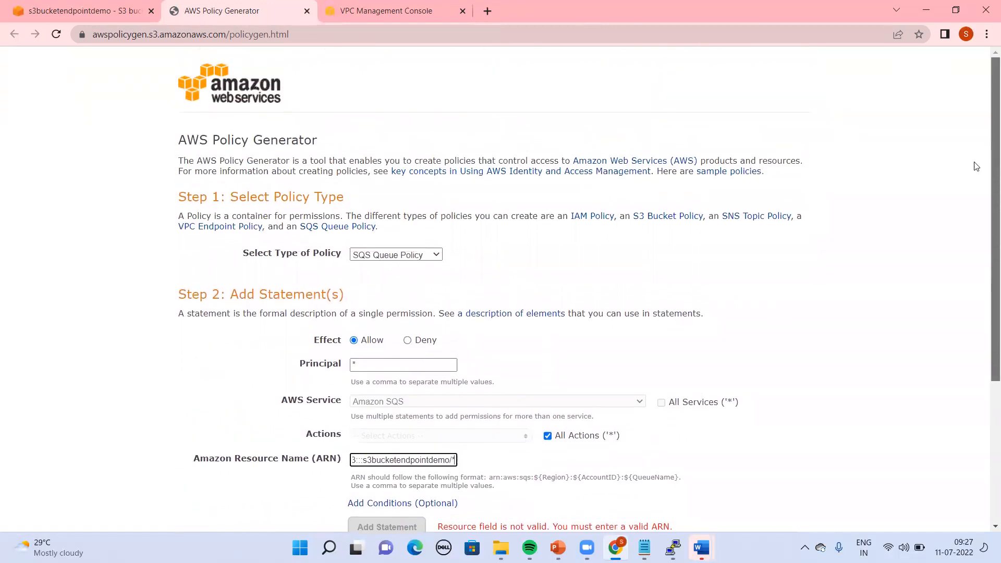
scroll(977, 167, down, 4)
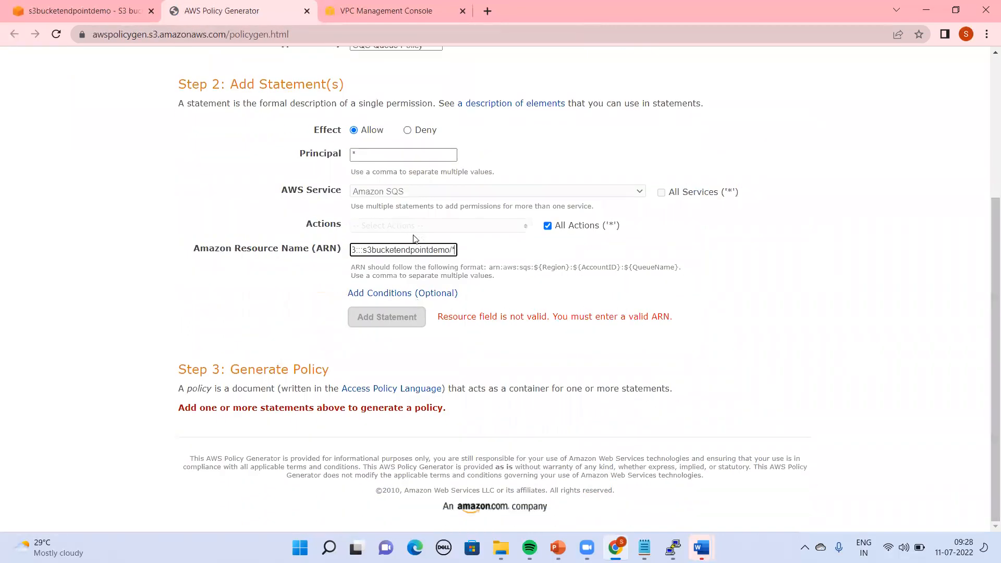
key(Home)
drag(987, 344, 987, 209)
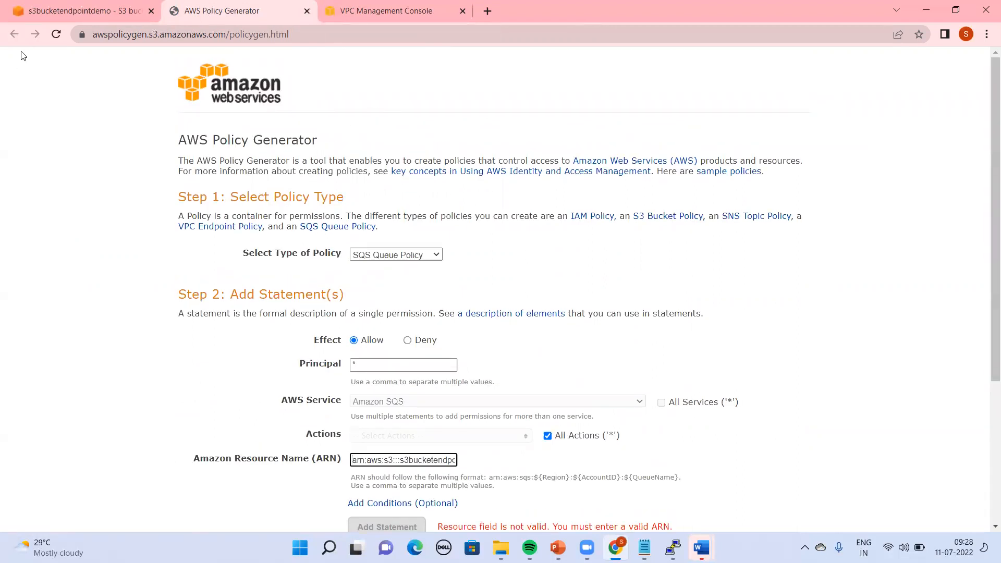
Return to the empty bucket policy editor and open the saved bucketpolicy text file through Windows search
click(380, 12)
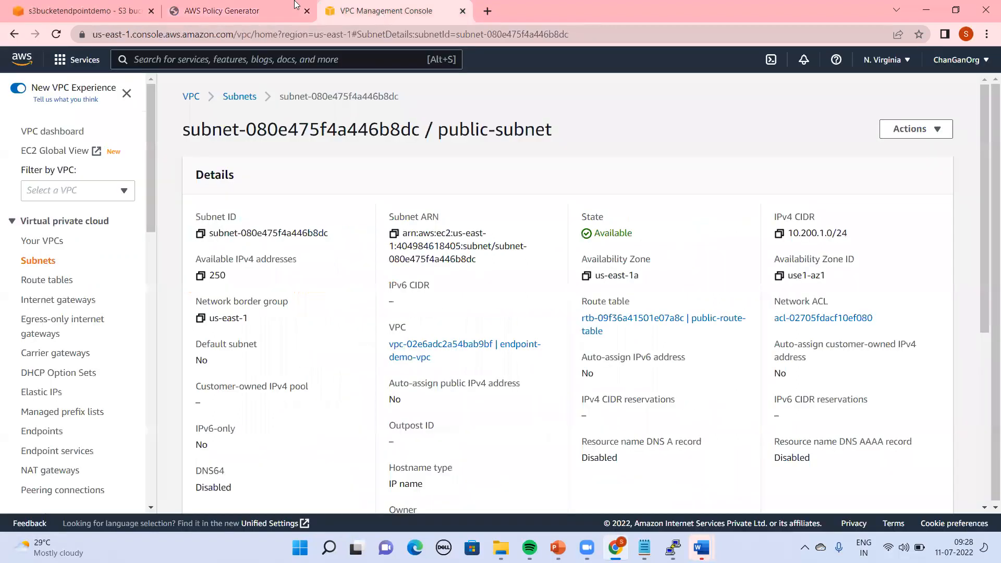
click(78, 11)
click(341, 407)
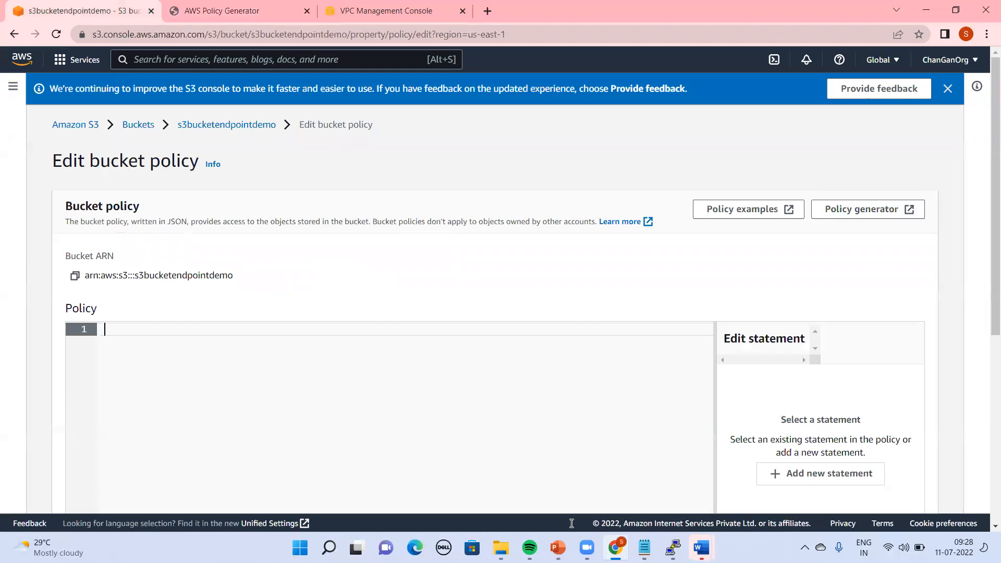
click(645, 547)
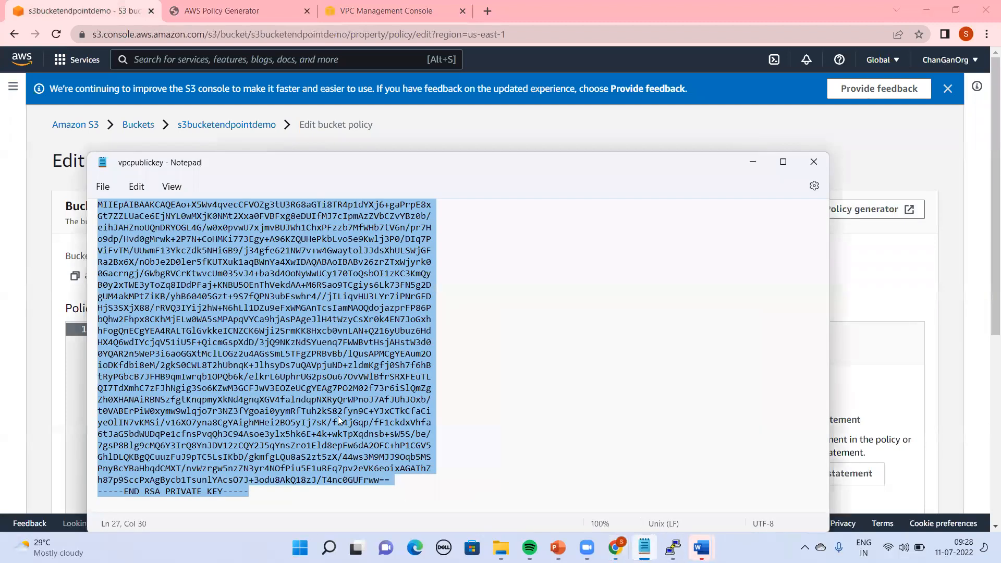
click(329, 548)
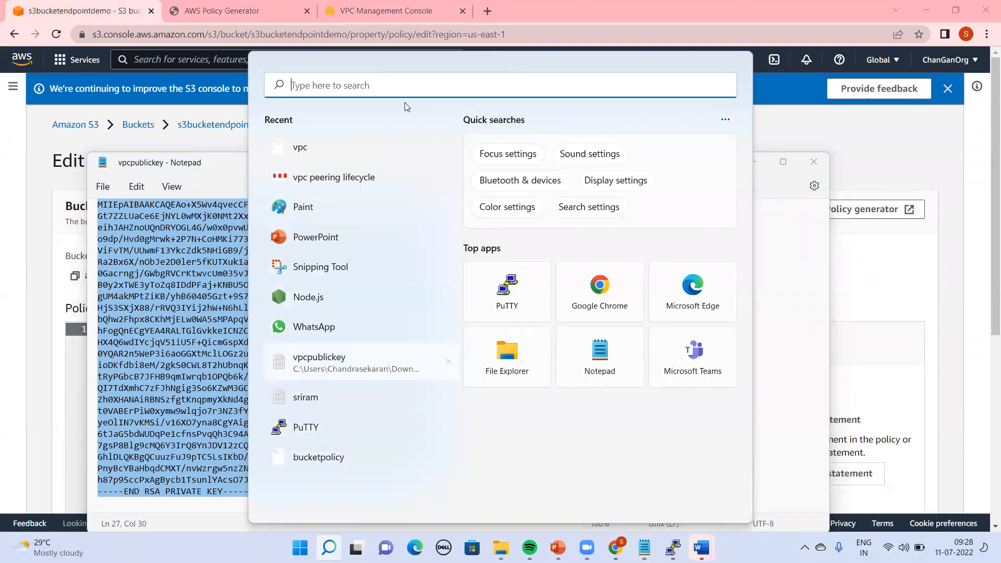
click(334, 451)
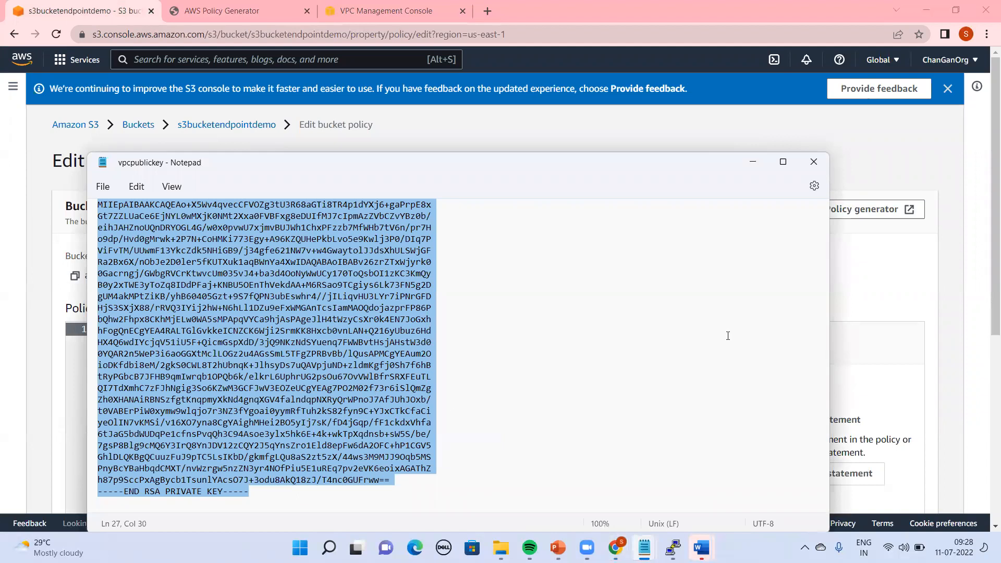
click(753, 162)
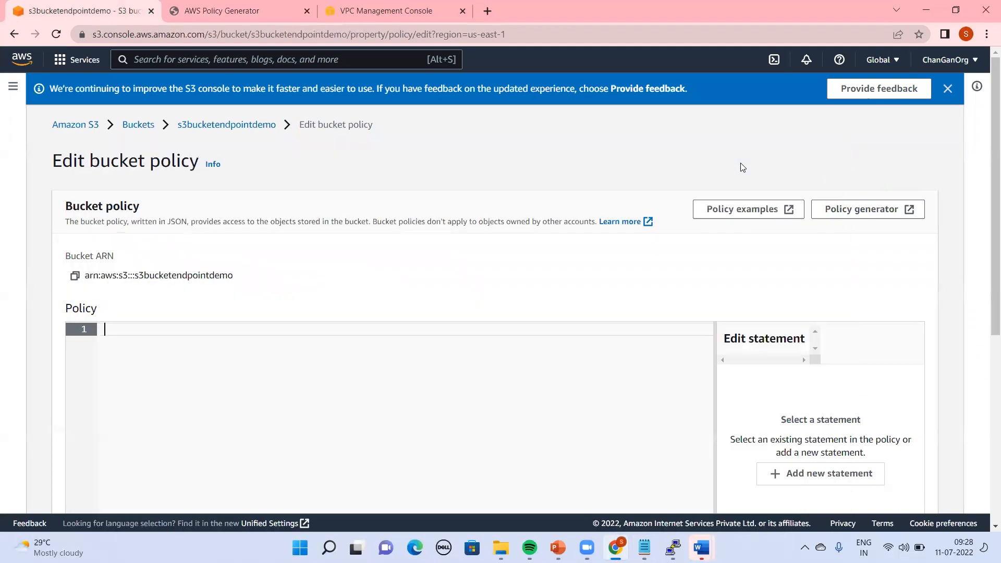
Copy the whole JSON policy from bucketpolicy in Notepad into the bucket policy editor
mouse_move(645, 547)
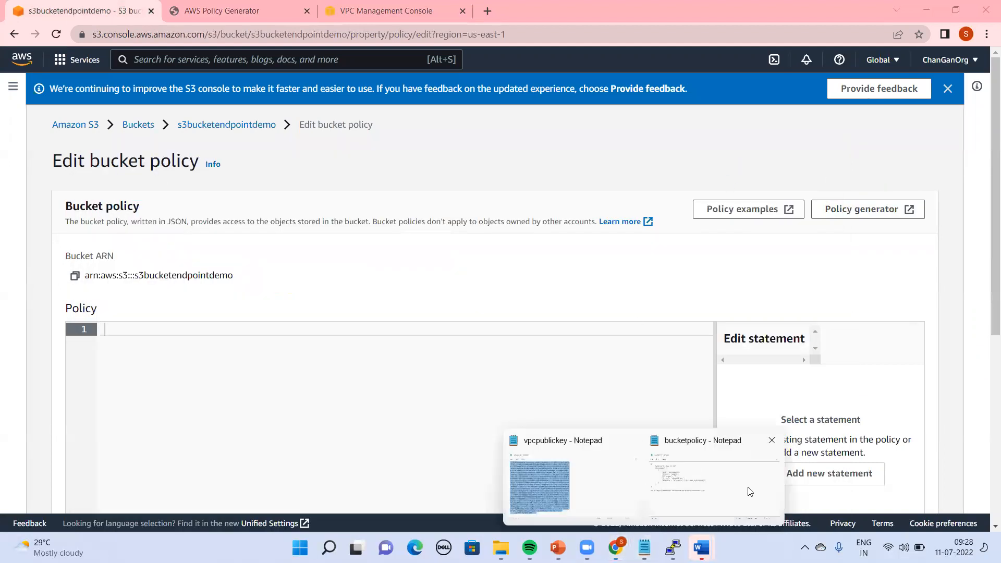
click(749, 488)
click(149, 333)
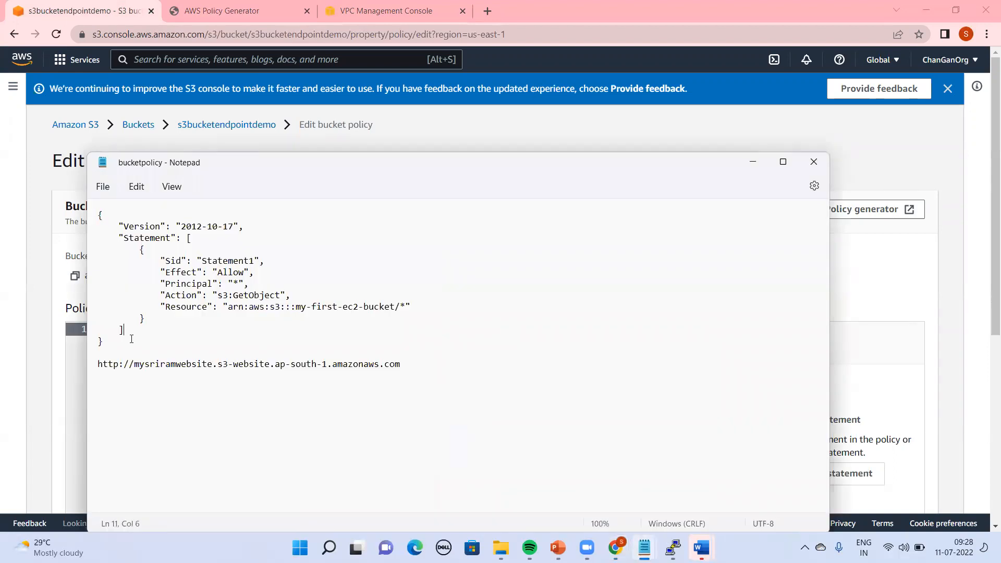
drag(104, 343, 64, 203)
key(ctrl+c)
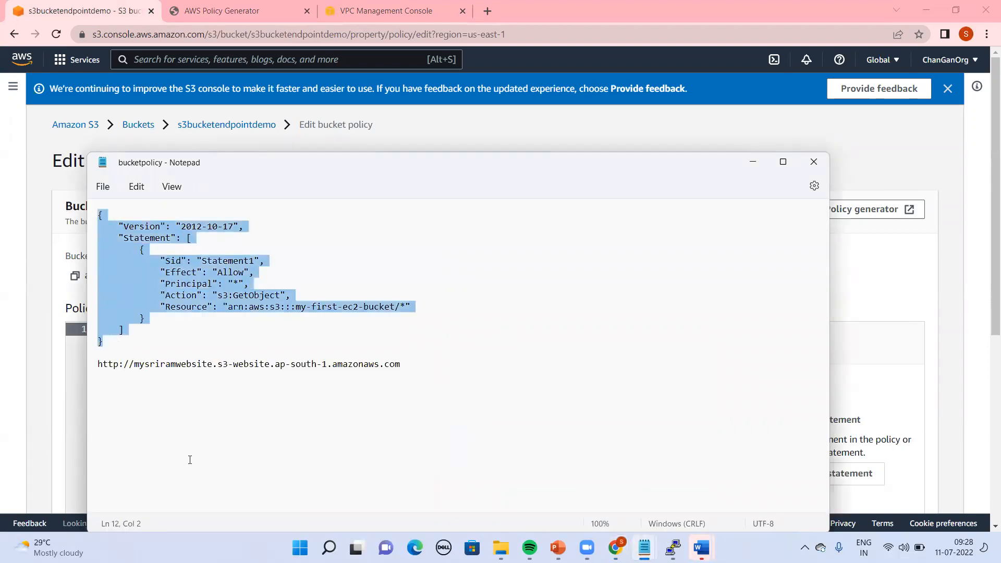
click(81, 366)
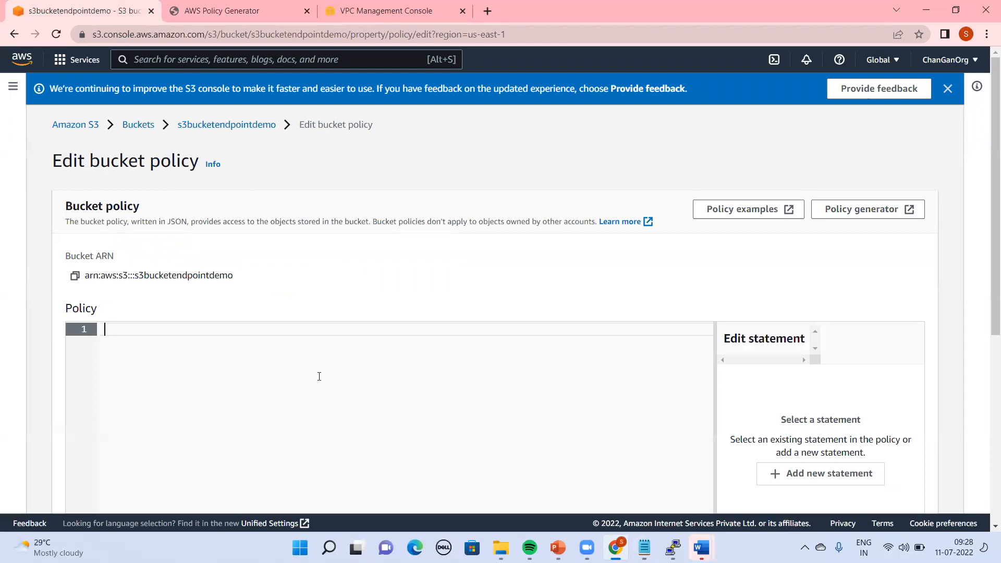
key(ctrl+v)
Change the bucket name in the policy's Resource ARN to s3bucketendpointdemo and try to save the changes
drag(349, 434, 266, 434)
text(s3buck)
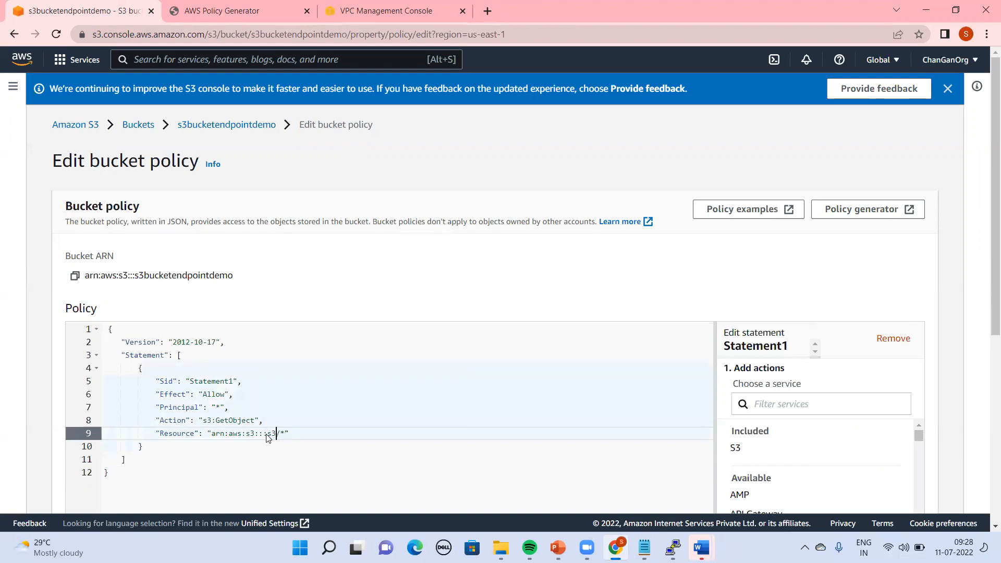
text(etendpointdemo)
scroll(546, 441, down, 6)
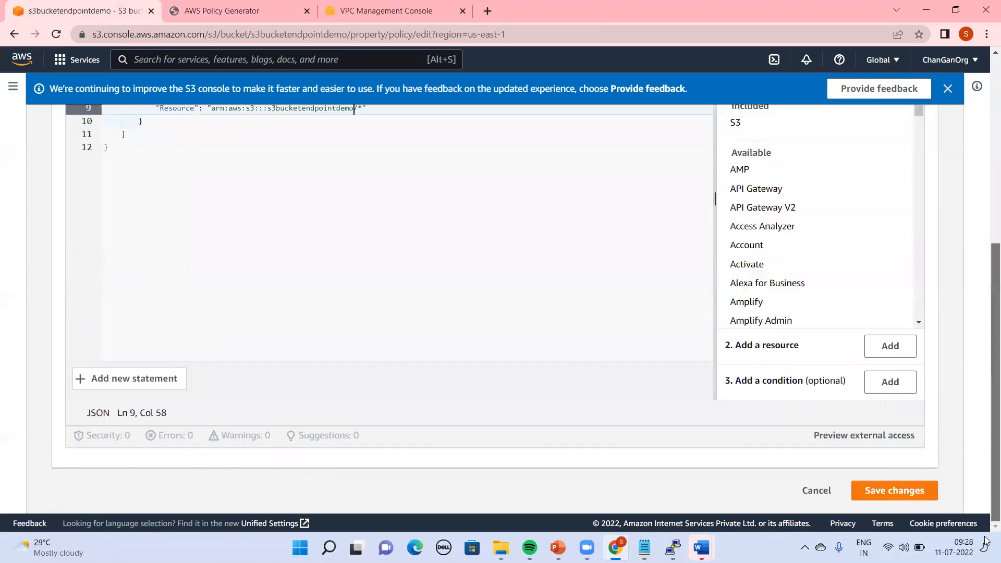
click(882, 498)
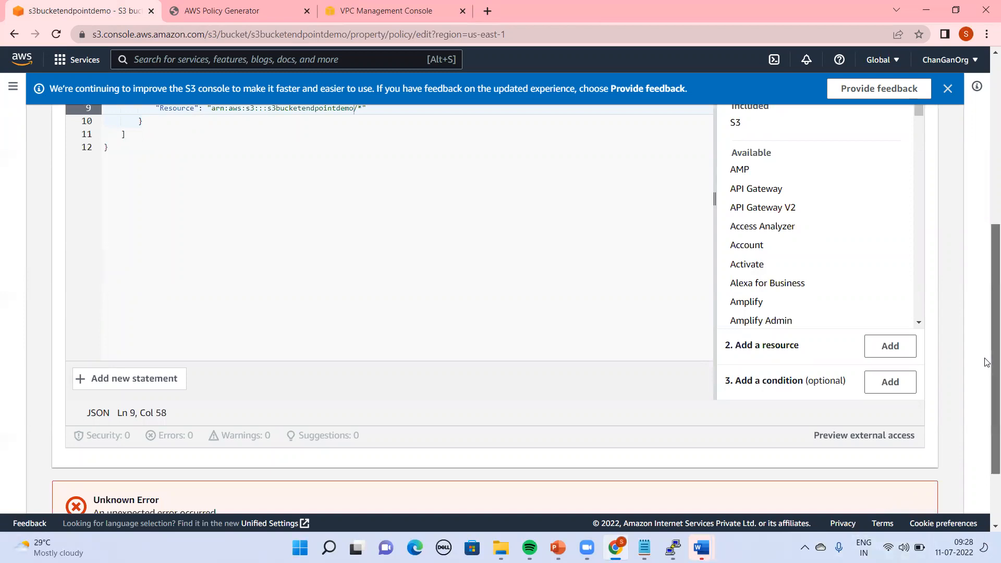
Copy s3bucketendpointdemo from the policy's Resource line and replace the bucket name in the Notepad bucketpolicy file with it
scroll(981, 241, up, 5)
double_click(292, 346)
key(ctrl+c)
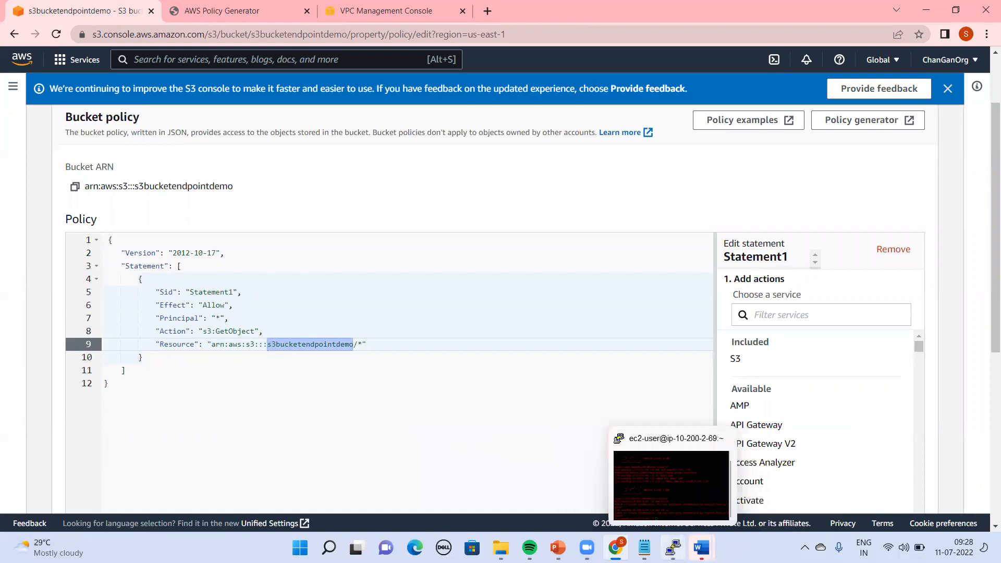
click(673, 548)
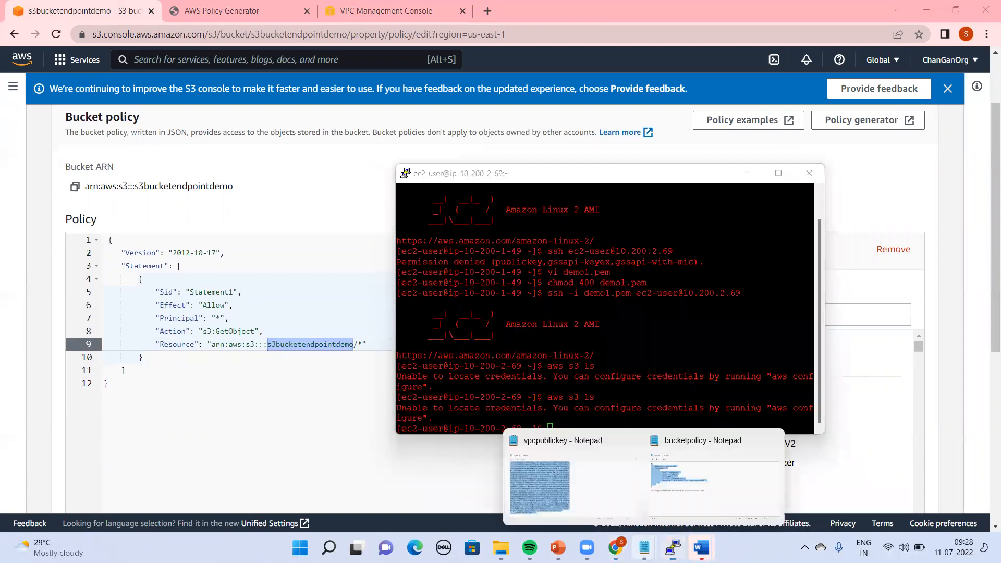
click(764, 491)
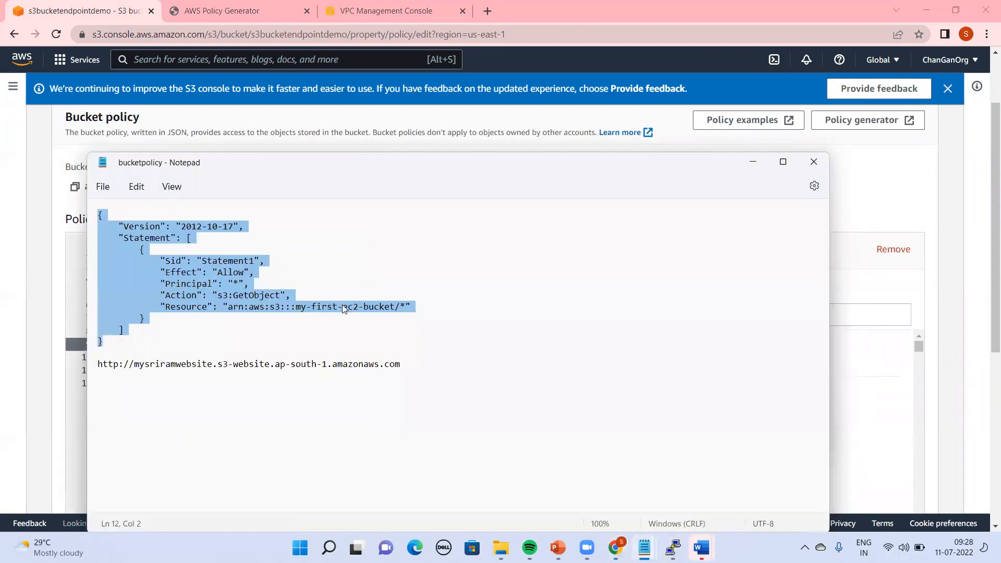
click(296, 307)
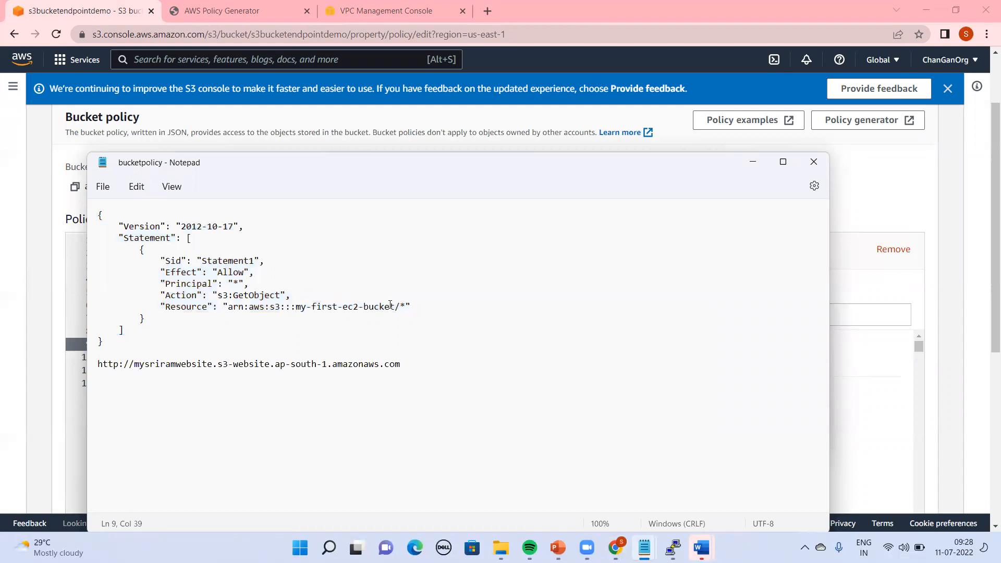
shift+click(397, 307)
key(ctrl+v)
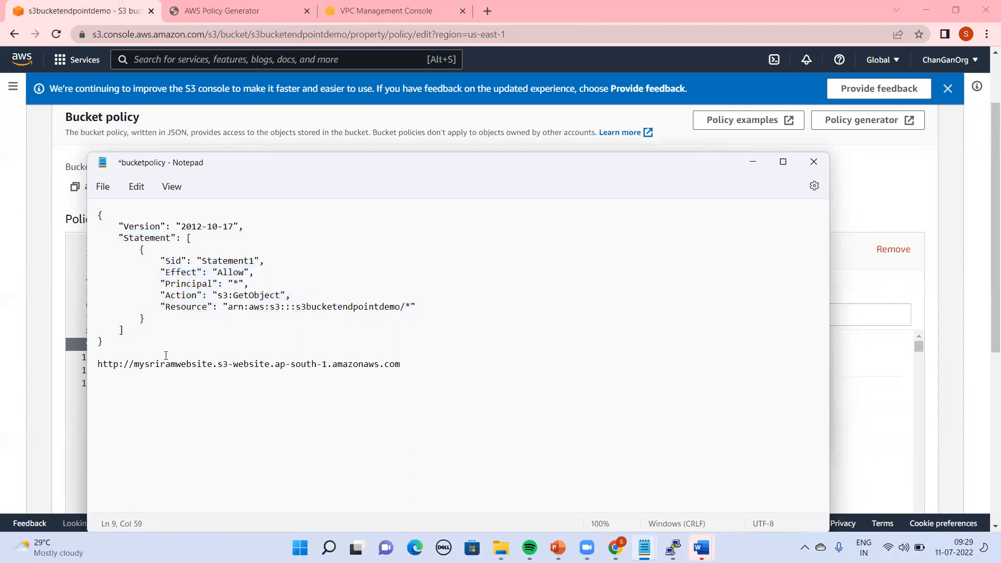
Replace the bucket policy with the edited JSON from the Notepad bucketpolicy file and save the changes
drag(135, 355, 46, 166)
key(ctrl+c)
key(alt+Tab)
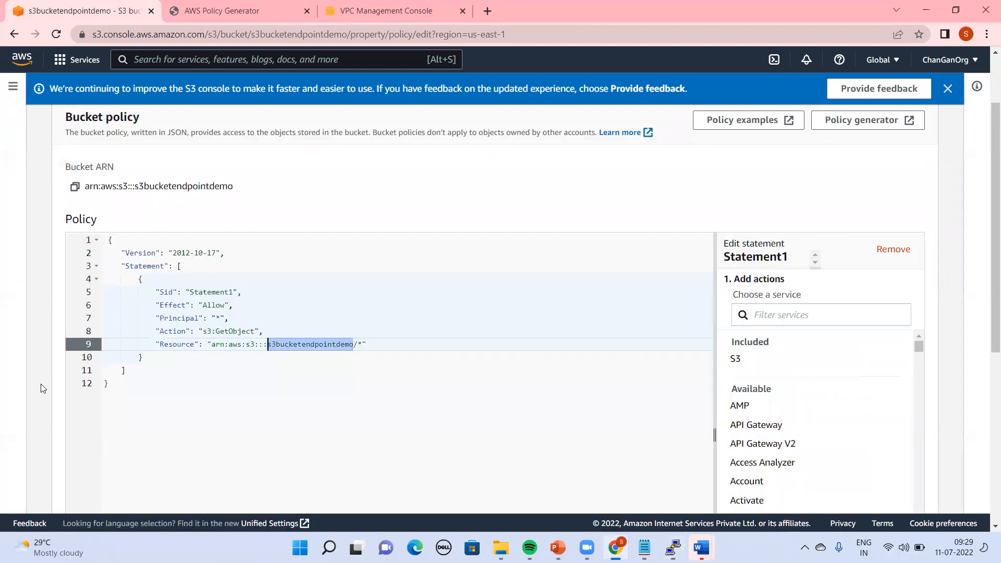
click(273, 398)
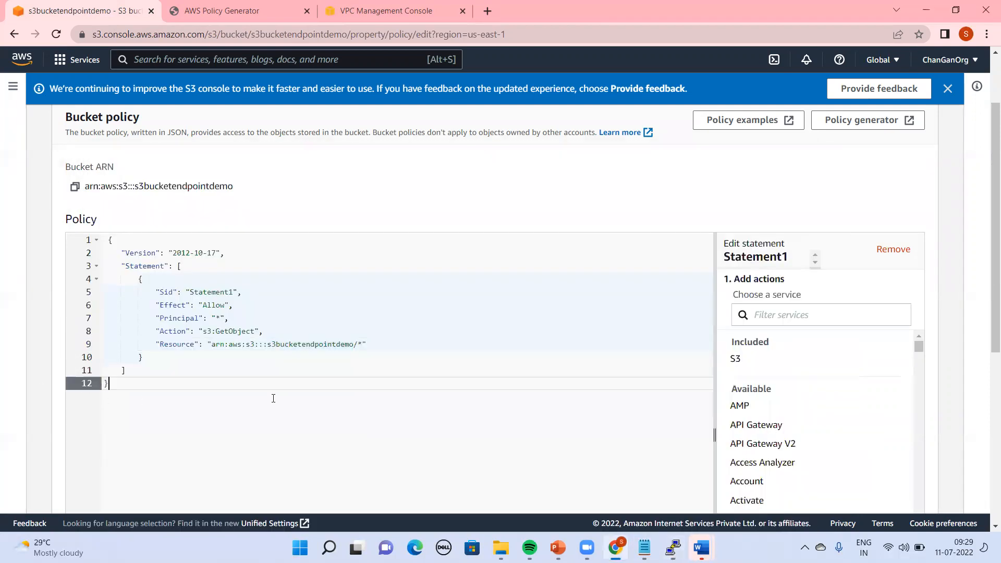
key(ctrl+a)
key(ctrl+v)
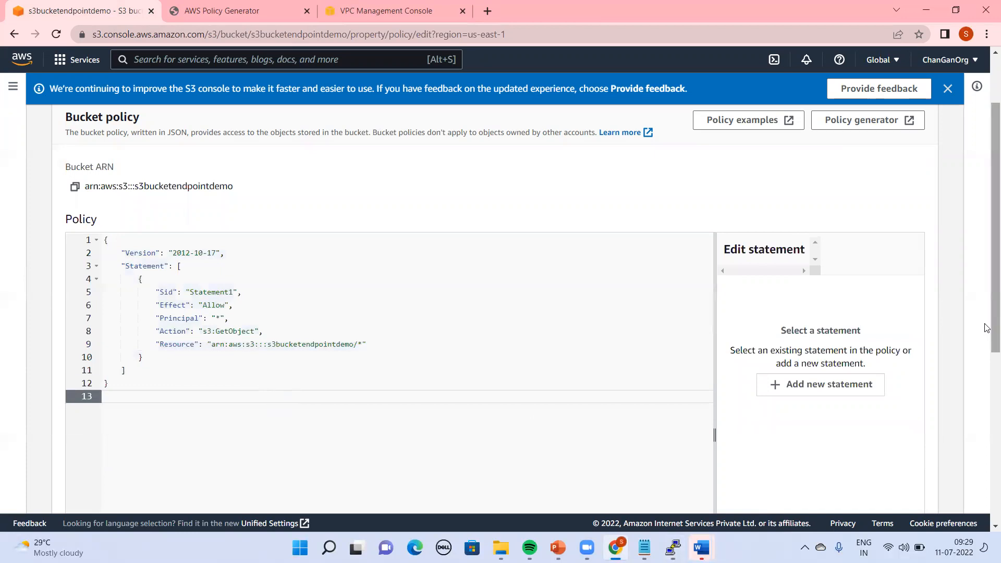
drag(986, 328, 987, 436)
scroll(896, 465, down, 1)
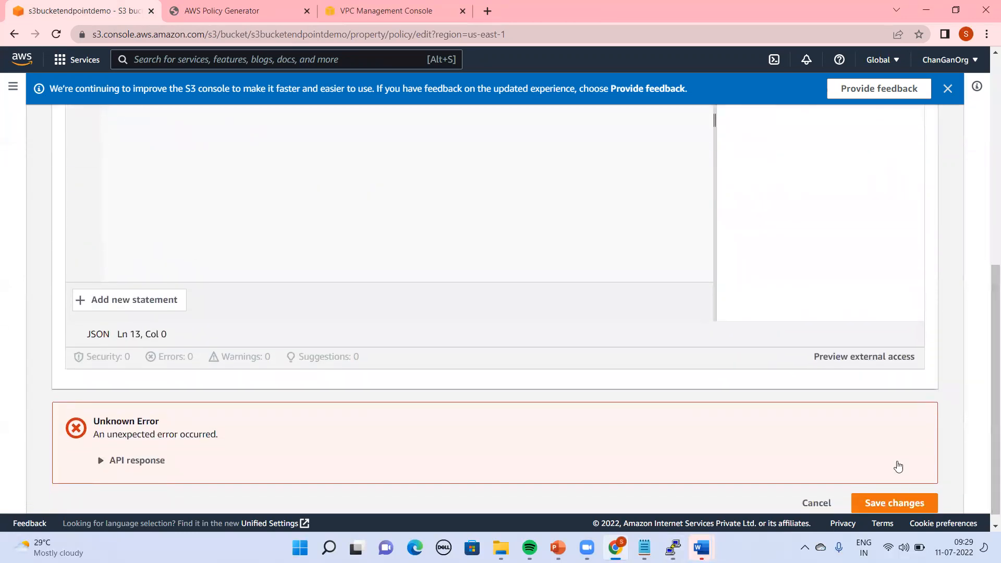
click(898, 506)
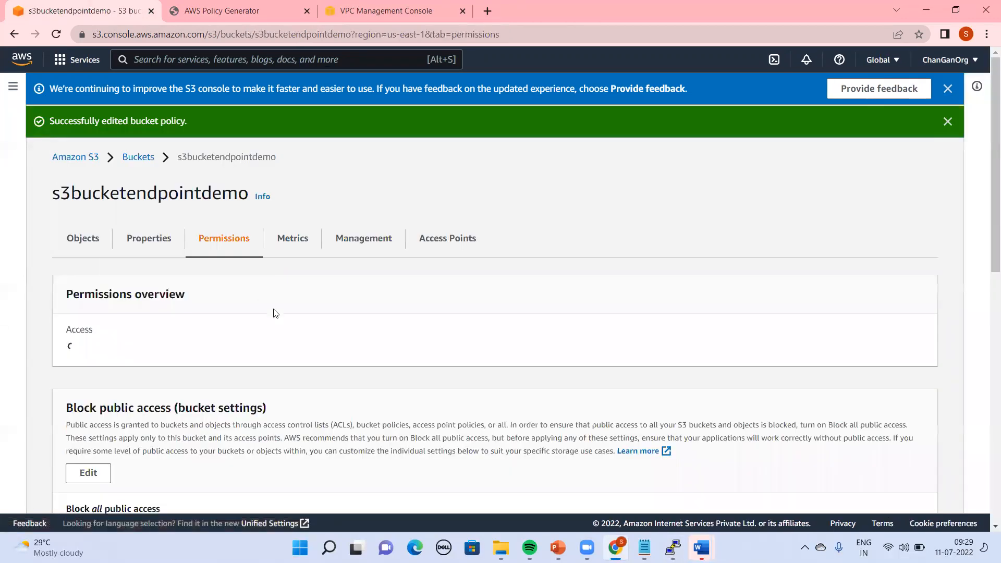
Open index.html in the s3bucketendpointdemo bucket and copy its object URL
click(673, 548)
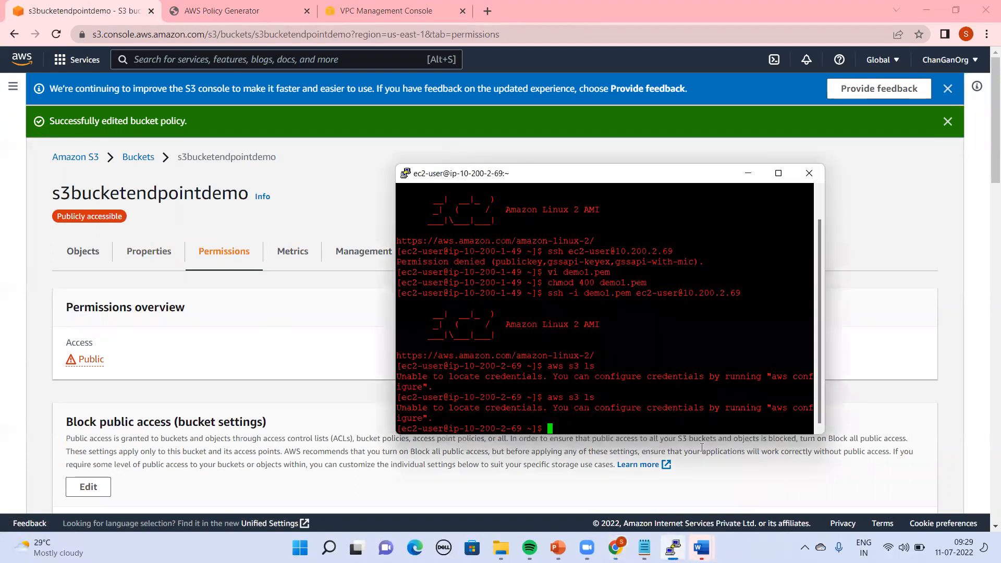
click(132, 158)
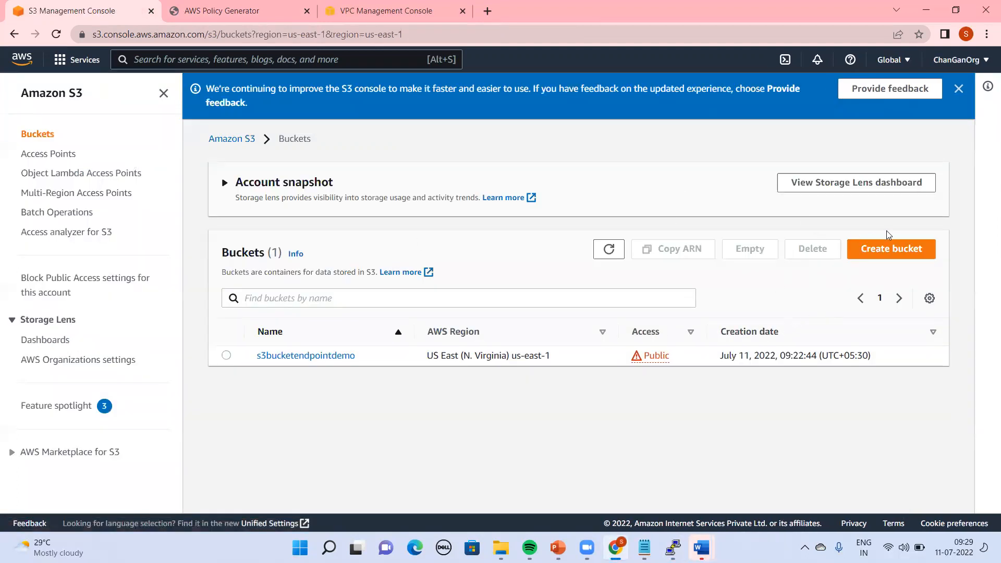
click(313, 356)
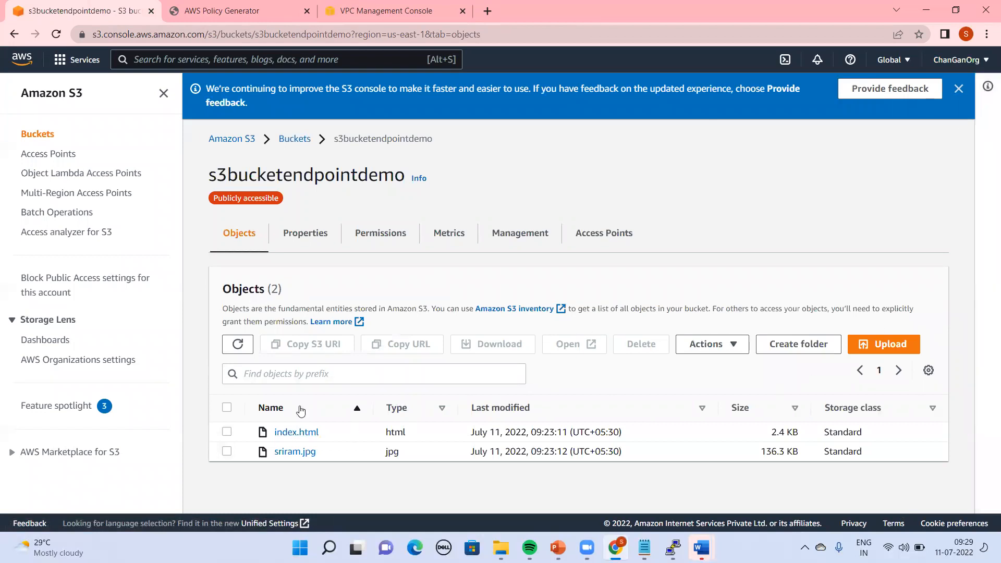
click(295, 438)
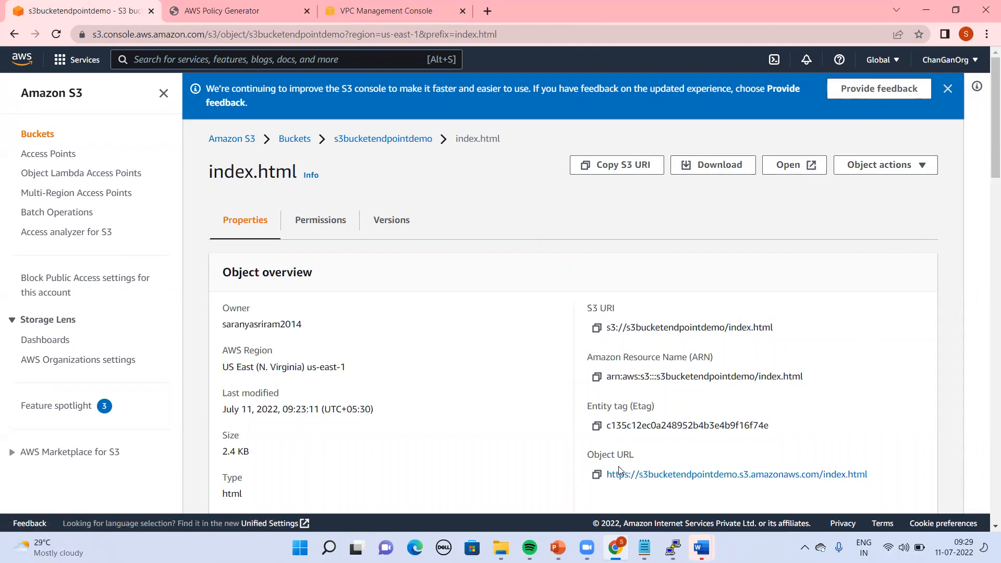
click(596, 476)
Close the old PuTTY session, start a new one to 3.237.76.68 and log in as ec2-user
key(alt+Tab)
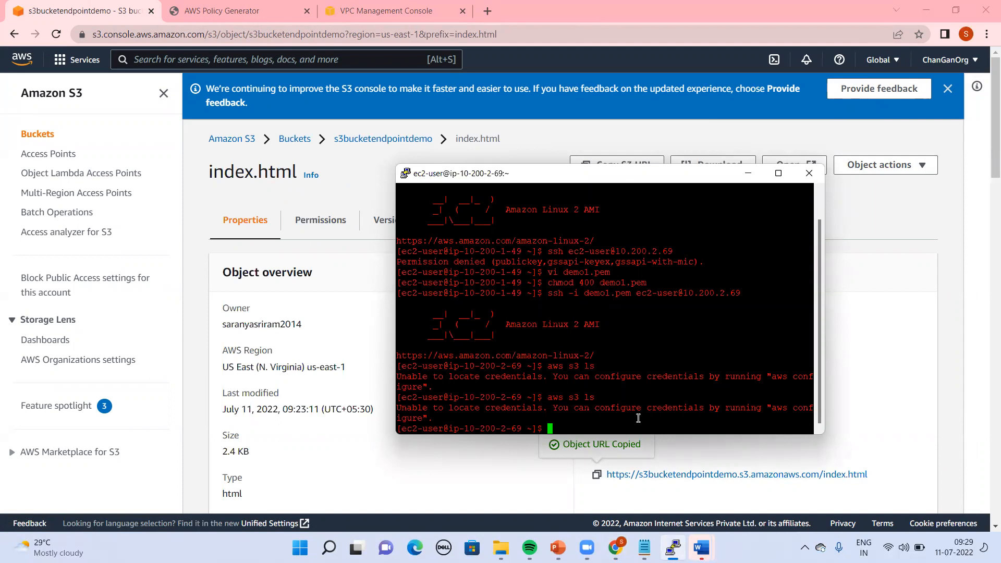
click(809, 173)
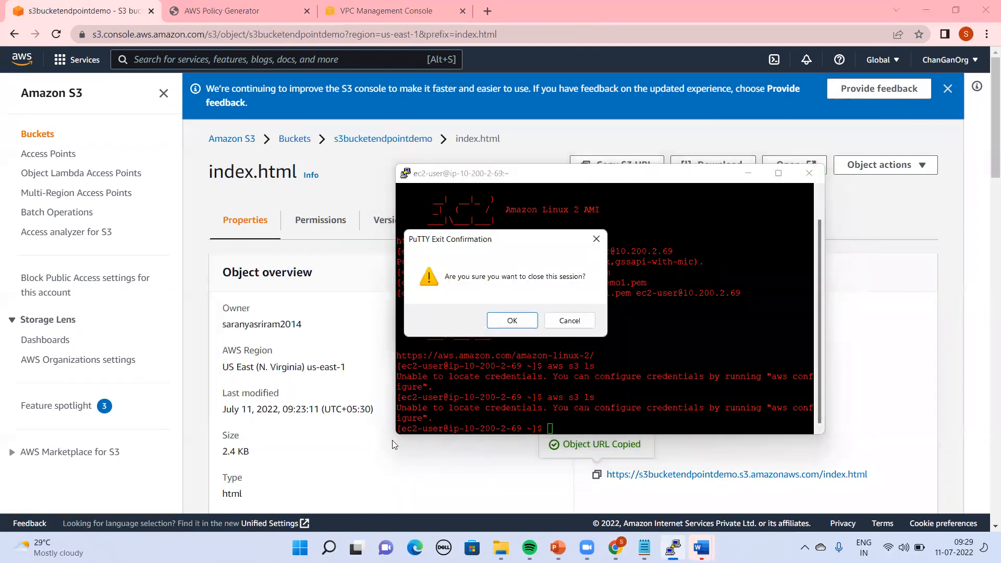
click(524, 320)
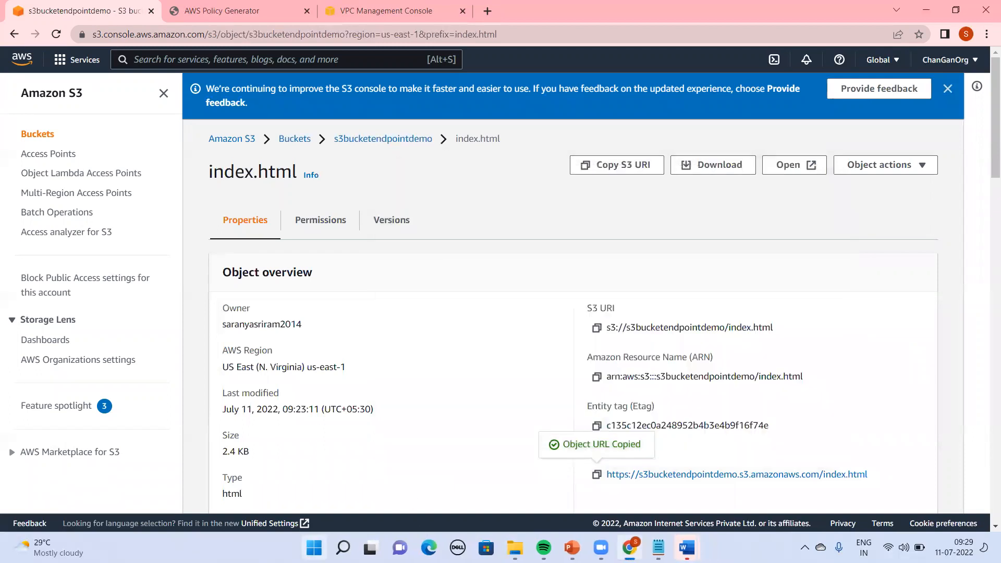
key(super+s)
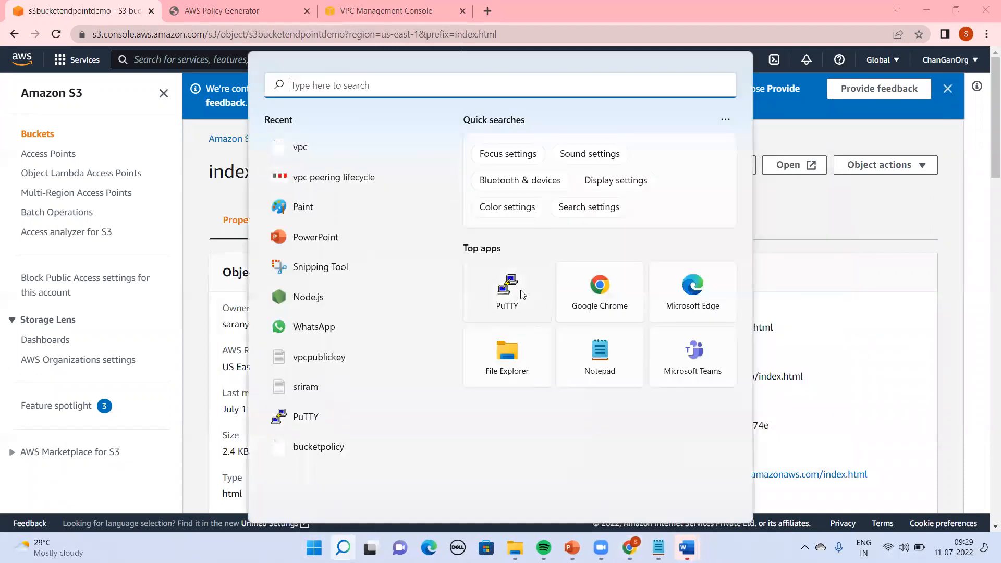
click(522, 292)
double_click(478, 324)
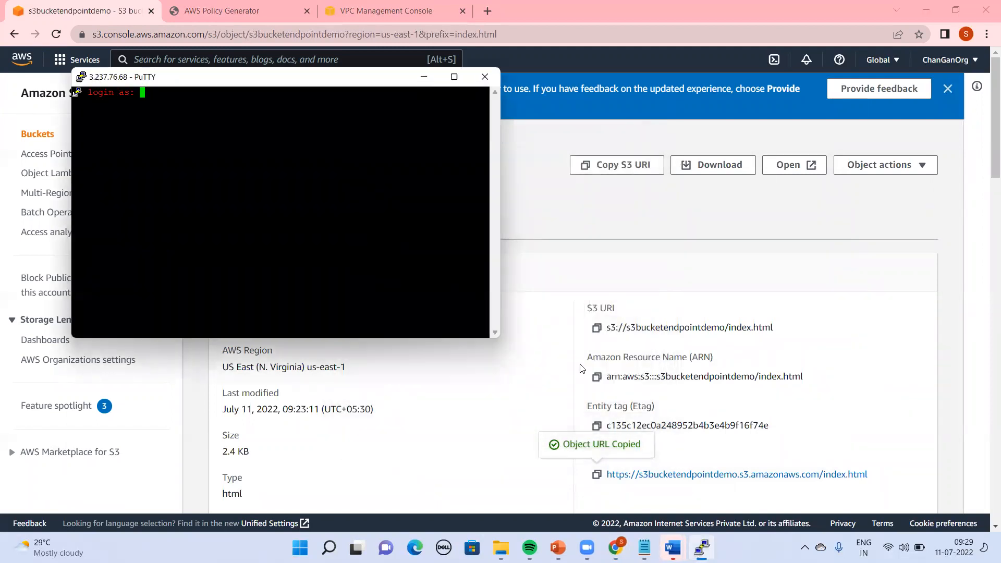
text(ec2-user)
key(Return)
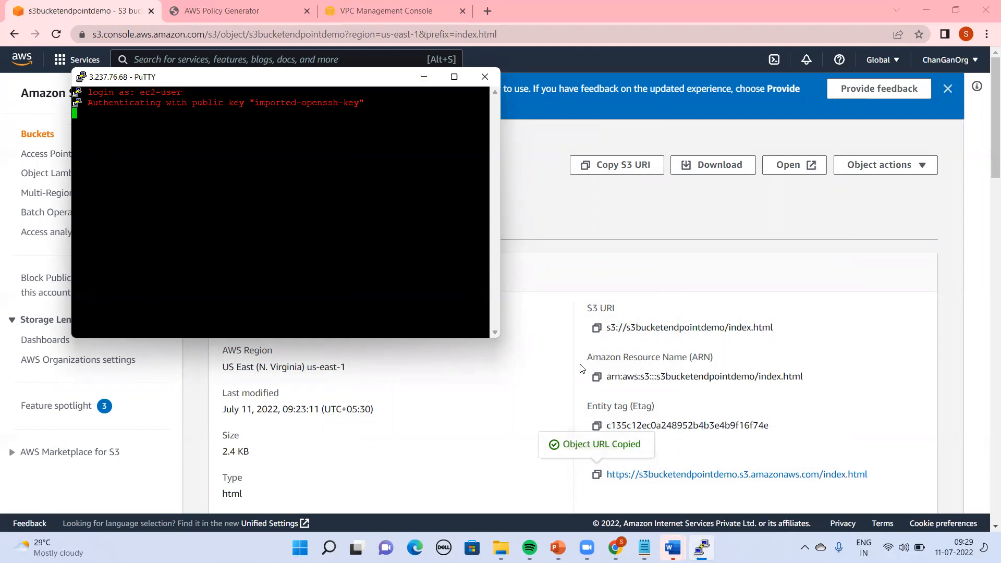
text(ssh)
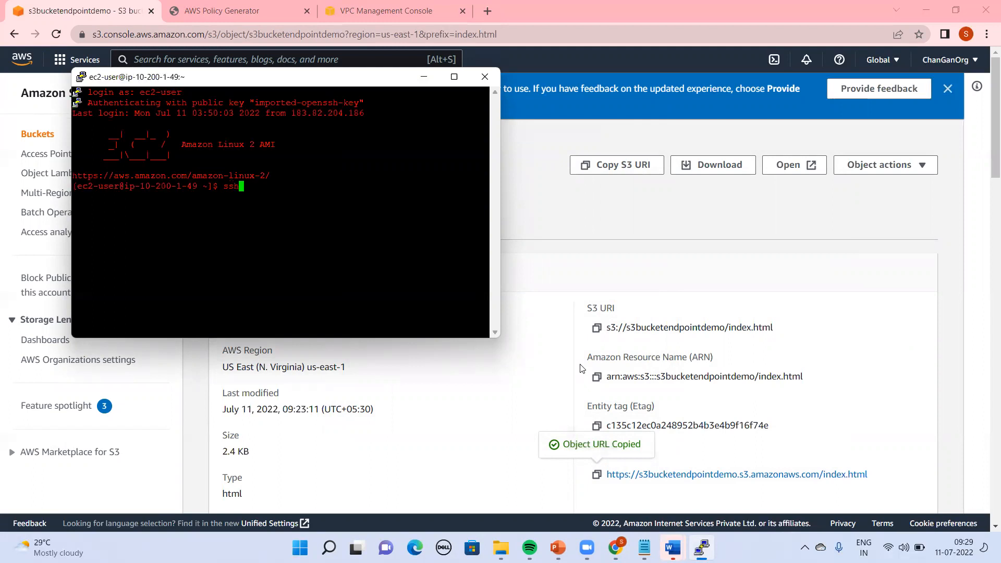
text( -i demo1.pem ec2-user@10.200)
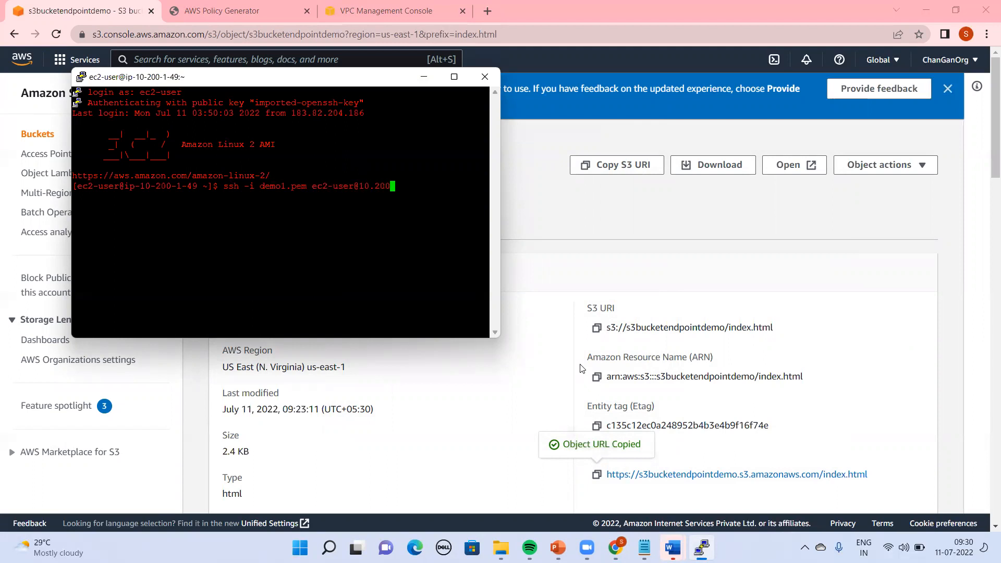
text(.2.69)
key(Return)
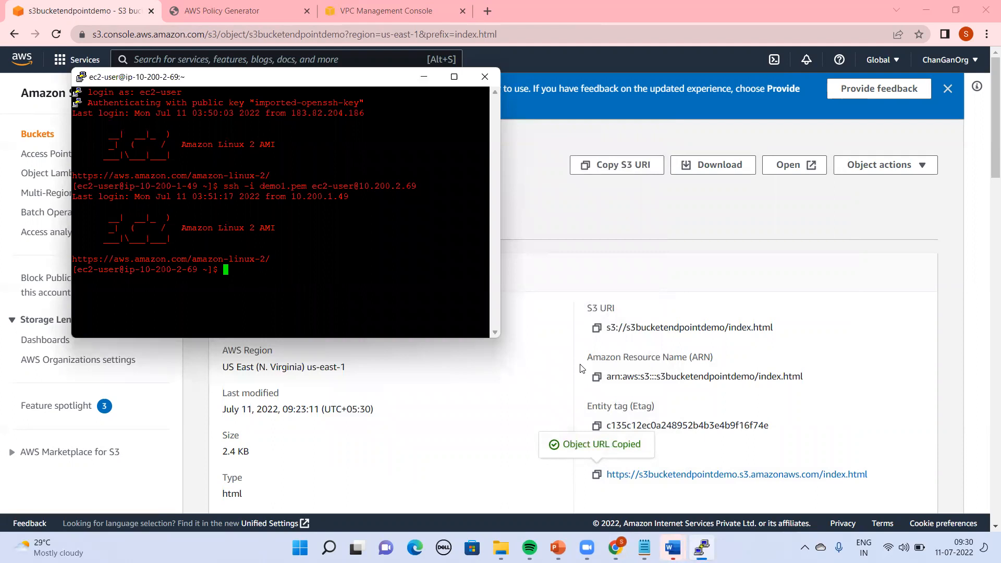
text(sudo su)
key(Return)
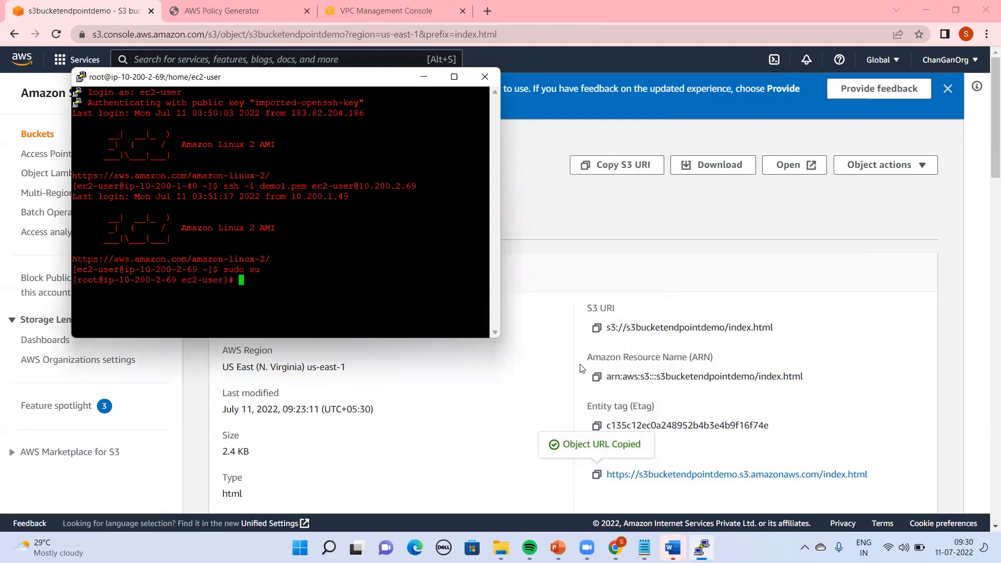
Download index.html from the bucket with wget and the copied object URL, and examine the transfer output
text(wget)
right_click(284, 233)
key(Return)
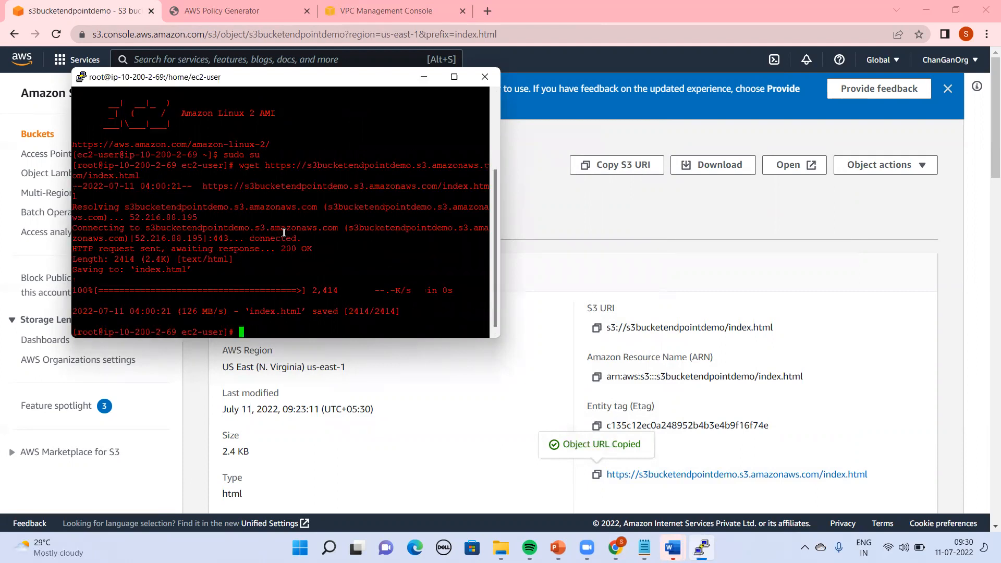
drag(416, 312, 88, 176)
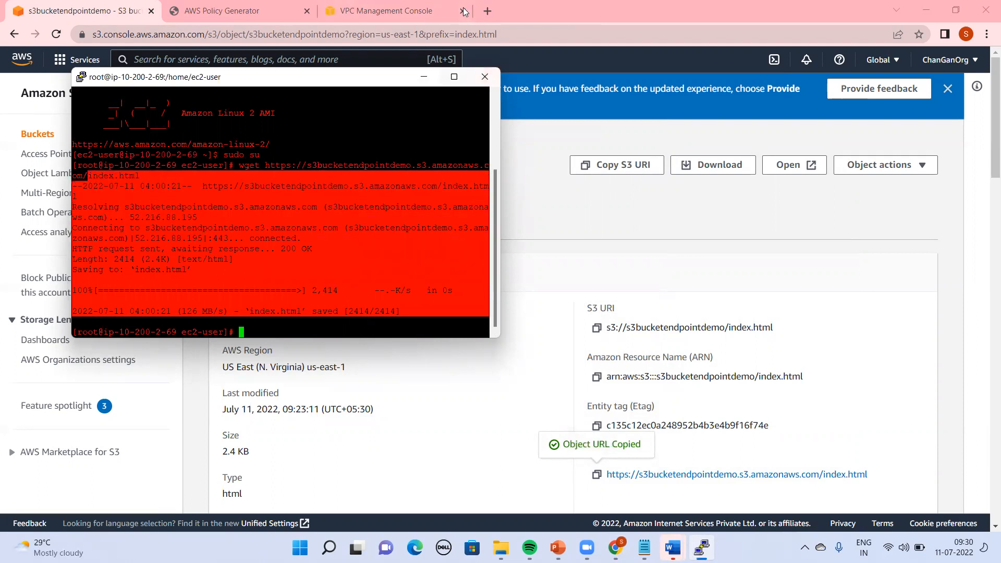
click(634, 54)
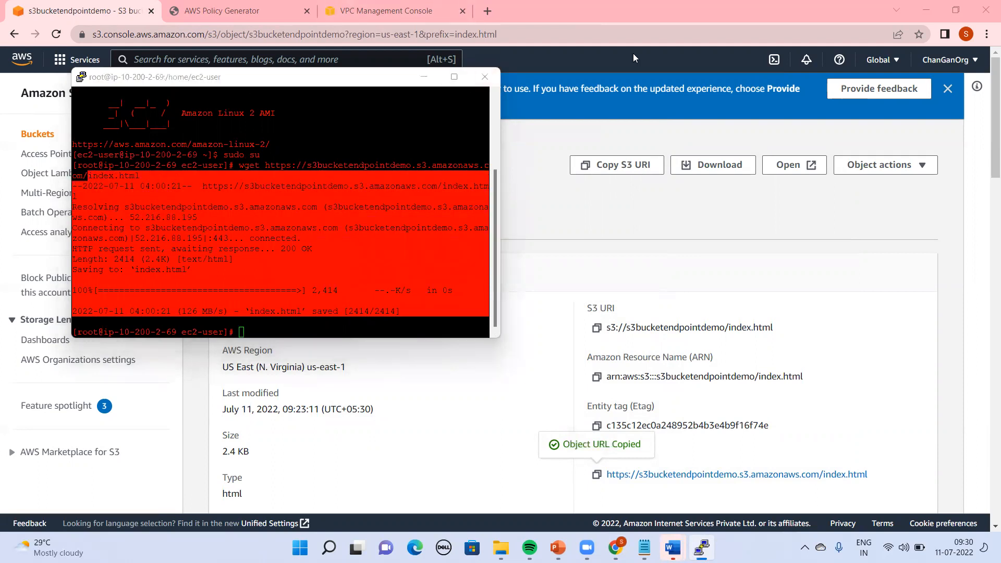
click(332, 233)
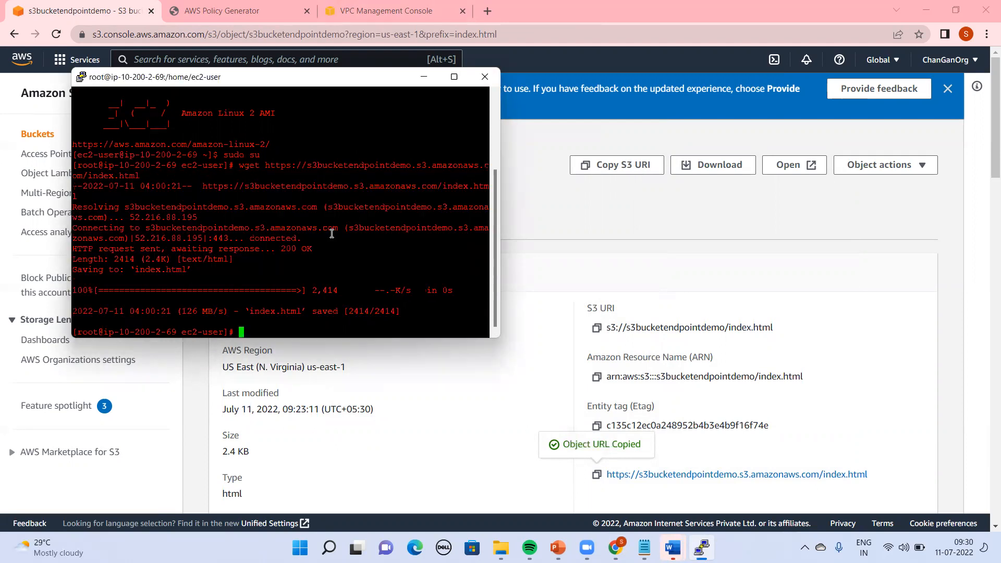
drag(413, 313, 48, 177)
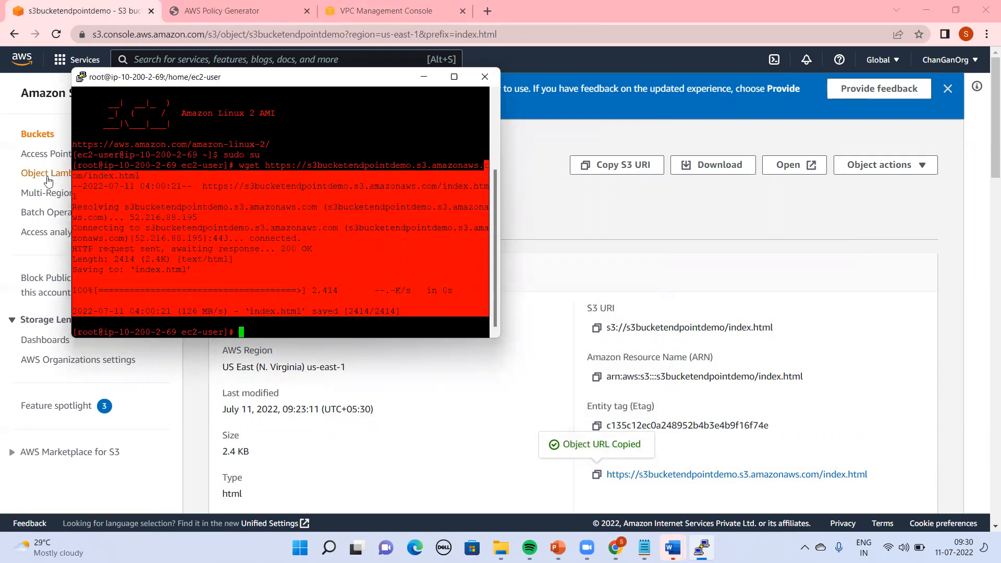
Try to list the S3 buckets from the private instance with aws s3 ls
click(334, 330)
text(aws ls s3)
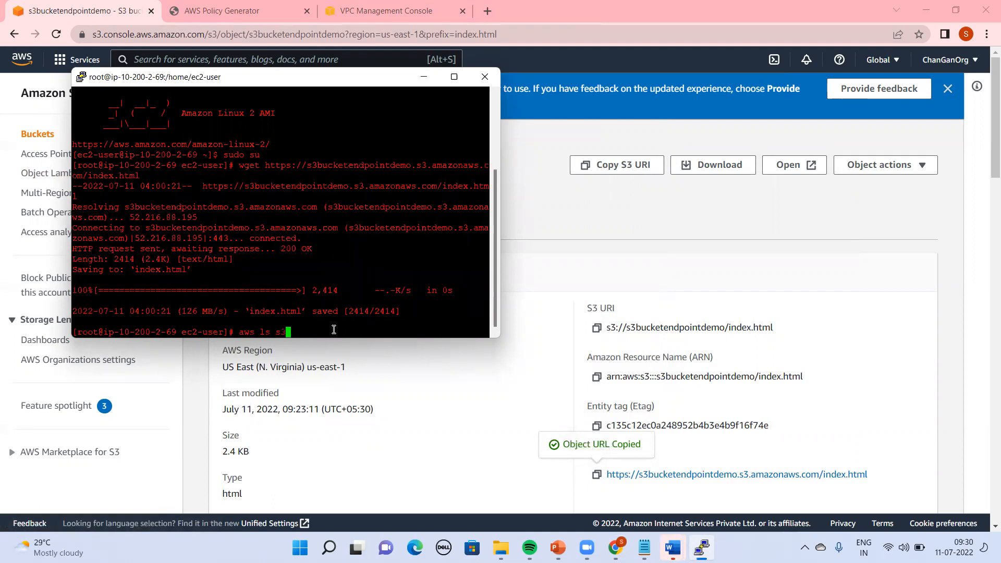
key(BackSpace)
key(BackSpace)
text(s3 ls)
key(Return)
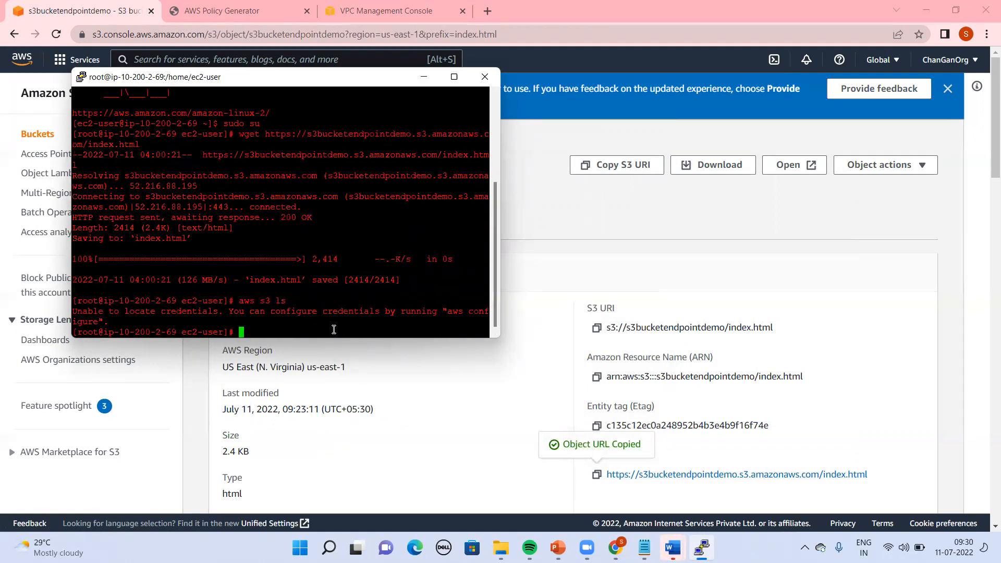
List the files in the instance's current directory with ls to check the download
drag(202, 238, 95, 208)
text(ls)
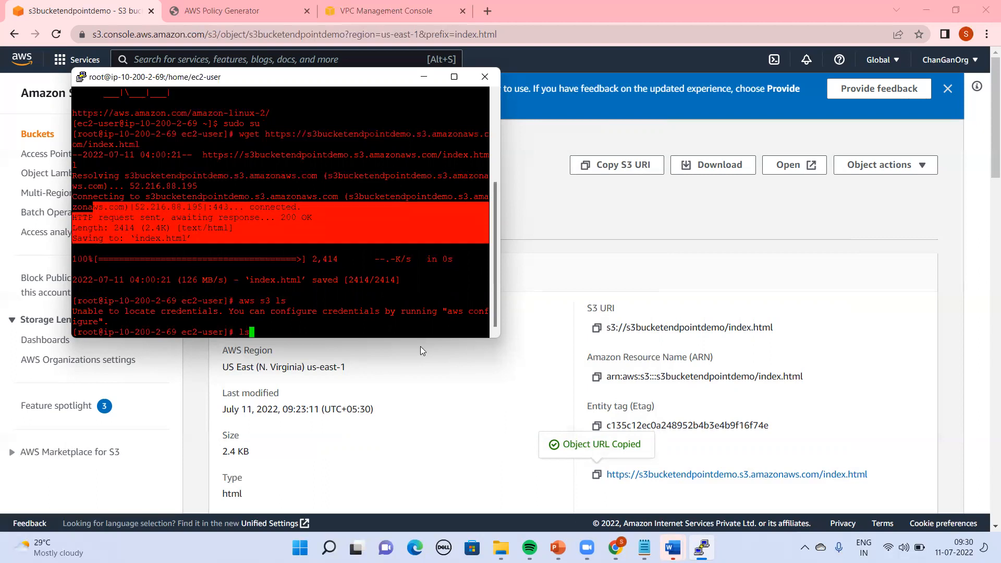
key(Return)
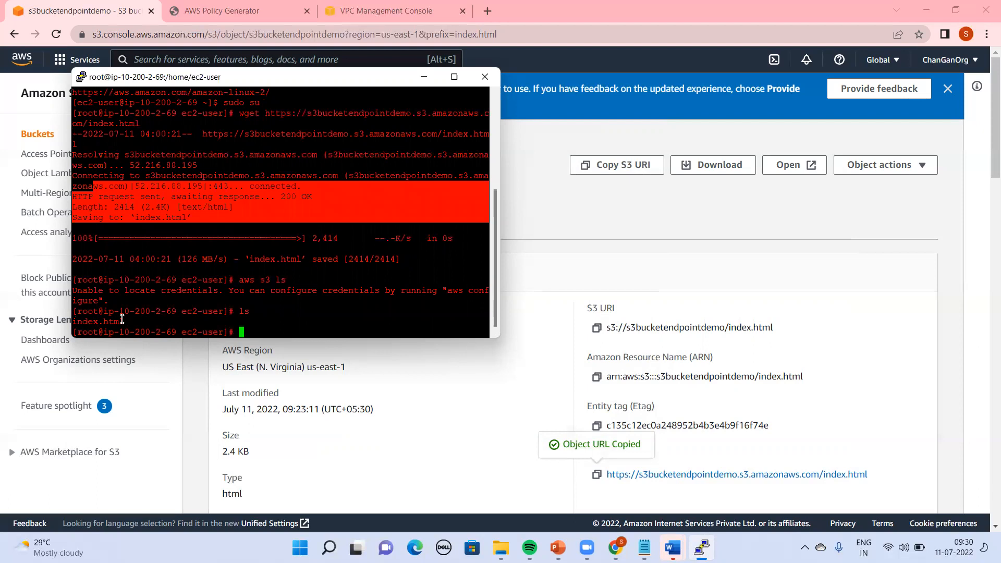
drag(152, 322, 72, 319)
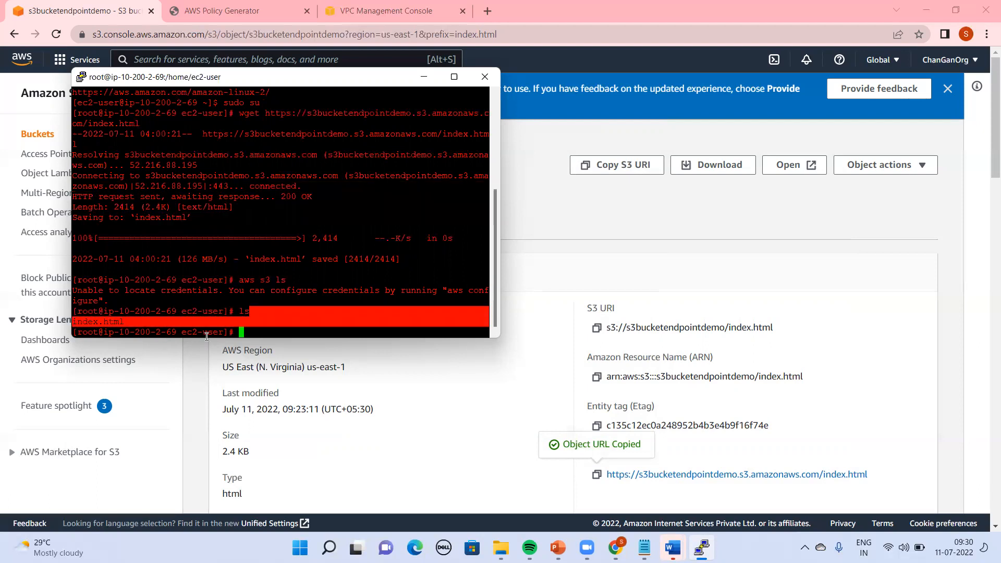
click(278, 334)
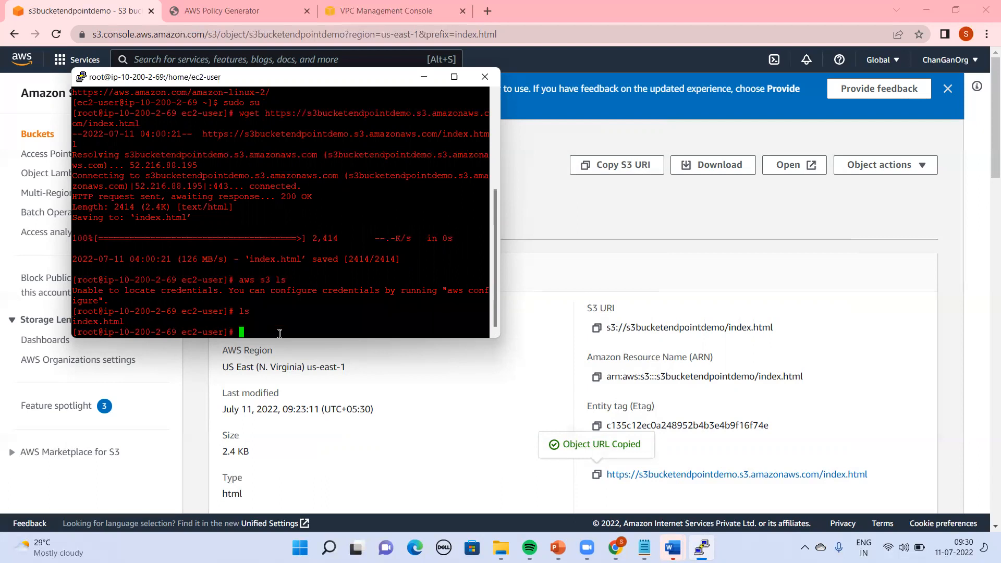
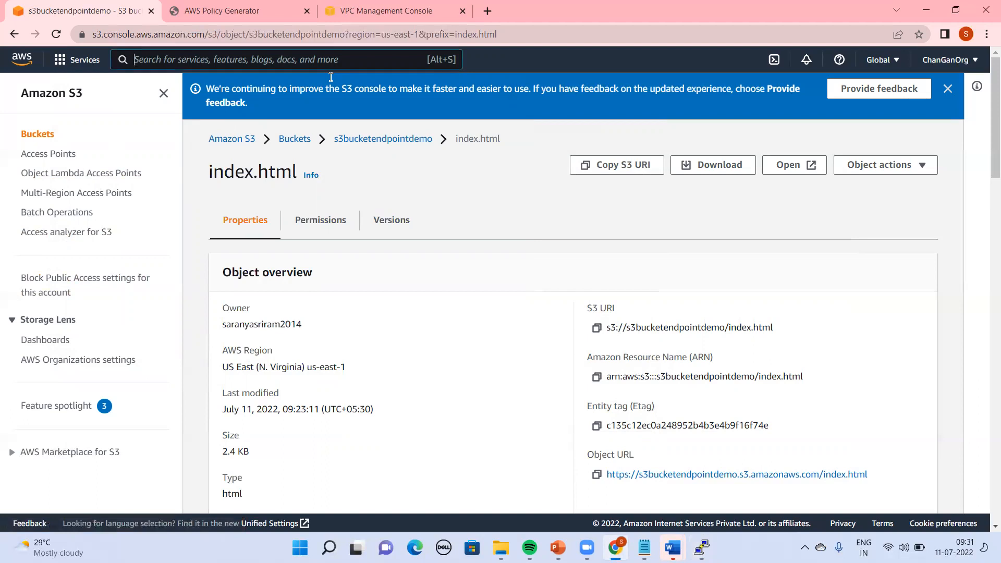
Return to the AWS console in Chrome, search the services for EC2 and open the EC2 dashboard
key(alt+s)
text(ECE)
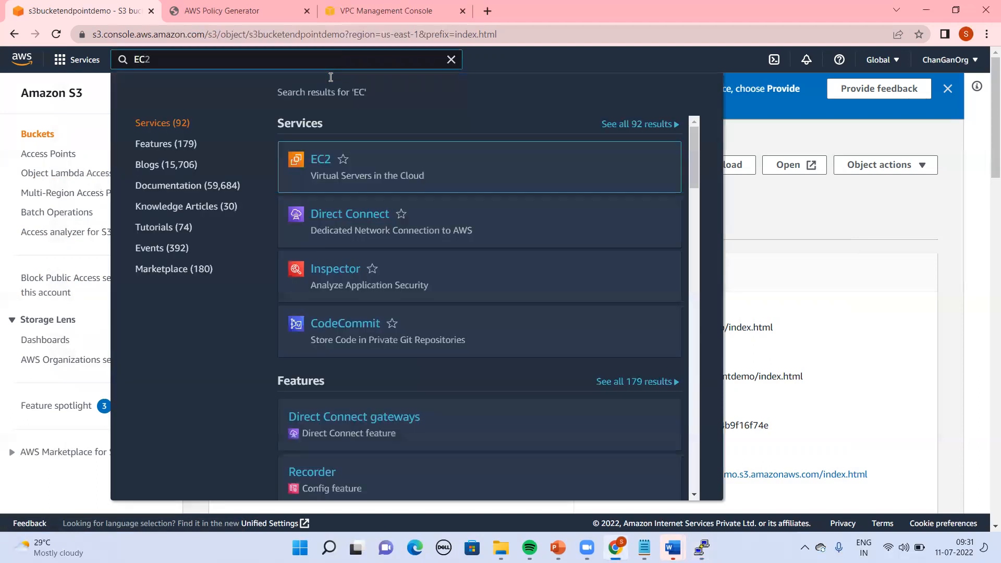
key(BackSpace)
key(BackSpace)
key(BackSpace)
text(E2)
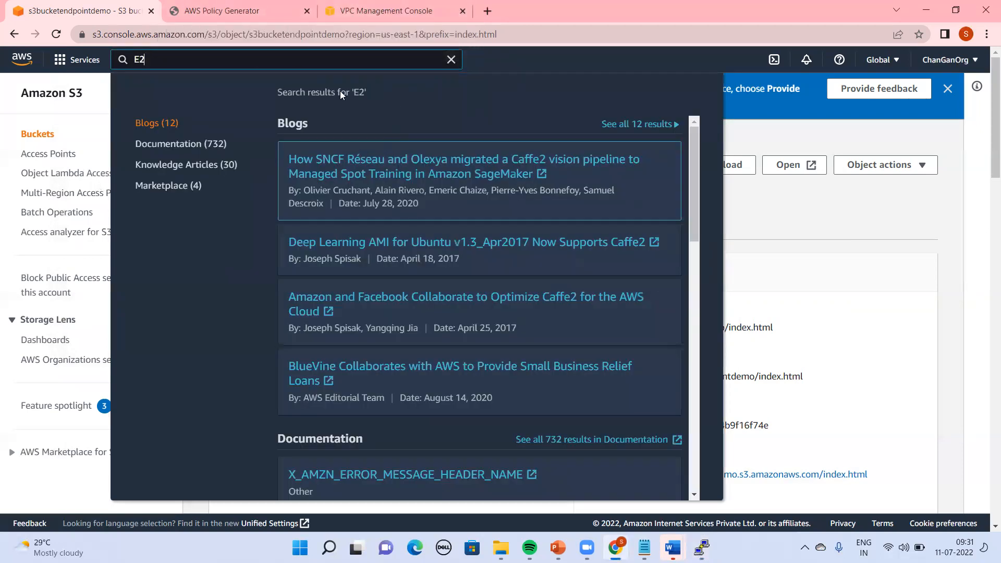
key(BackSpace)
text(C2)
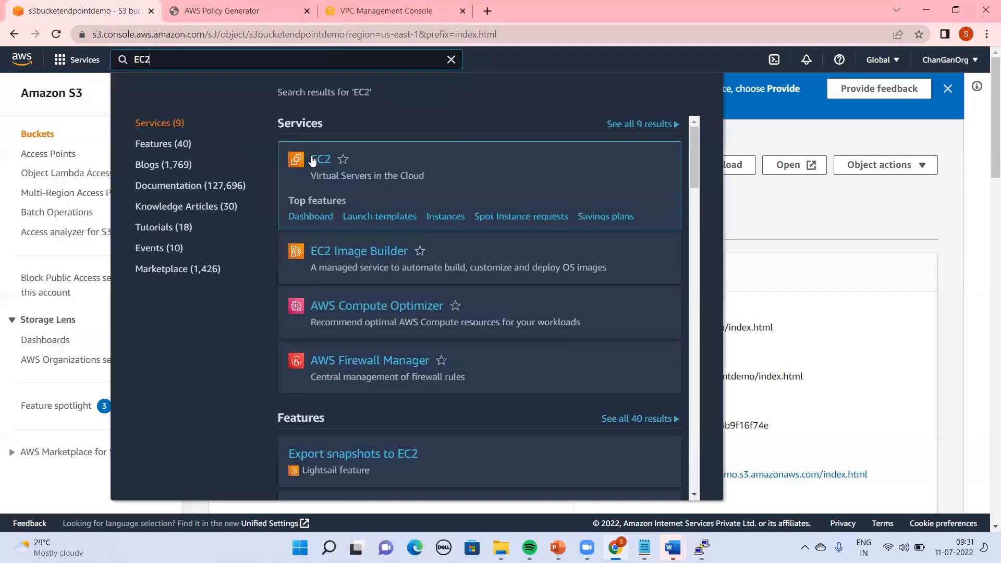
click(316, 163)
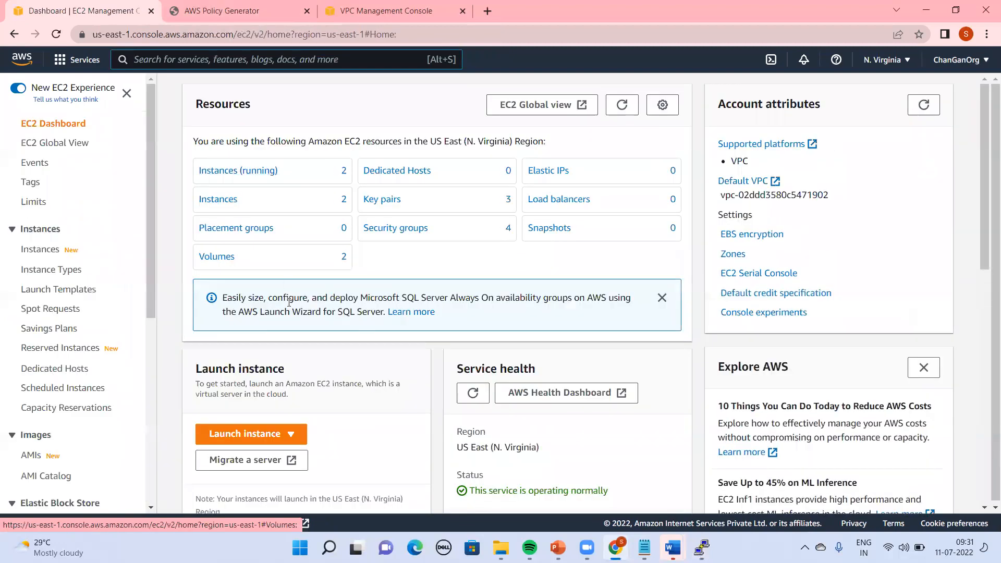
Open the IAM role settings of the running private-endpoint-EC2 instance and show the roles available to attach
click(240, 174)
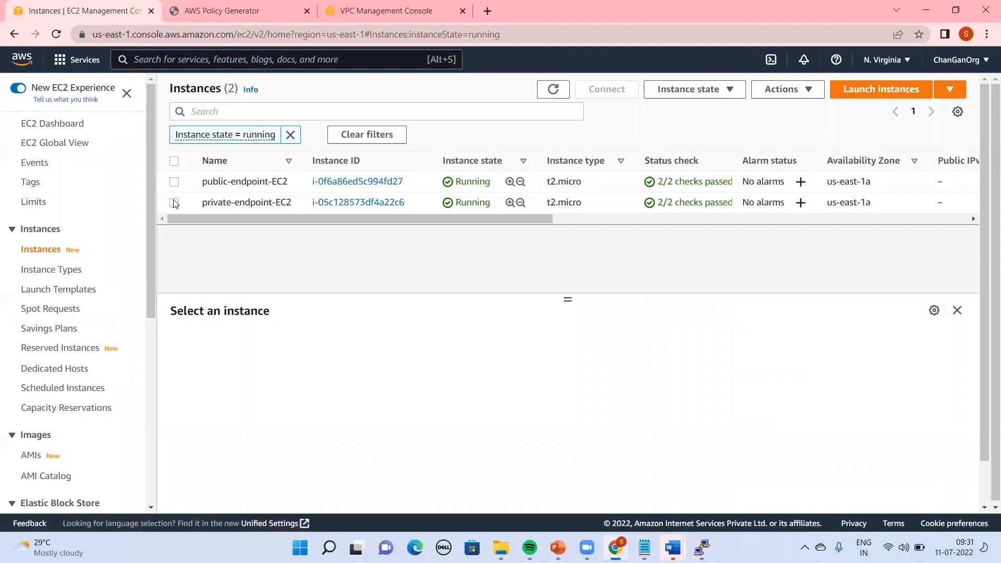
click(175, 203)
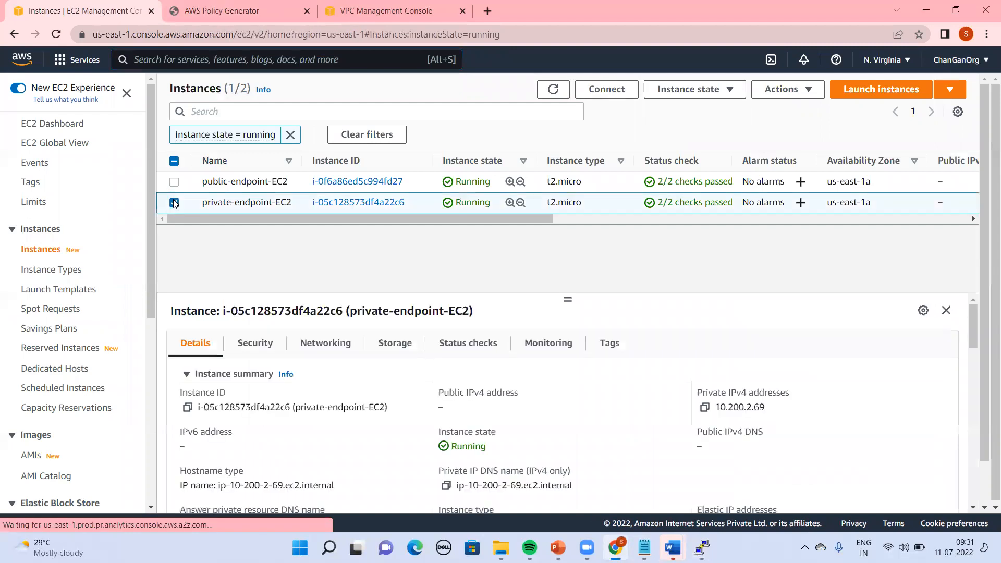
right_click(248, 201)
mouse_move(334, 398)
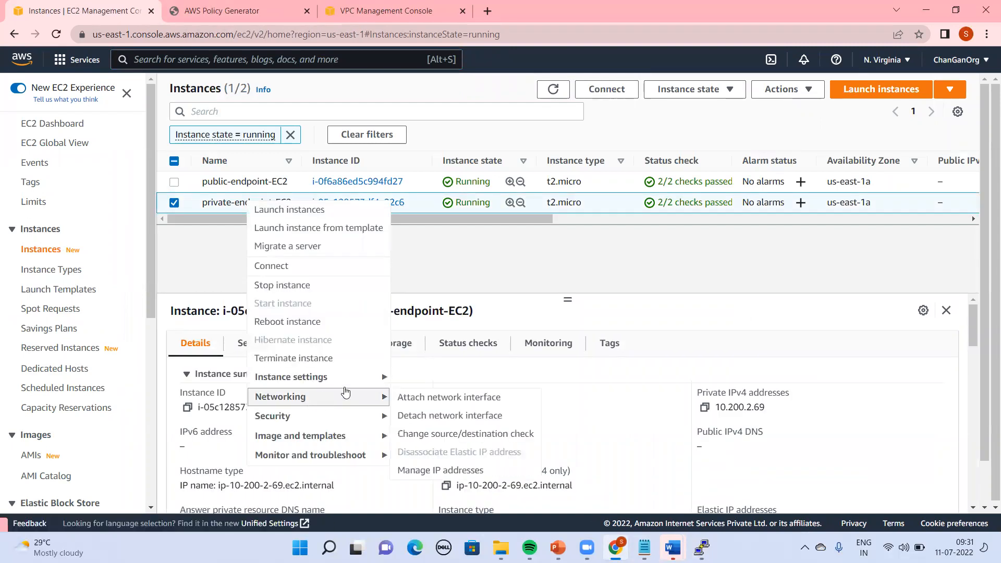
mouse_move(342, 423)
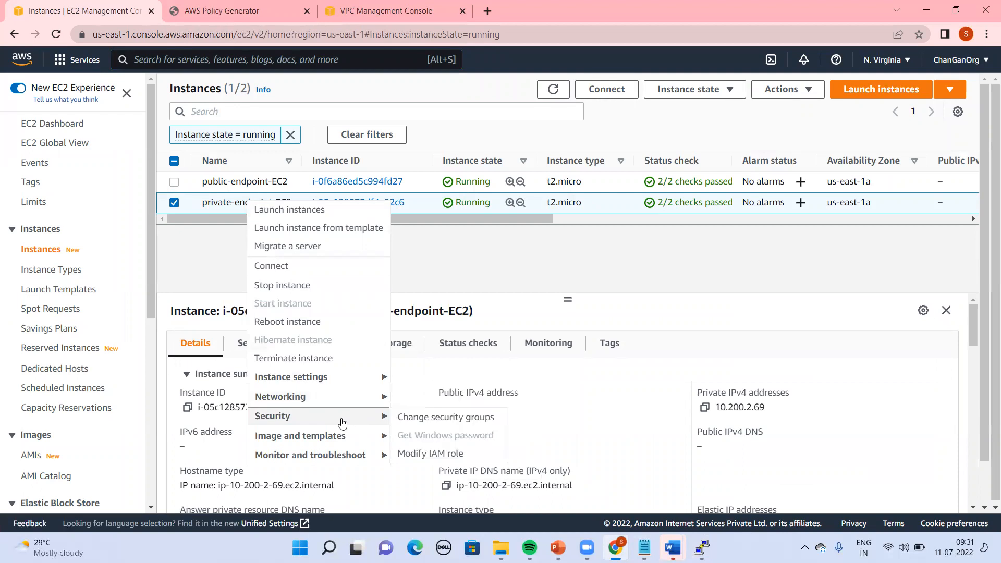
click(457, 454)
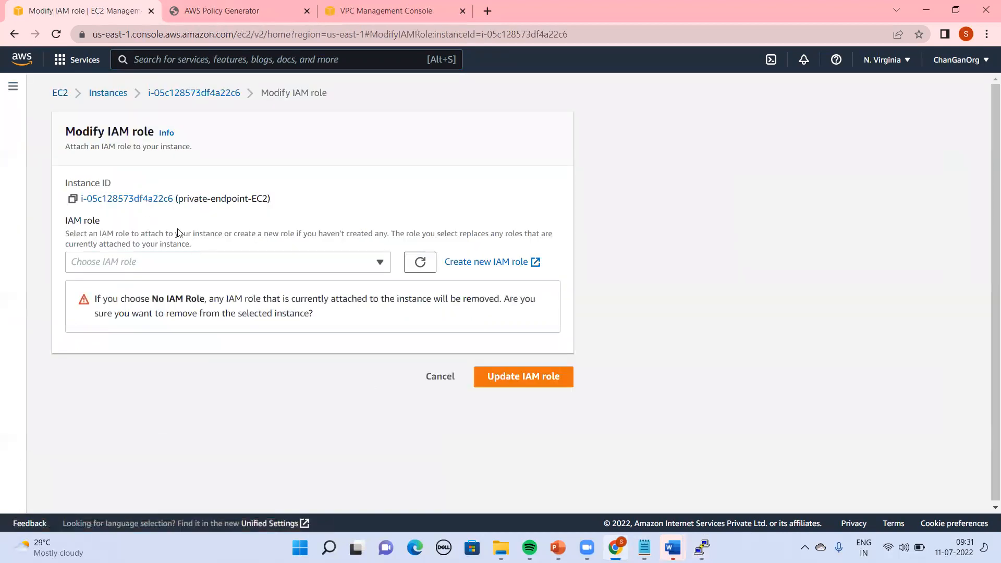
click(328, 264)
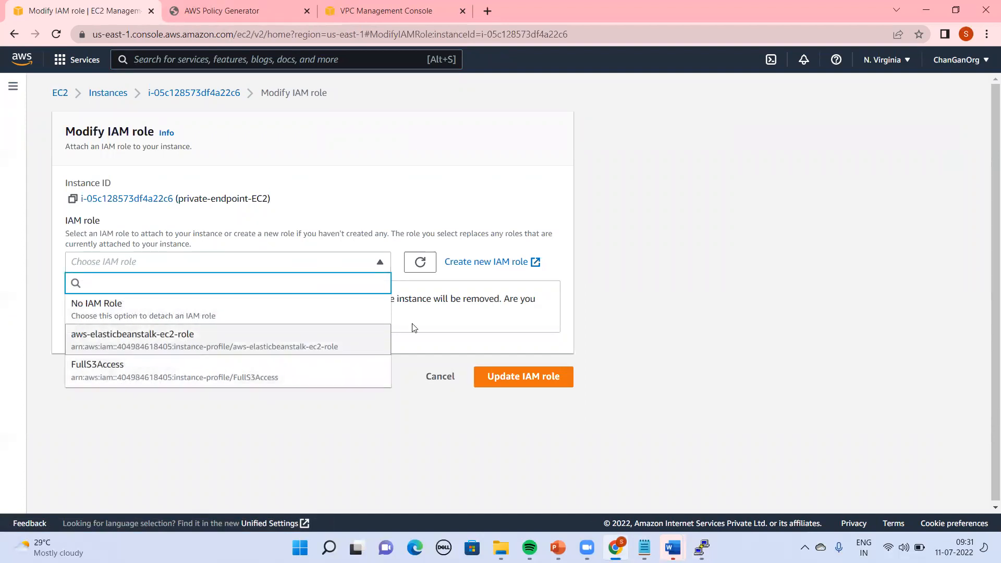
Start creating a new IAM role with AWS service as the trusted entity type and EC2 as the use case
click(474, 261)
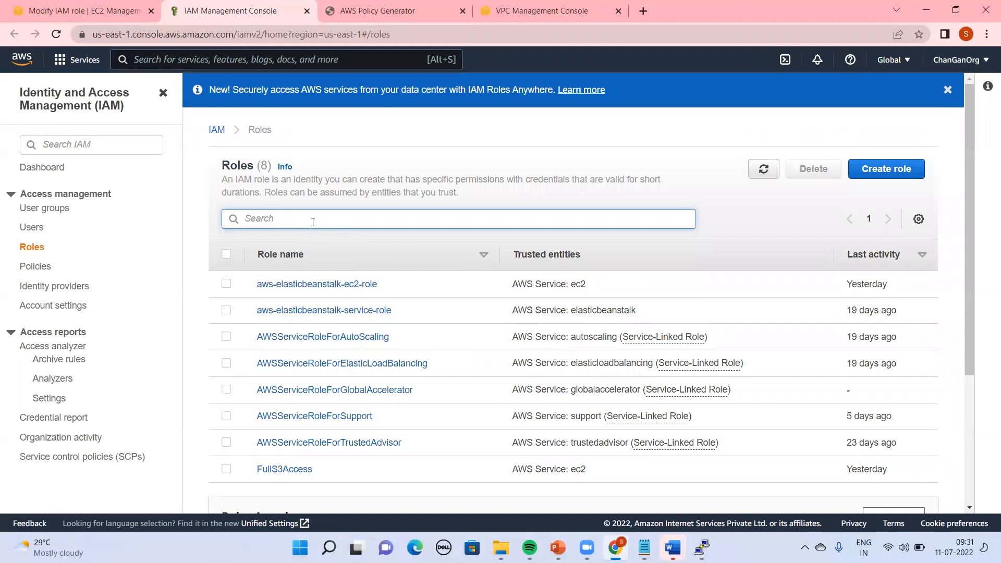
click(910, 170)
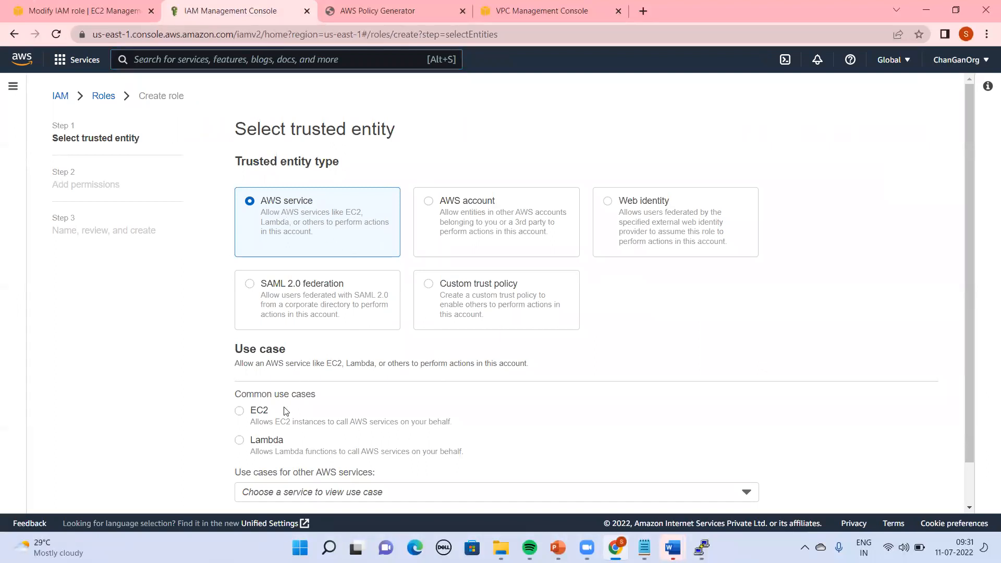
click(240, 411)
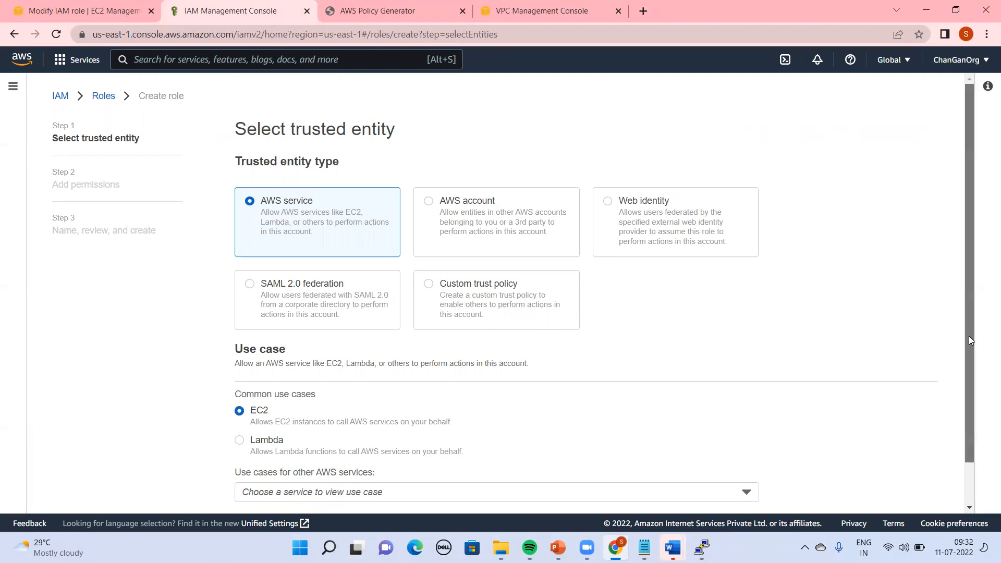
scroll(969, 336, down, 2)
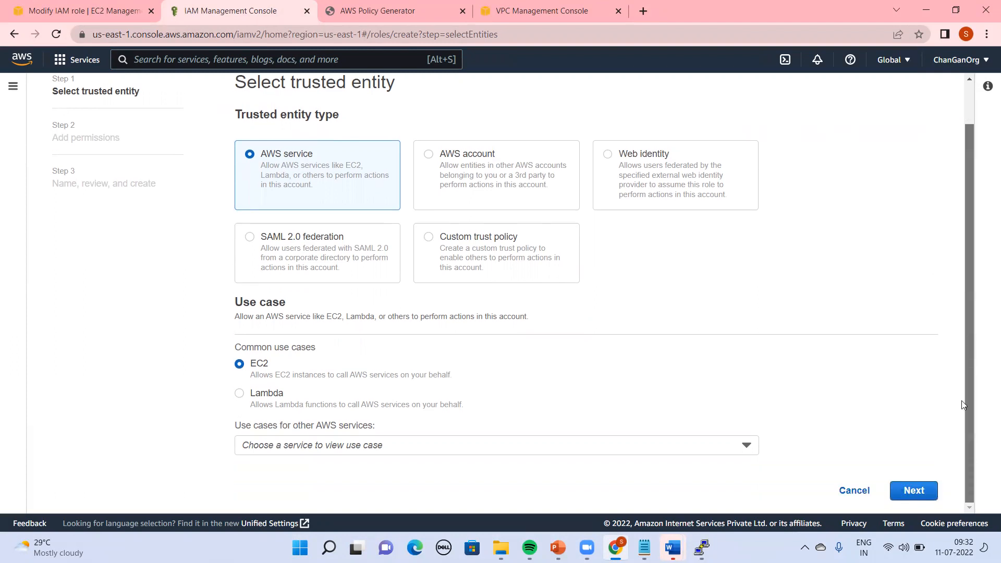
click(913, 490)
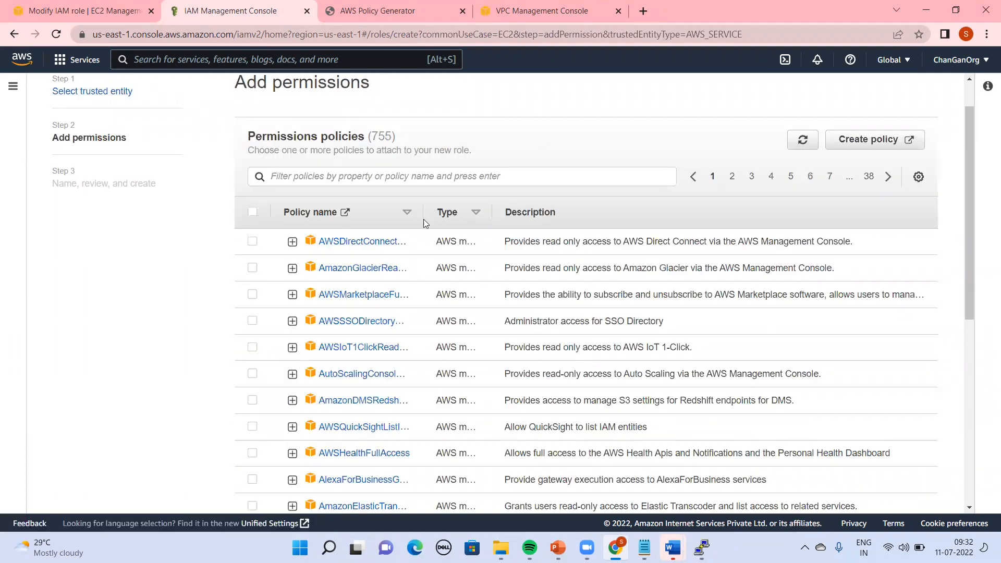
Filter the permissions policies by S3 and select AmazonS3FullAccess for the new role
click(503, 177)
text(S3)
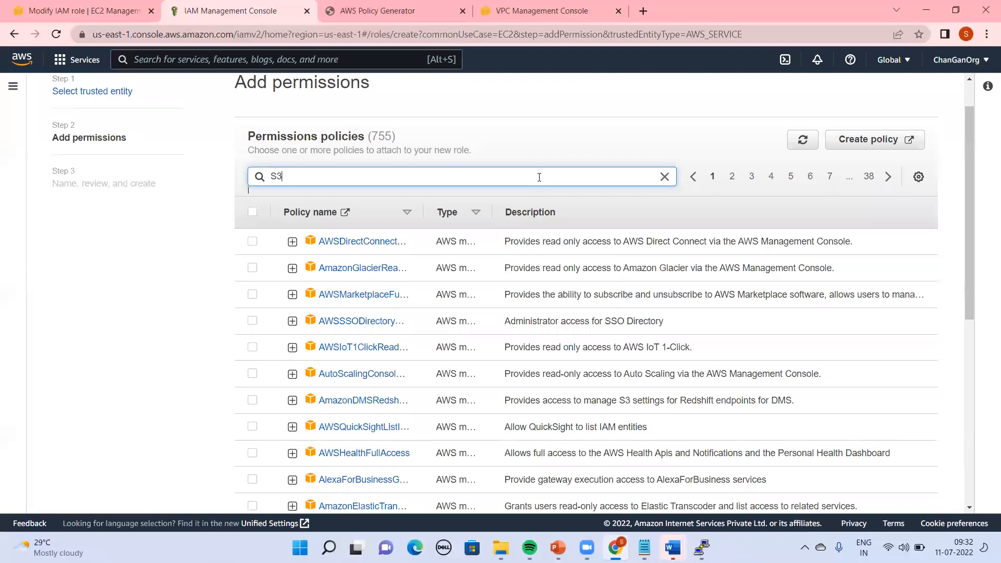
key(Return)
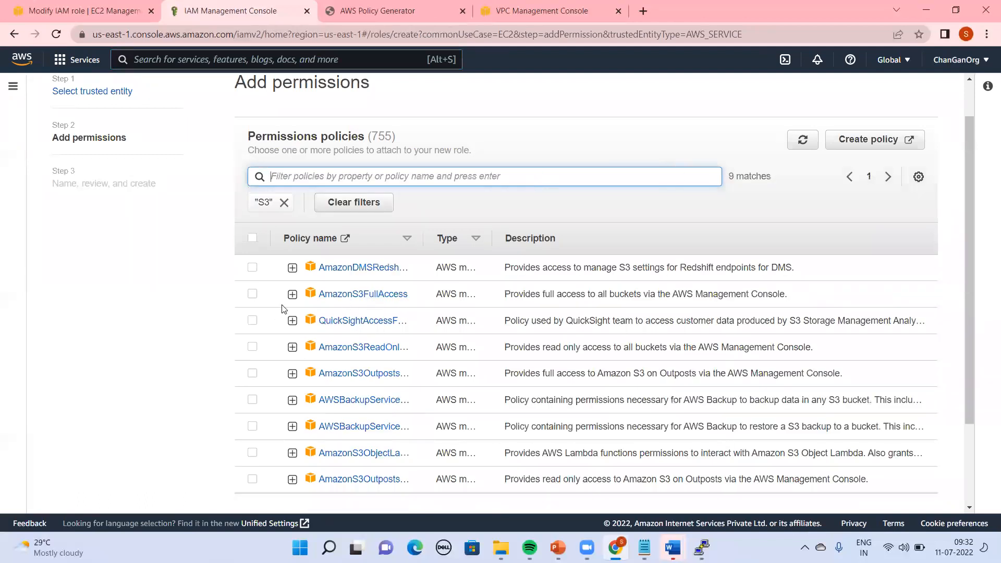
click(253, 295)
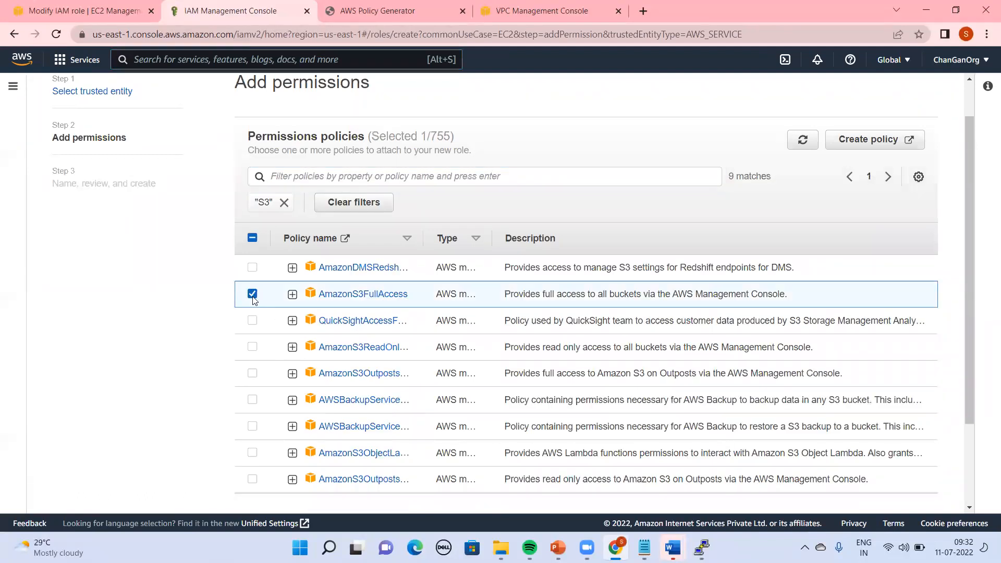
Expand AmazonS3FullAccess to review its description and JSON statement, and proceed to the role's naming and review page
click(293, 295)
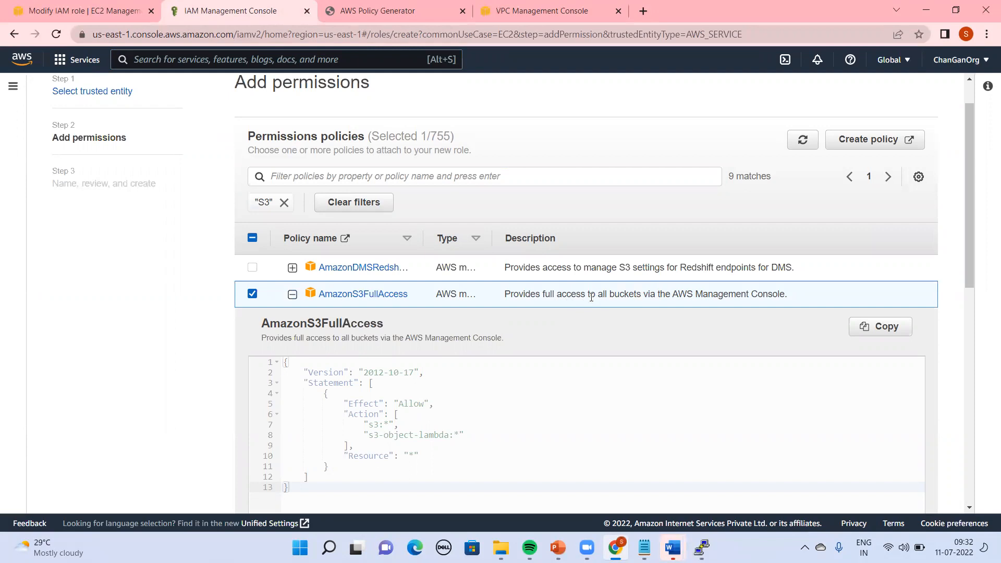
drag(592, 295, 795, 305)
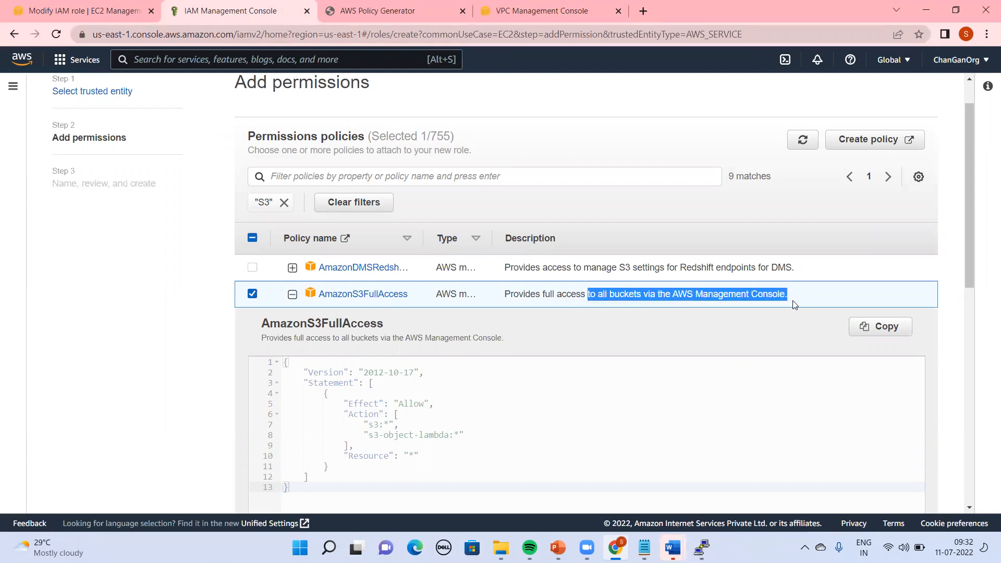
click(978, 277)
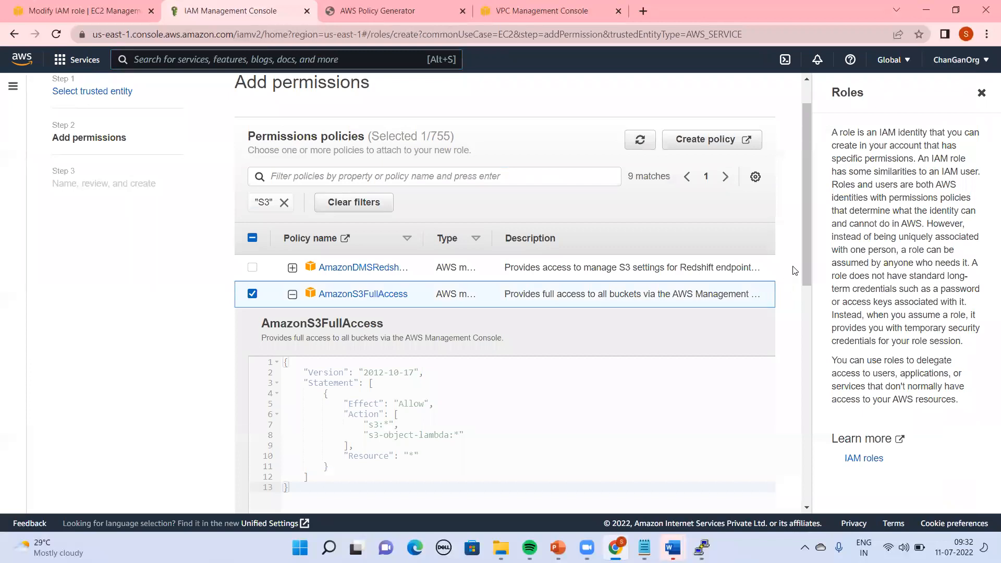
scroll(805, 267, down, 5)
scroll(803, 267, up, 6)
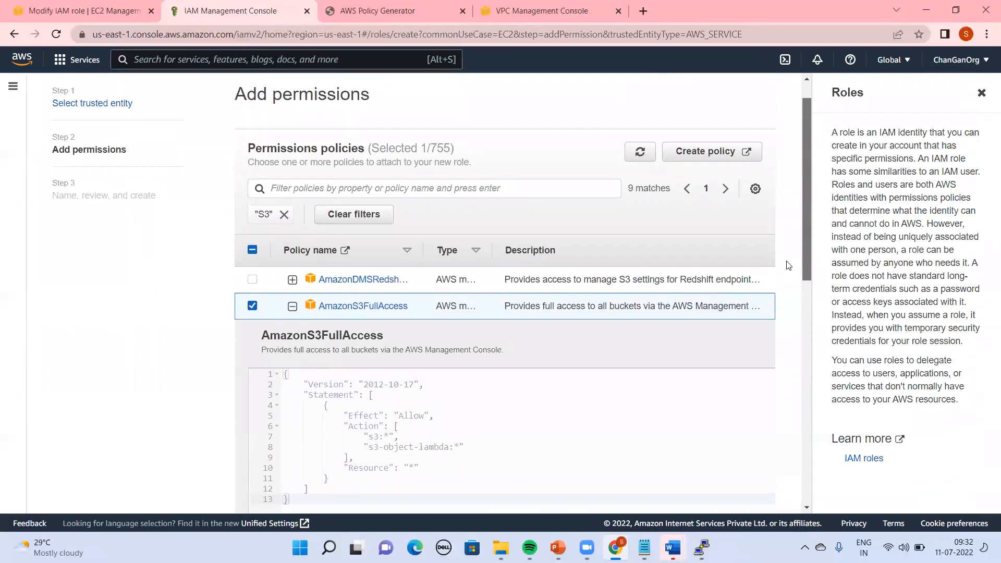
scroll(805, 359, down, 10)
click(756, 493)
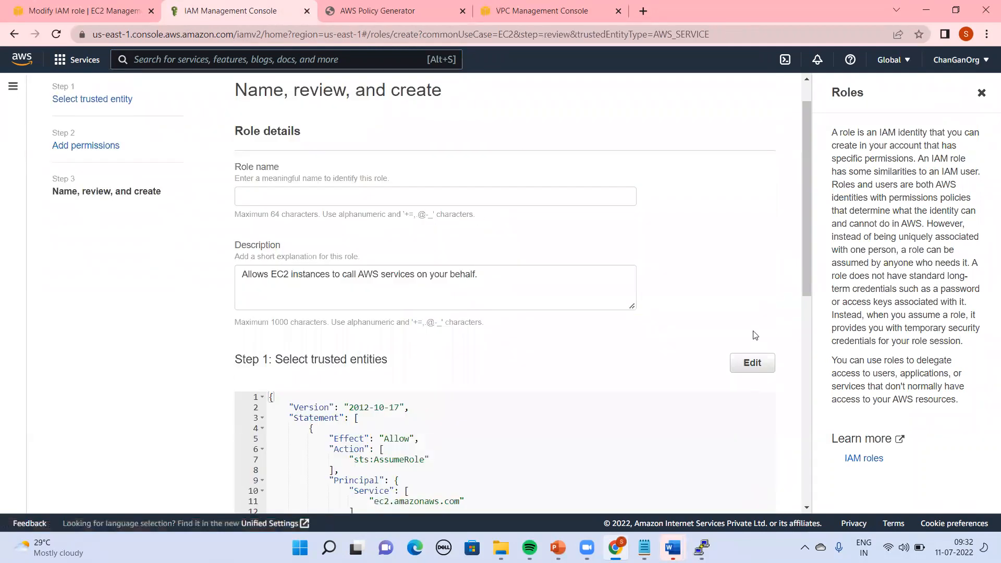
Name the role FullforNameEndpoint and create it
click(371, 193)
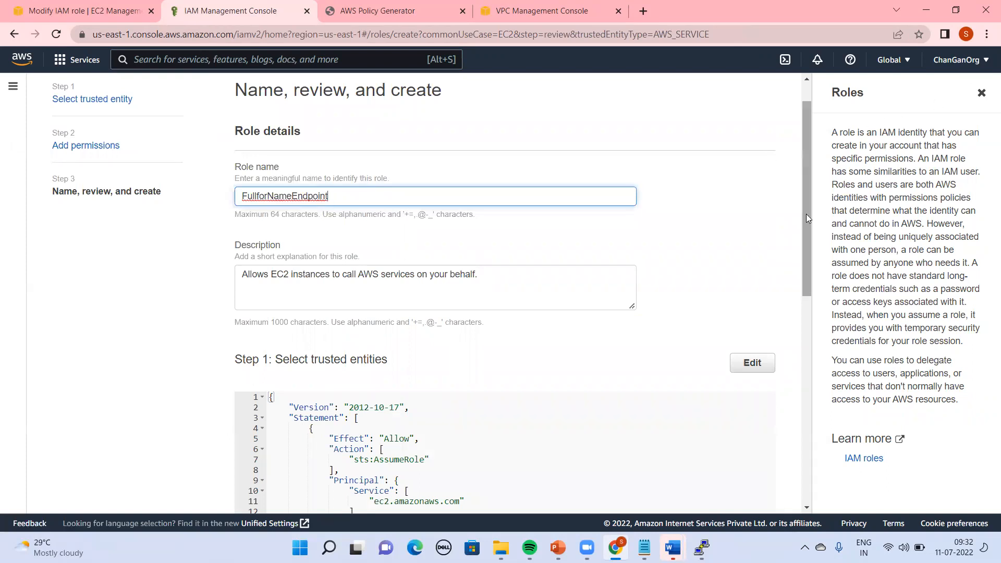
drag(806, 214, 813, 488)
click(736, 491)
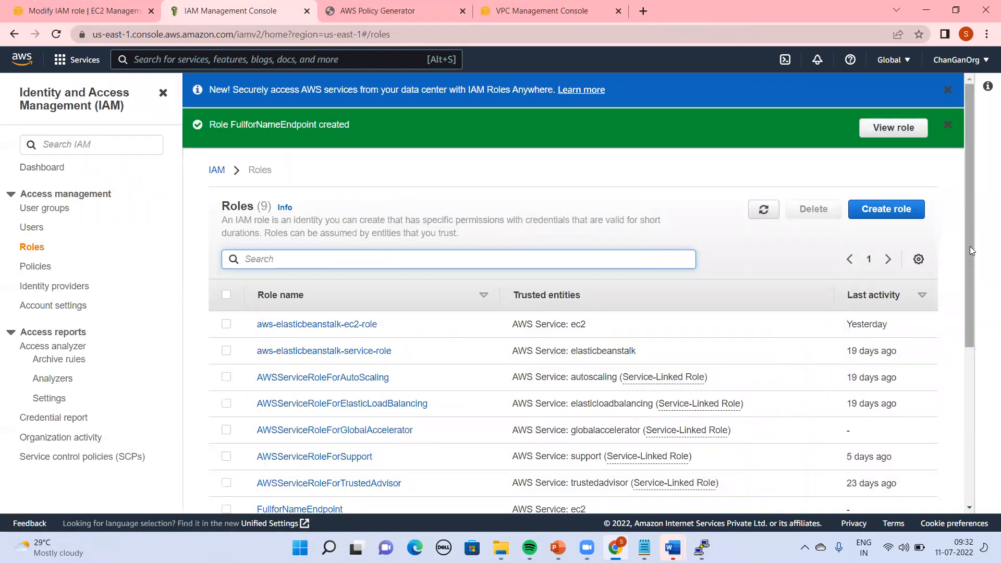
Look through the roles list for FullforNameEndpoint and check the last activity of FullS3Access
drag(970, 246, 985, 394)
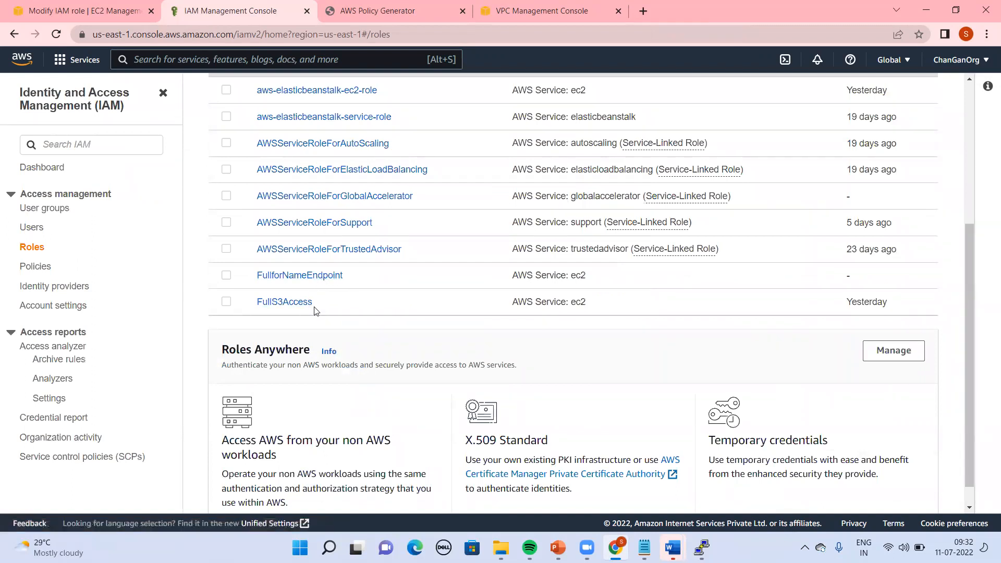
double_click(859, 304)
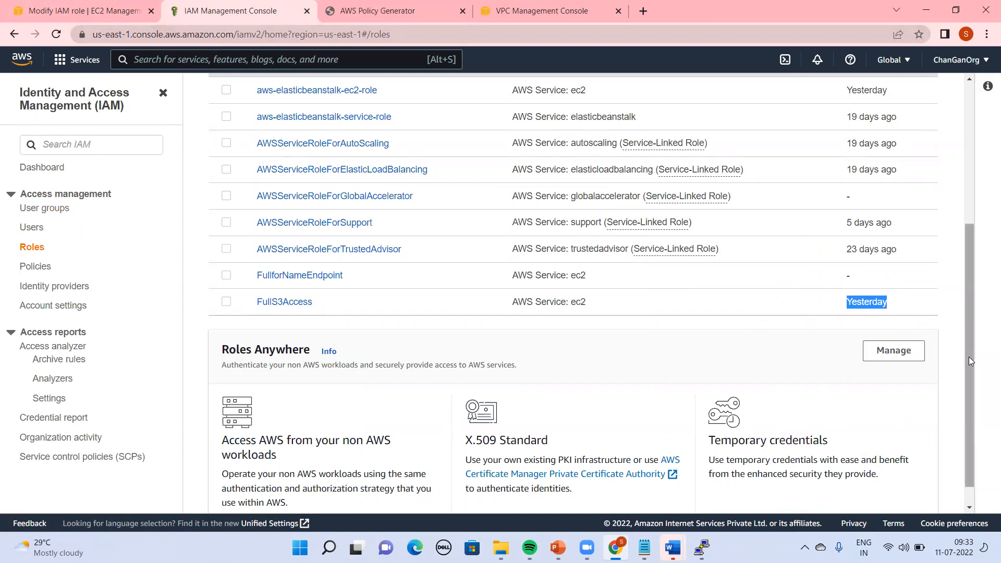
drag(969, 357, 948, 105)
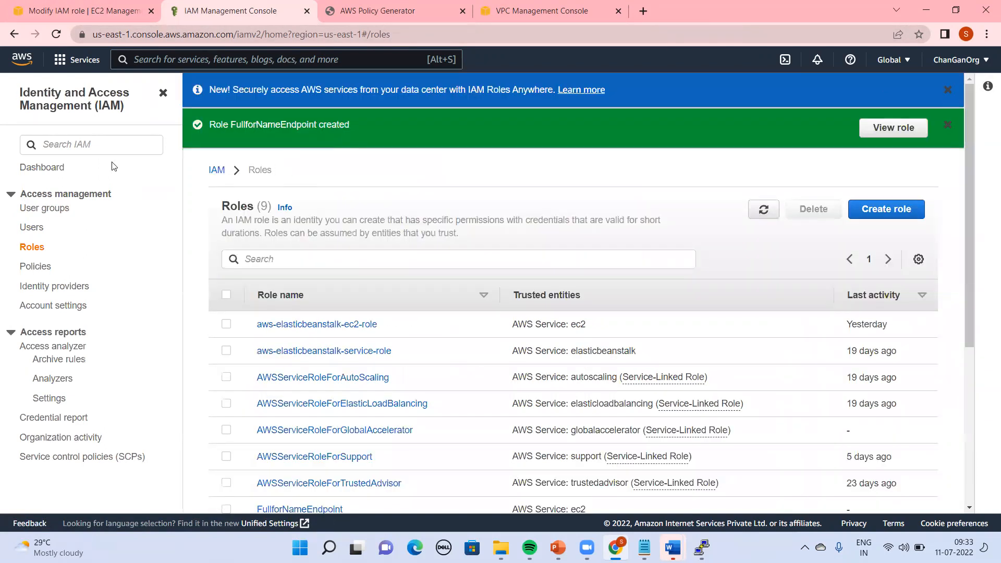
Return to the instance's Modify IAM role page and attach the FullforNameEndpoint role to private-endpoint-EC2
click(67, 11)
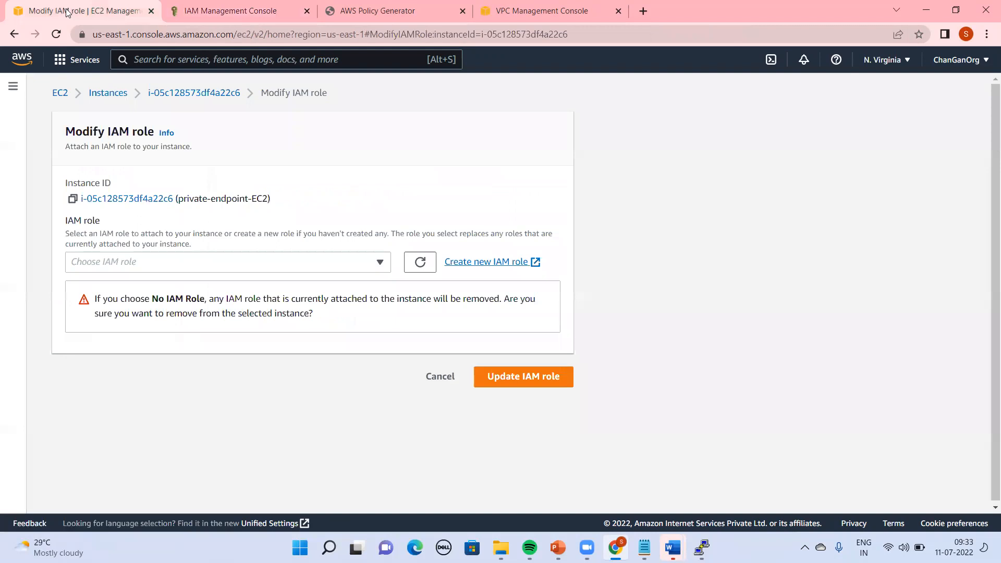
click(380, 262)
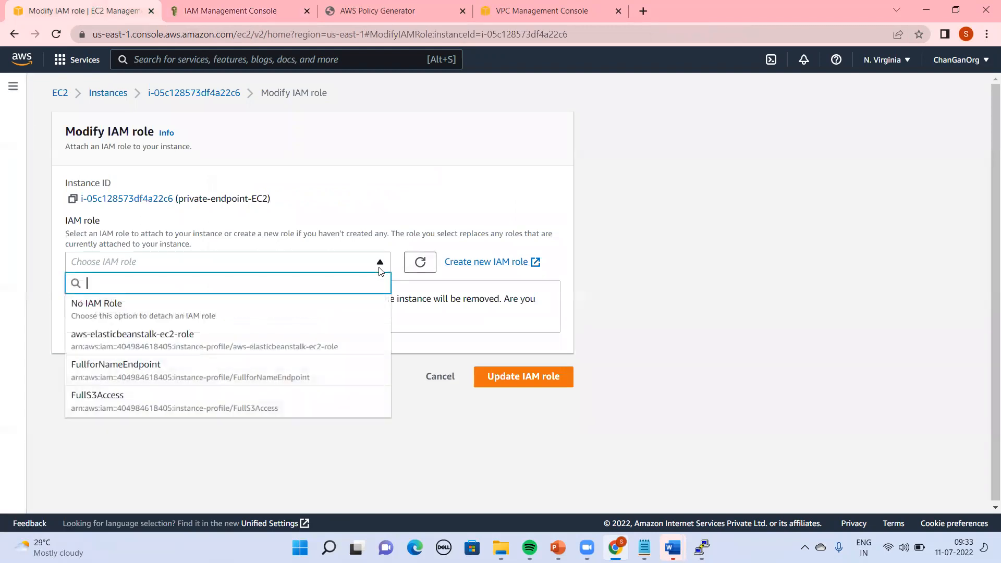
click(147, 377)
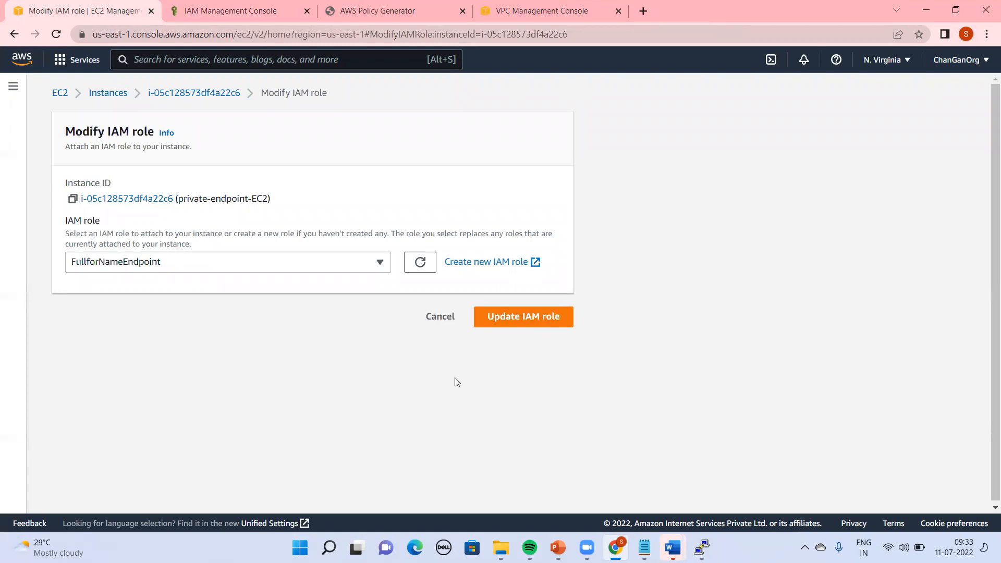
click(539, 331)
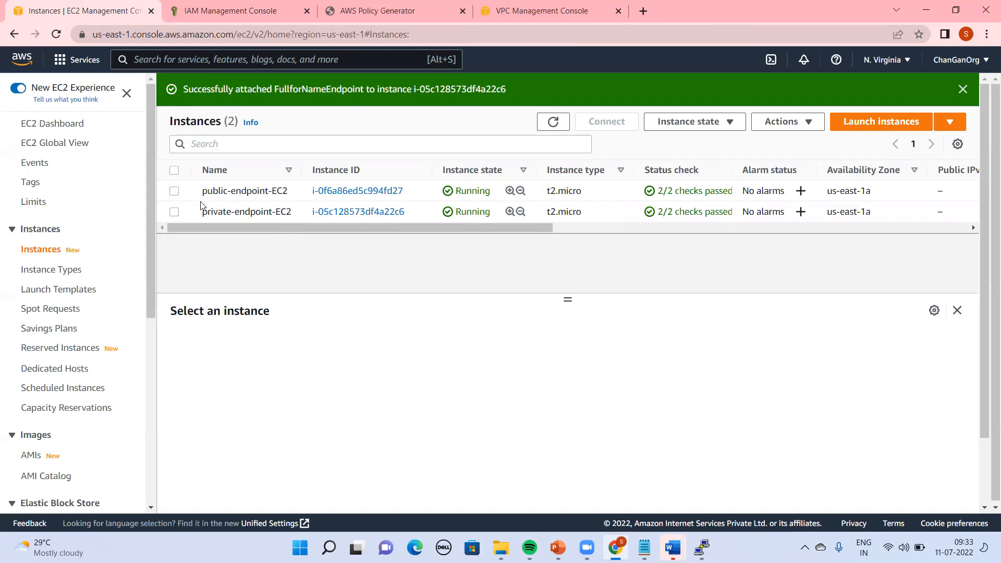
click(175, 191)
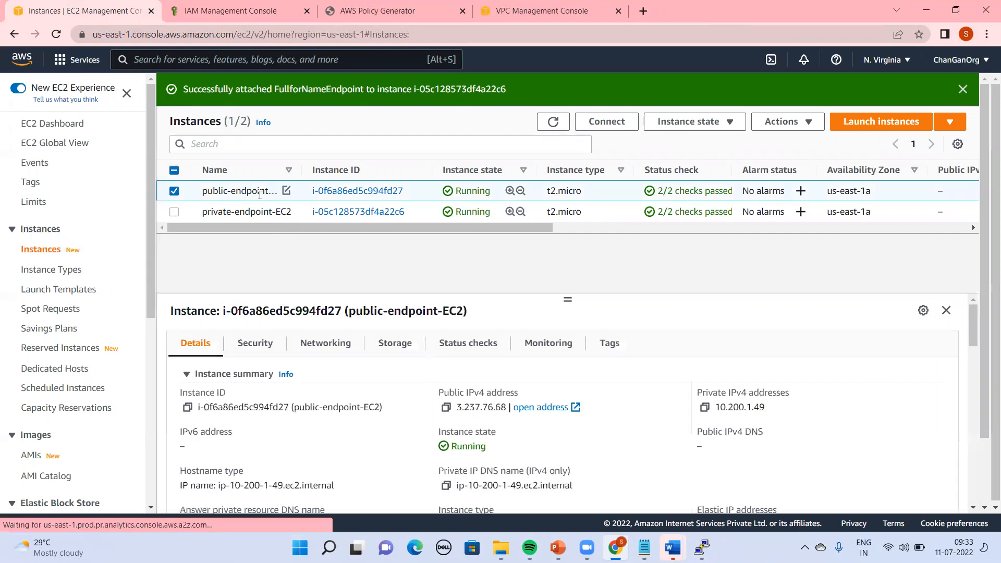
right_click(260, 194)
mouse_move(308, 418)
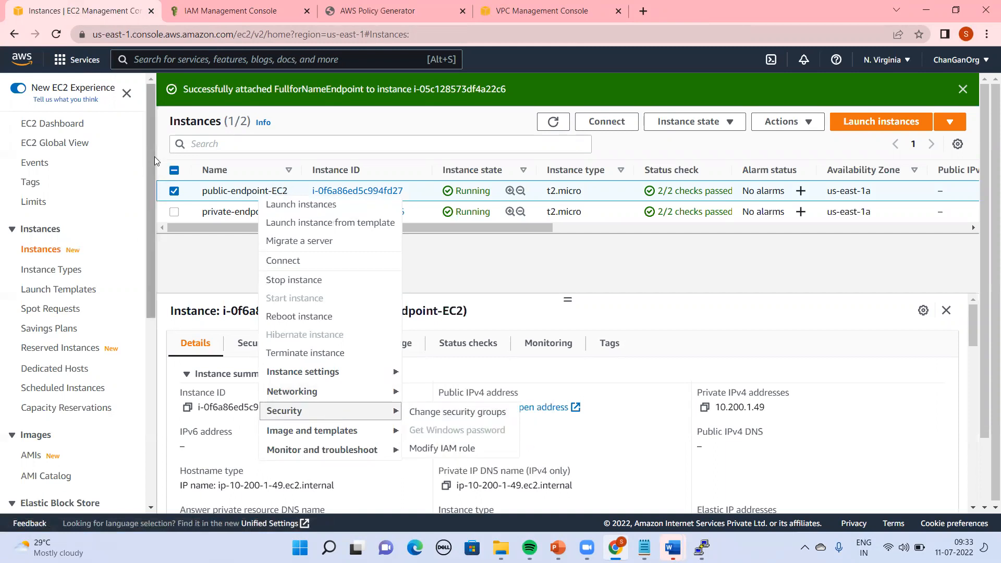
click(207, 256)
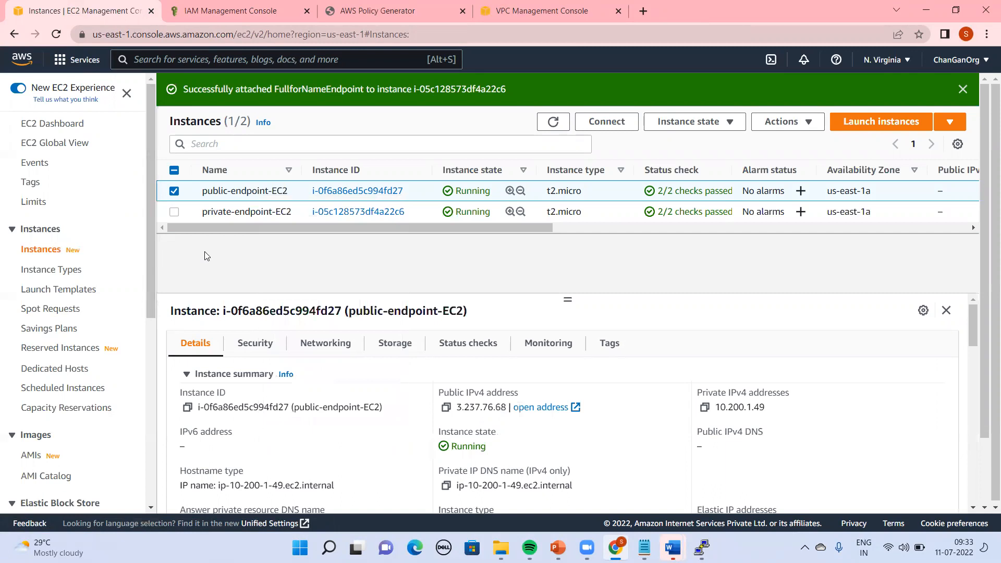
click(175, 191)
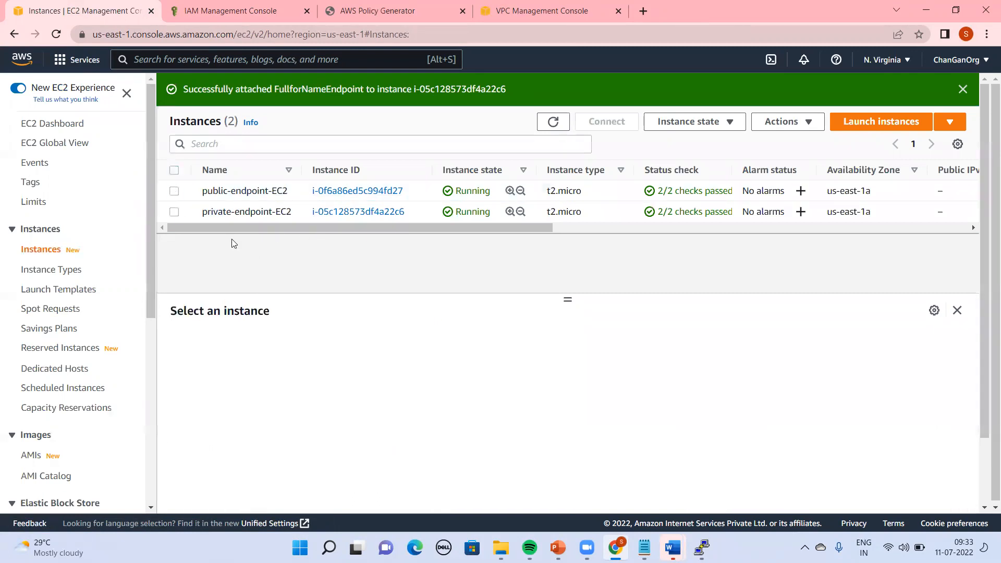
Switch to the private instance's terminal, list the S3 buckets with aws s3 ls, examine the output and minimize the terminal
key(alt+Tab)
text(aws s3 ls)
key(Return)
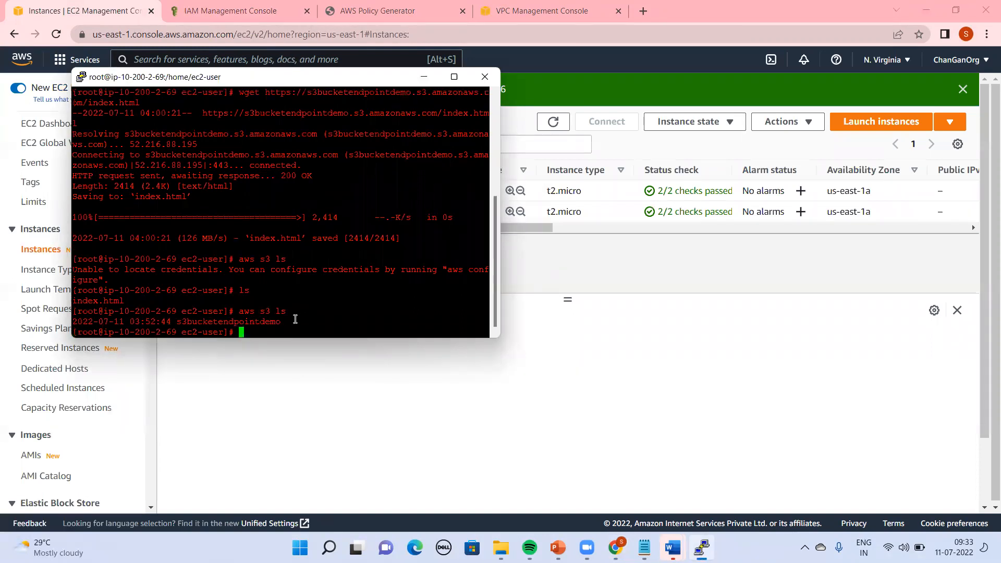
drag(293, 321, 190, 322)
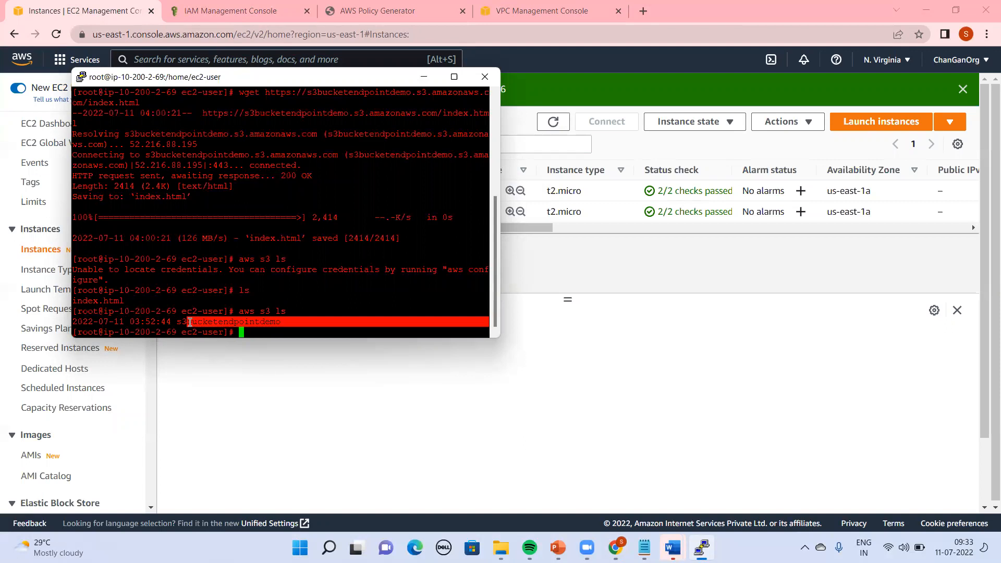
click(424, 77)
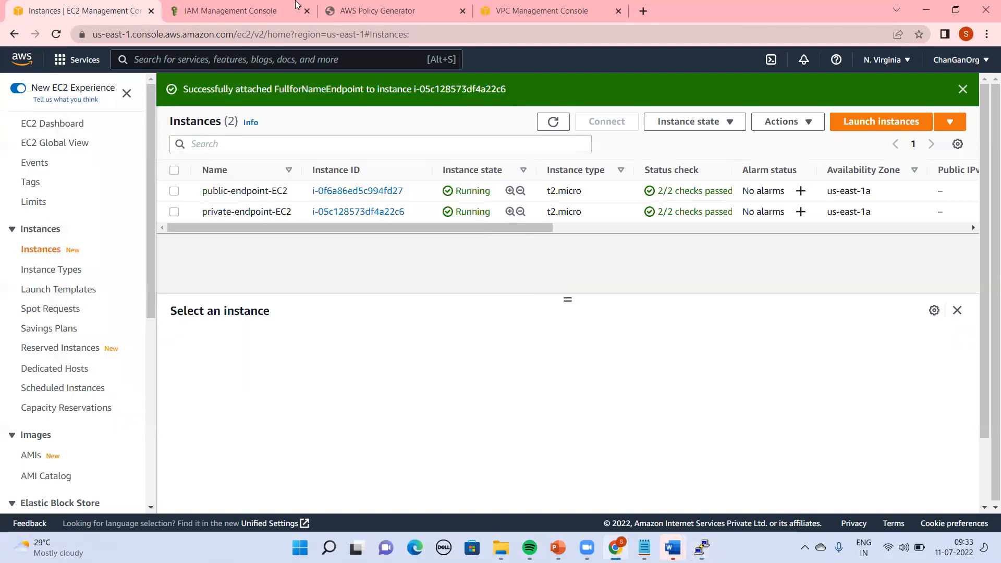
Open the S3 service in the IAM console's browser tab and start creating a new bucket
click(411, 7)
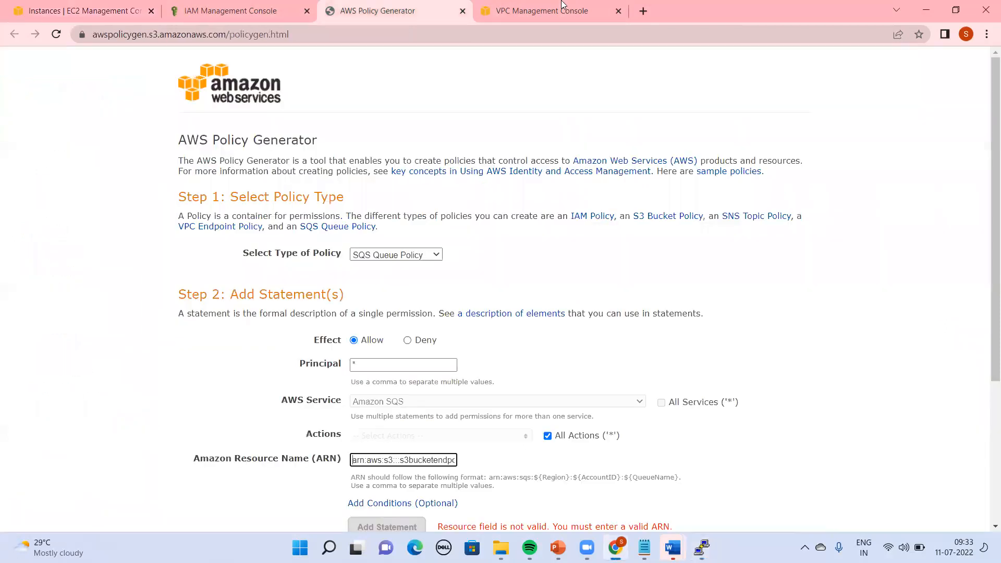
click(240, 7)
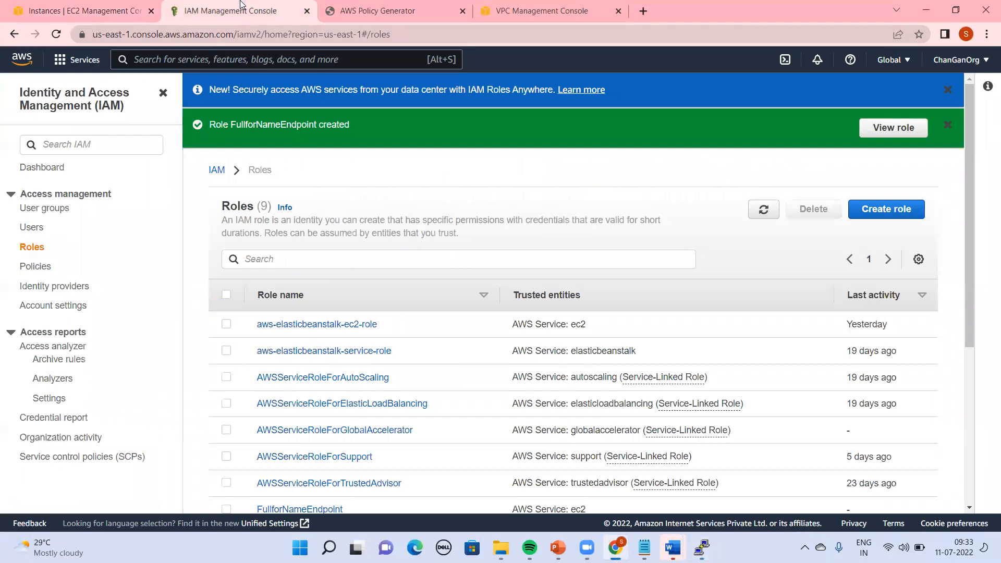
key(alt+s)
text(S3)
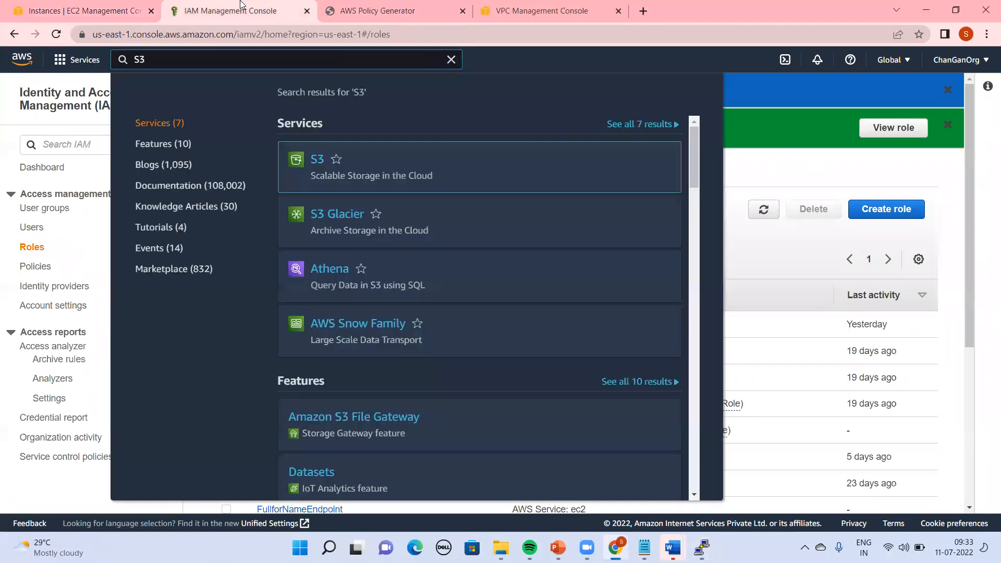
click(317, 166)
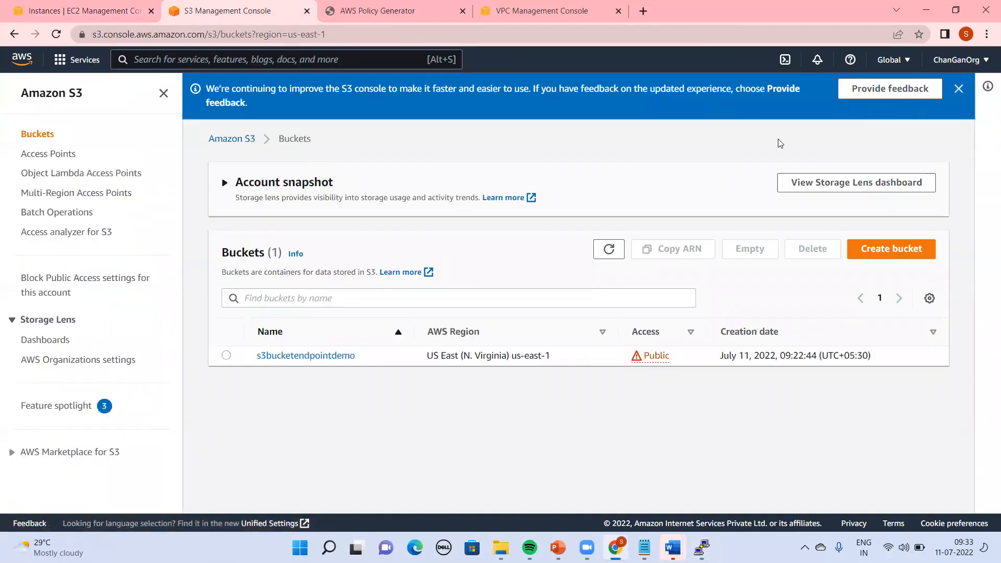
click(872, 253)
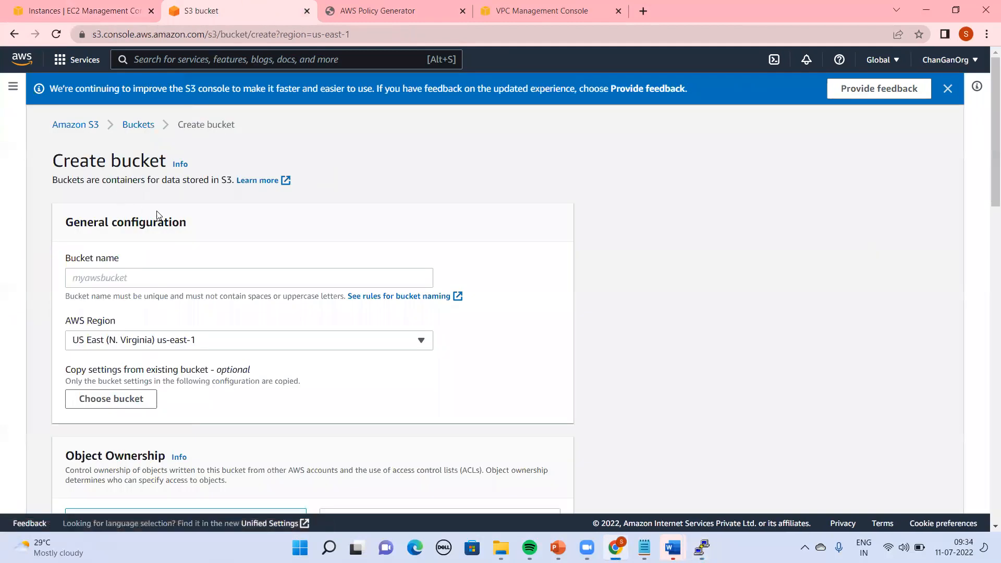
Try Dummy as the bucket name and look through the public access, versioning and encryption settings
click(254, 275)
text(Dummay)
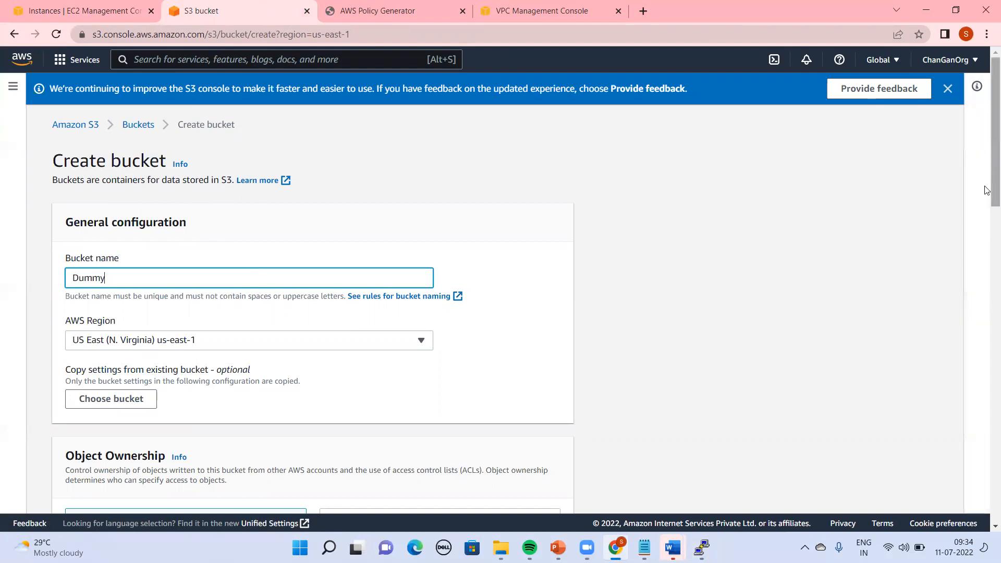
scroll(987, 212, down, 10)
scroll(987, 458, down, 7)
scroll(975, 397, up, 6)
scroll(986, 532, down, 10)
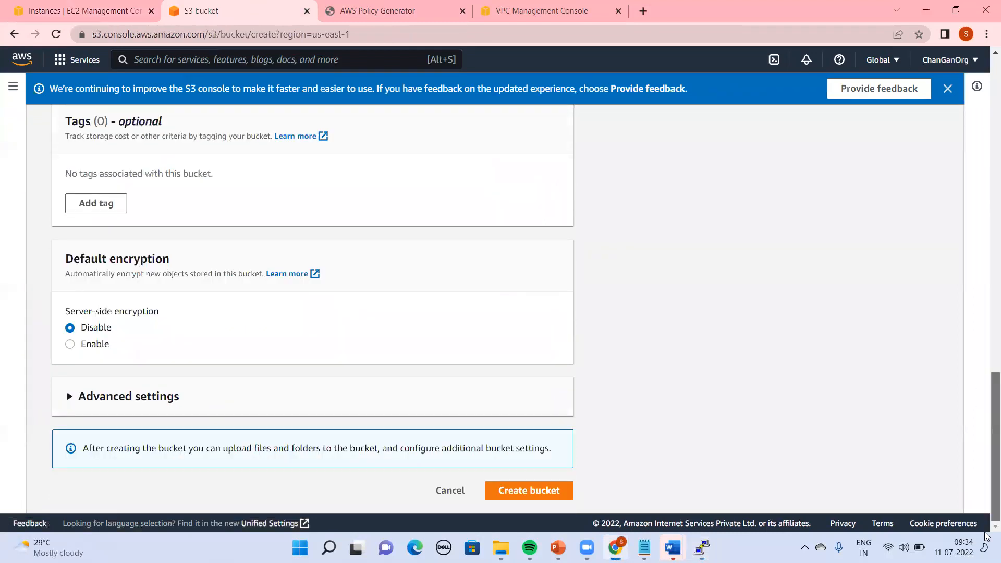
scroll(550, 489, up, 13)
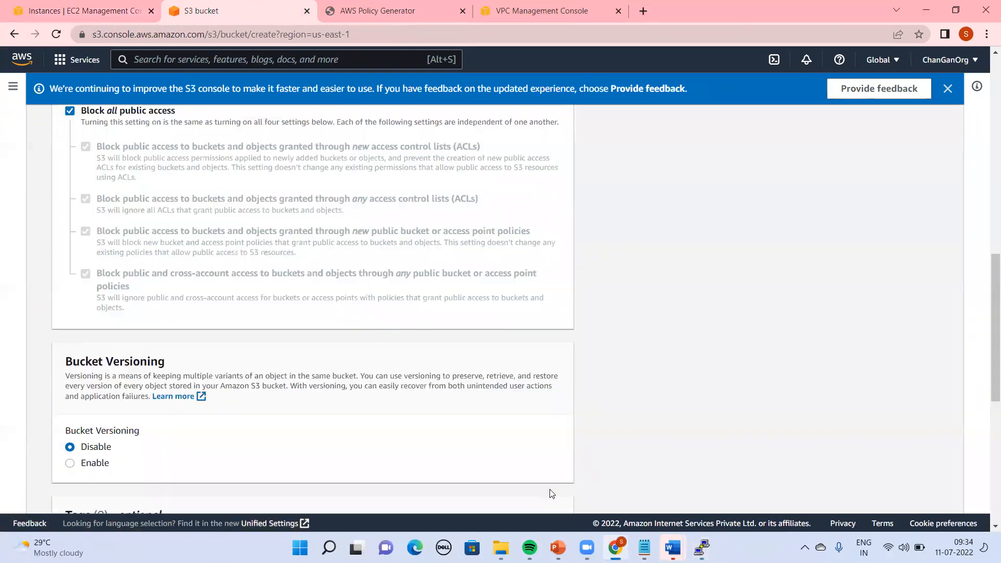
drag(988, 245, 988, 316)
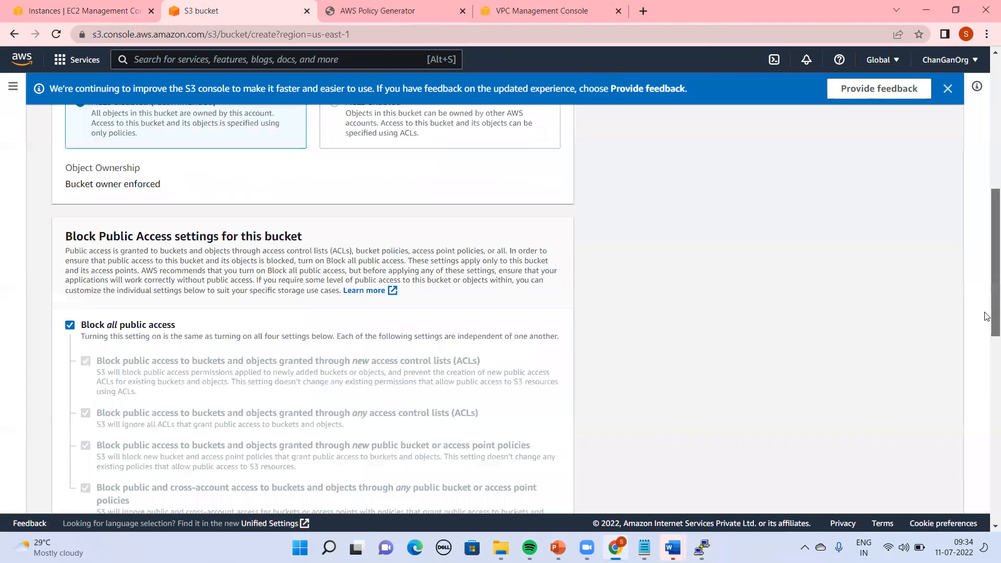
scroll(987, 403, down, 8)
scroll(947, 152, up, 20)
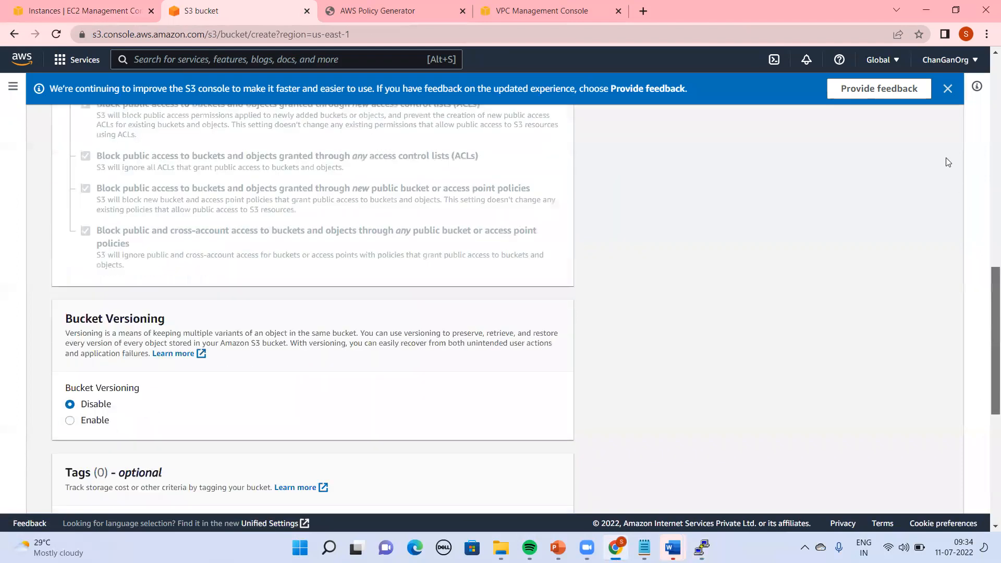
Name the bucket dummybucketfoendpoint and create it with the default settings
click(261, 286)
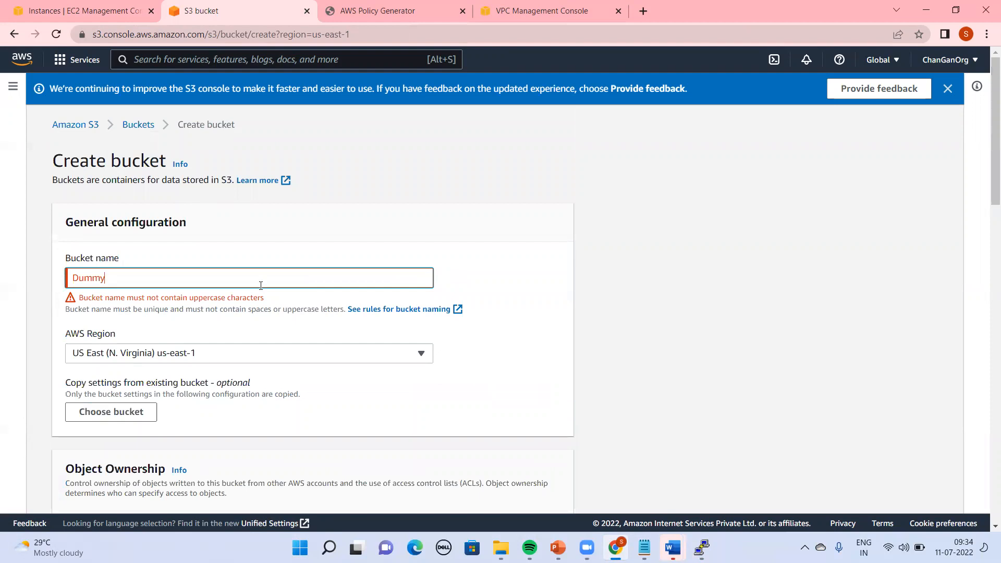
key(ctrl+a)
text(dummybucketfoendpoin)
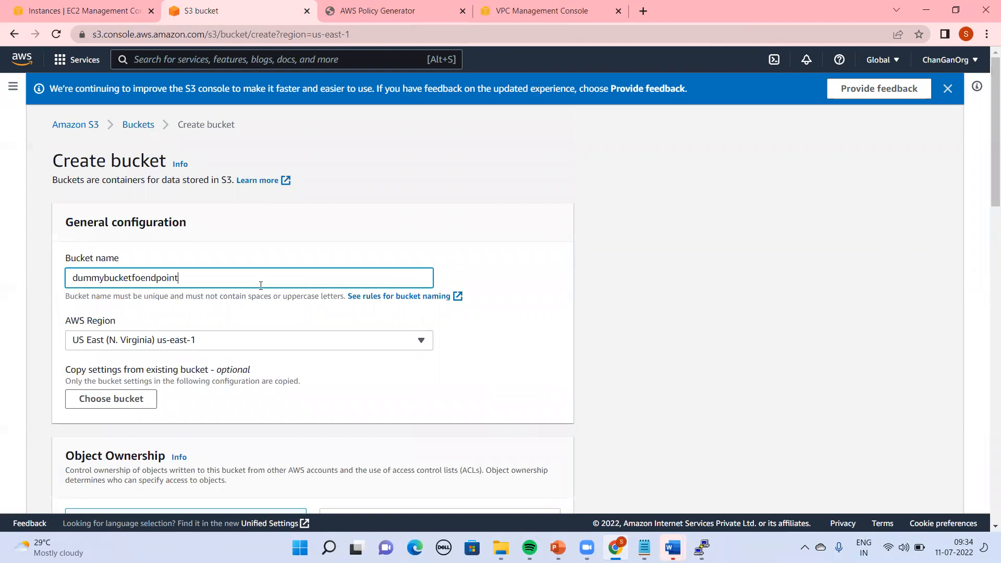
scroll(986, 359, down, 5)
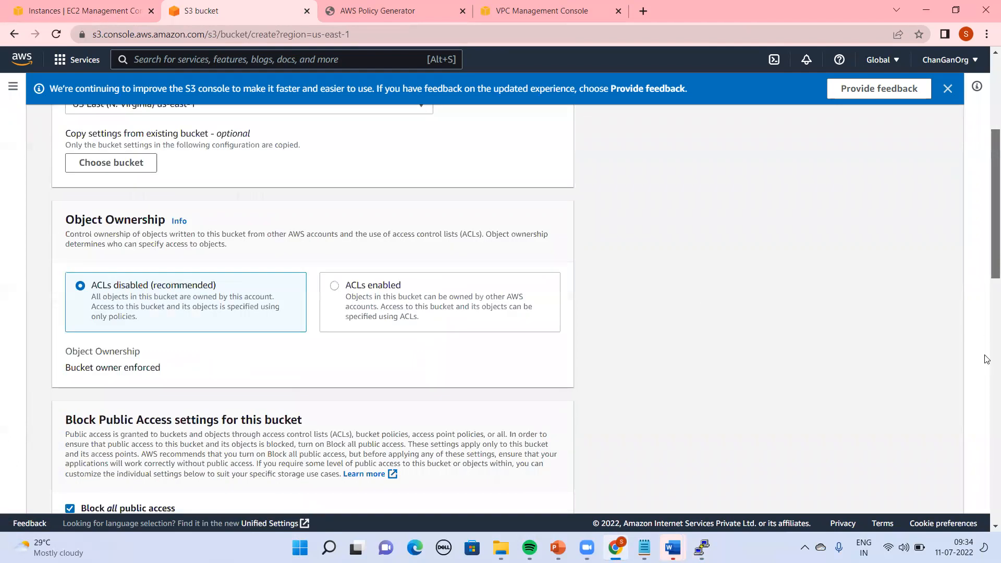
scroll(986, 359, down, 10)
click(547, 495)
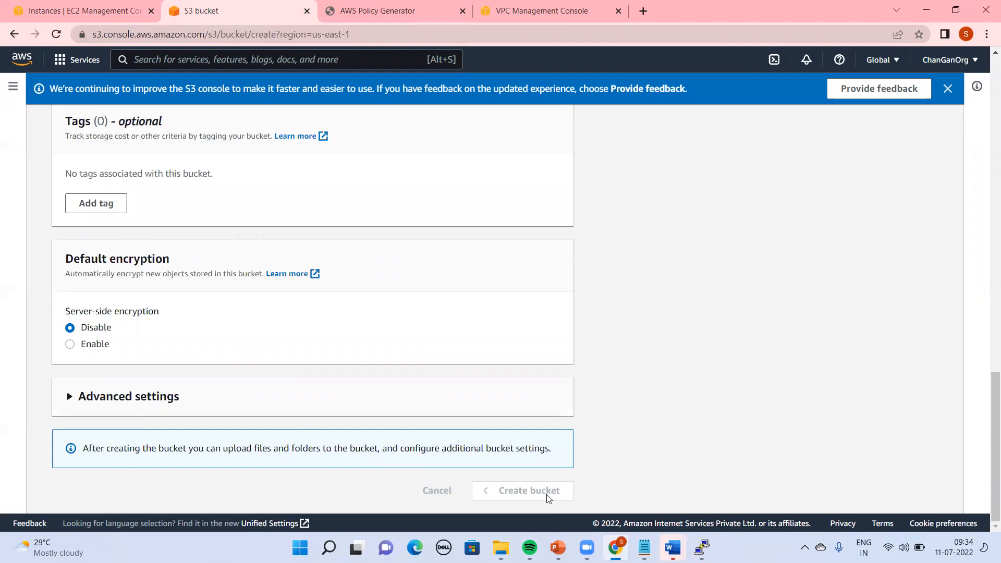
Switch to the private instance's terminal, list the S3 buckets again with aws s3 ls and examine the listed bucket names
key(alt+Tab)
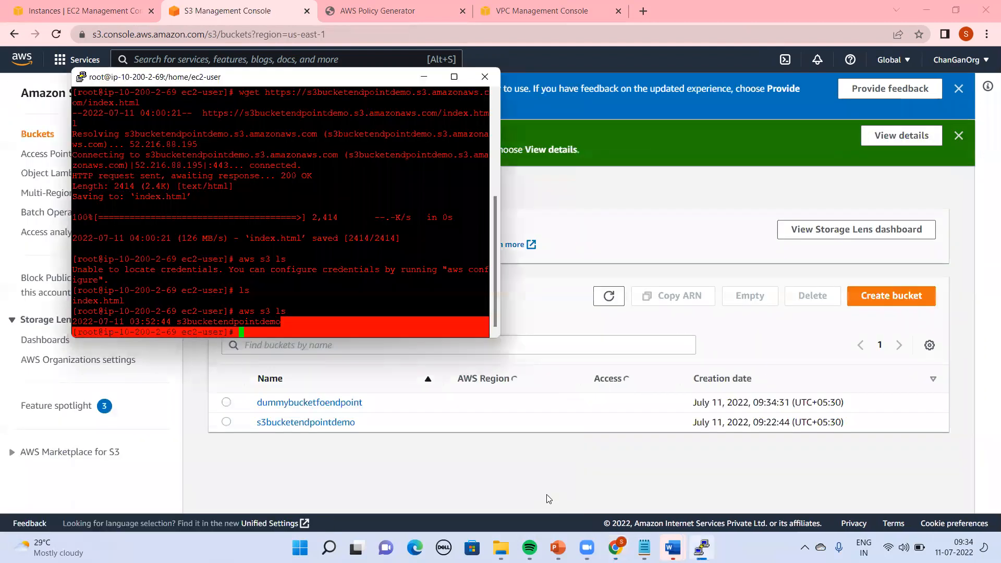
key(Up)
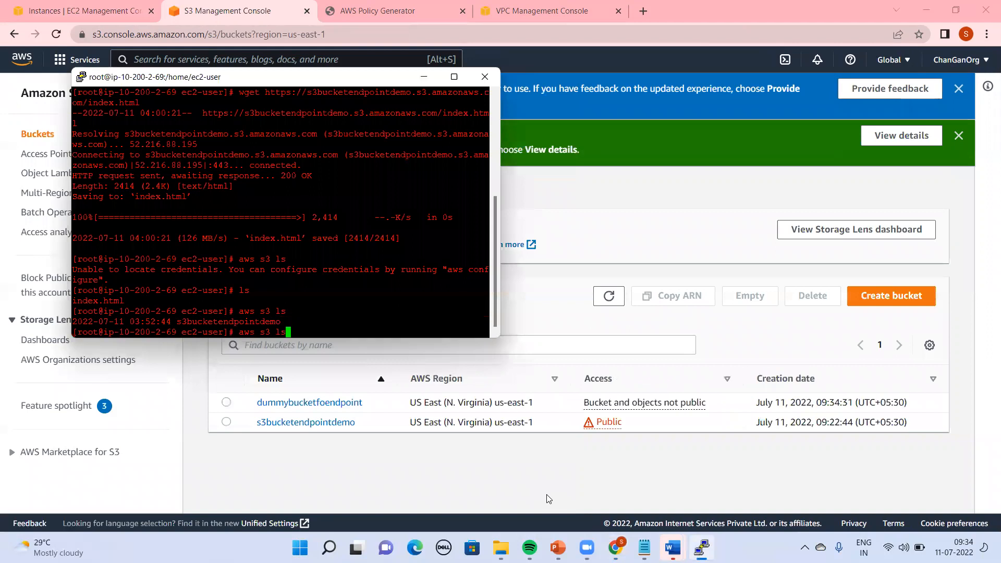
key(Return)
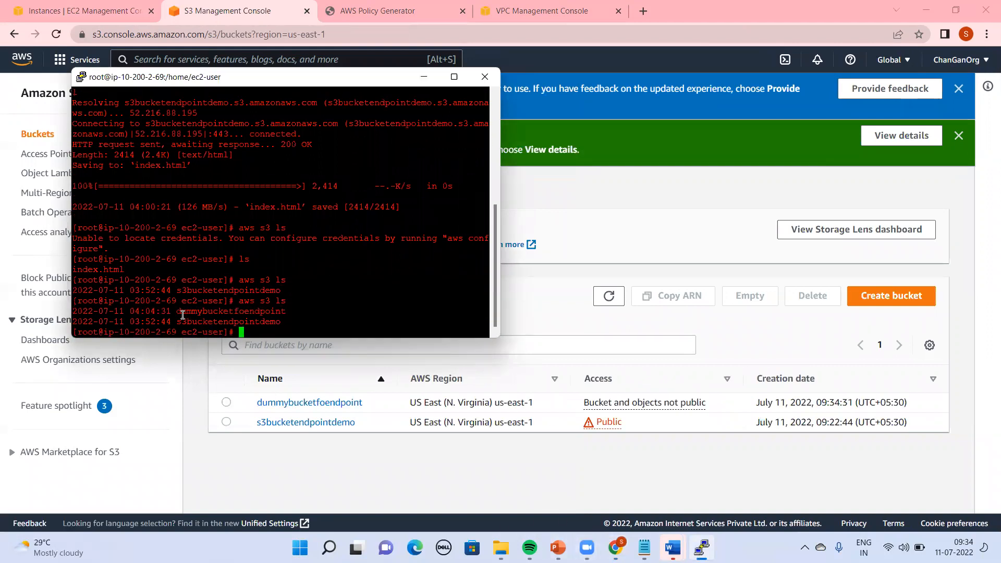
drag(178, 315, 281, 320)
drag(284, 321, 186, 318)
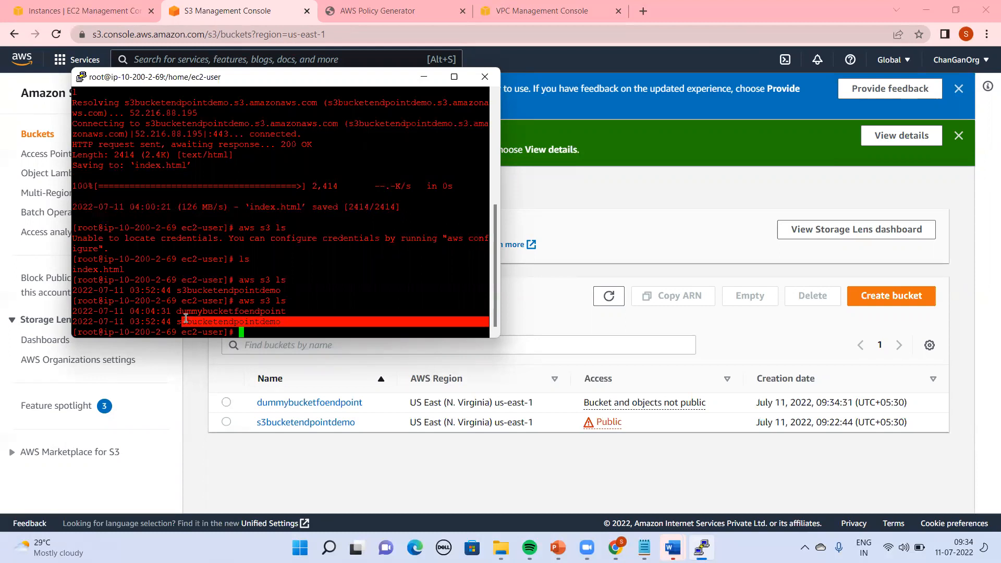
click(292, 330)
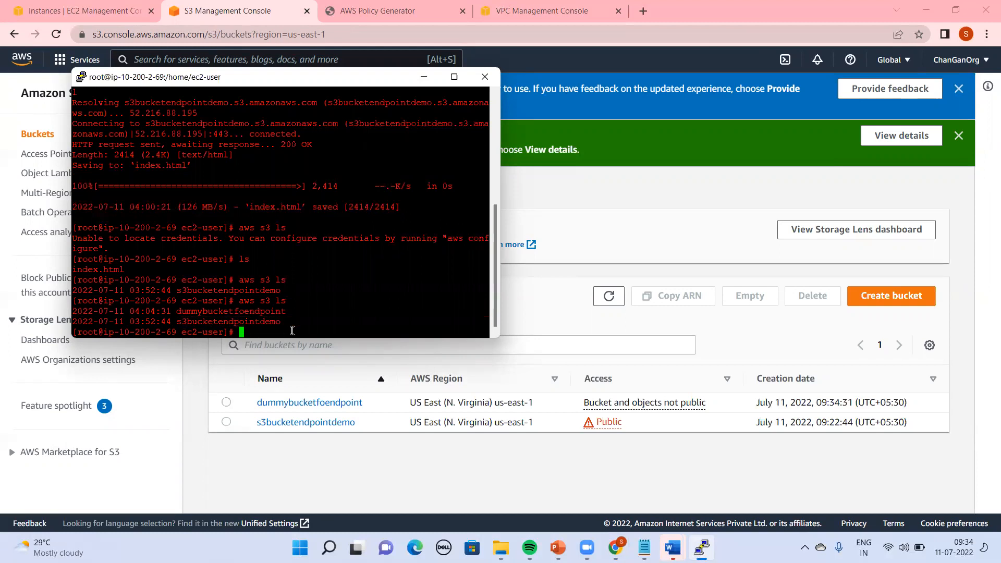
Rerun the earlier wget command to download index.html from s3bucketendpointdemo to the private instance
key(Up)
key(Up)
key(Up)
key(Up)
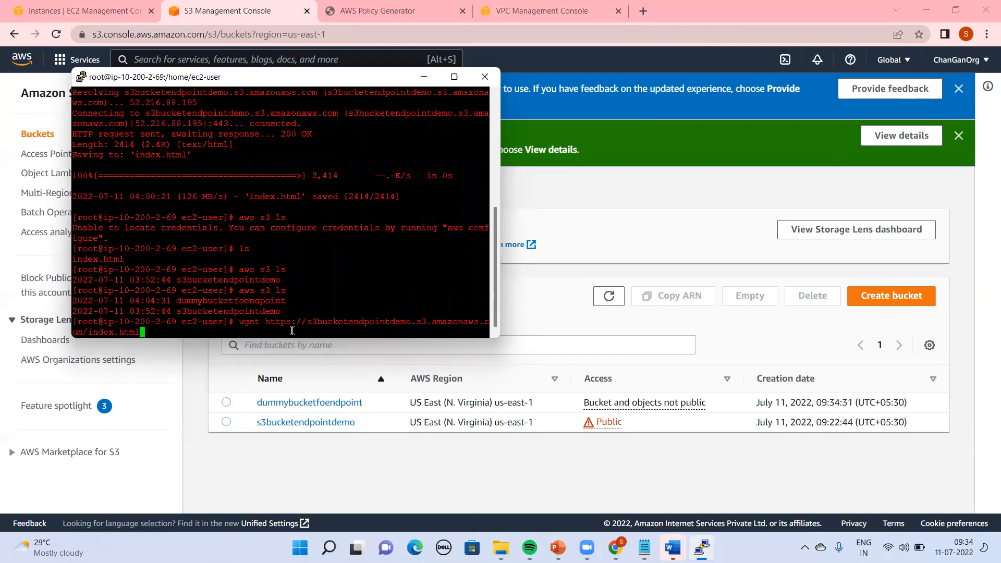
key(Return)
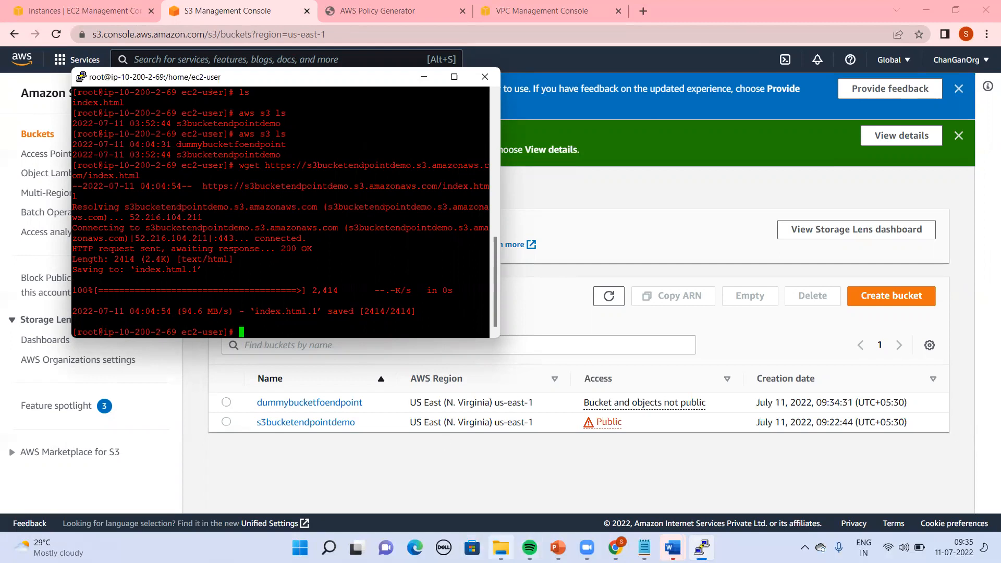
Switch to File Explorer, look through the files in the Documents folder and minimize the window
mouse_move(501, 548)
click(486, 488)
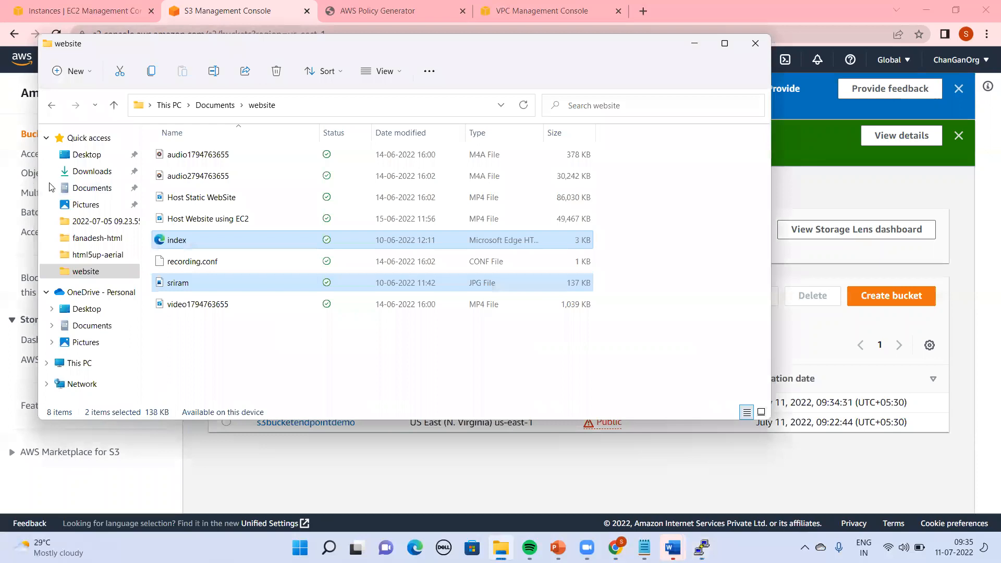
click(96, 196)
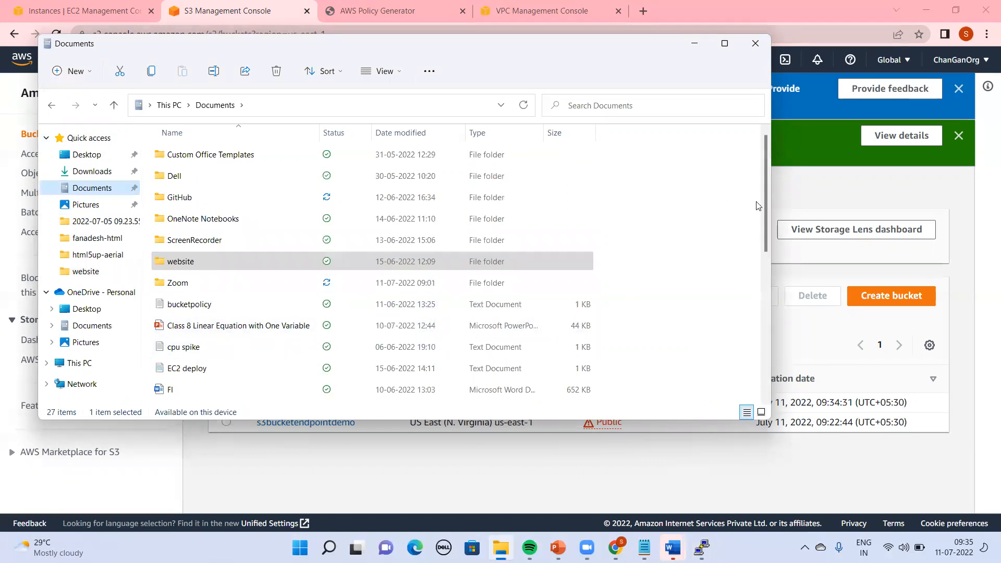
drag(766, 210, 775, 378)
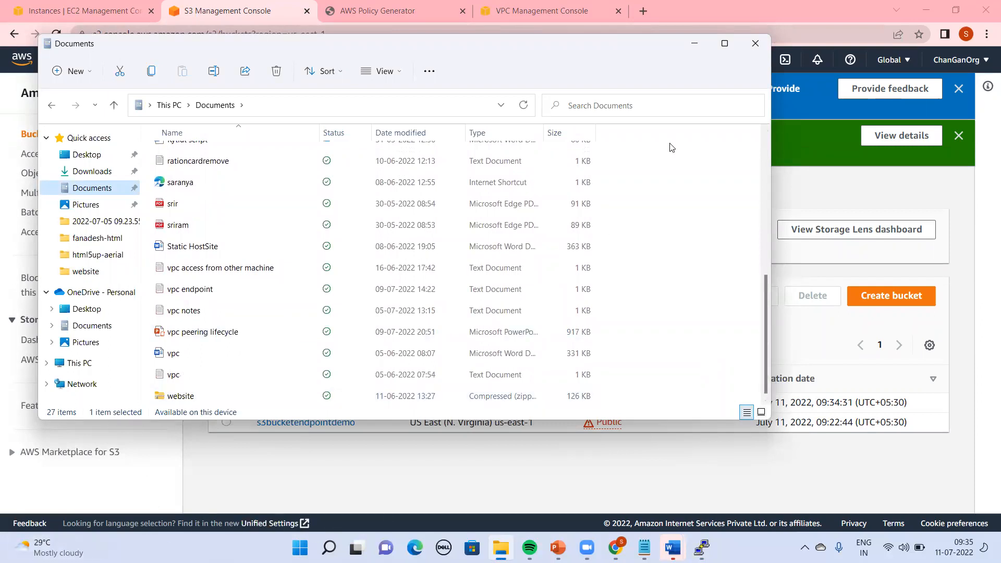
click(699, 44)
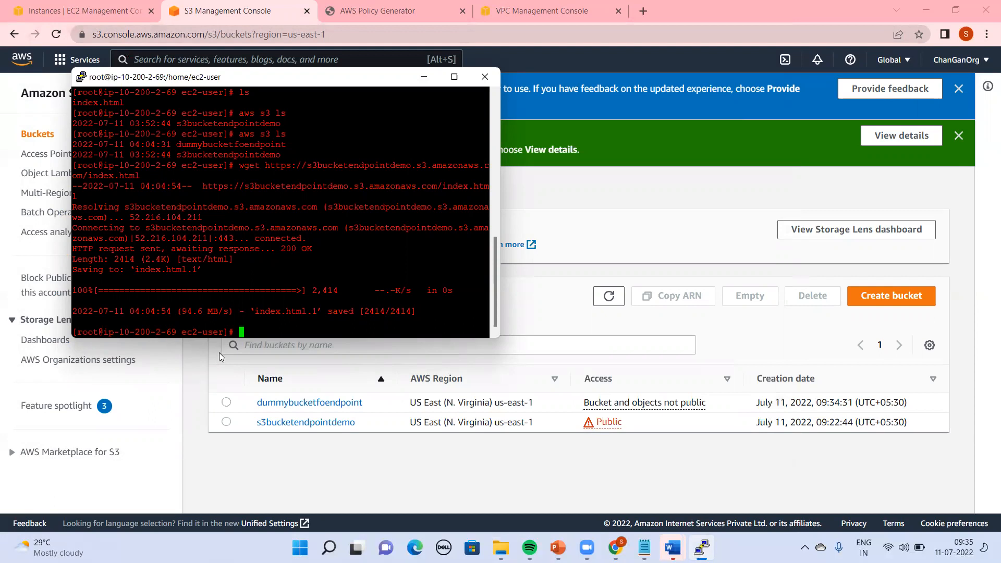
Exit the root shell and the private instance's session, and run aws s3 ls on the public instance
text(exit)
key(Return)
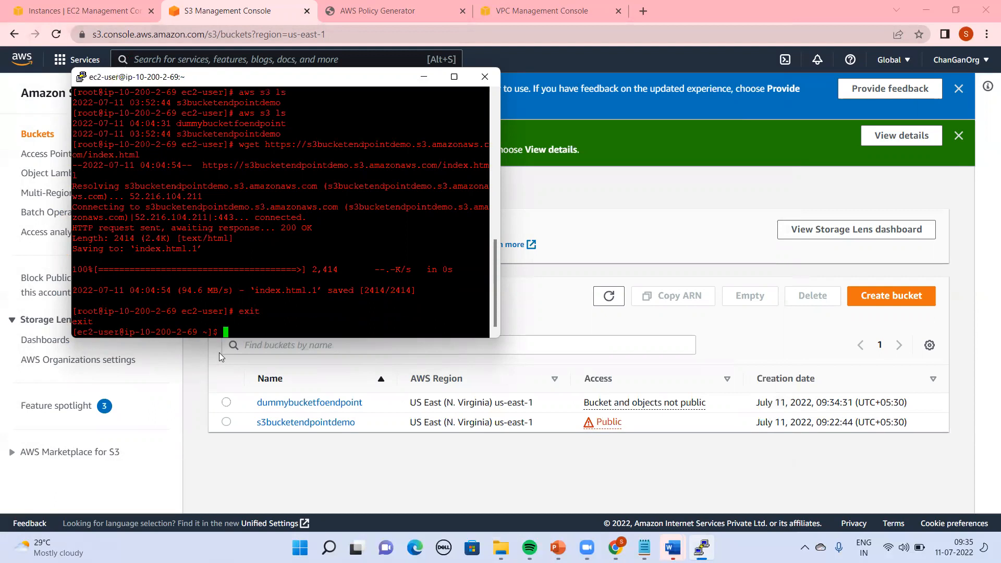
text(exit)
key(Return)
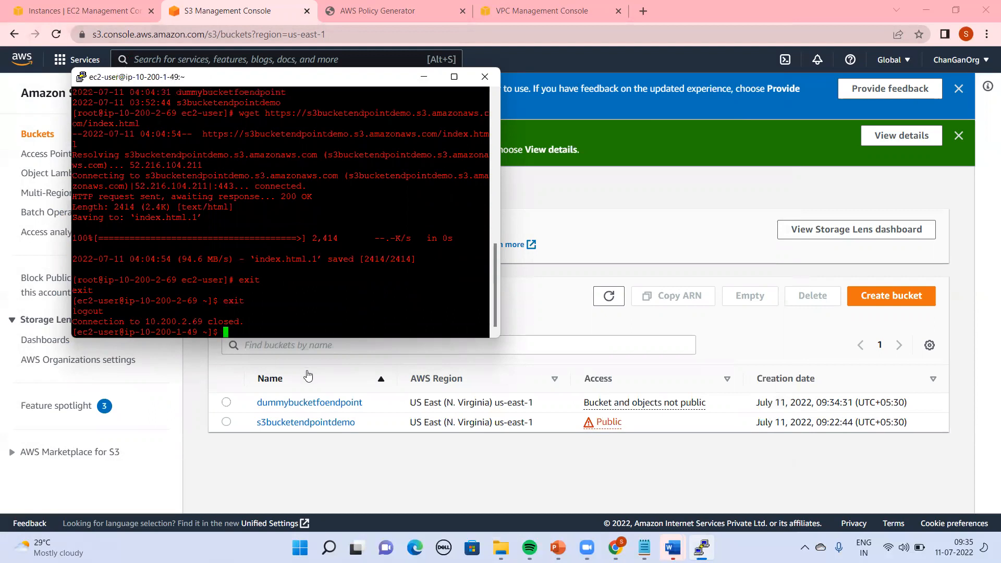
text(aws s3 ls)
key(Return)
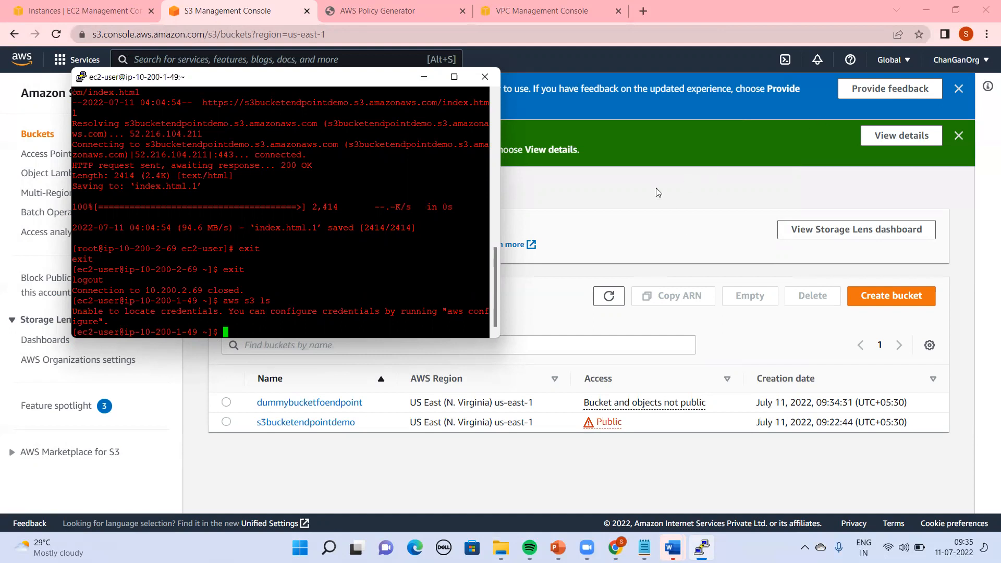
key(Up)
key(Up)
key(Up)
key(Down)
key(Down)
key(Down)
key(Up)
key(Up)
key(Up)
key(BackSpace)
key(BackSpace)
key(BackSpace)
key(BackSpace)
key(BackSpace)
key(BackSpace)
key(BackSpace)
key(BackSpace)
key(BackSpace)
key(BackSpace)
key(BackSpace)
Download index.html to the public instance with wget, using the object URL copied from its page in the s3bucketendpointdemo bucket
text(wget)
click(650, 168)
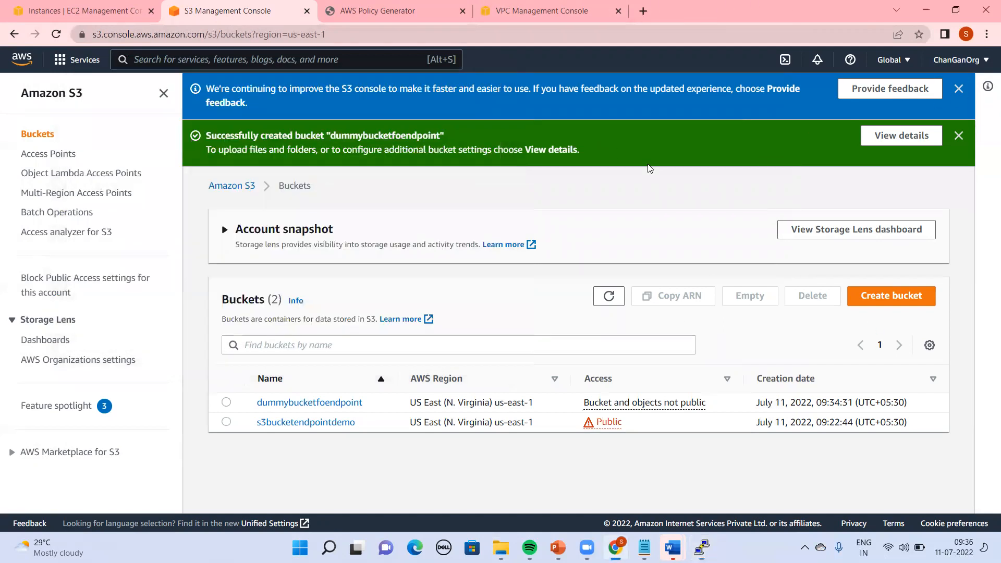
click(332, 424)
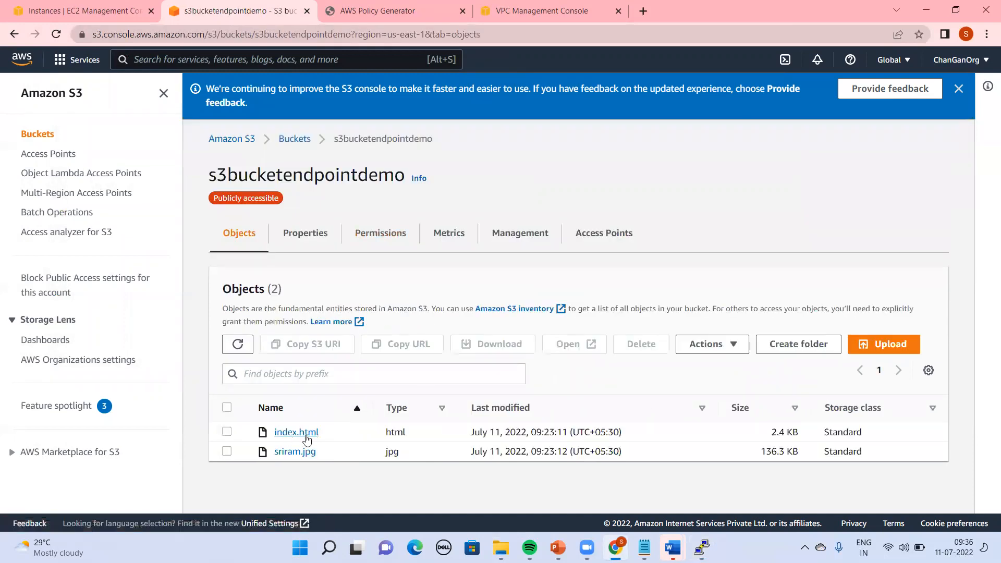
click(316, 433)
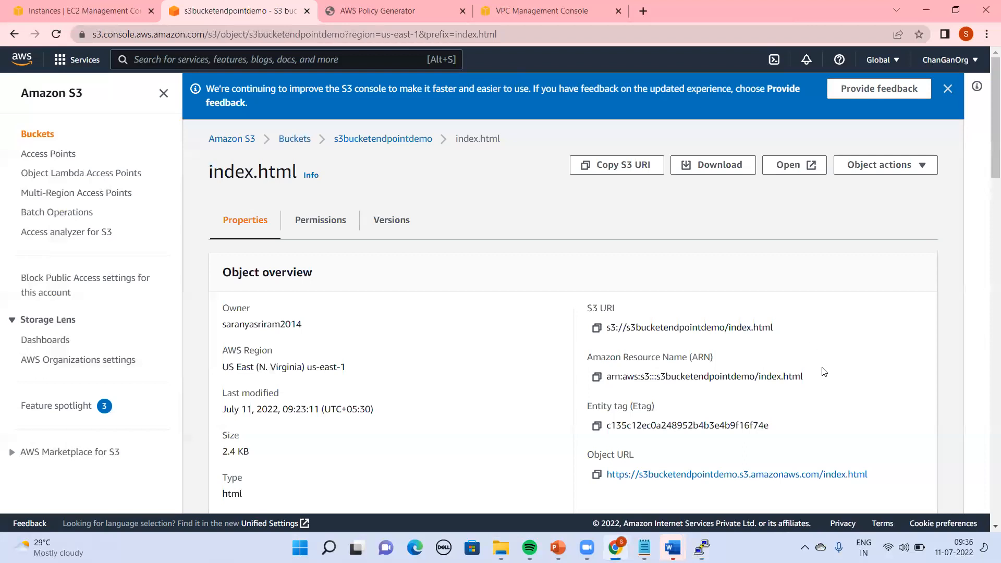
click(597, 476)
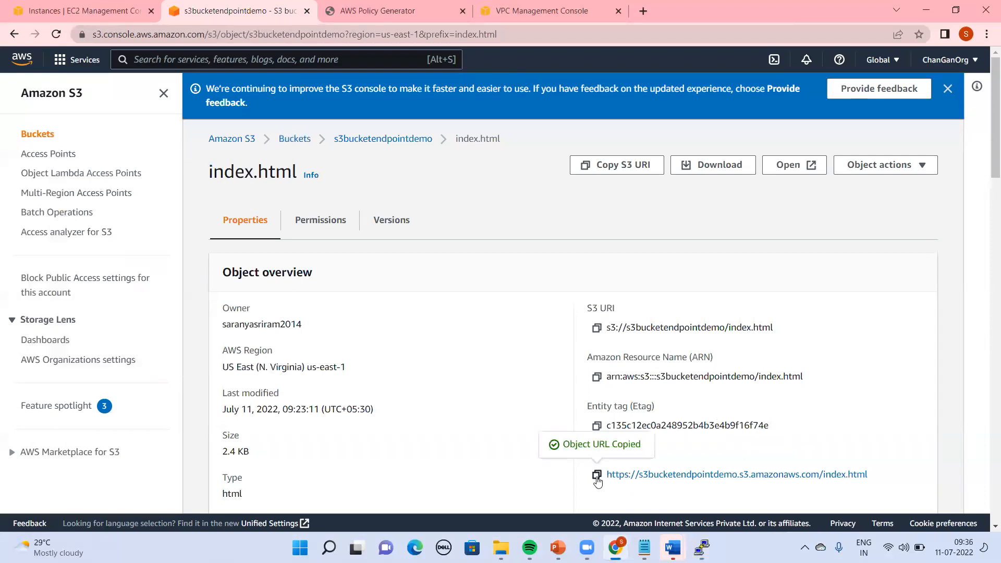
key(alt+Tab)
right_click(324, 264)
key(Return)
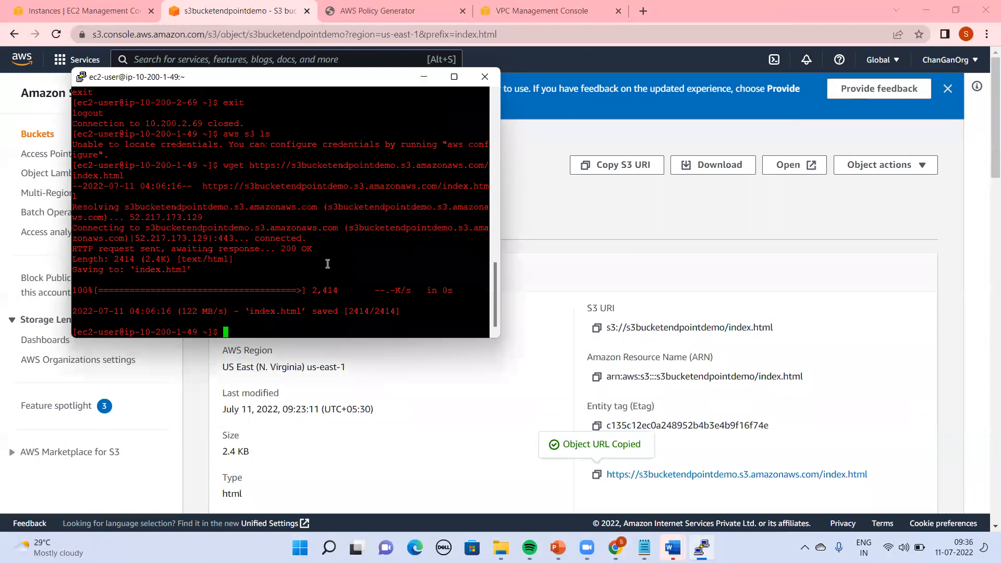
Check bucket listing on the public instance once more with aws s3 ls and return to the S3 console
text(aws s3 ls)
key(Return)
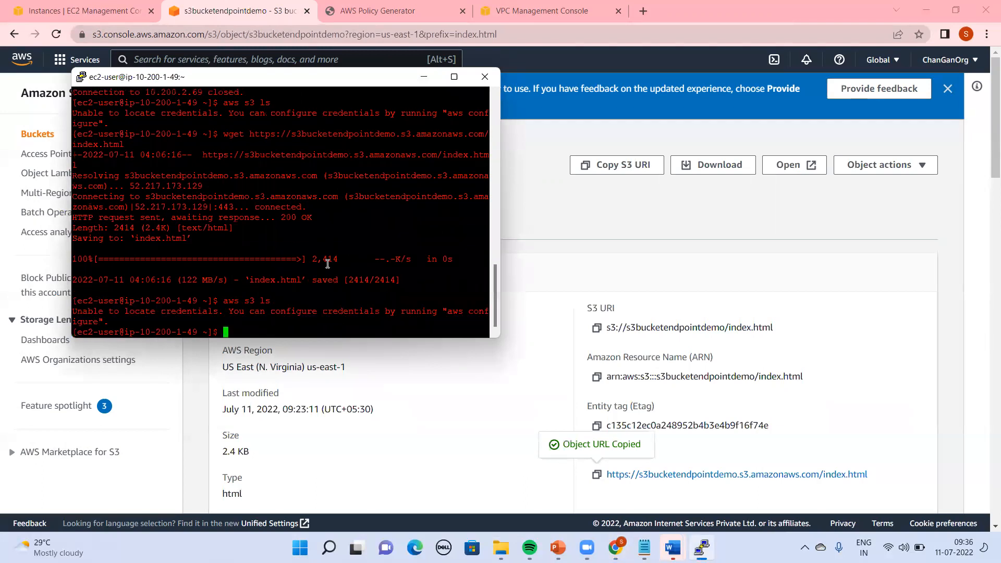
click(613, 197)
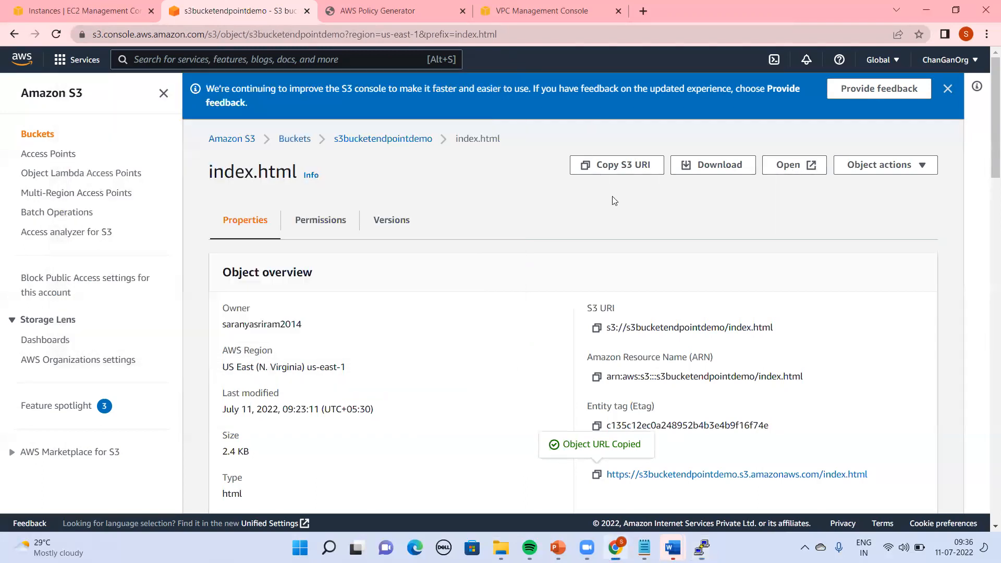
Attach the FullforNameEndpoint IAM role to the public-endpoint-EC2 instance and switch to its PuTTY terminal session
click(66, 11)
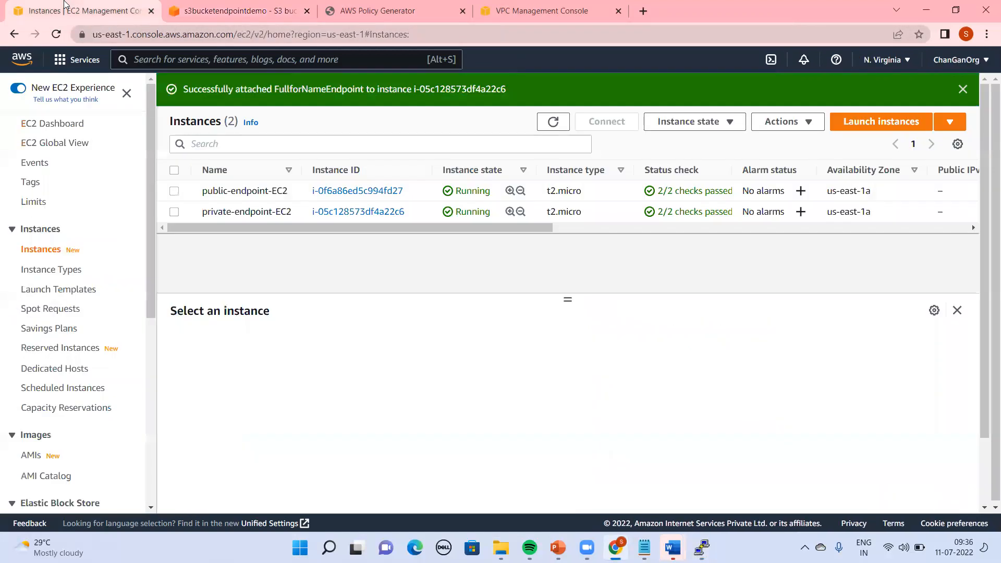
click(174, 212)
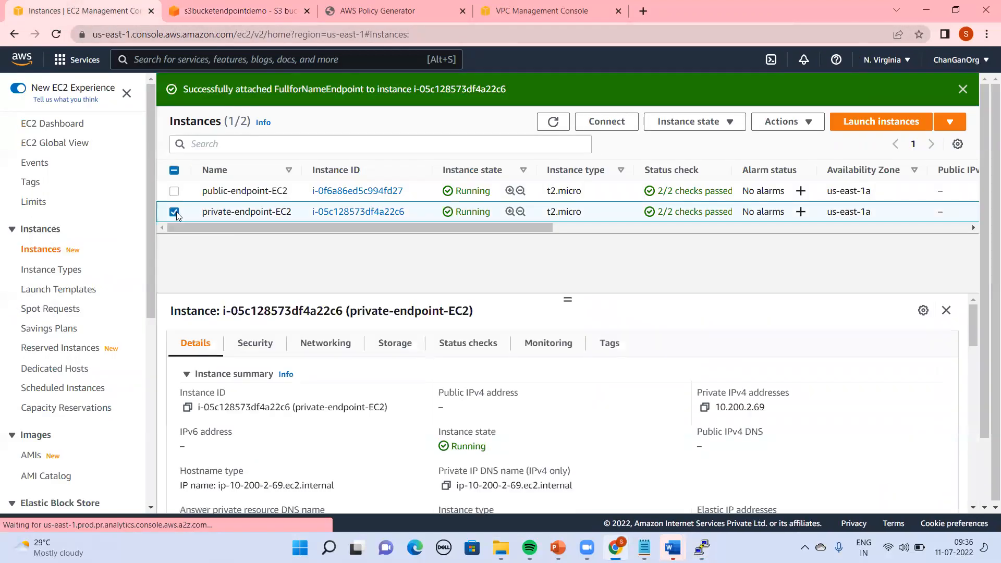
click(176, 212)
click(174, 191)
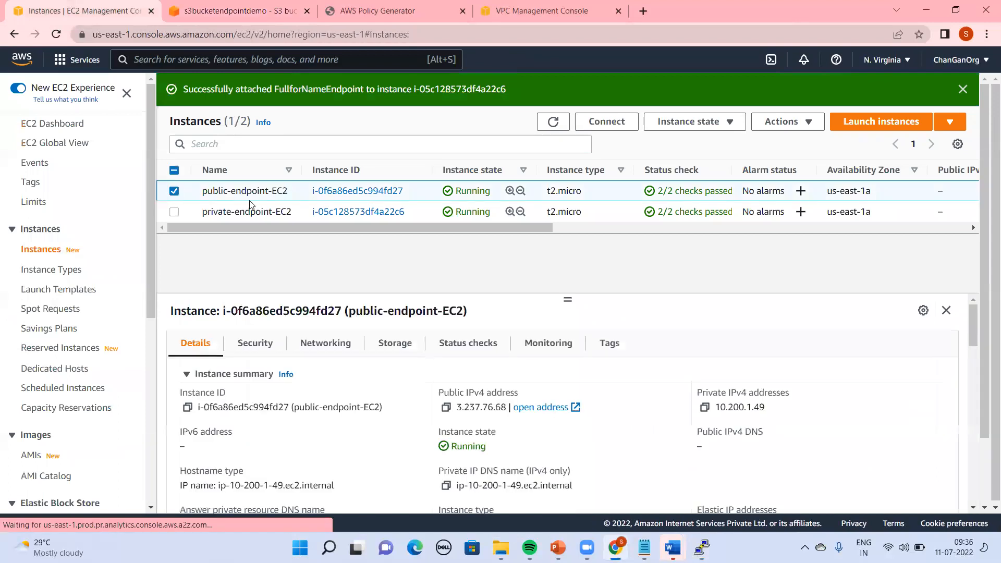
right_click(251, 201)
mouse_move(313, 417)
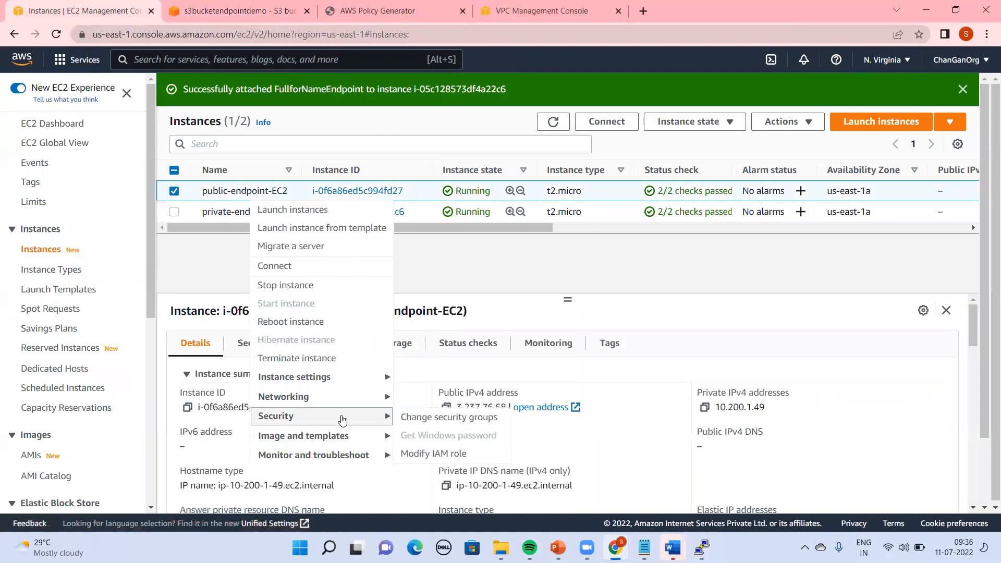
click(444, 454)
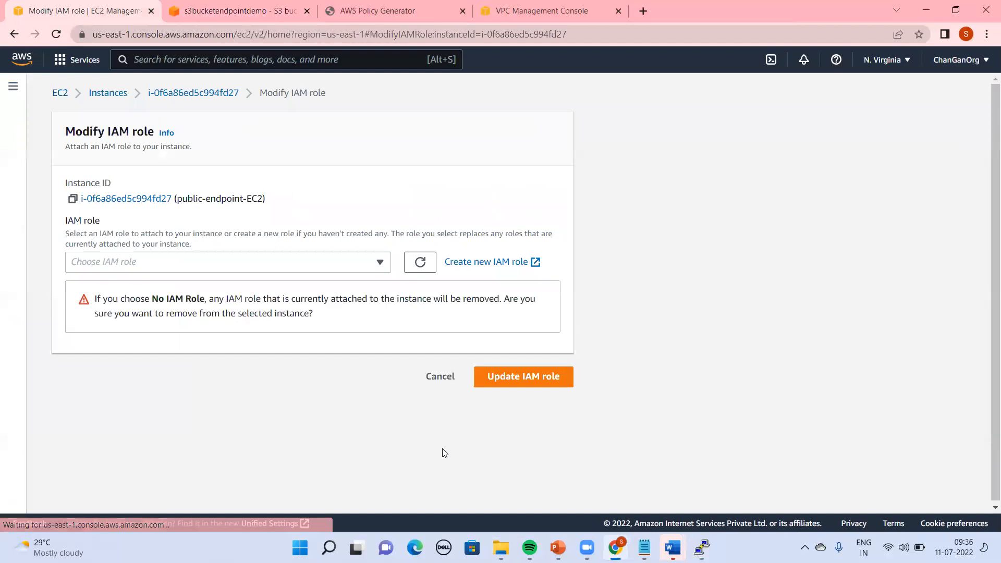
click(275, 261)
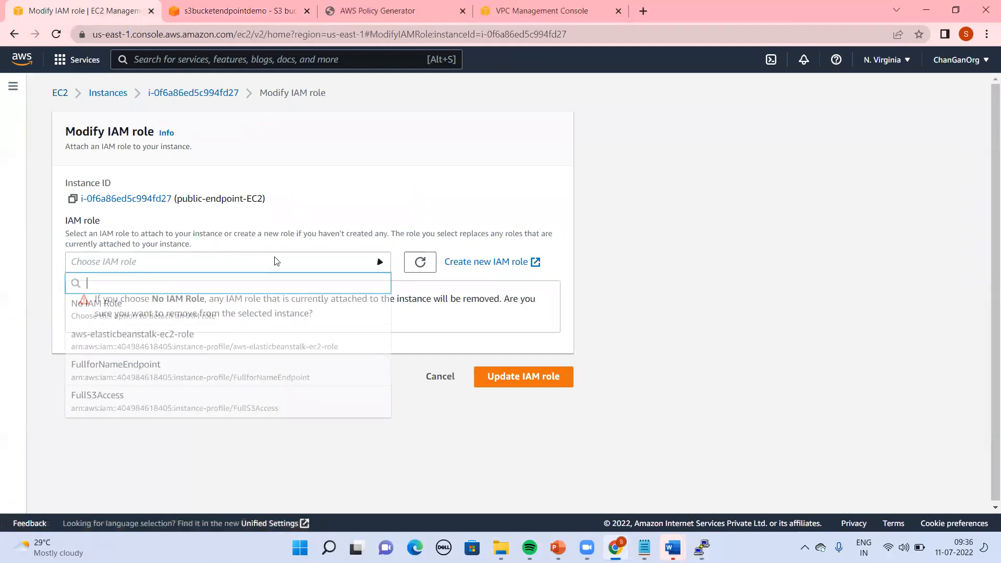
click(141, 375)
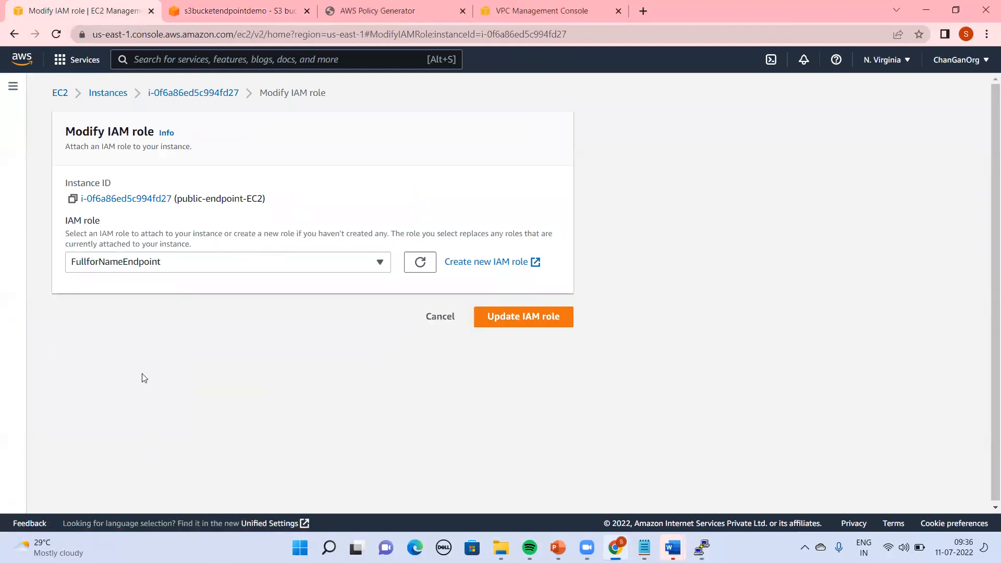
click(518, 328)
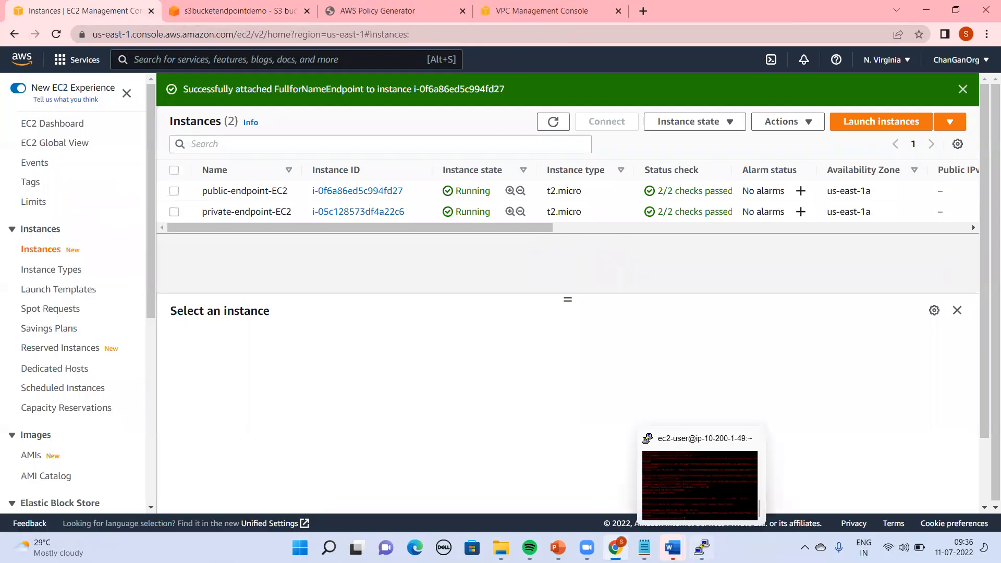
click(702, 548)
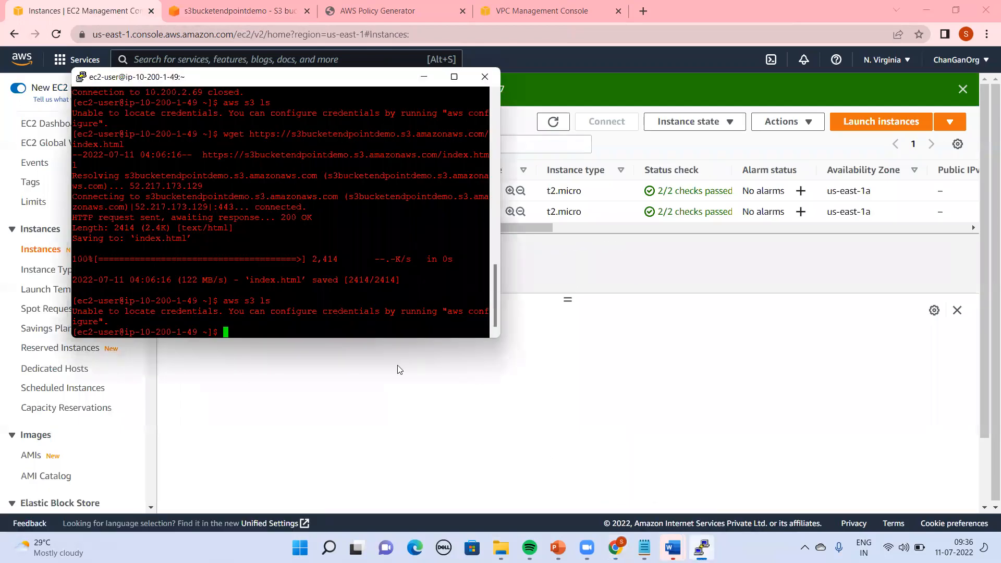
key(Up)
key(Up)
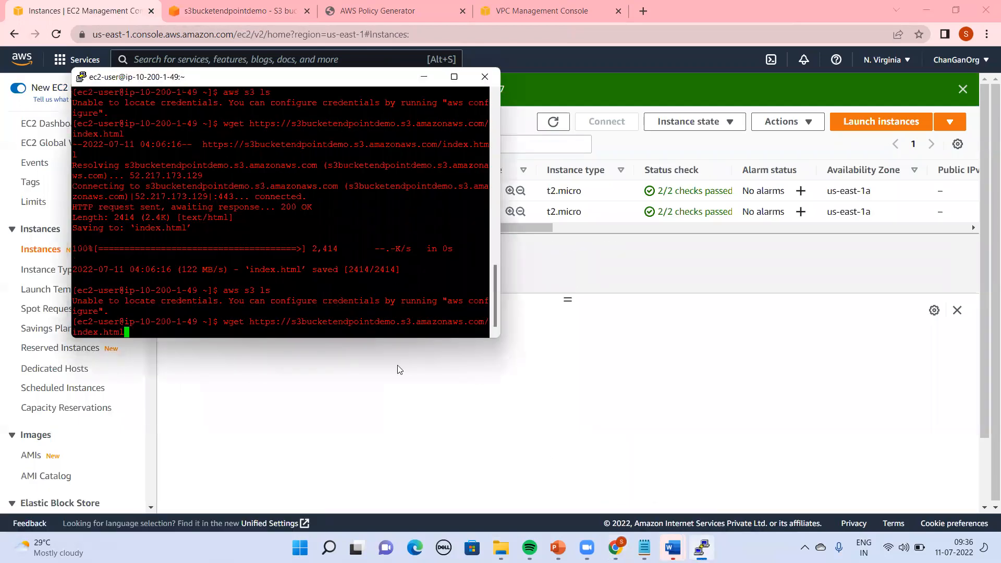
key(BackSpace)
key(BackSpace)
key(BackSpace)
key(BackSpace)
key(BackSpace)
key(BackSpace)
key(BackSpace)
key(BackSpace)
key(BackSpace)
key(BackSpace)
key(BackSpace)
key(BackSpace)
key(BackSpace)
key(BackSpace)
key(BackSpace)
key(BackSpace)
key(BackSpace)
key(BackSpace)
key(BackSpace)
key(BackSpace)
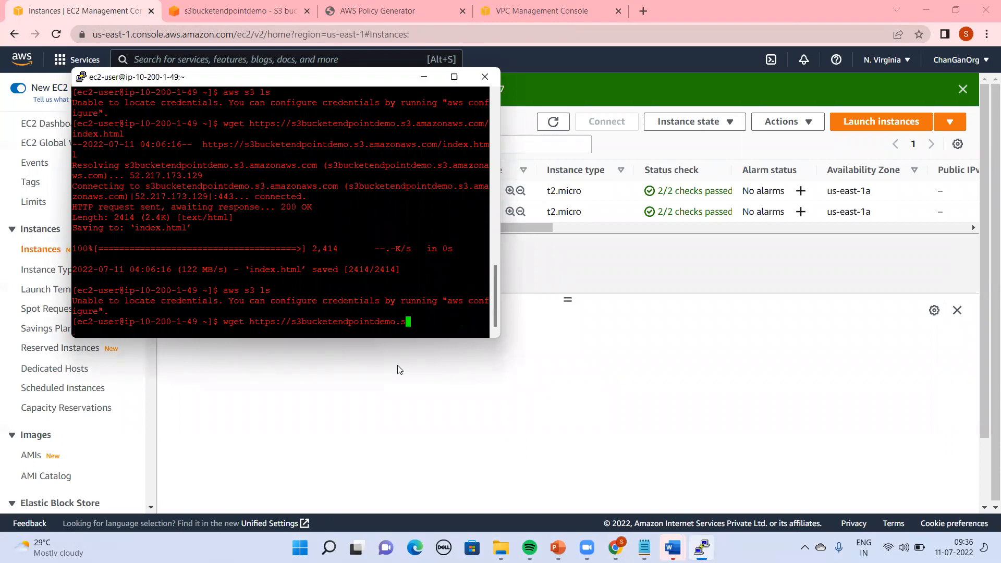
key(BackSpace)
key(BackSpace)
key(BackSpace)
key(BackSpace)
key(BackSpace)
key(BackSpace)
key(BackSpace)
key(BackSpace)
key(BackSpace)
key(BackSpace)
key(BackSpace)
key(BackSpace)
key(BackSpace)
key(BackSpace)
key(BackSpace)
key(BackSpace)
List the S3 buckets from the public instance with aws s3 ls
key(Up)
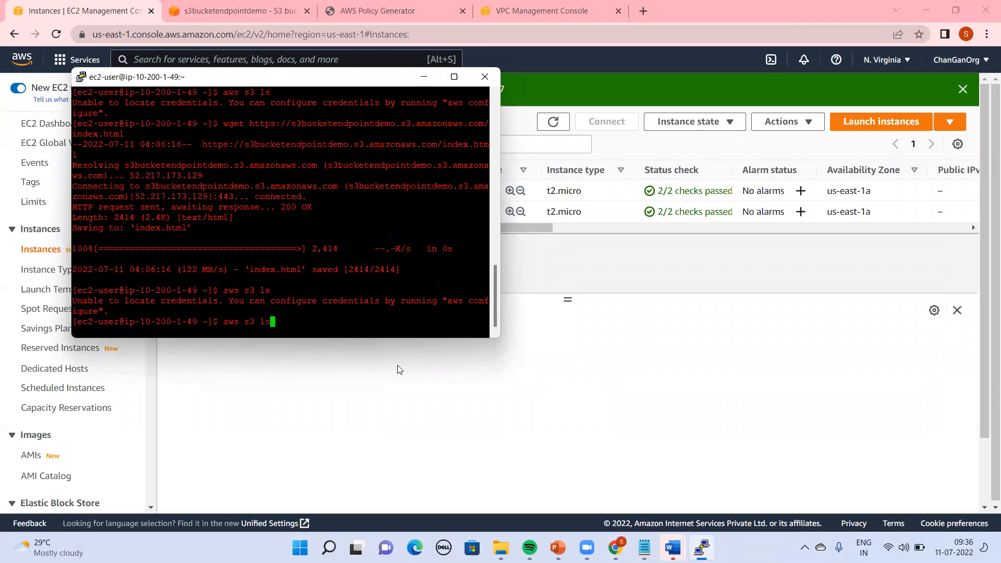
key(Up)
key(Down)
key(Return)
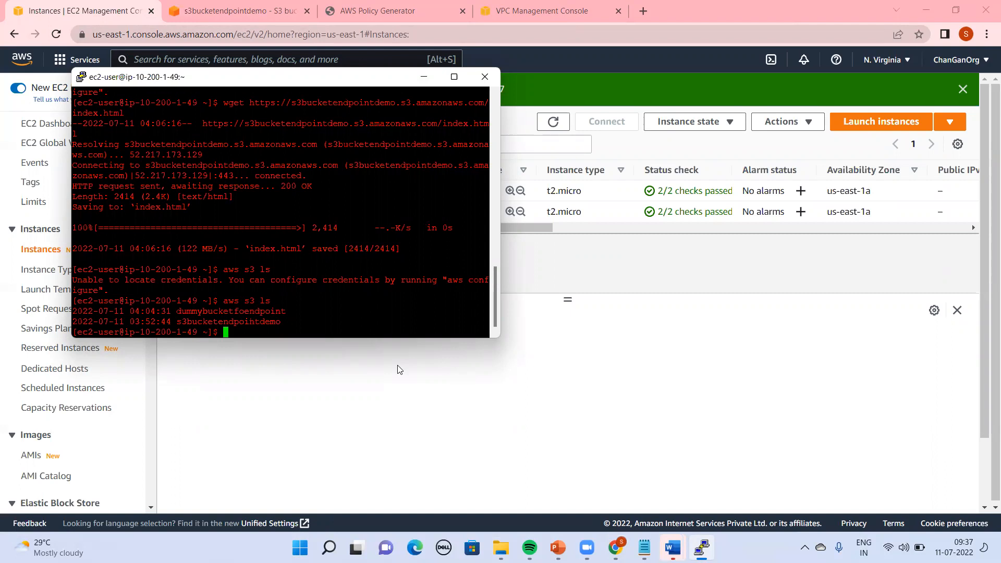
Switch back to the EC2 console and look through the instance details of private-endpoint-EC2
click(624, 470)
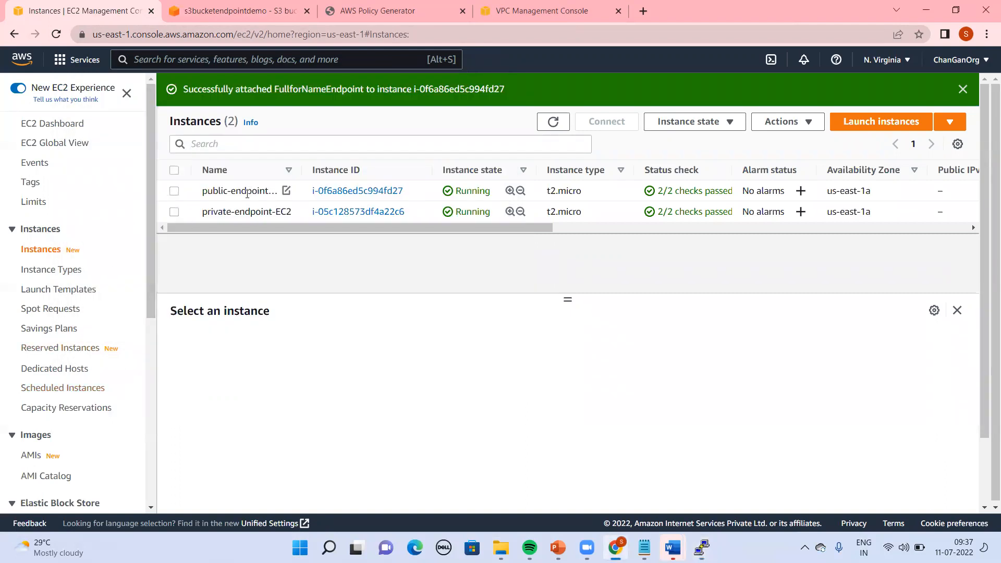
click(353, 212)
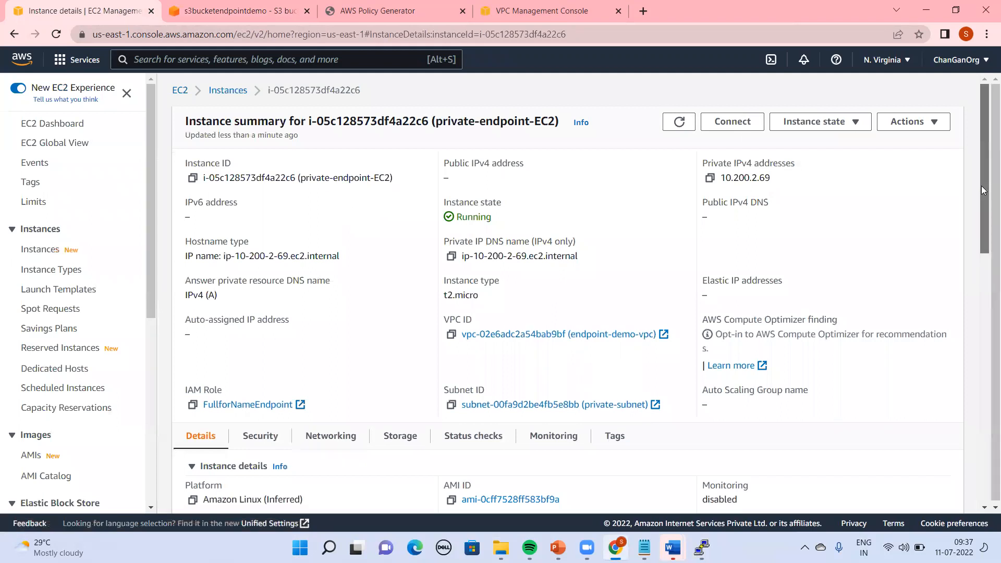
scroll(980, 183, down, 3)
scroll(981, 358, down, 6)
scroll(981, 358, up, 9)
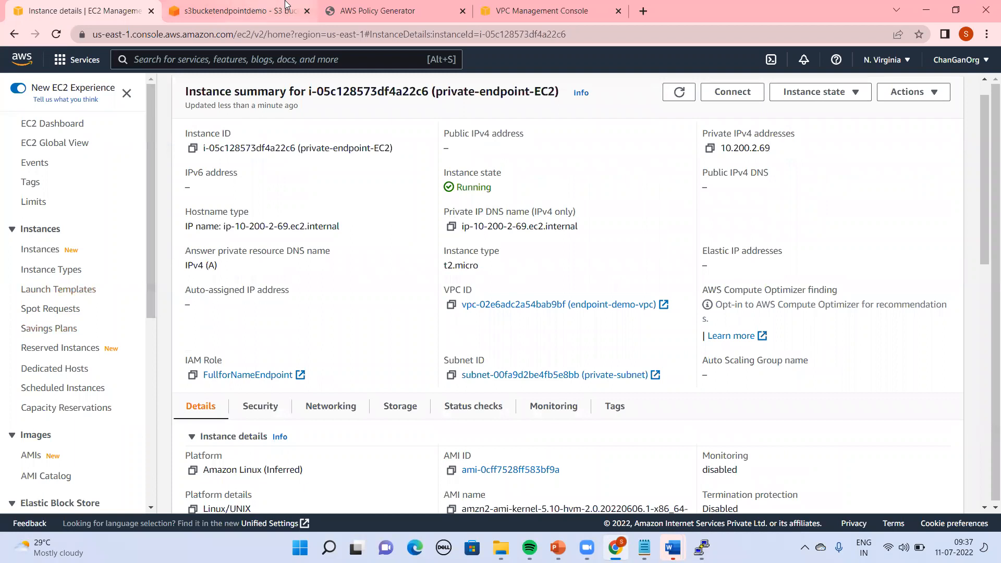
In the VPC console, examine the routes of private-route-table, including the local route and the VPC endpoint target
click(492, 6)
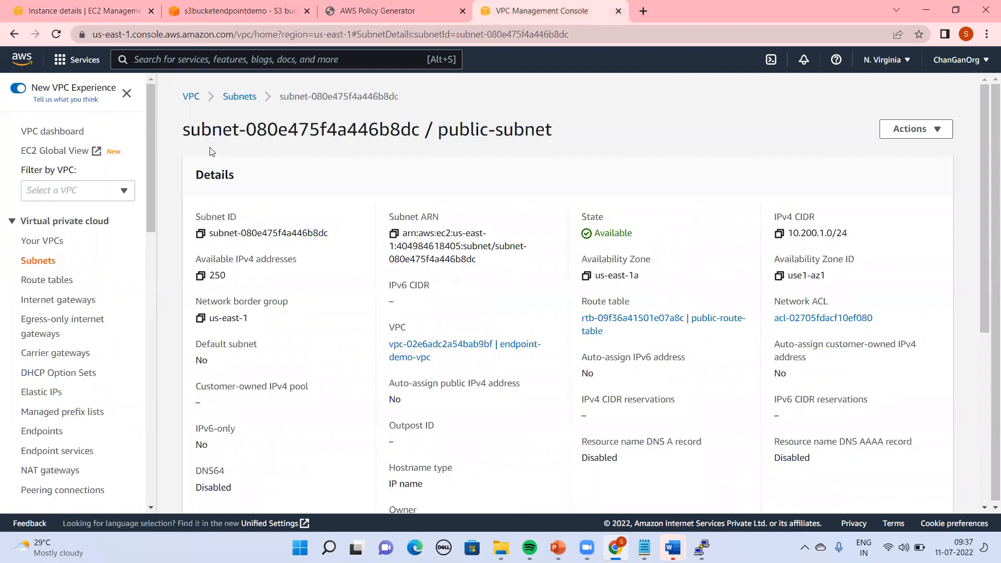
click(241, 99)
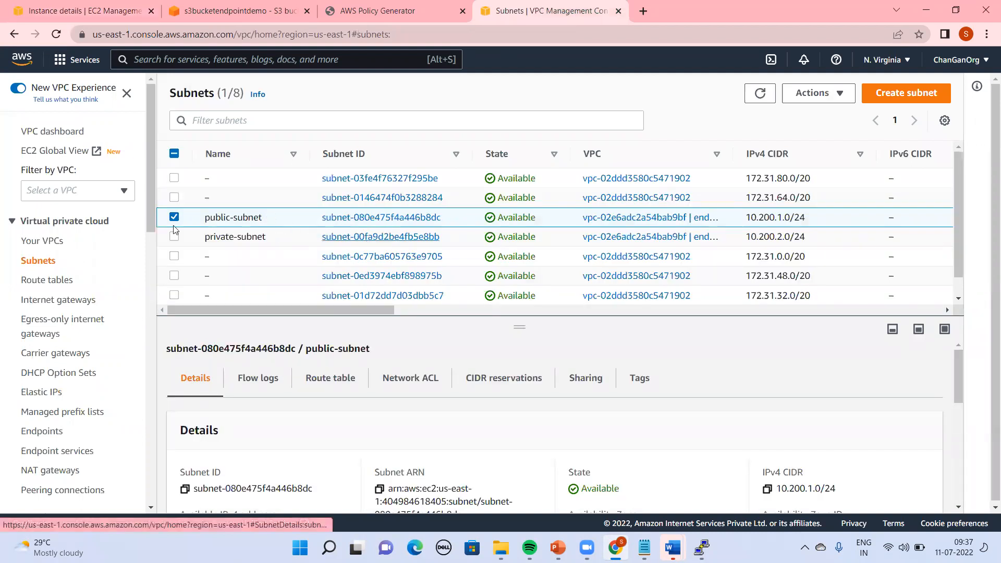
click(54, 285)
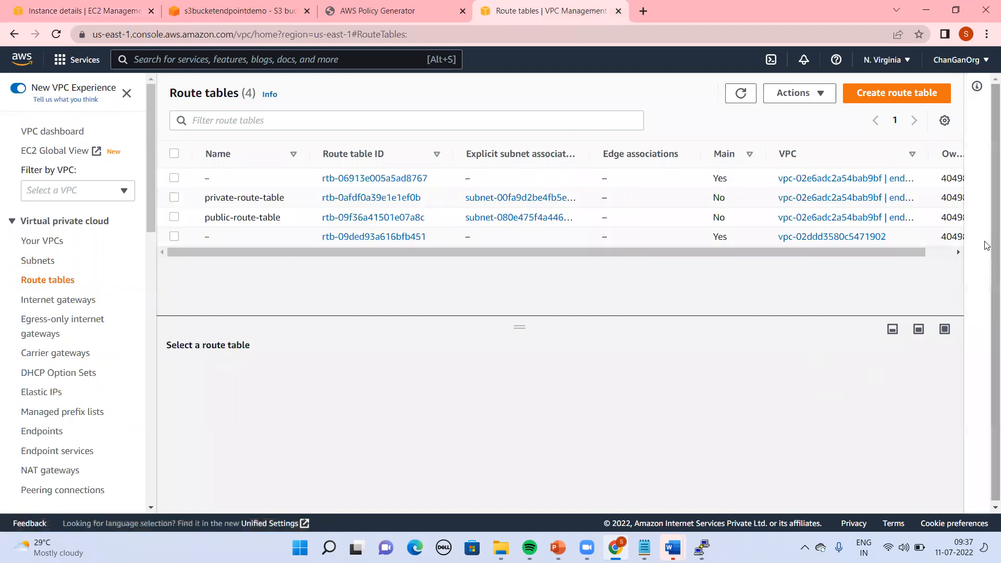
click(371, 199)
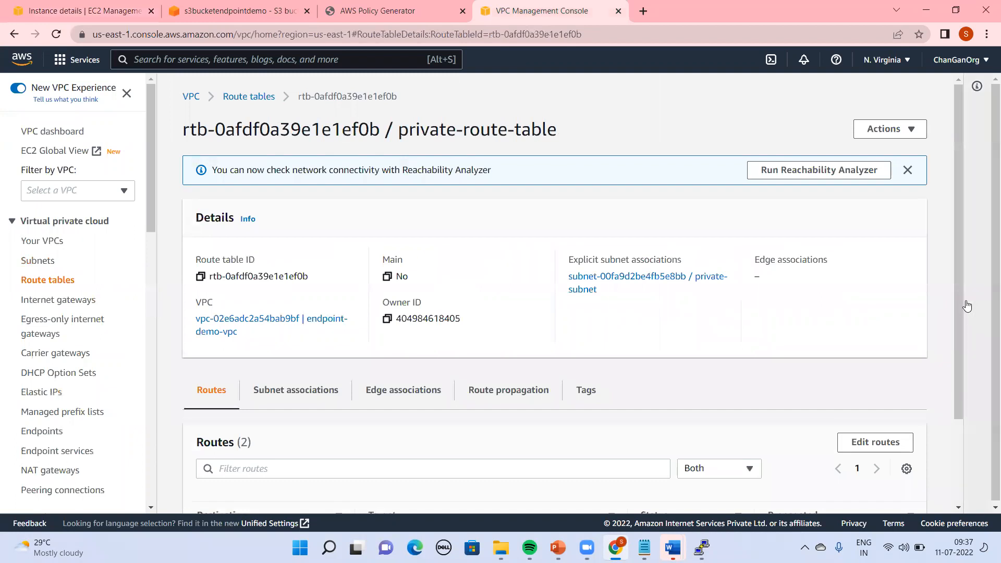
drag(960, 311, 965, 445)
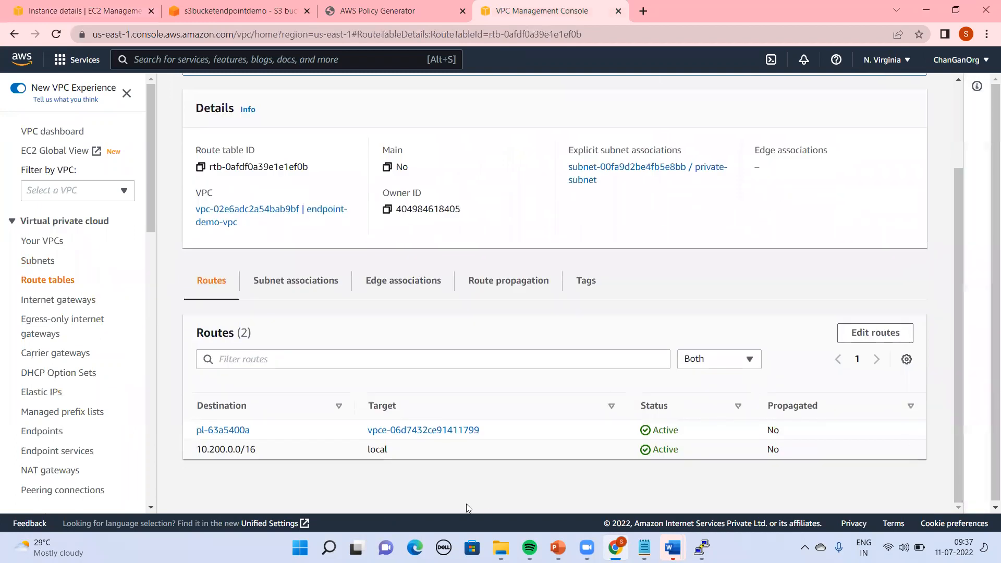
drag(428, 453, 341, 451)
drag(505, 433, 369, 430)
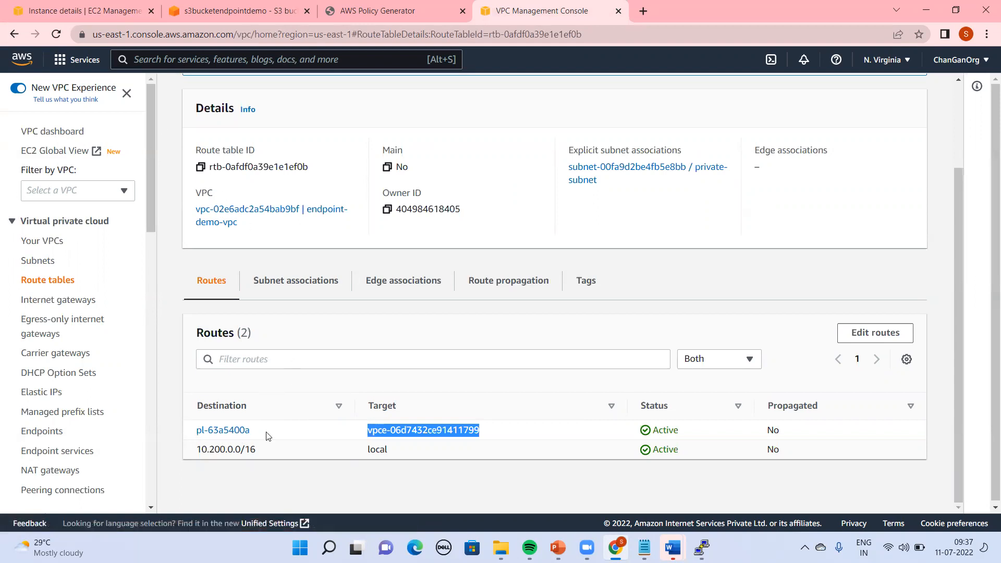
Delete the endpointdemoforS3 VPC endpoint targeted by the private route table, confirming with the word delete
click(443, 429)
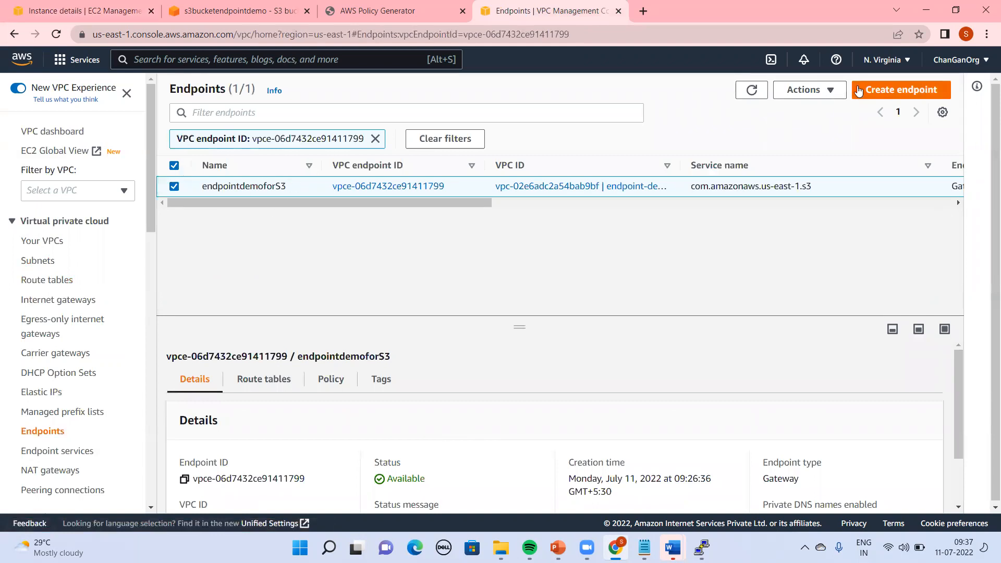
click(810, 89)
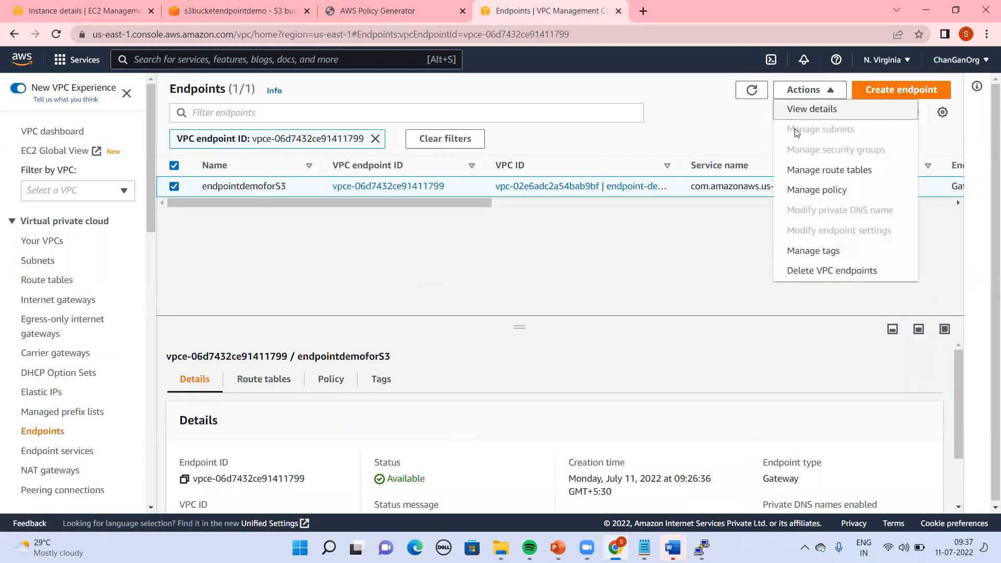
click(840, 272)
text(delete)
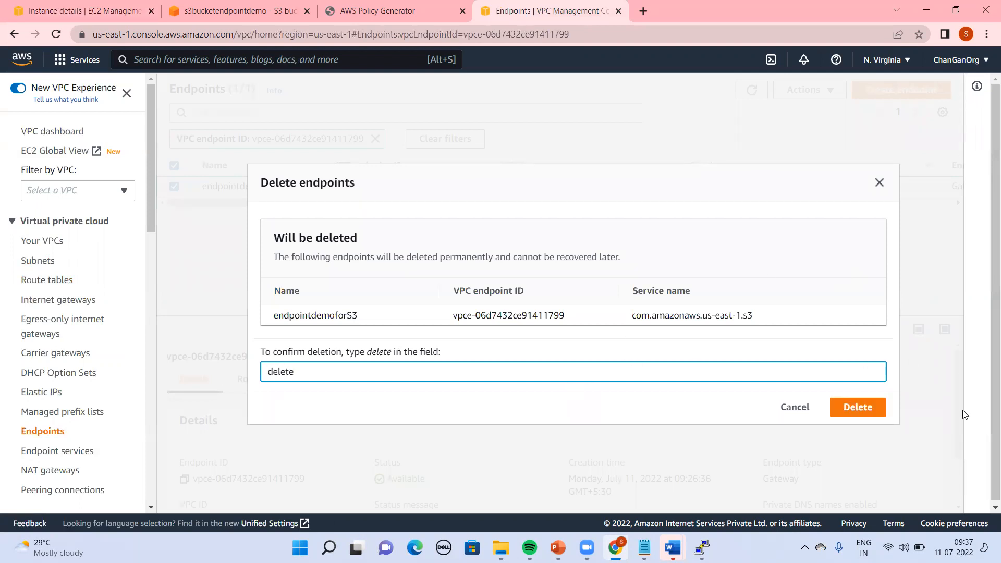
click(878, 415)
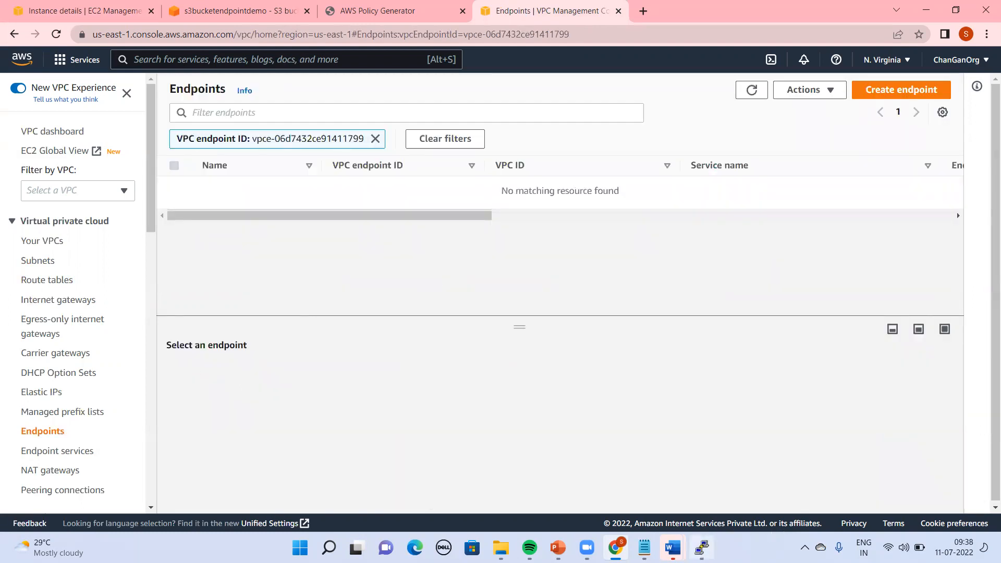
key(alt+Tab)
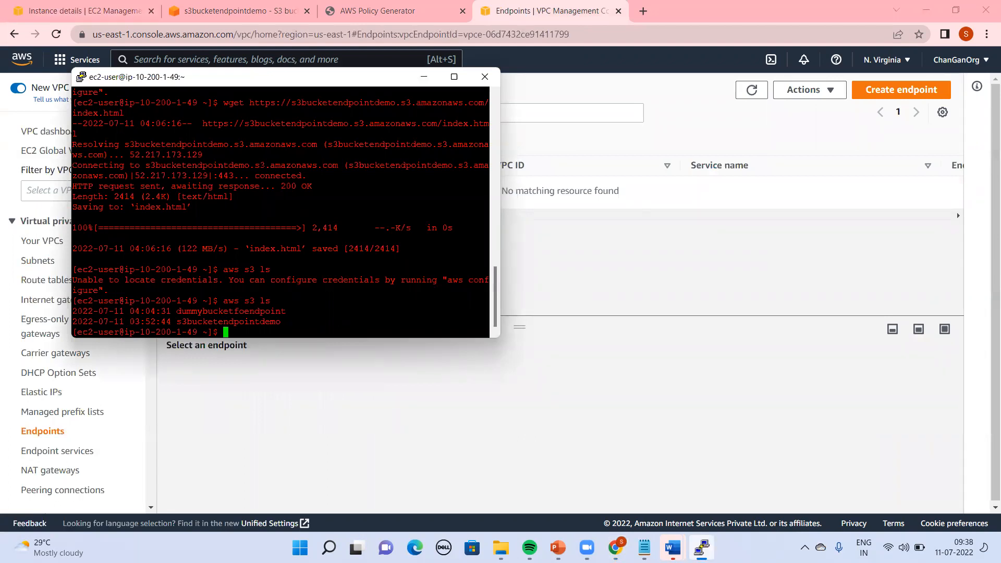
text(ssh -ii)
key(BackSpace)
text(demo)
text(1.pem )
text(ece)
text(-user@10.20)
text(0.2.)
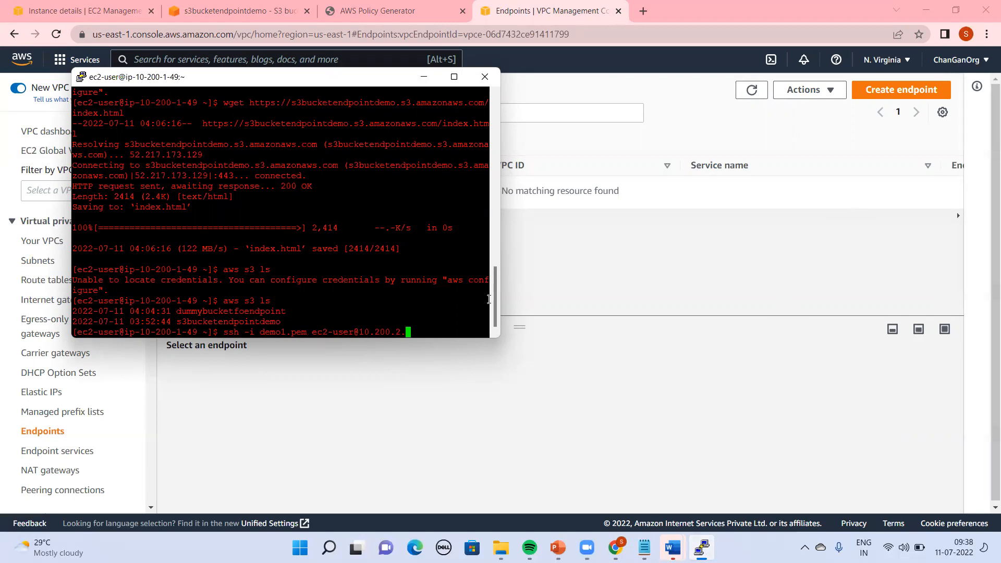
drag(496, 302, 493, 341)
text(69)
key(Return)
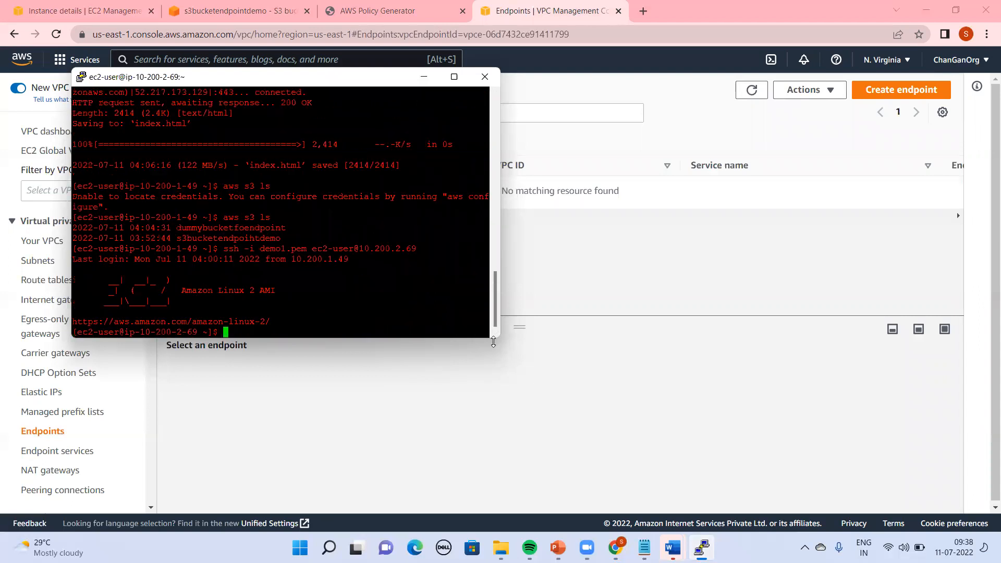
text(aws s3 ls)
key(Return)
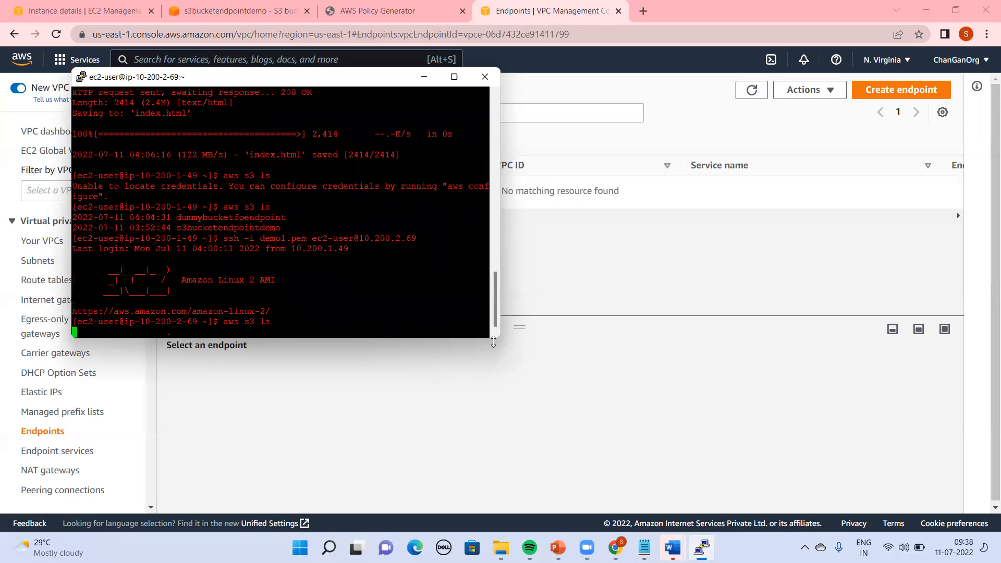